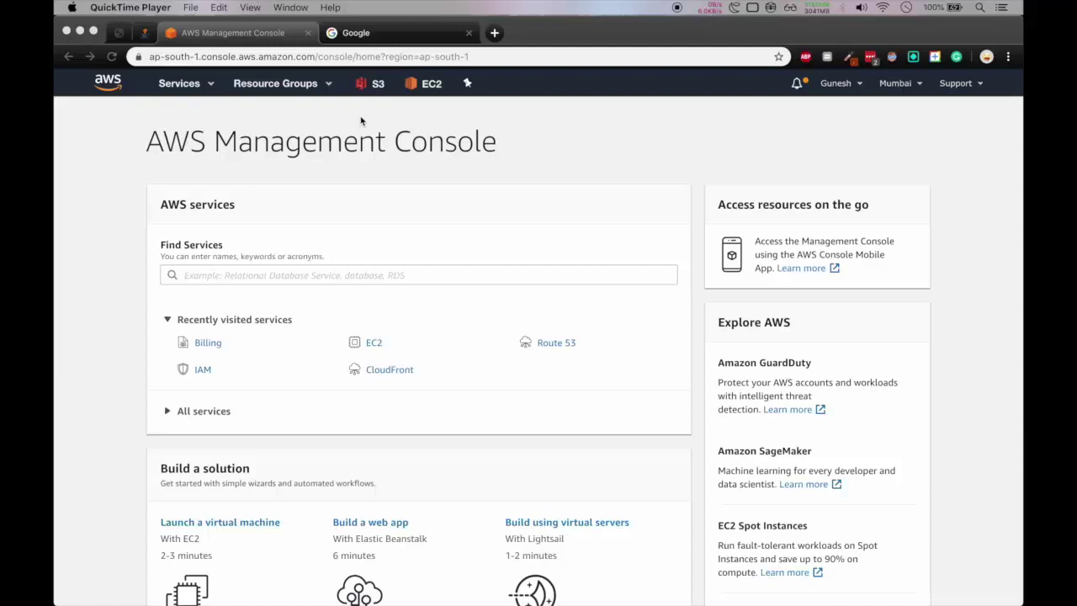
# Step: Search Google for "free domain" and open Freenom's "Free and paid domains" result
pyautogui.click(350, 34)
pyautogui.write('free')
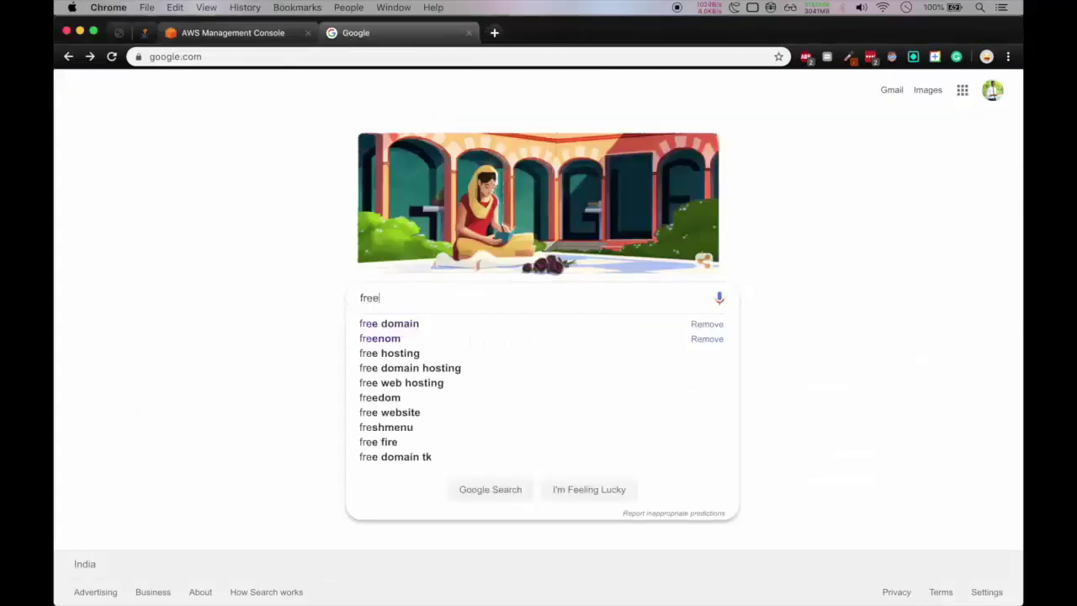
pyautogui.write(' domain')
pyautogui.press('Return')
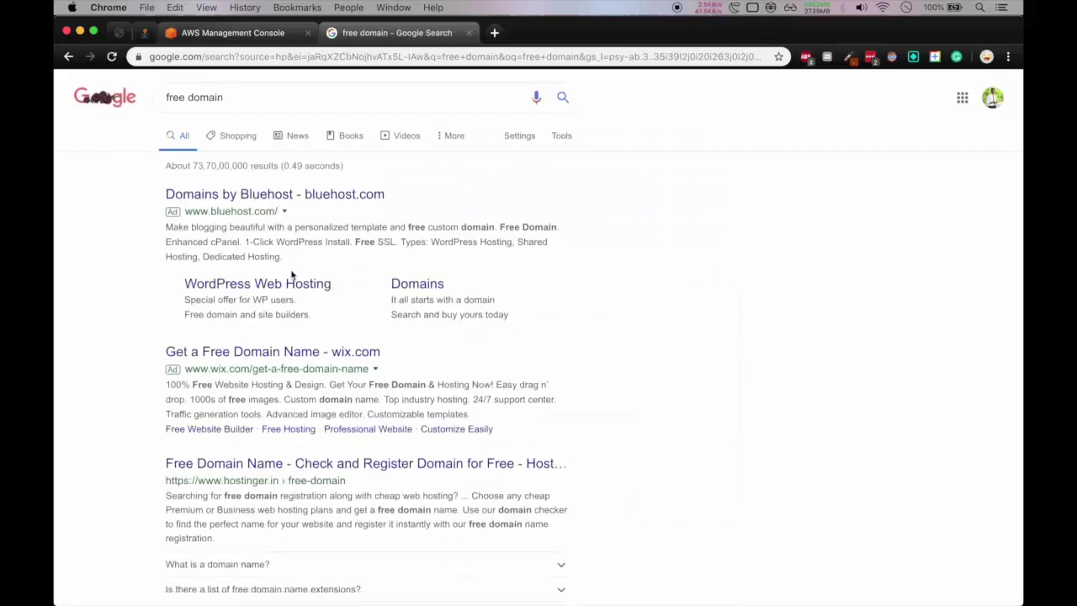
pyautogui.scroll(-7, 292, 274)
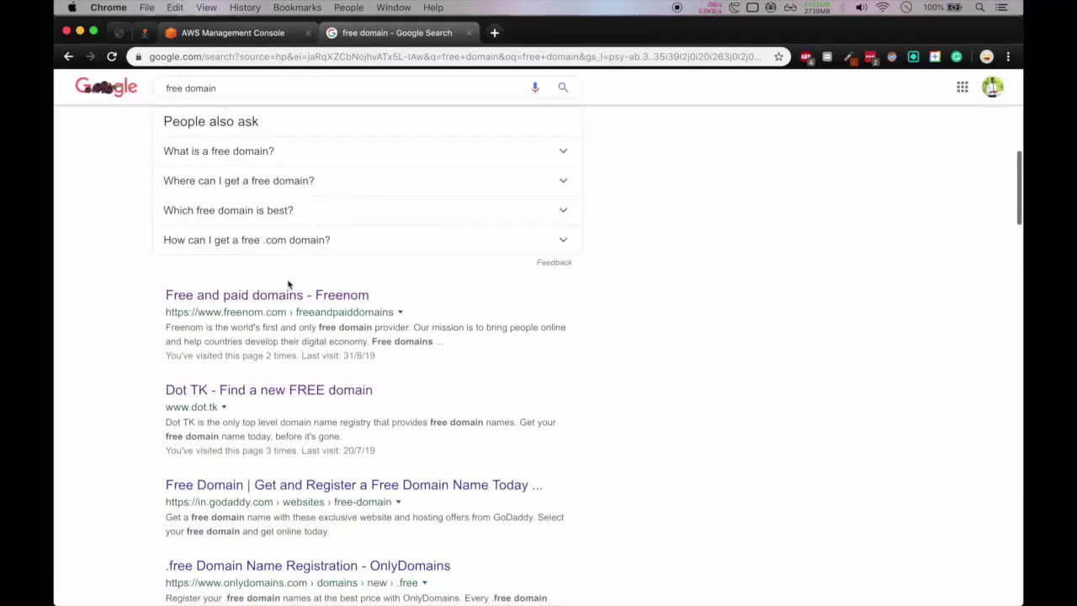
pyautogui.click(286, 295)
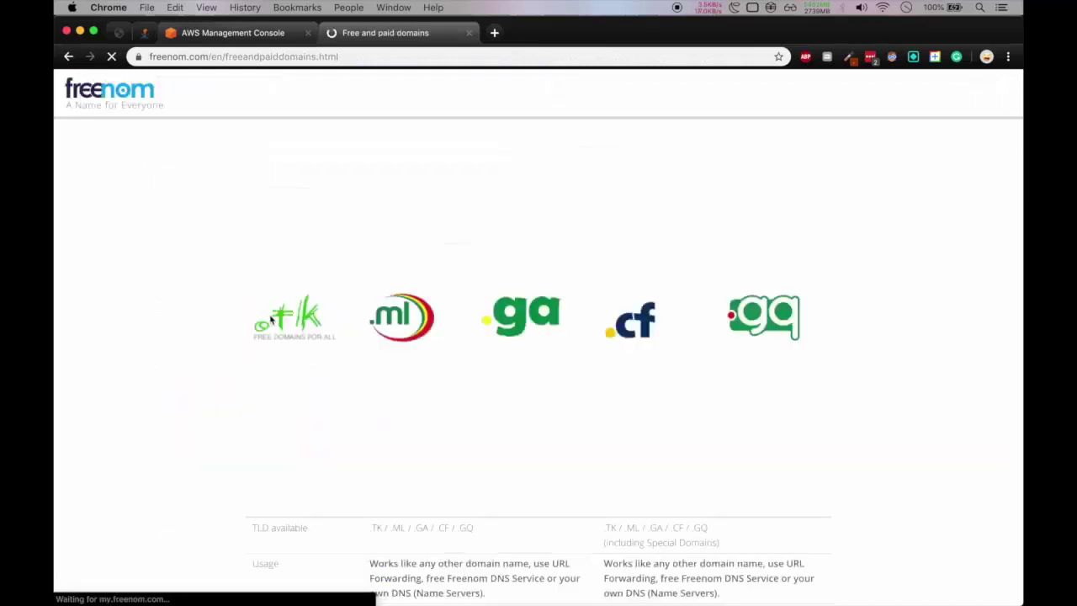
# Step: Examine the available TLDs, usage and registration terms for free domains in Freenom's comparison table
pyautogui.scroll(-5, 356, 327)
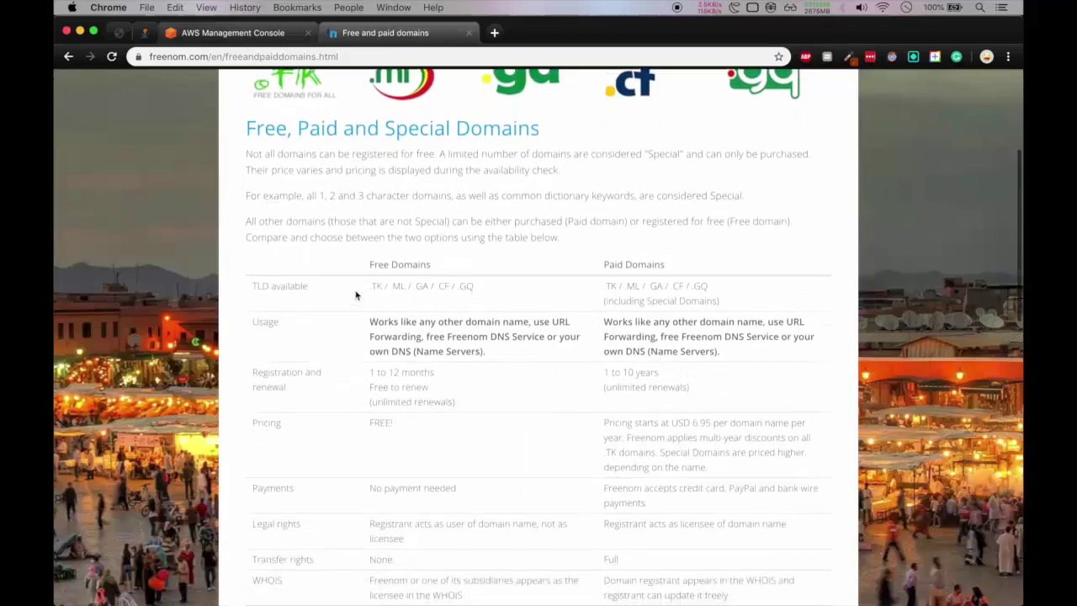
pyautogui.moveTo(365, 276); pyautogui.dragTo(482, 295)
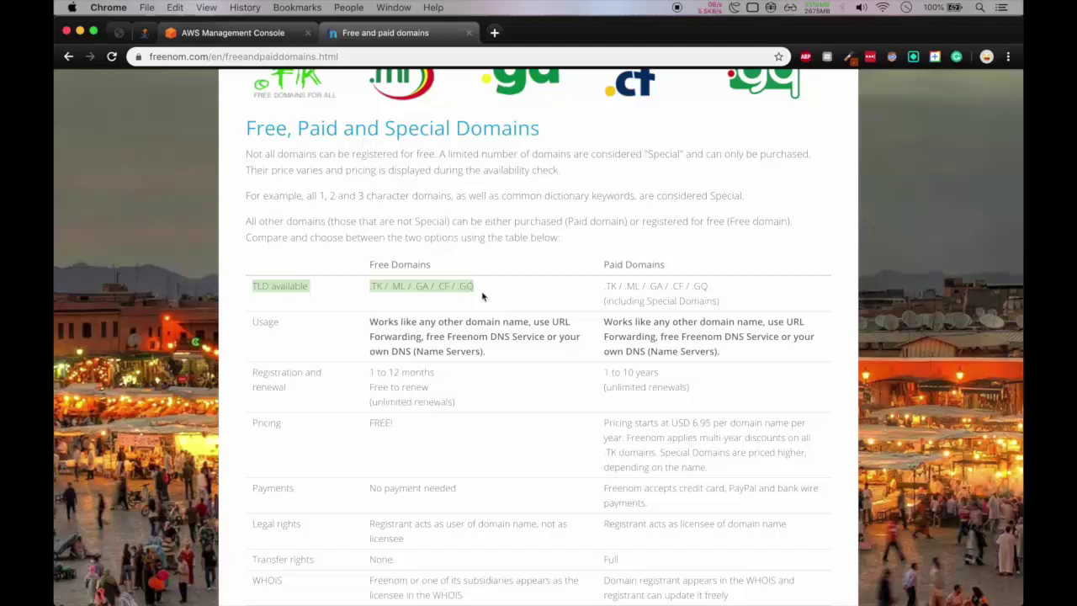
pyautogui.click(482, 295)
pyautogui.scroll(-3, 482, 296)
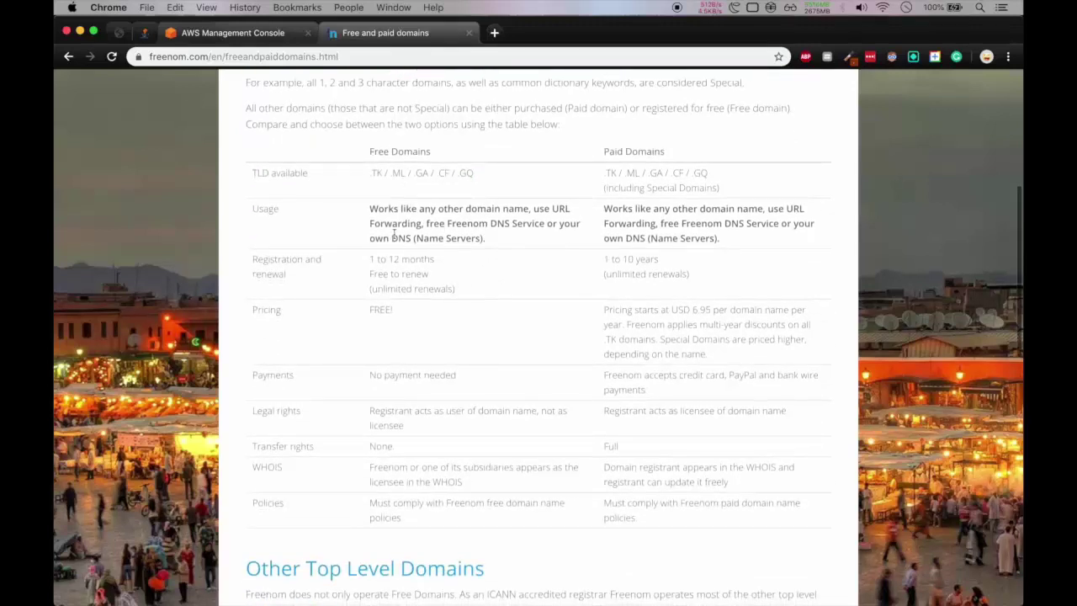
pyautogui.moveTo(356, 209); pyautogui.dragTo(484, 289)
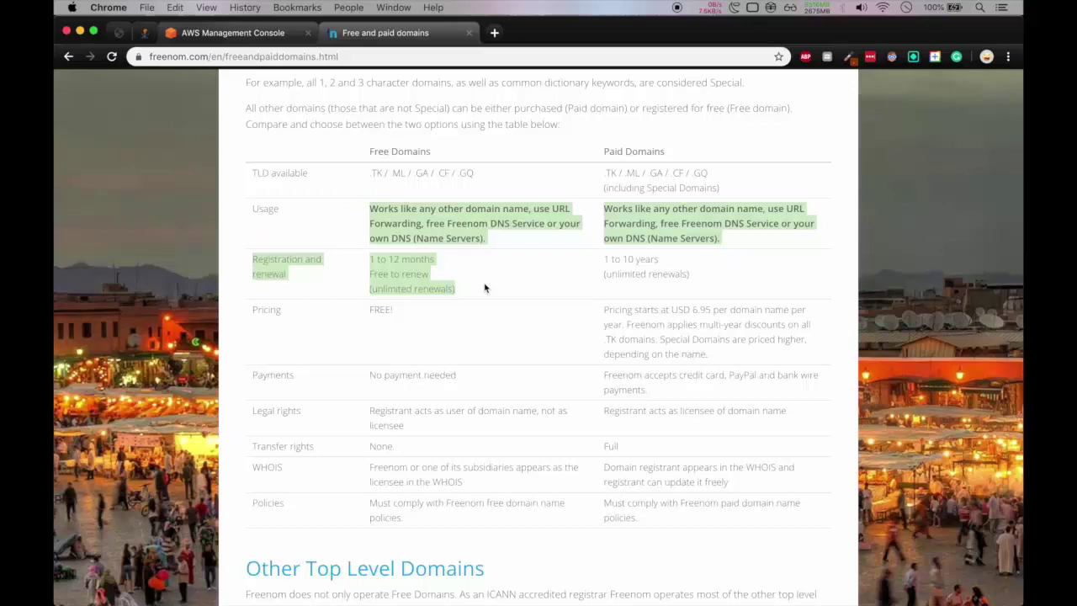
pyautogui.click(485, 289)
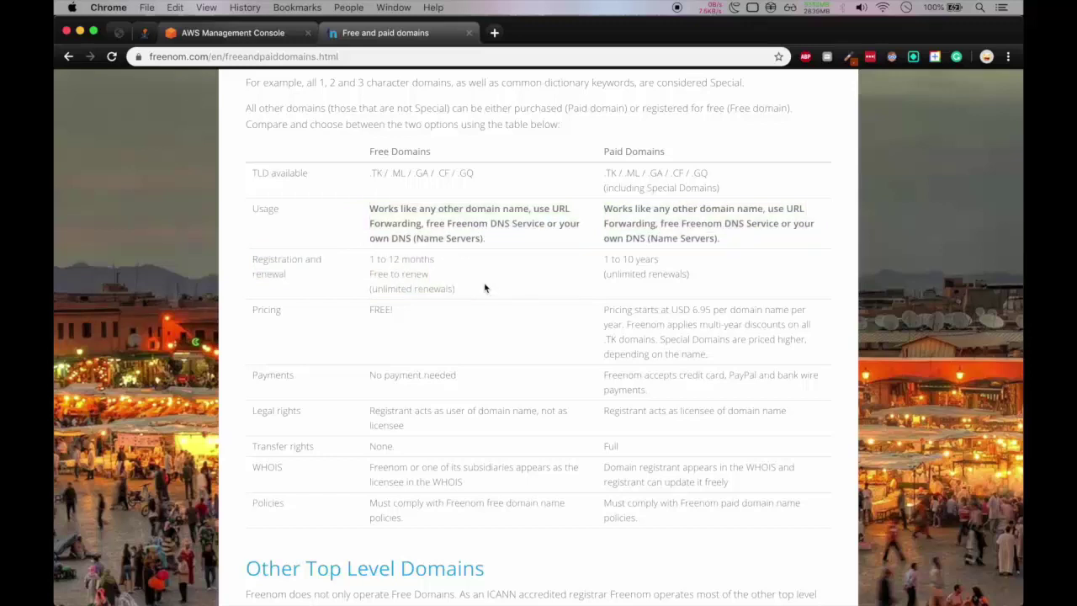
# Step: Sign in to Freenom through the Google social sign-in, choosing the existing Google account
pyautogui.scroll(8, 486, 286)
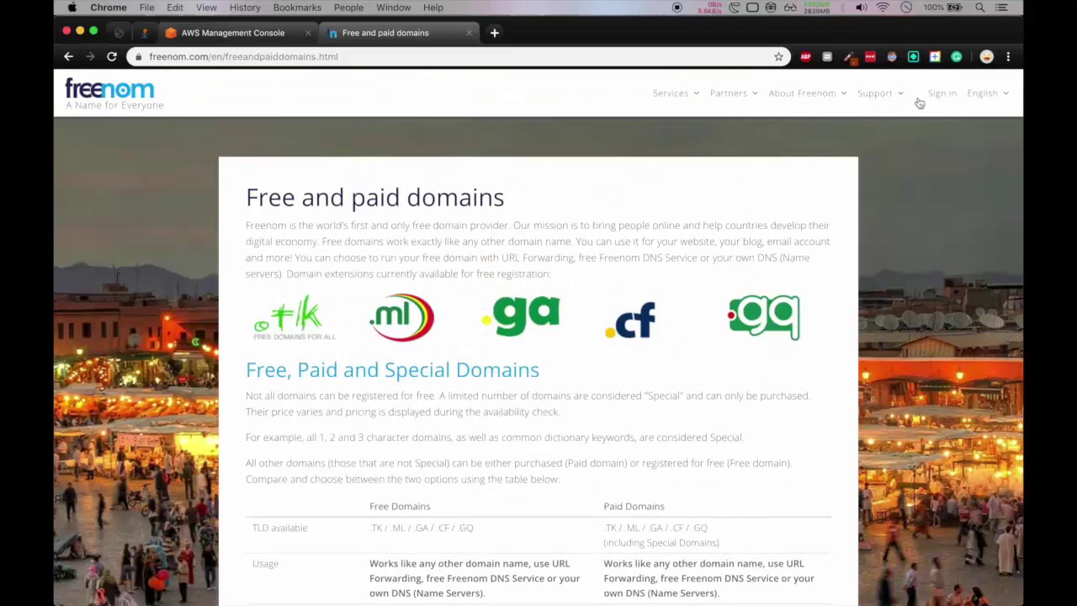
pyautogui.click(935, 97)
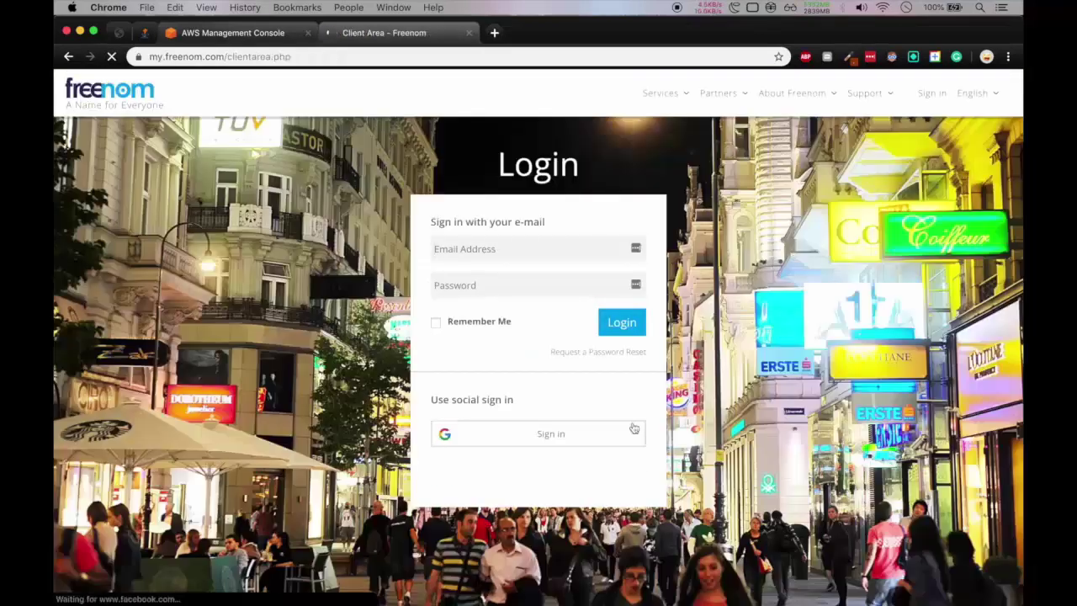
pyautogui.click(565, 433)
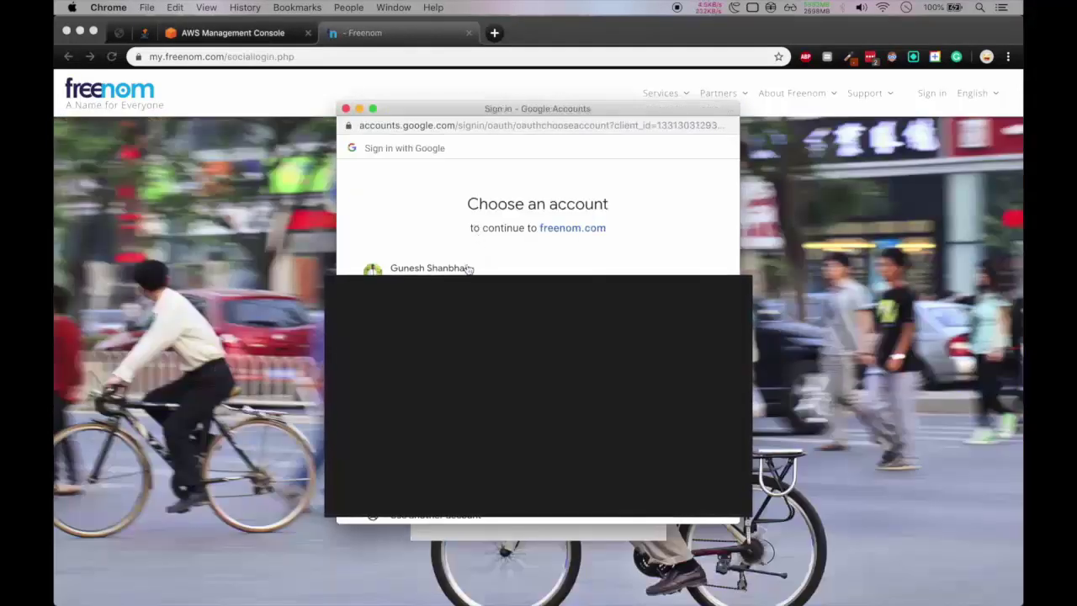
pyautogui.click(465, 272)
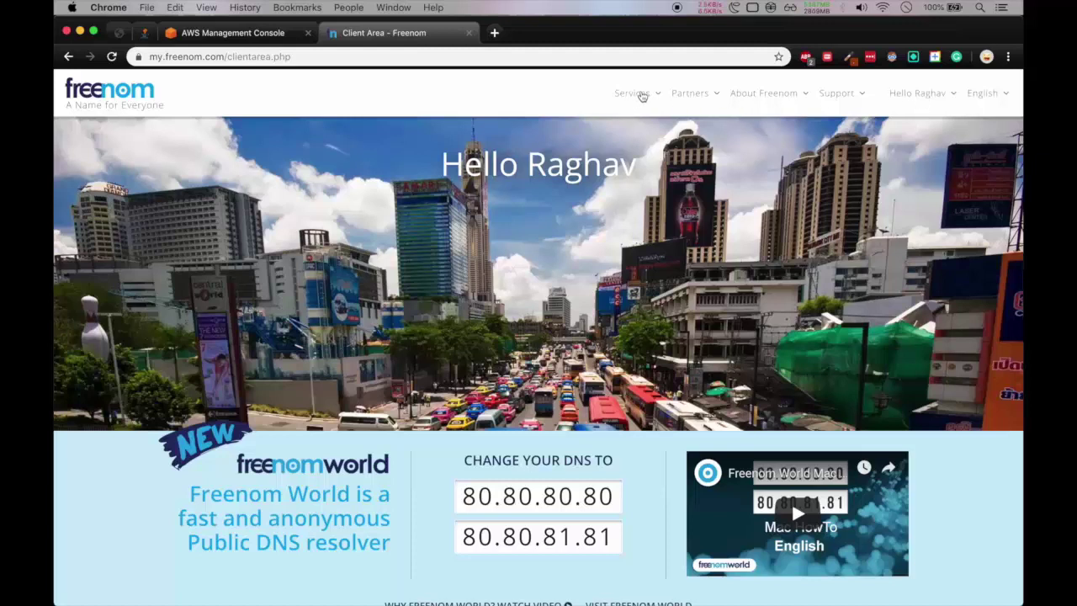
# Step: Go to new domain registration and check the availability of "programmingknowledge"
pyautogui.moveTo(642, 97)
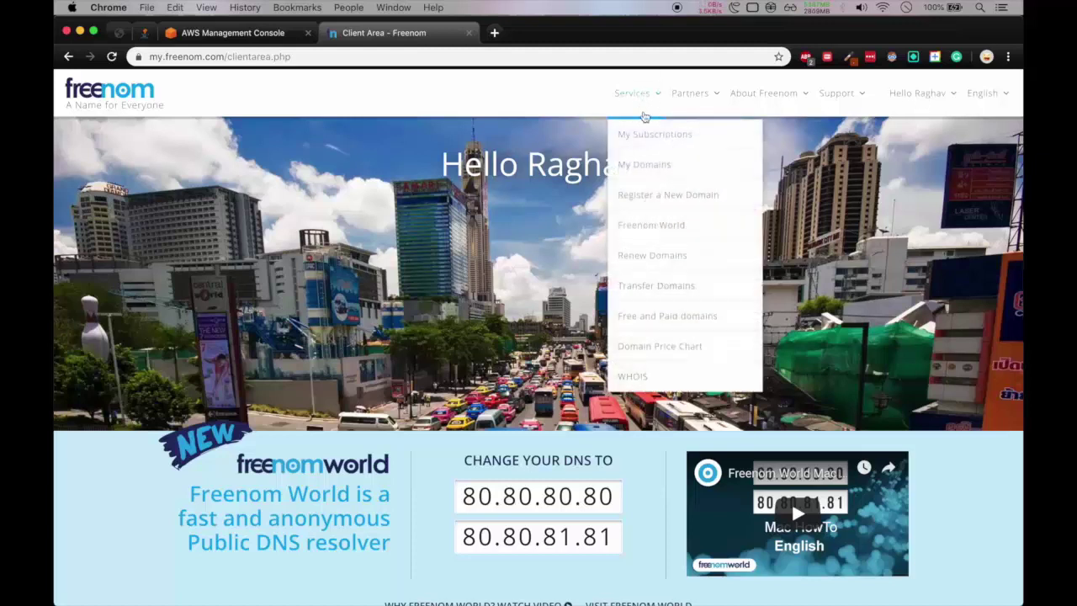
pyautogui.click(648, 179)
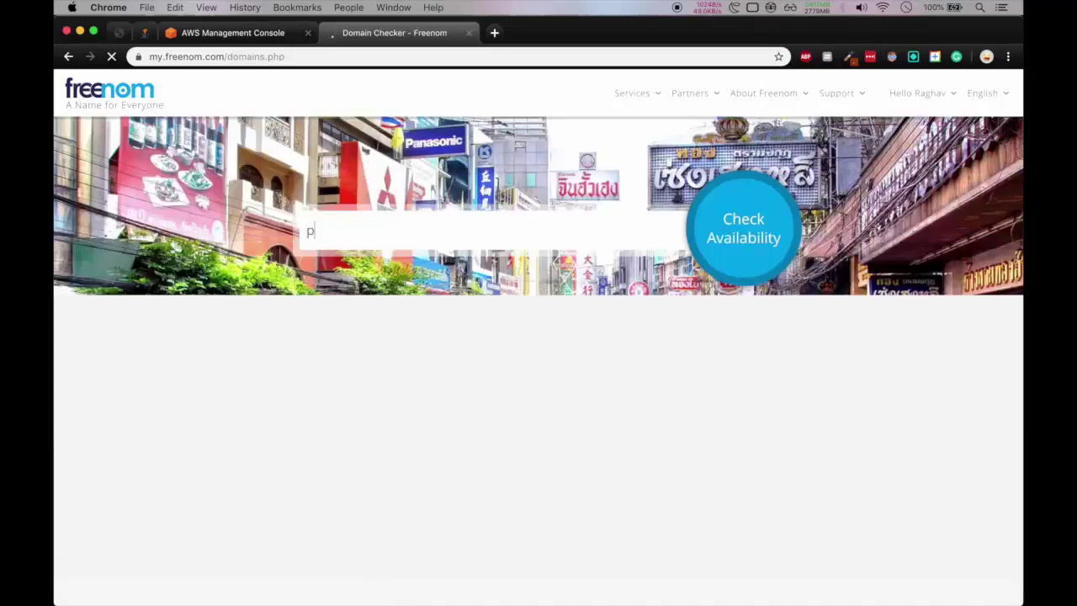
pyautogui.write('programmi')
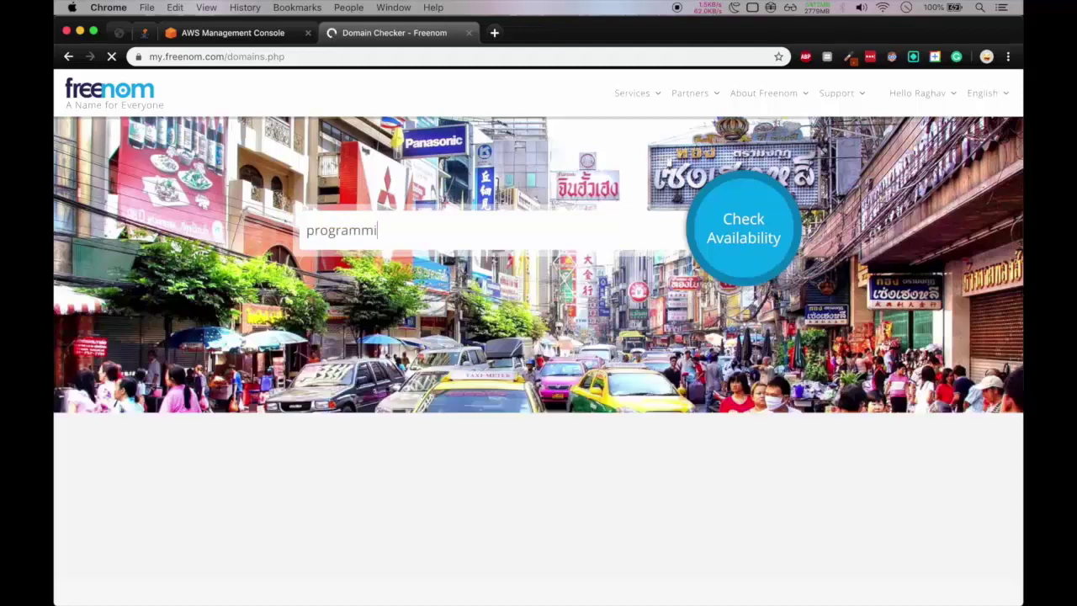
pyautogui.write('ngknowledge')
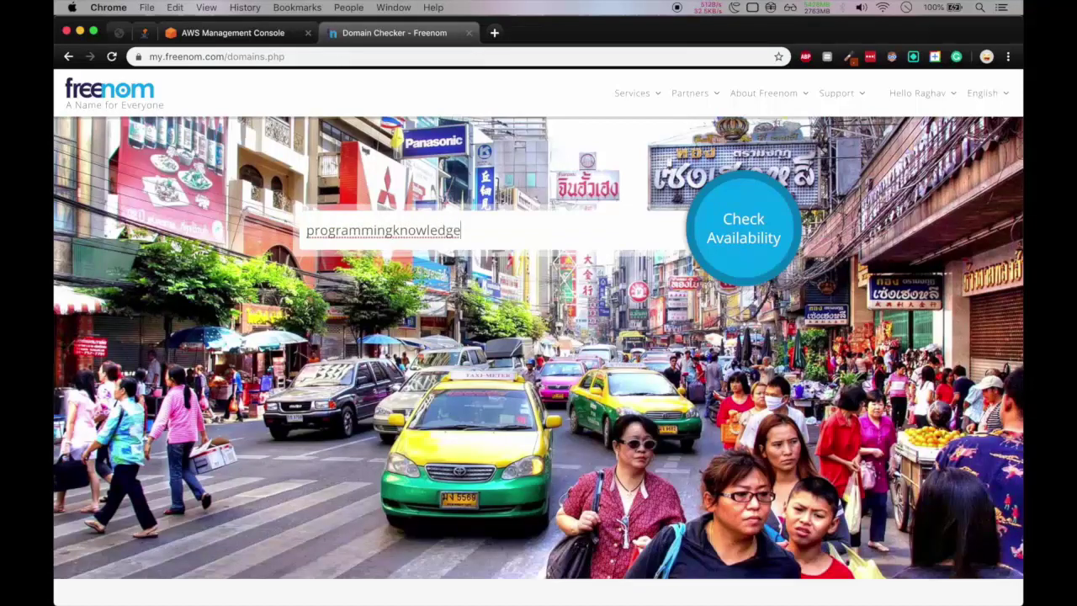
pyautogui.click(738, 221)
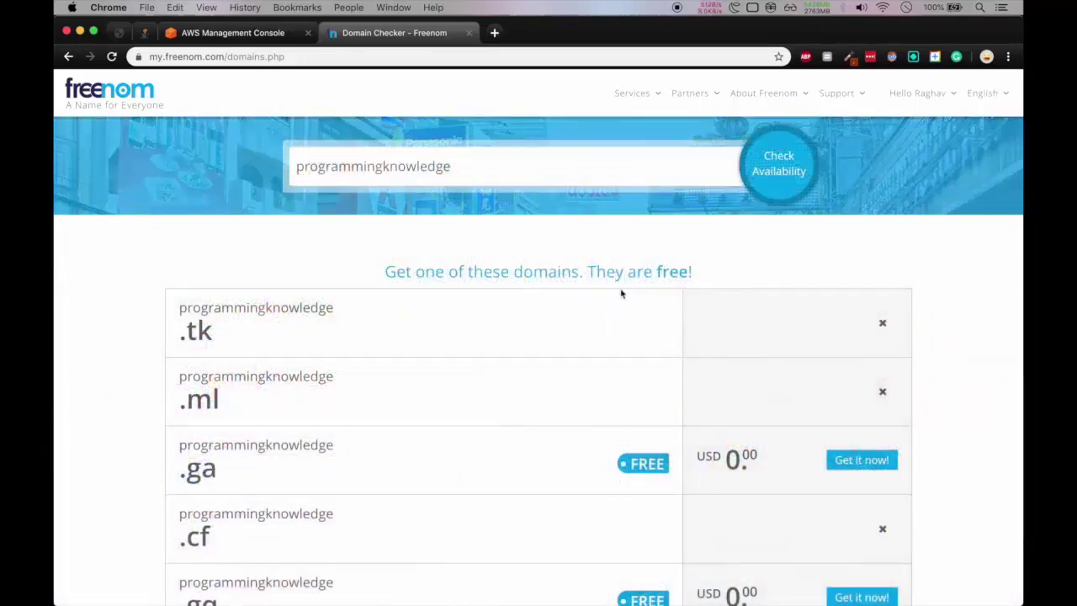
# Step: Add the free domain programmingknowledge.ga to the cart and proceed to checkout
pyautogui.scroll(-4, 622, 293)
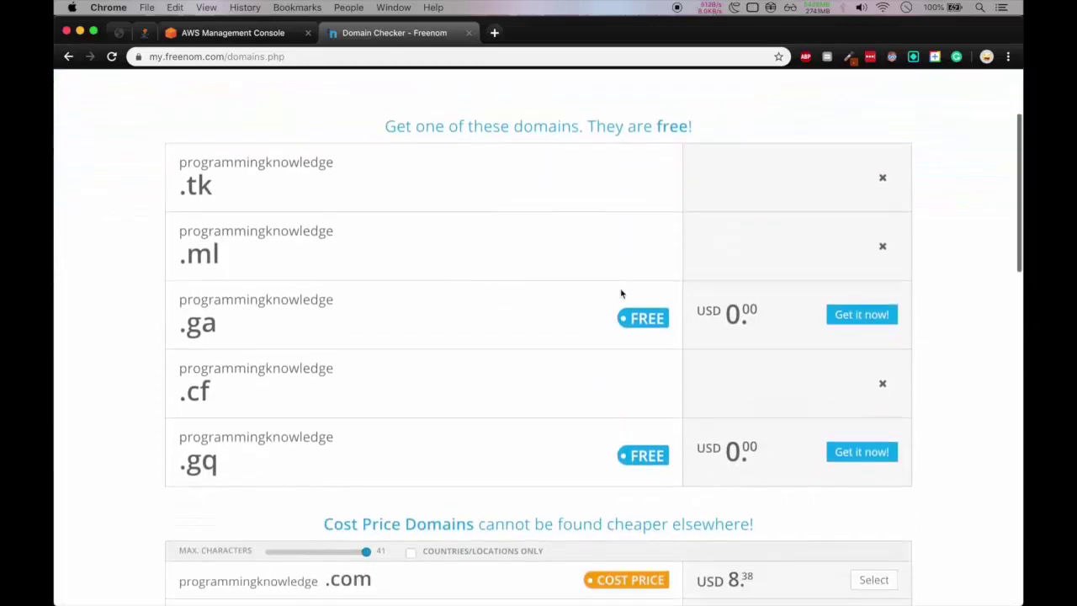
pyautogui.scroll(-4, 622, 293)
pyautogui.scroll(1, 621, 293)
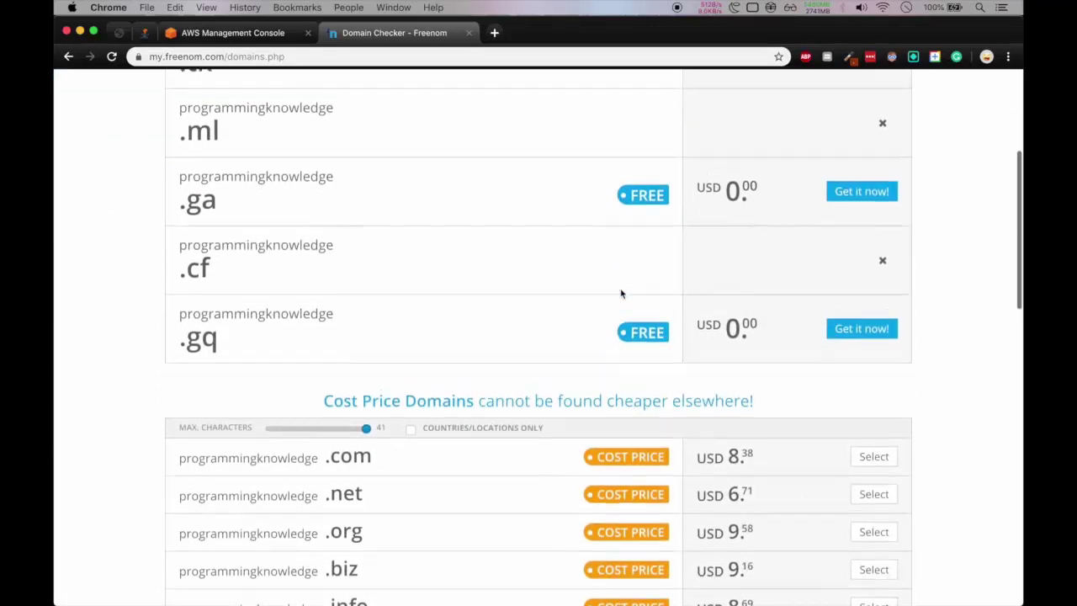
pyautogui.scroll(4, 622, 293)
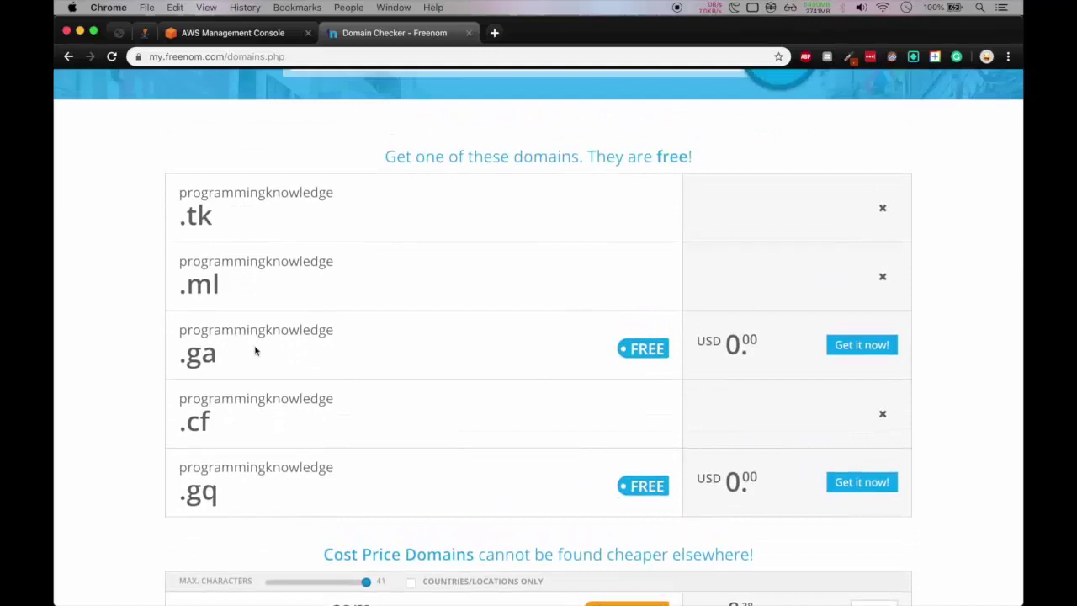
pyautogui.click(875, 344)
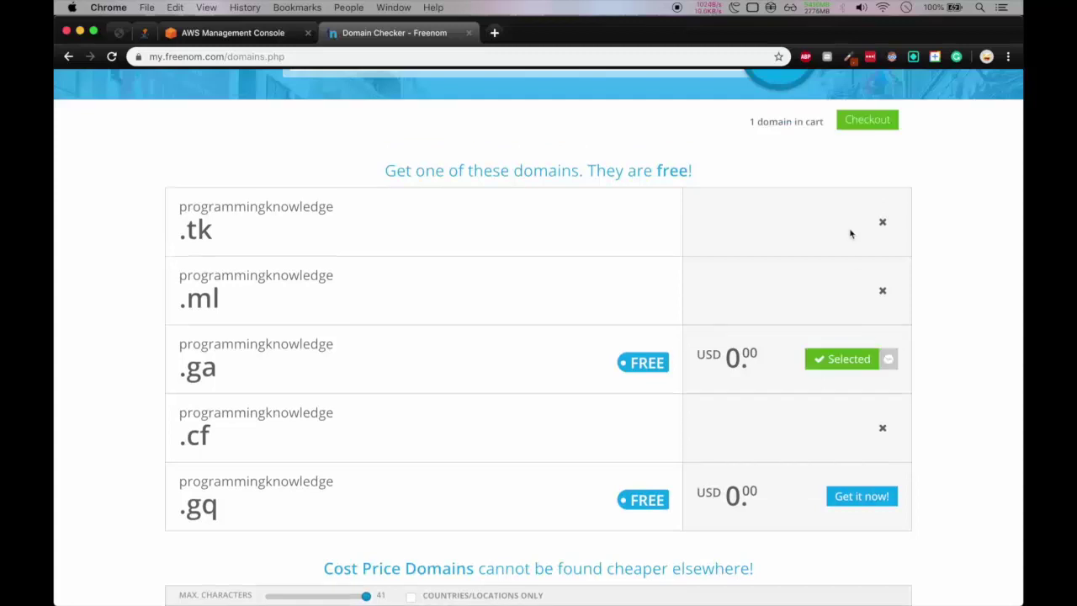
pyautogui.scroll(3, 846, 187)
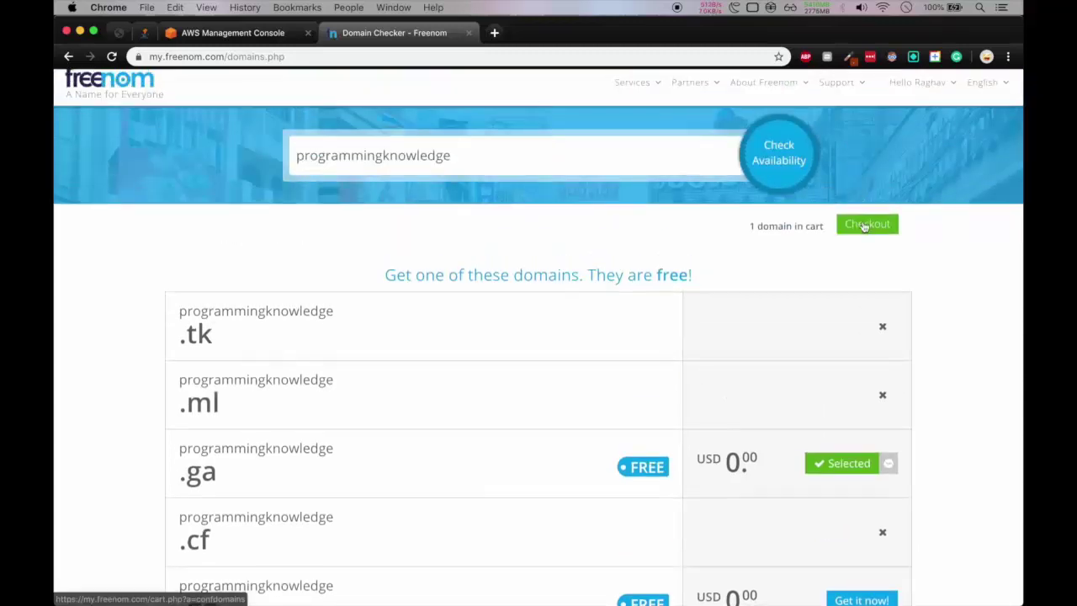
pyautogui.click(863, 225)
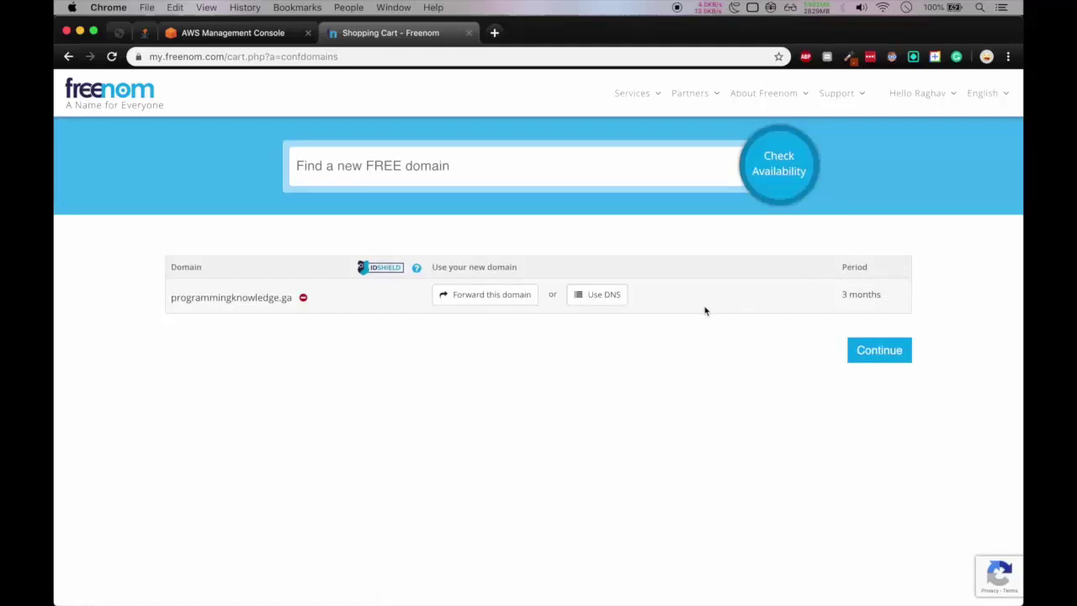
# Step: Set the registration period of programmingknowledge.ga to 12 Months @ FREE and continue to the order review
pyautogui.click(858, 296)
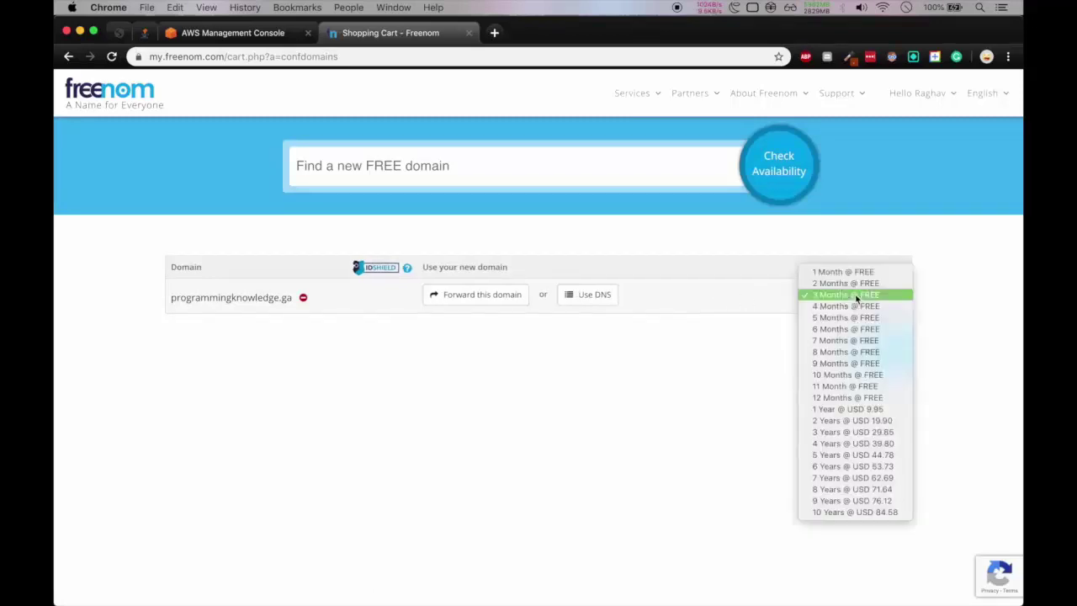
pyautogui.click(844, 399)
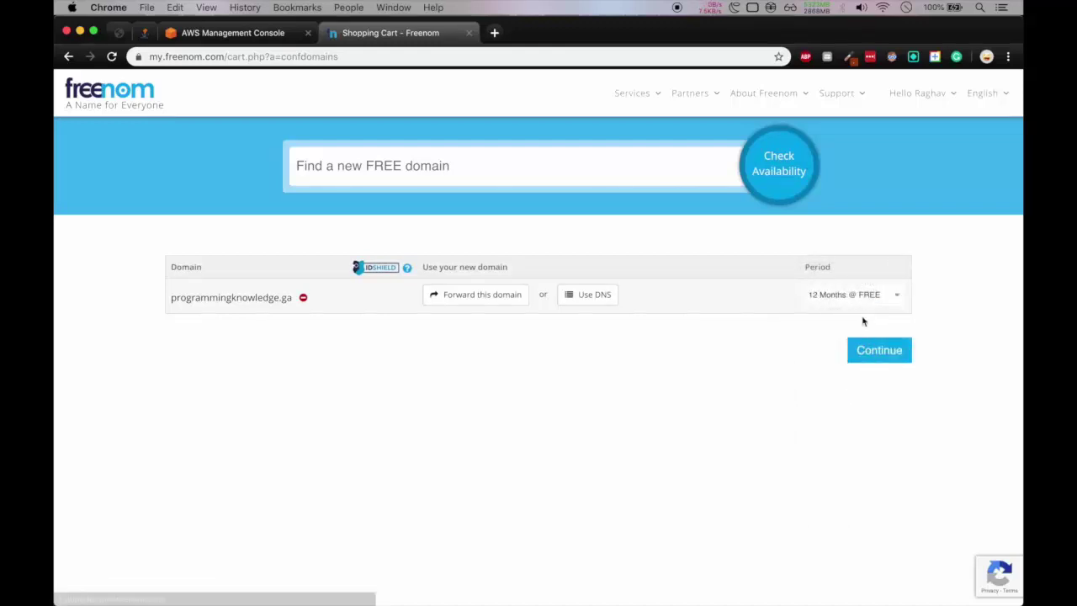
pyautogui.click(864, 354)
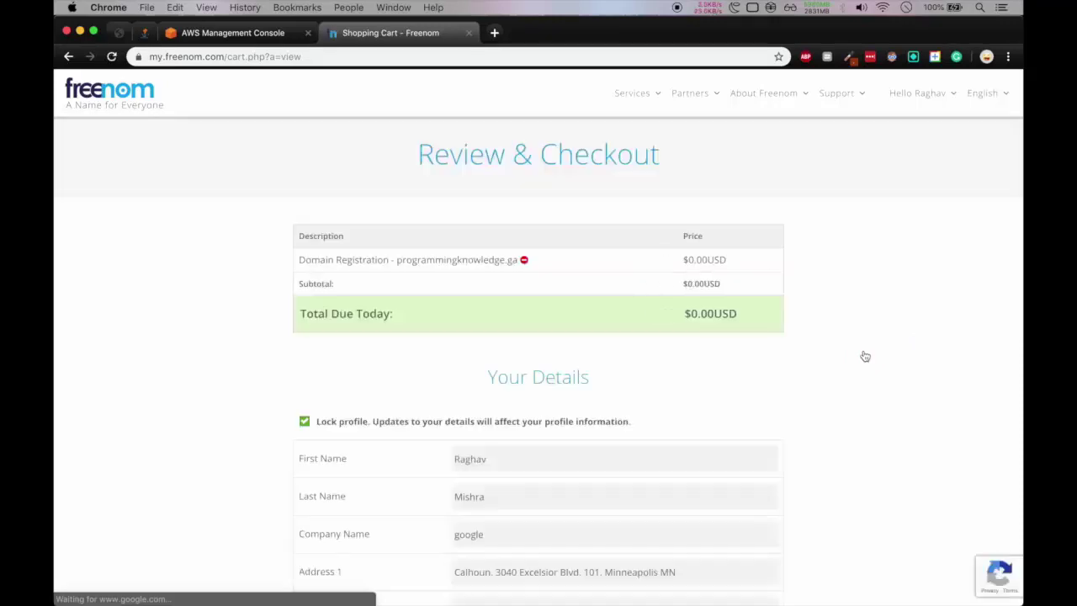
# Step: Agree to the Terms & Conditions and complete the order for programmingknowledge.ga
pyautogui.scroll(-4, 754, 355)
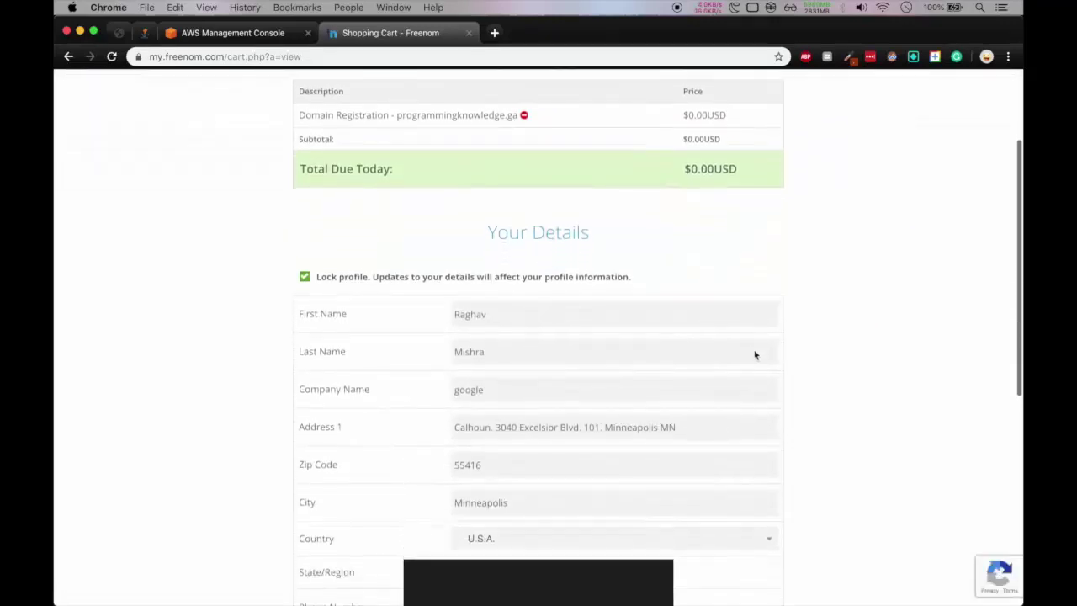
pyautogui.scroll(-1, 755, 355)
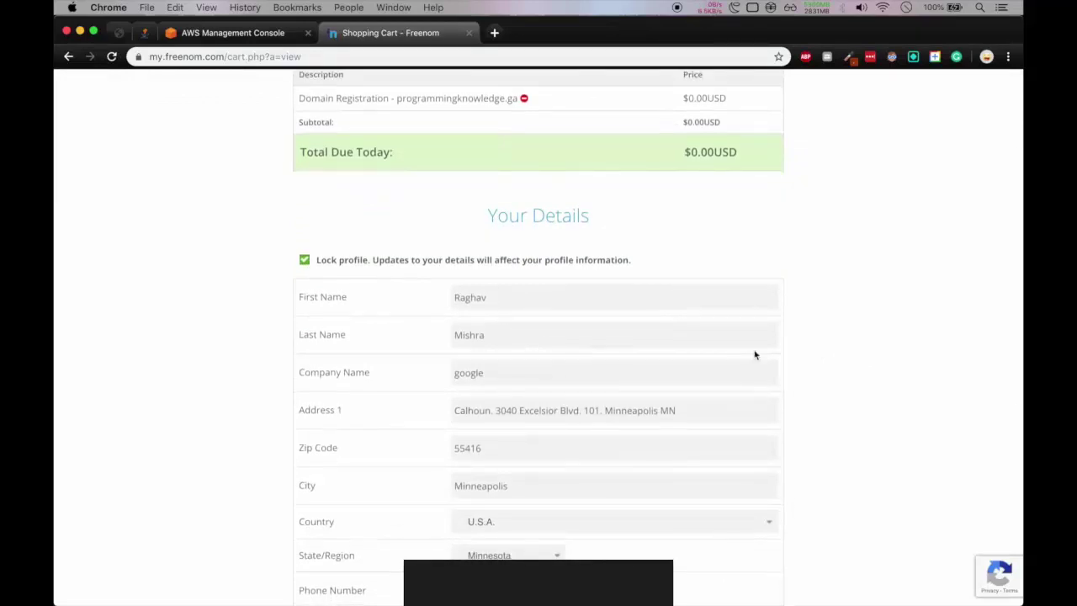
pyautogui.scroll(-8, 755, 356)
pyautogui.click(440, 400)
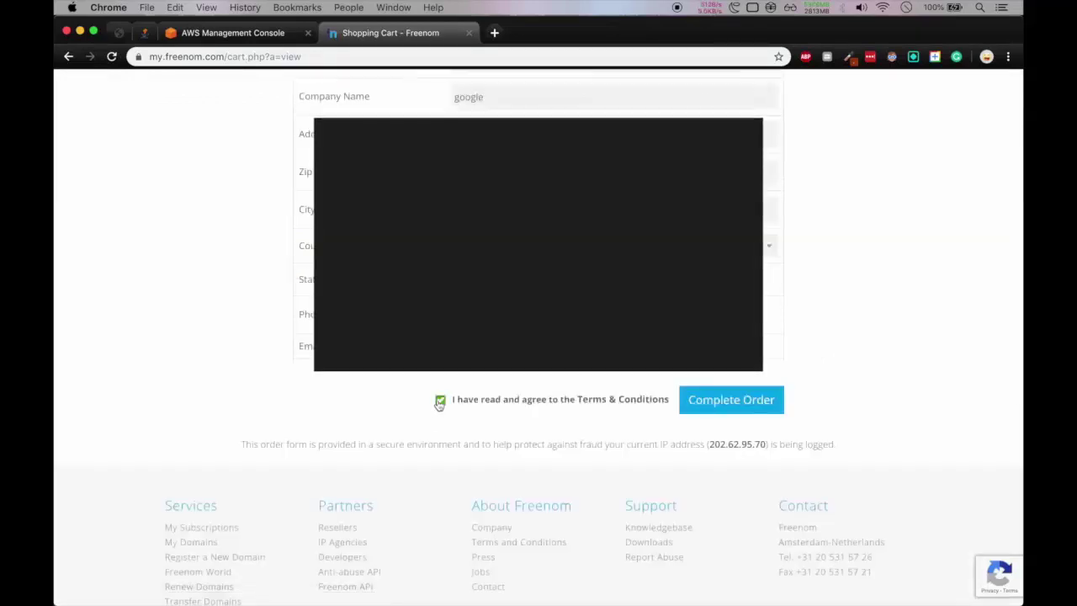
pyautogui.click(718, 407)
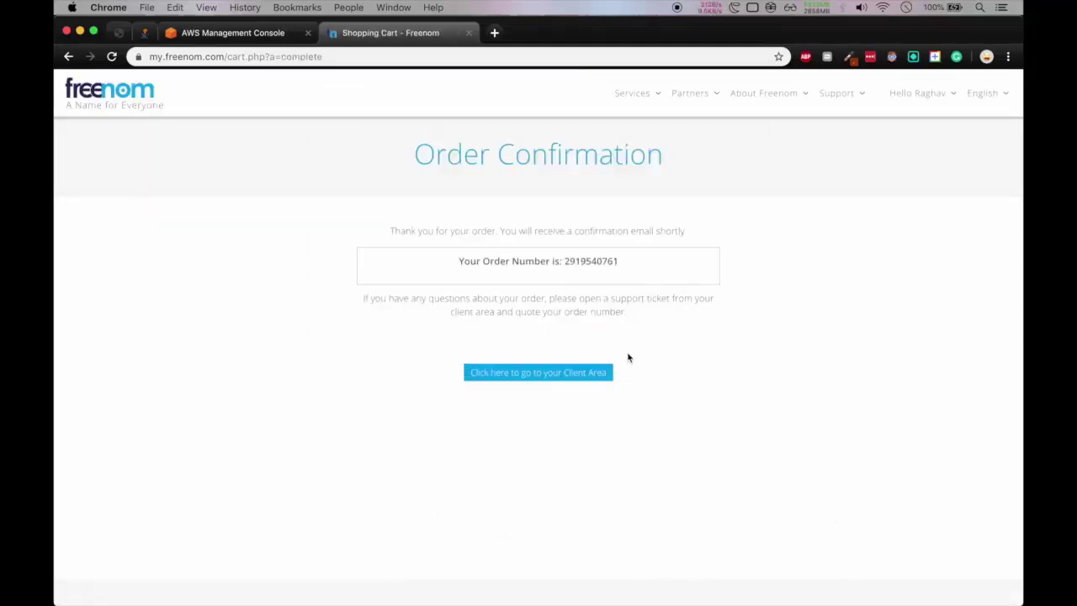
# Step: Return to the client area, list the registered domains and open the management page for programmingknowledge.ga
pyautogui.click(585, 375)
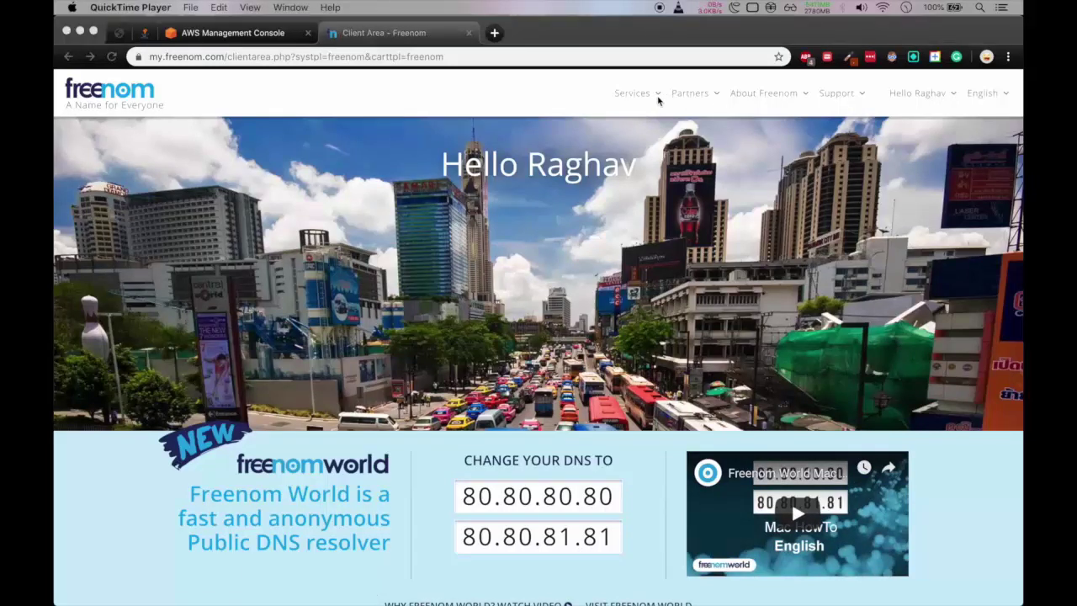
pyautogui.click(655, 94)
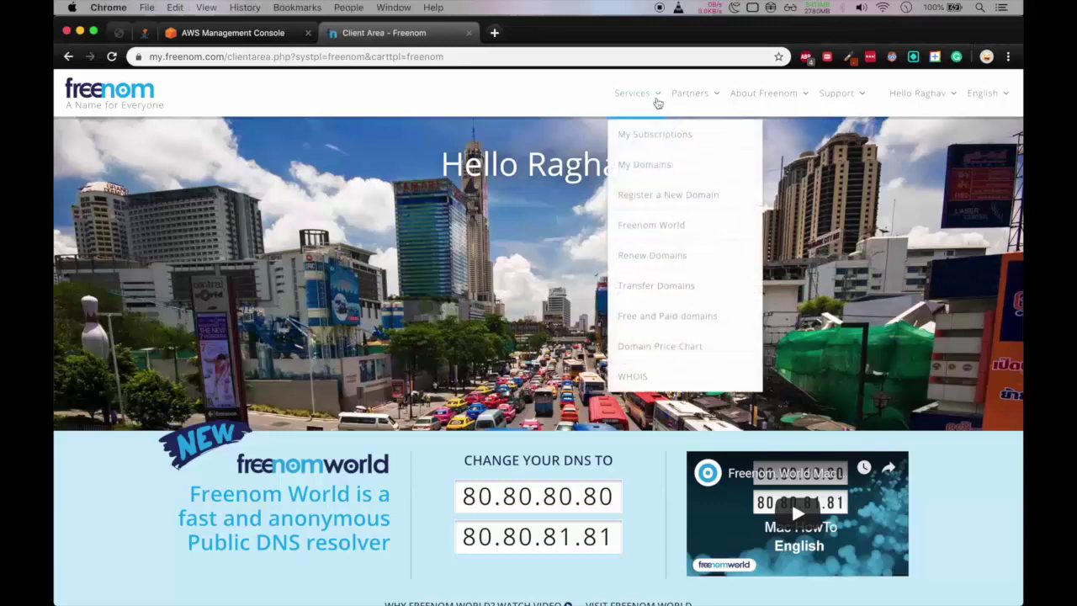
pyautogui.click(660, 166)
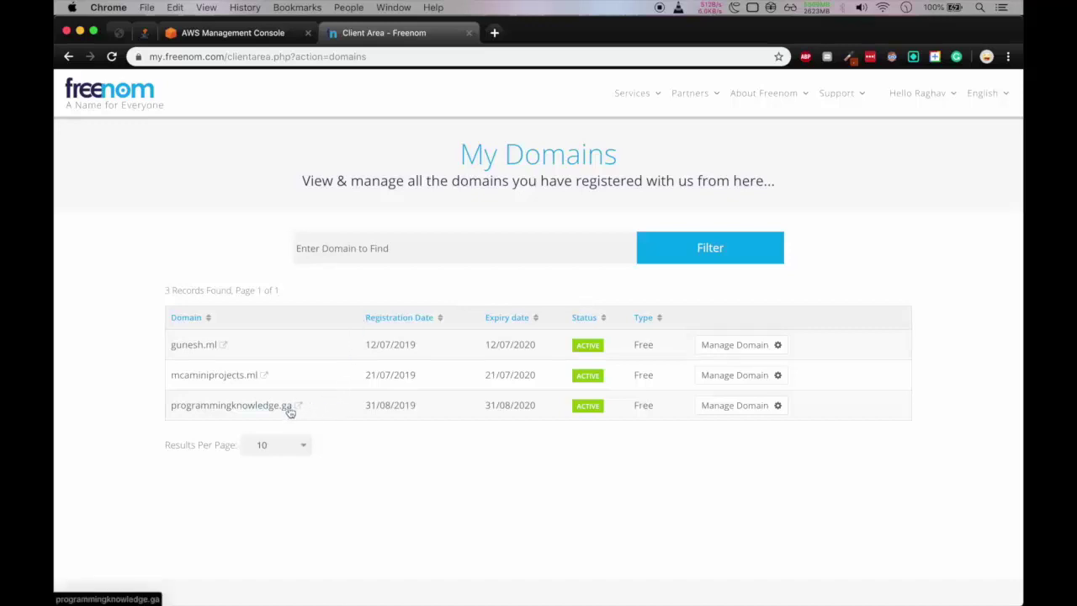
pyautogui.click(728, 407)
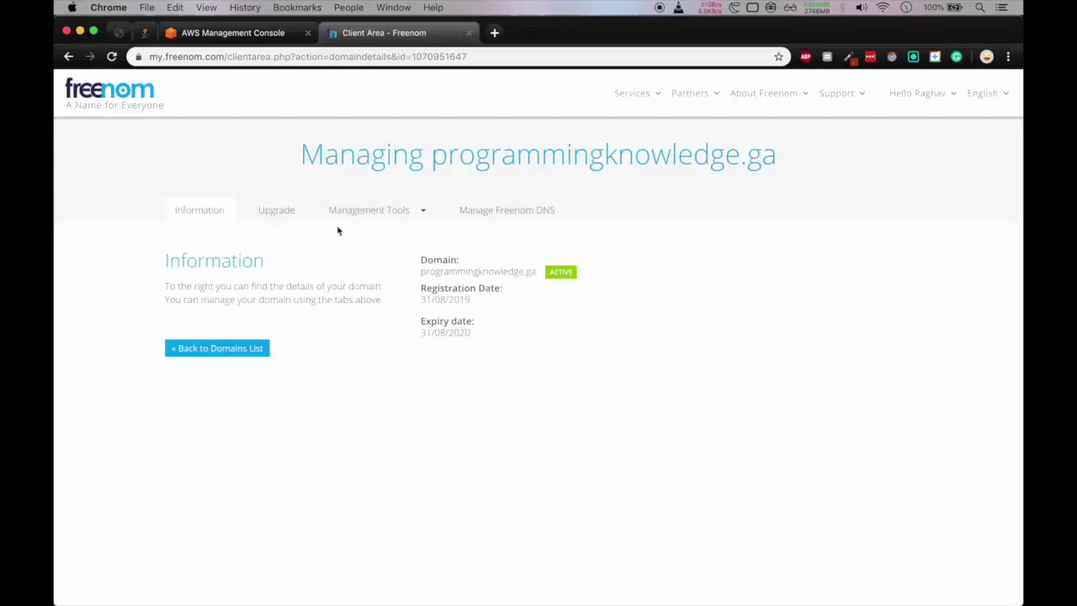
# Step: Switch to the AWS Management Console, search the services for "route" and open Route 53
pyautogui.click(235, 38)
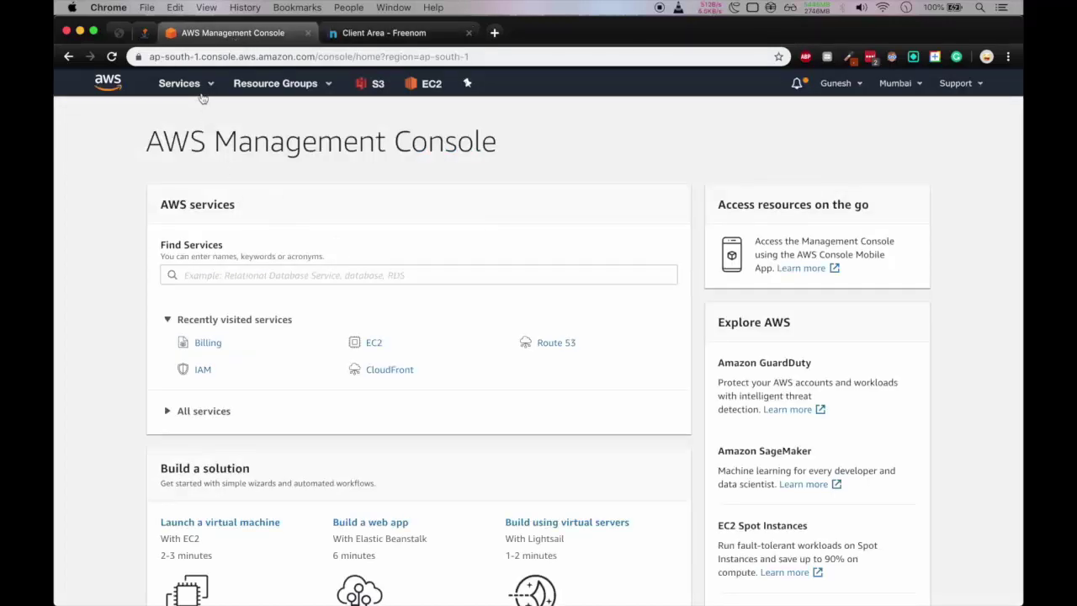
pyautogui.click(237, 277)
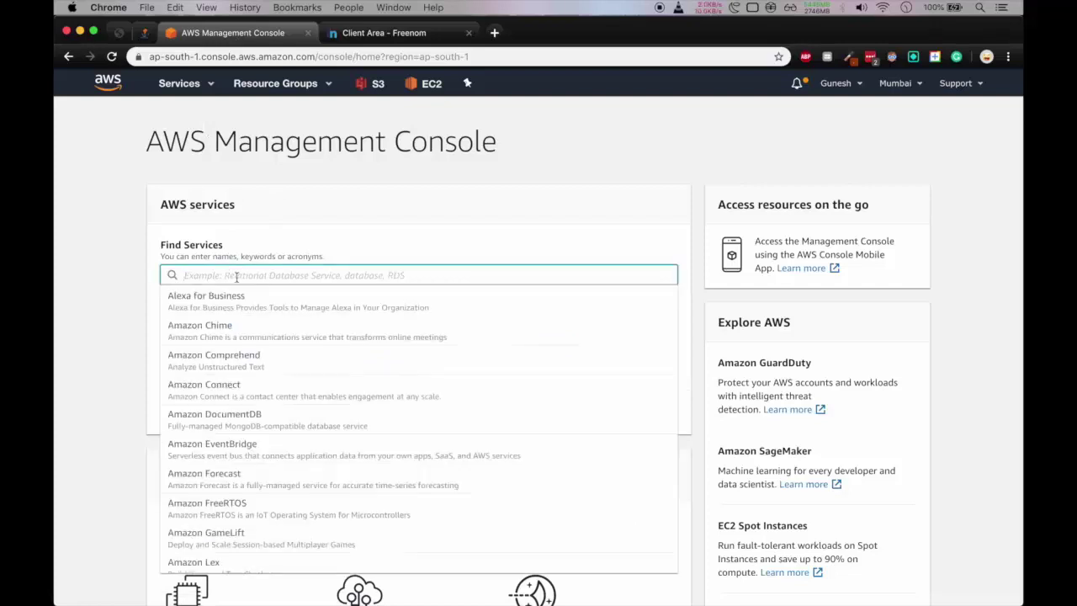
pyautogui.write('route')
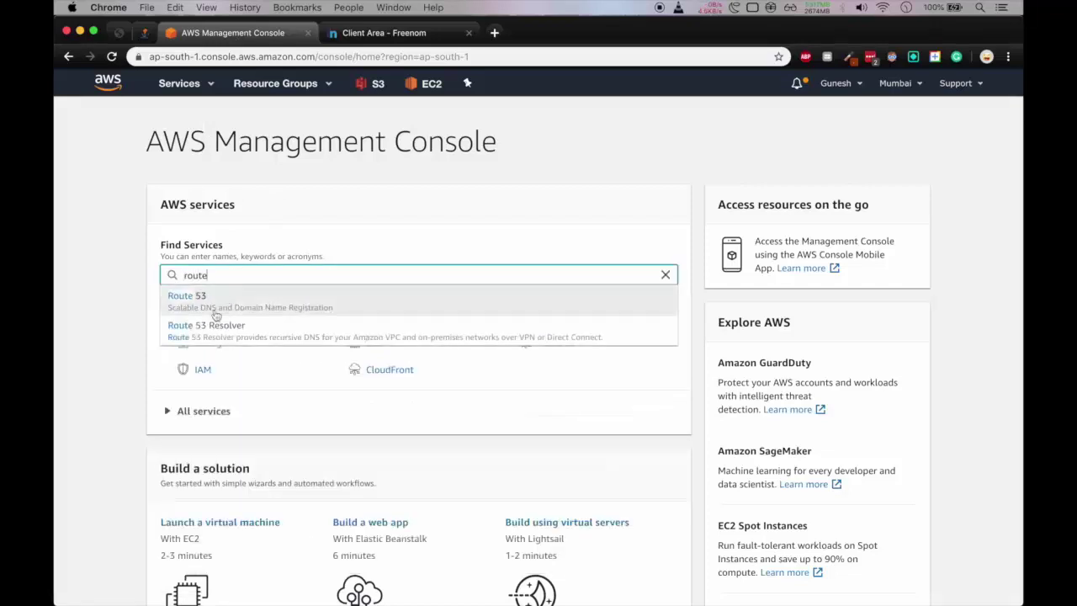
pyautogui.click(204, 305)
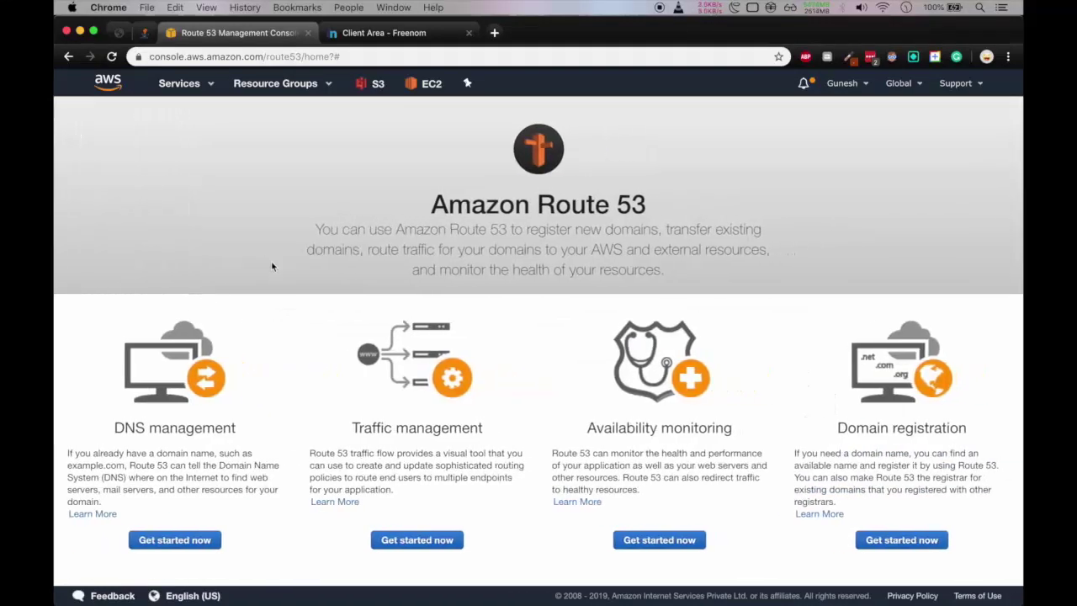
# Step: Read the Route 53 introduction and its DNS management, traffic management, availability monitoring and domain registration descriptions
pyautogui.scroll(-1, 272, 267)
pyautogui.moveTo(317, 193); pyautogui.dragTo(680, 240)
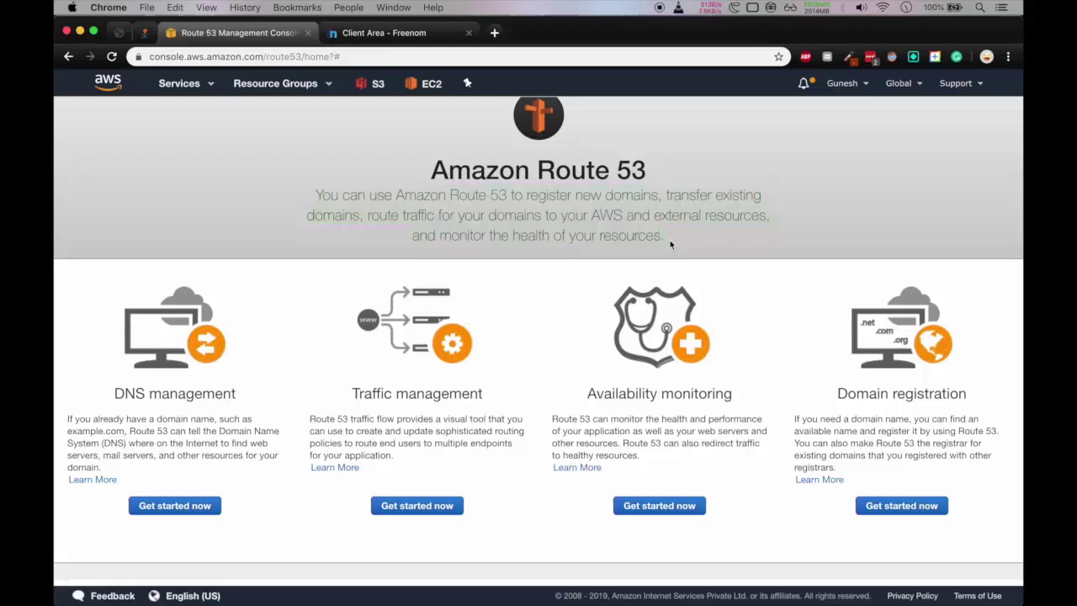
pyautogui.scroll(-1, 485, 274)
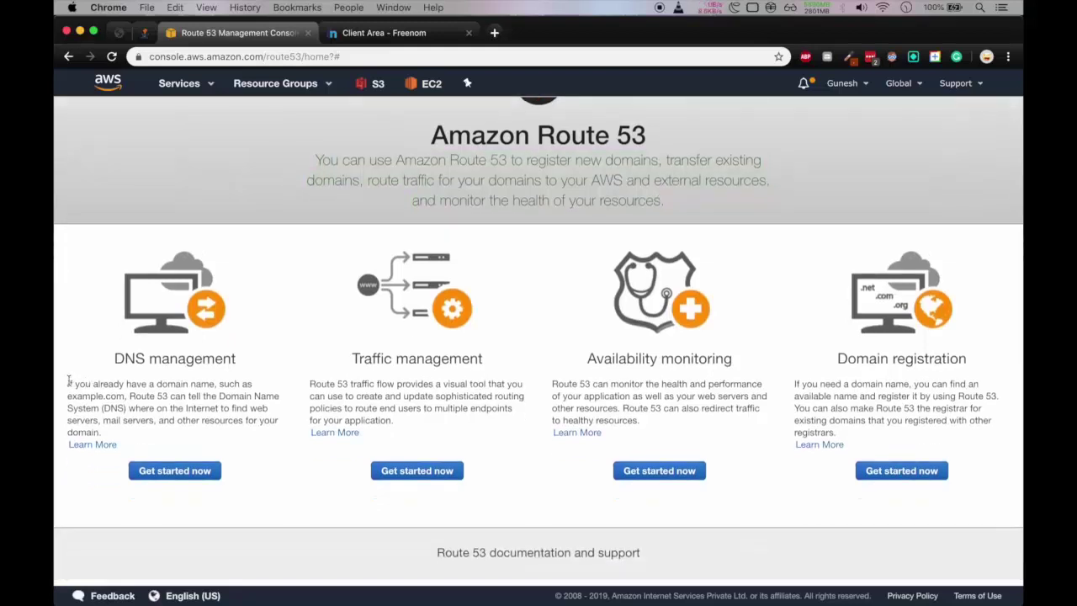
pyautogui.moveTo(69, 380); pyautogui.dragTo(130, 436)
pyautogui.moveTo(307, 384); pyautogui.dragTo(378, 413)
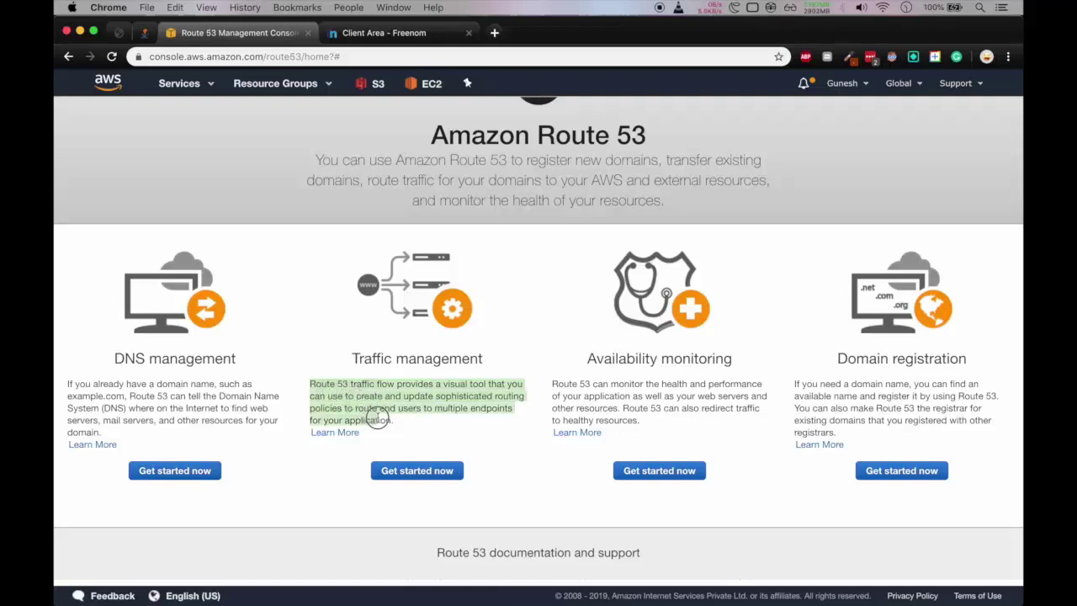
pyautogui.click(395, 428)
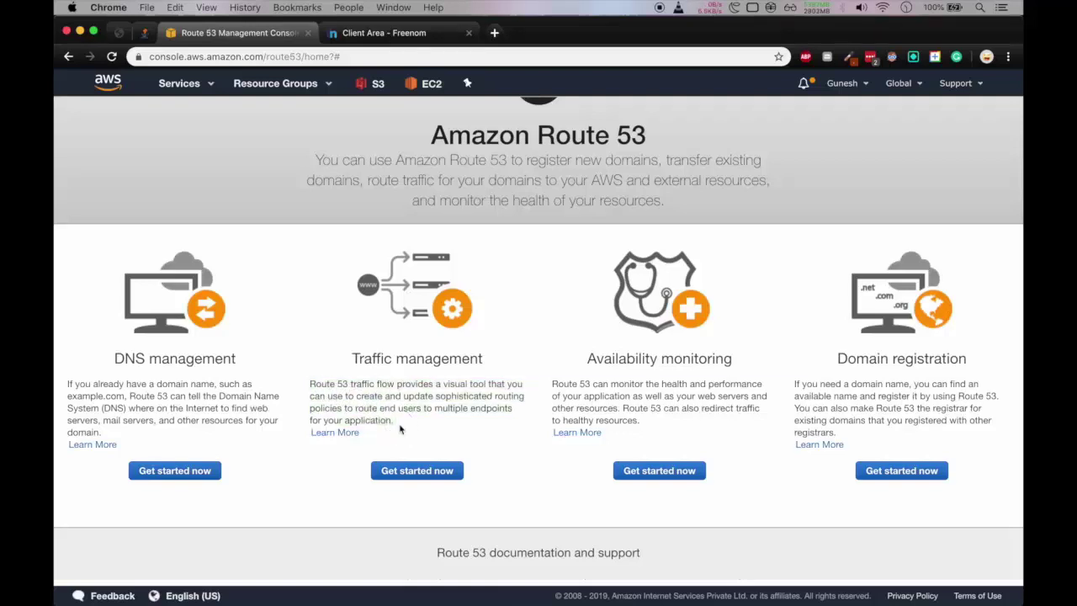
pyautogui.click(555, 383)
pyautogui.moveTo(557, 382); pyautogui.dragTo(651, 424)
pyautogui.click(654, 423)
pyautogui.moveTo(794, 383); pyautogui.dragTo(845, 437)
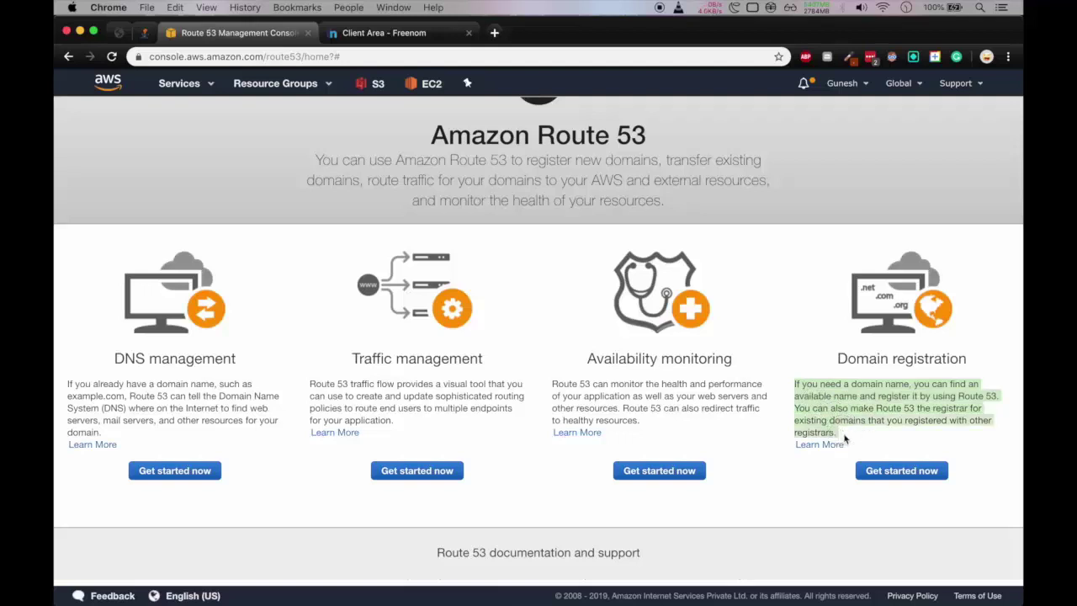
pyautogui.click(849, 437)
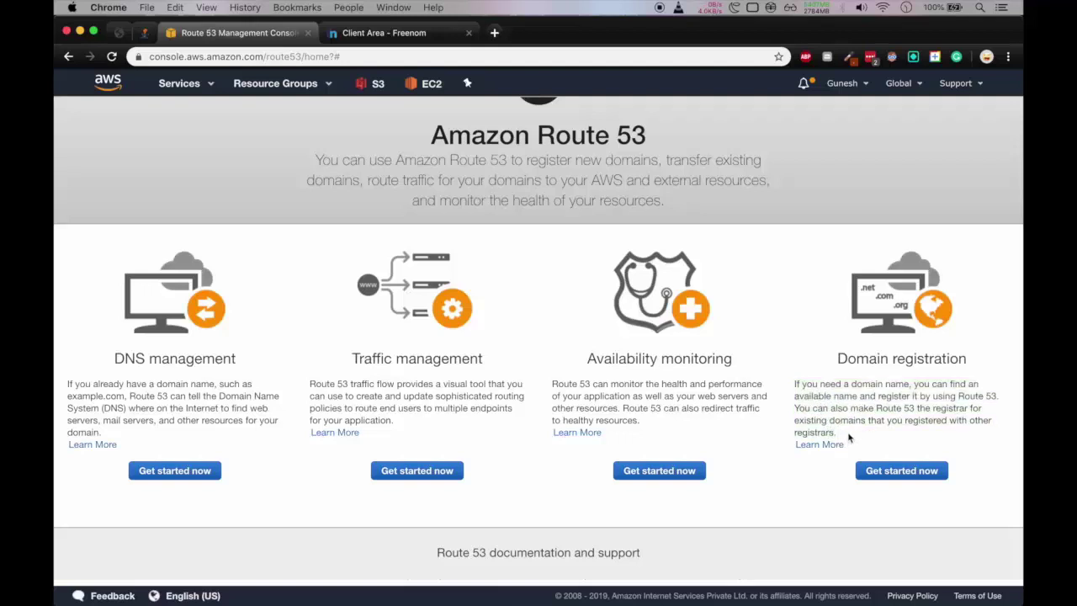
# Step: Get started with DNS management and begin a new hosted zone with the domain name programmingknowledge.ga
pyautogui.click(196, 469)
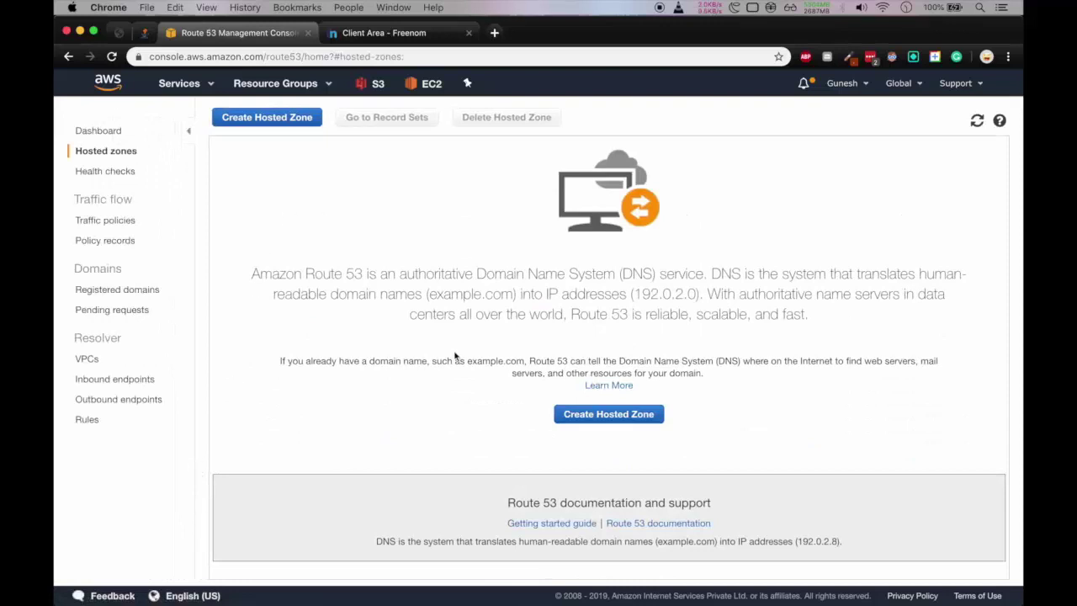
pyautogui.click(604, 414)
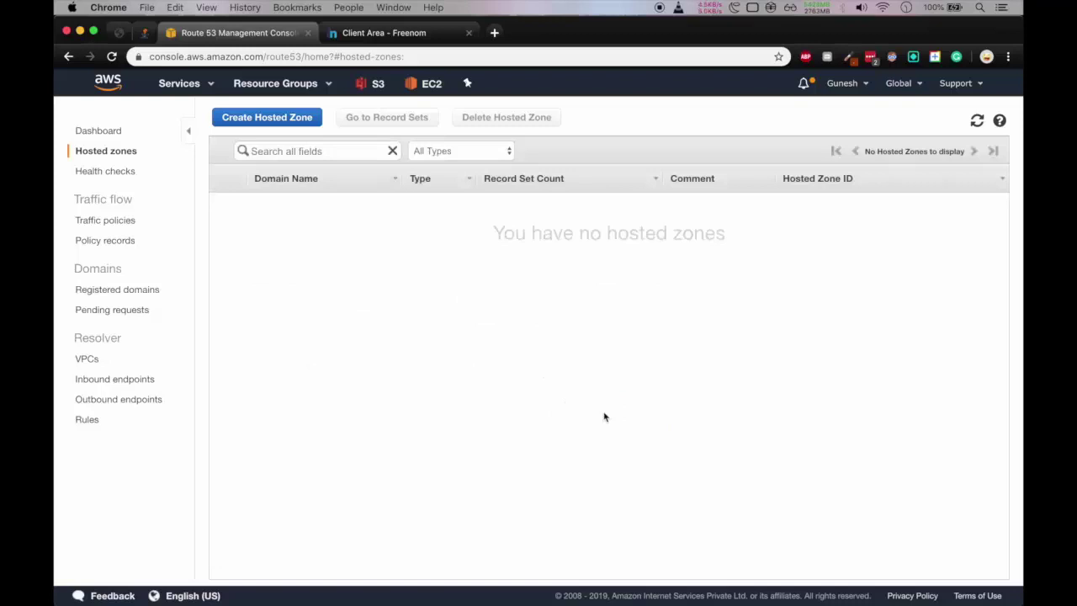
pyautogui.click(280, 123)
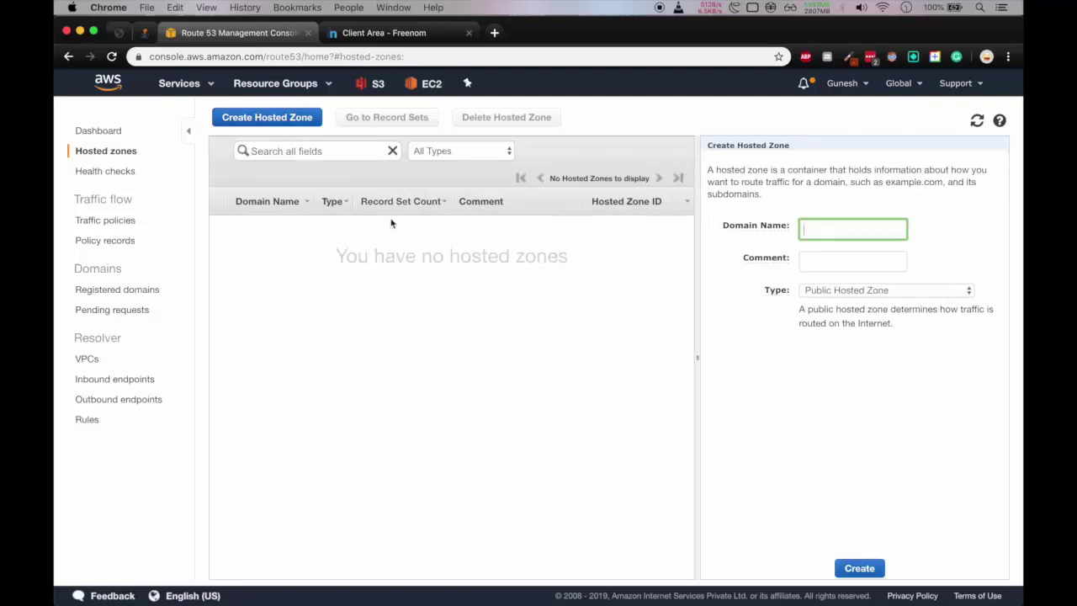
pyautogui.write('pr')
pyautogui.click(413, 32)
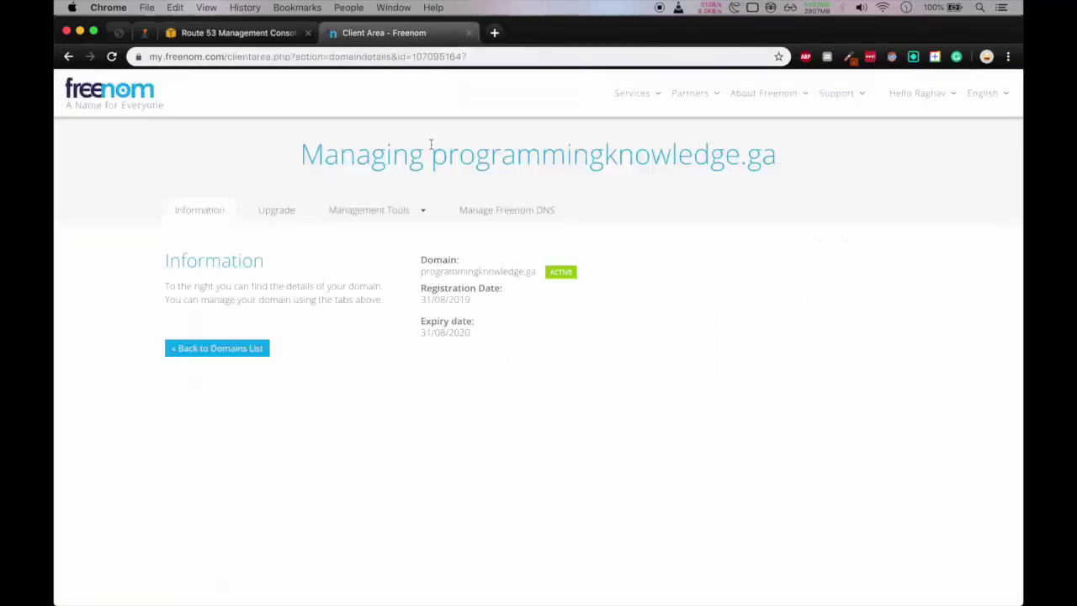
pyautogui.click(281, 32)
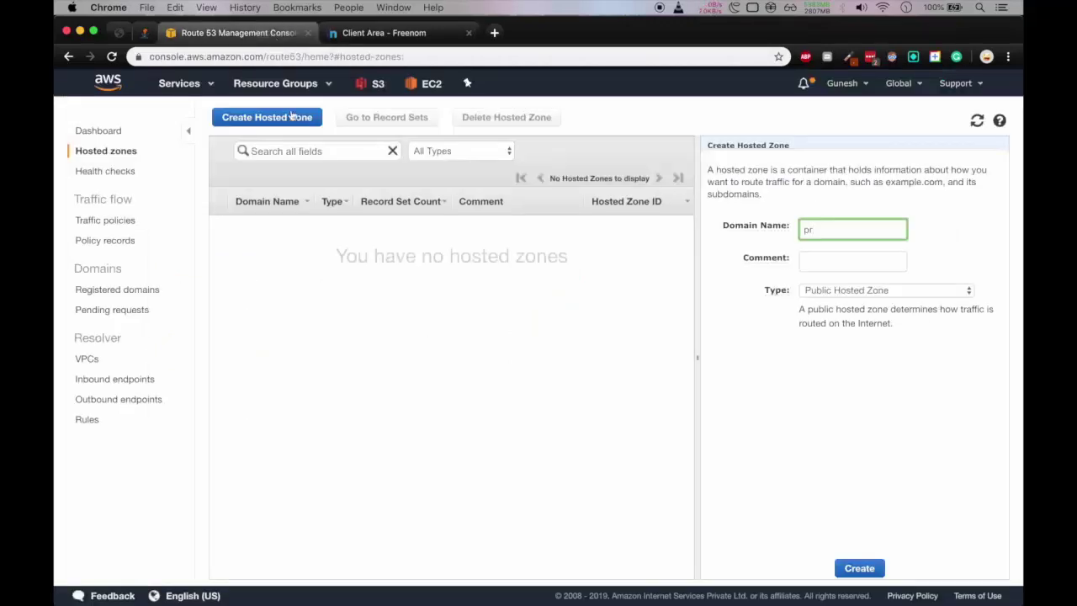
pyautogui.write('ogrammingknowle')
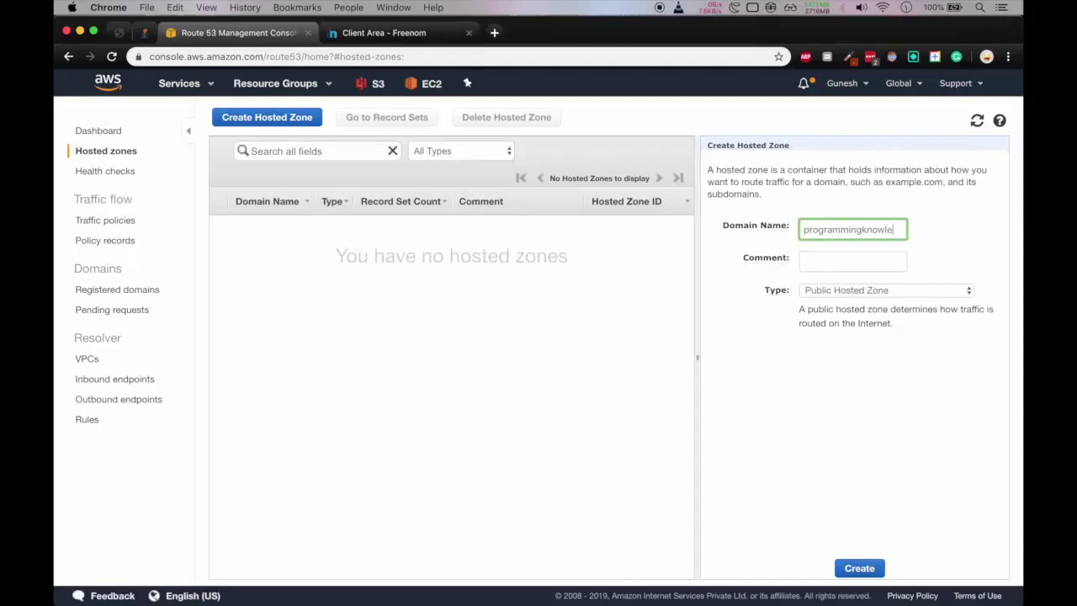
pyautogui.write('dge.ga')
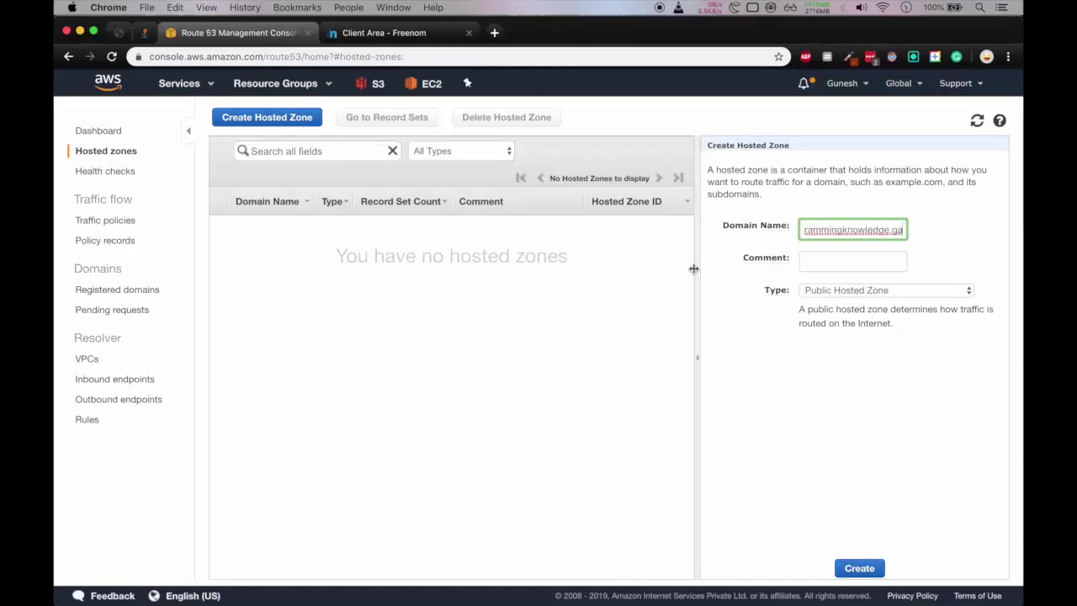
# Step: Keep the zone type as Public Hosted Zone and create the hosted zone
pyautogui.moveTo(696, 268); pyautogui.dragTo(599, 269)
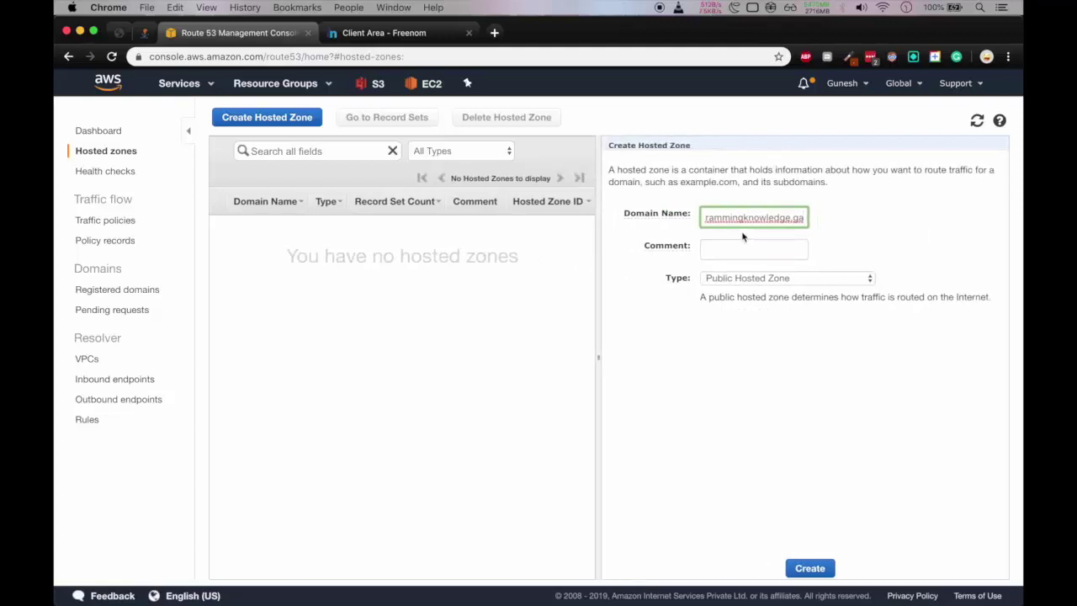
pyautogui.click(731, 278)
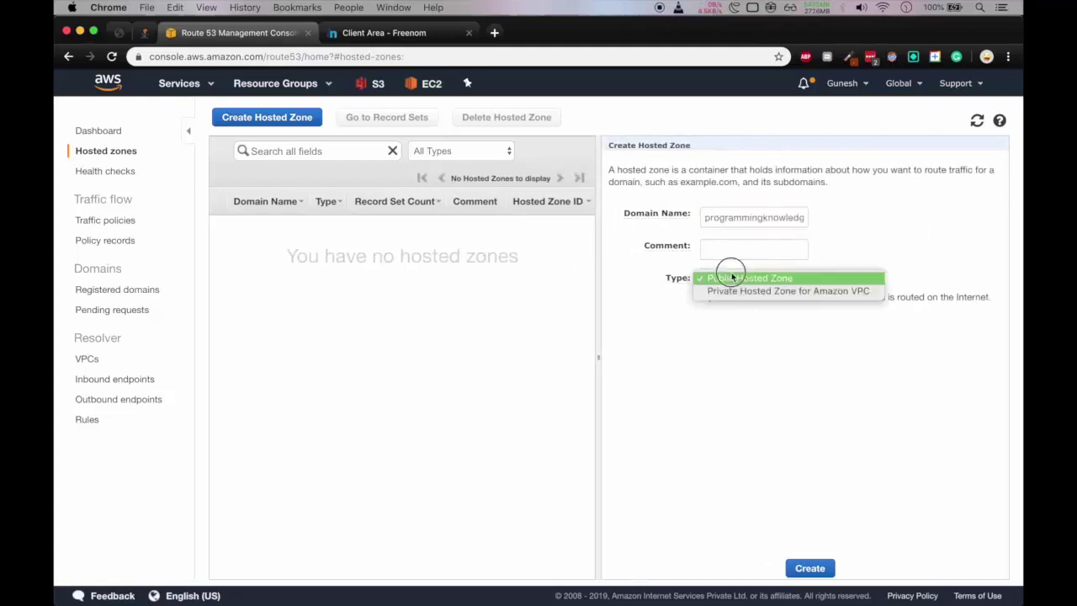
pyautogui.click(732, 277)
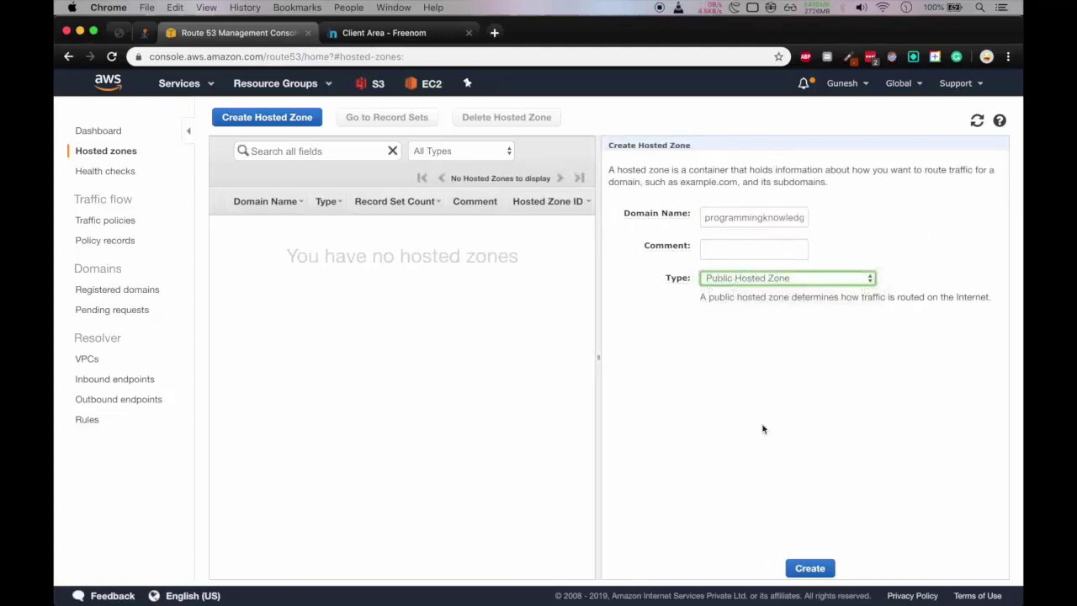
pyautogui.click(797, 569)
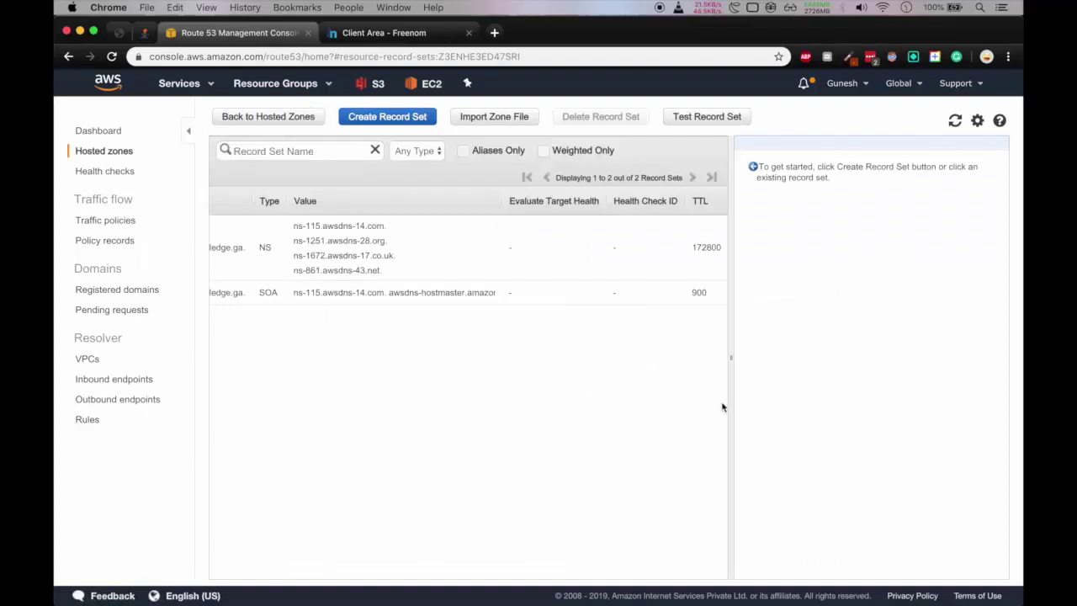
# Step: Examine the type and values of the NS and SOA record sets in the programmingknowledge.ga zone
pyautogui.moveTo(731, 357); pyautogui.dragTo(843, 356)
pyautogui.moveTo(732, 355); pyautogui.dragTo(783, 348)
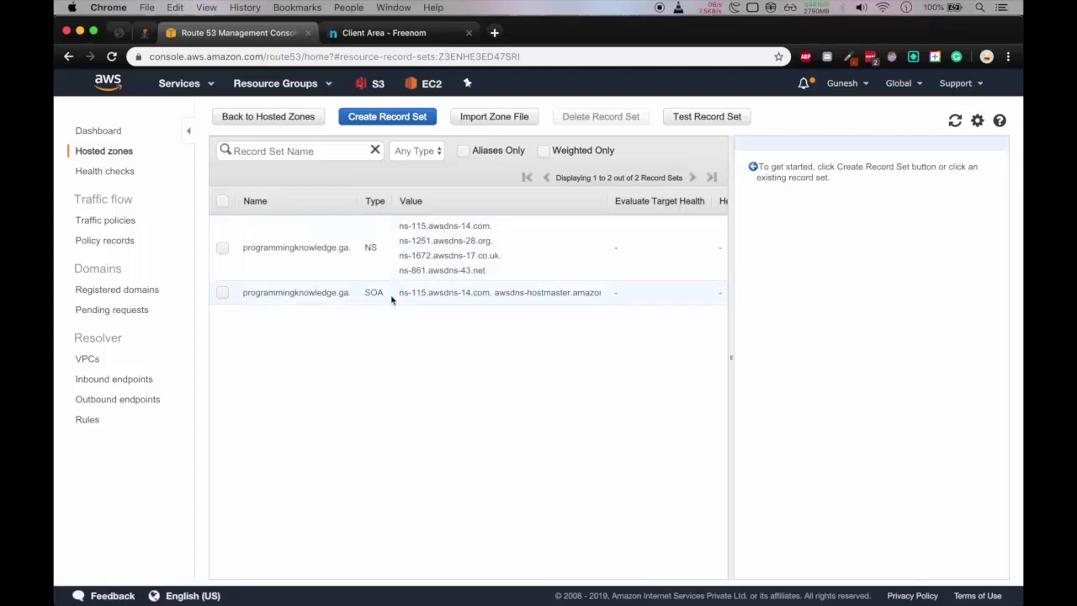
pyautogui.click(372, 250)
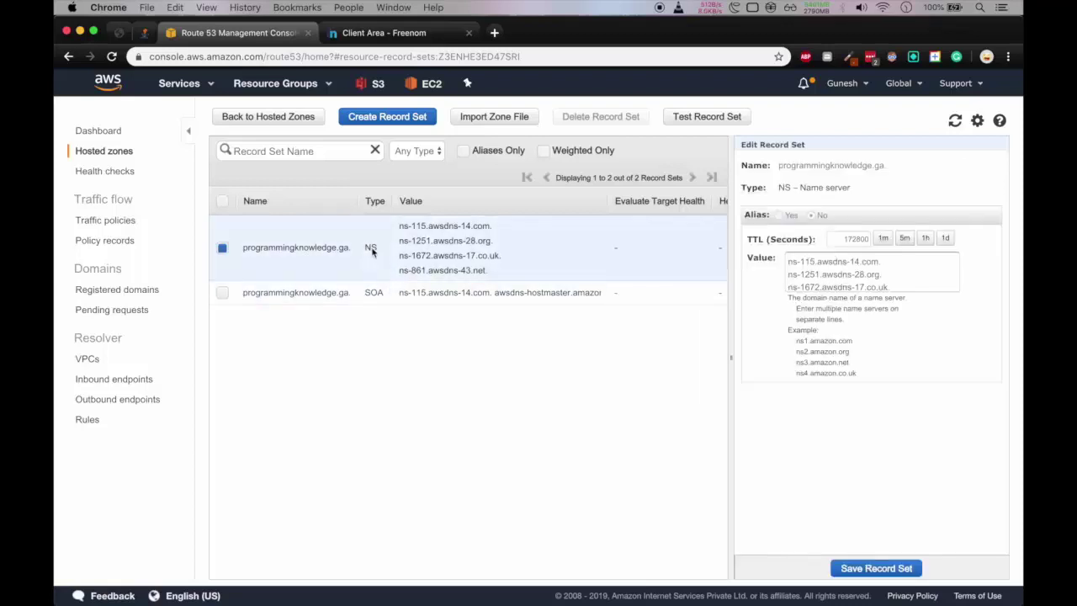
pyautogui.click(374, 292)
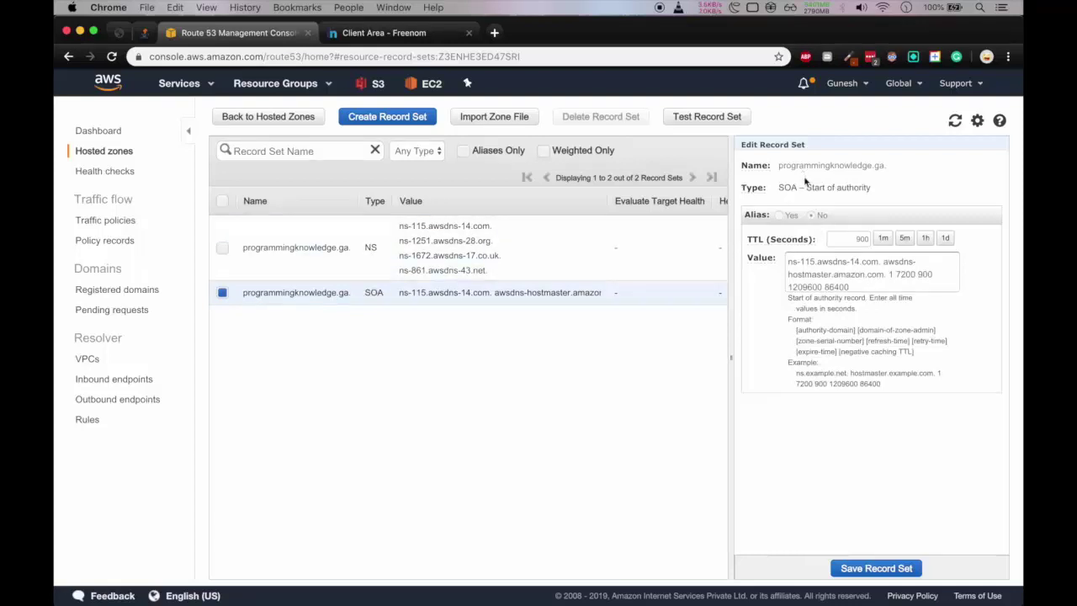
pyautogui.moveTo(806, 186); pyautogui.dragTo(871, 187)
pyautogui.click(602, 241)
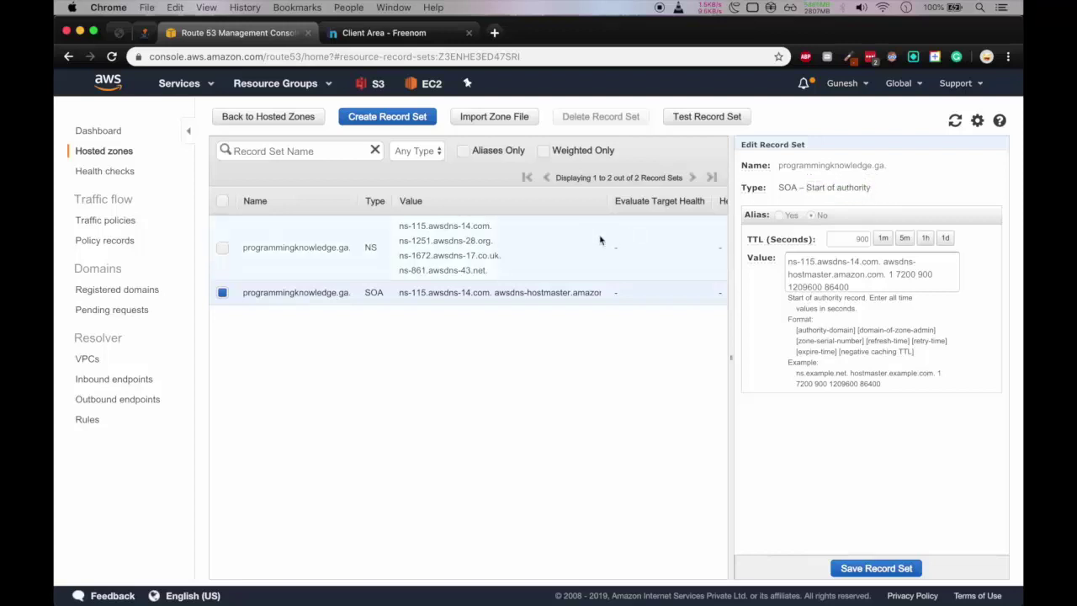
pyautogui.moveTo(801, 187); pyautogui.dragTo(859, 187)
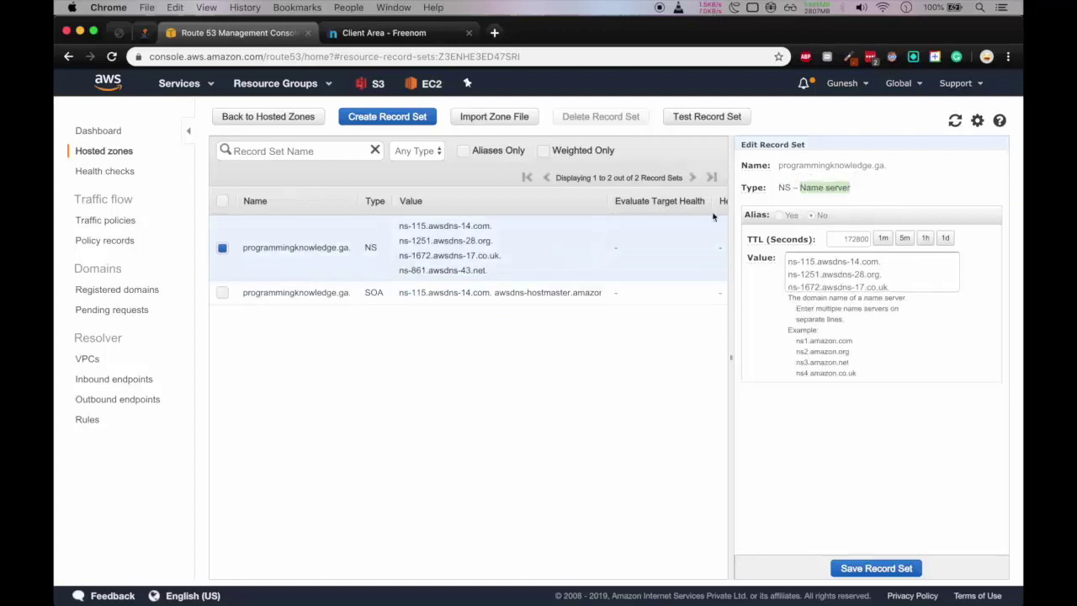
pyautogui.click(602, 257)
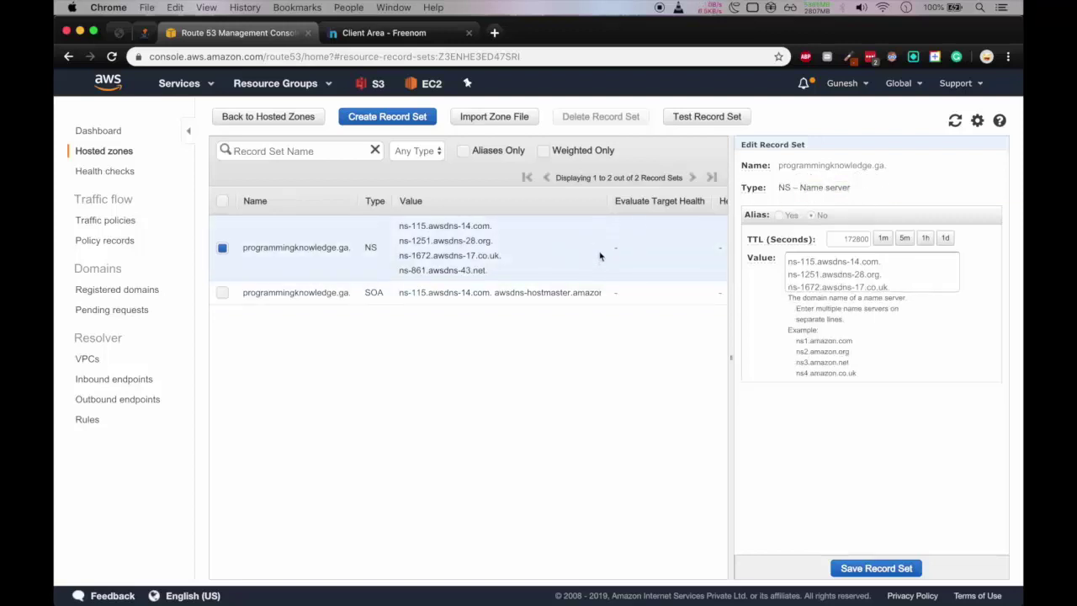
pyautogui.click(790, 261)
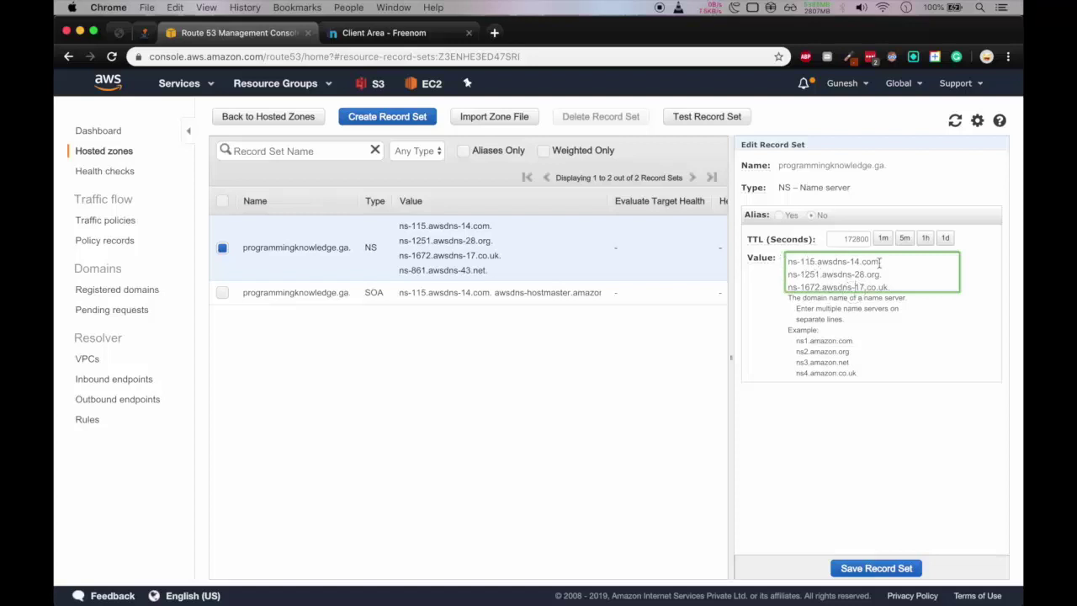
# Step: Switch to Freenom, open the nameserver settings of programmingknowledge.ga and choose to use custom nameservers
pyautogui.click(420, 40)
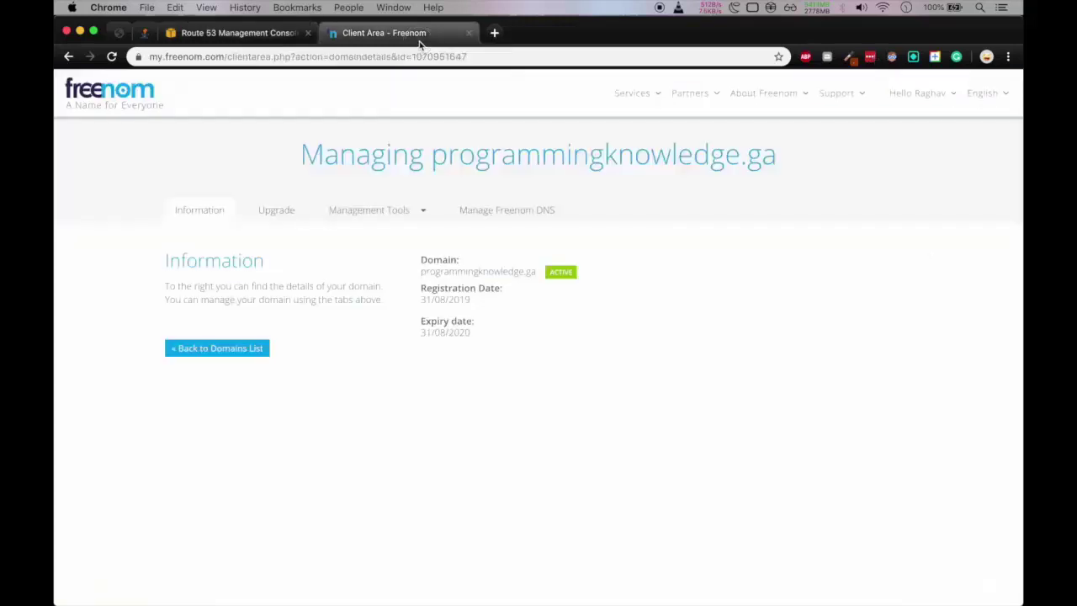
pyautogui.click(392, 215)
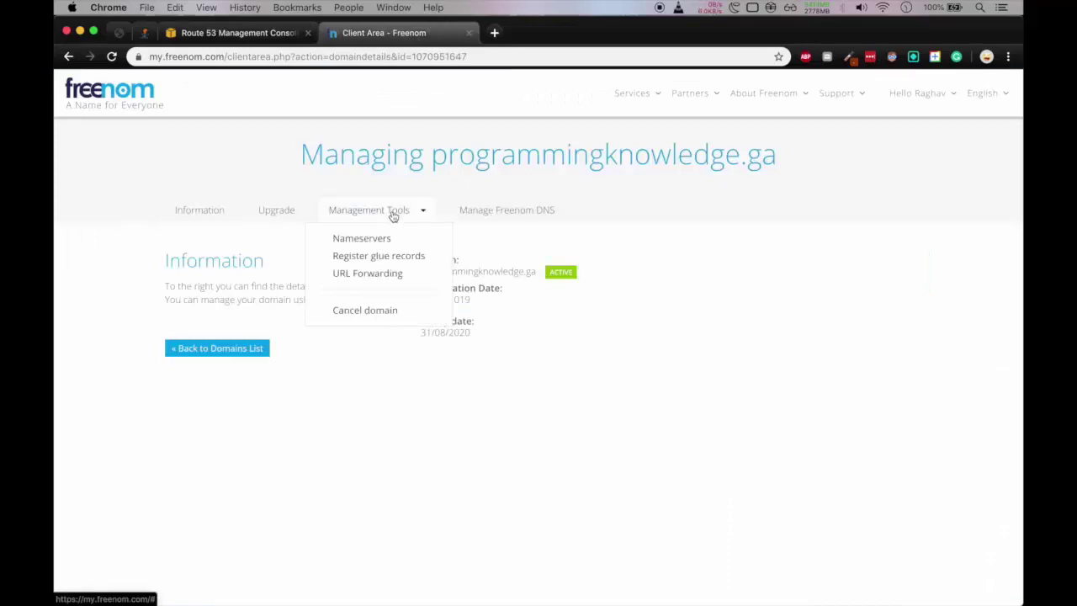
pyautogui.click(380, 239)
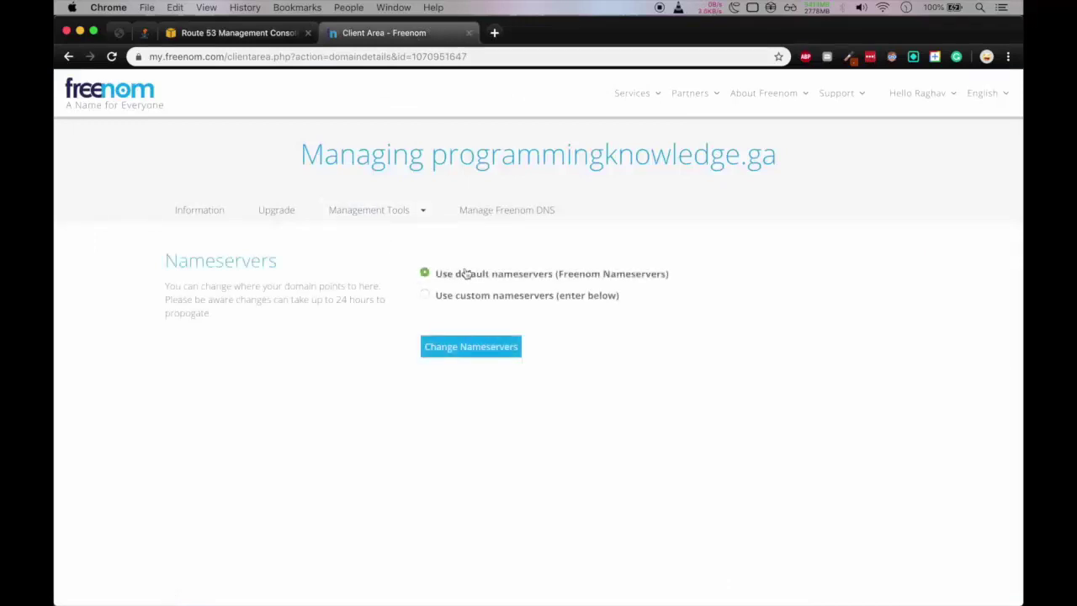
pyautogui.click(464, 294)
pyautogui.scroll(-1, 465, 296)
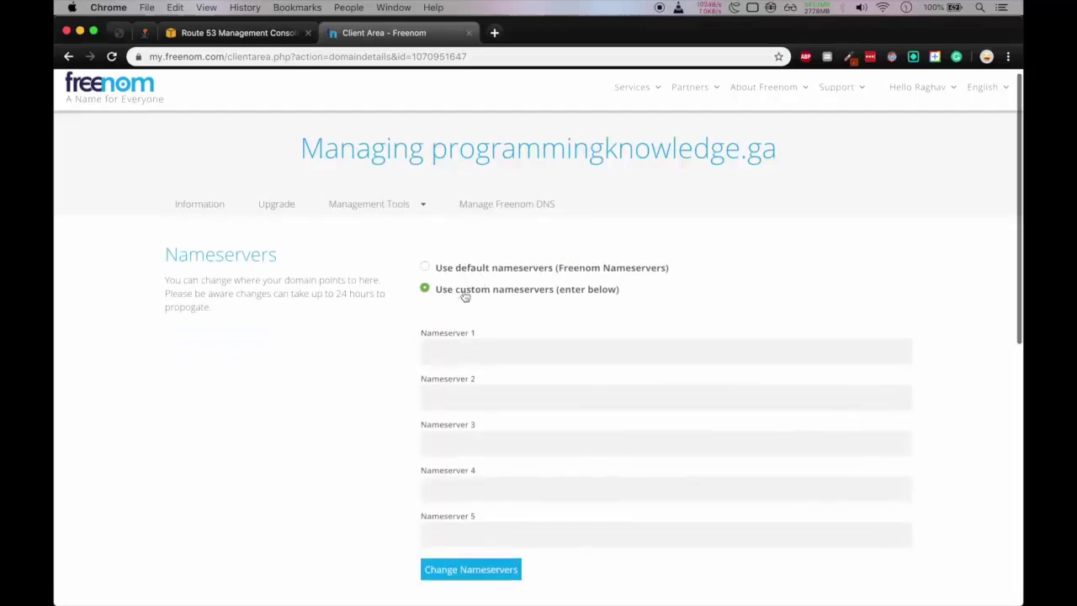
pyautogui.scroll(-2, 465, 295)
# Step: Copy ns-115.awsdns-14.com without its trailing dot from the Route 53 NS record into Freenom's Nameserver 1
pyautogui.click(278, 34)
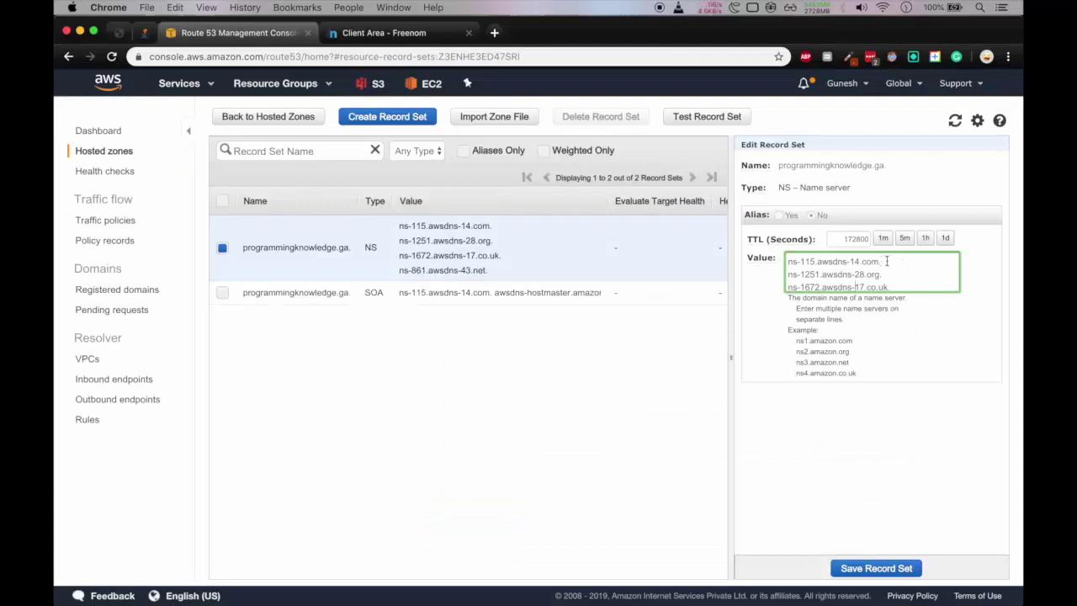
pyautogui.moveTo(878, 262); pyautogui.dragTo(772, 262)
pyautogui.press('super+c')
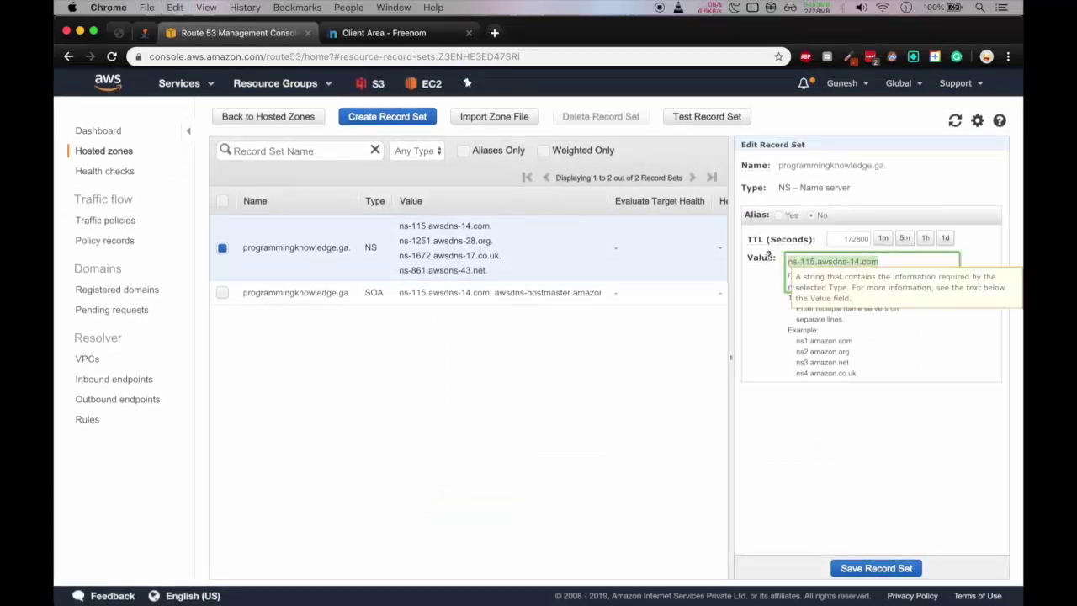
pyautogui.press('super+Tab')
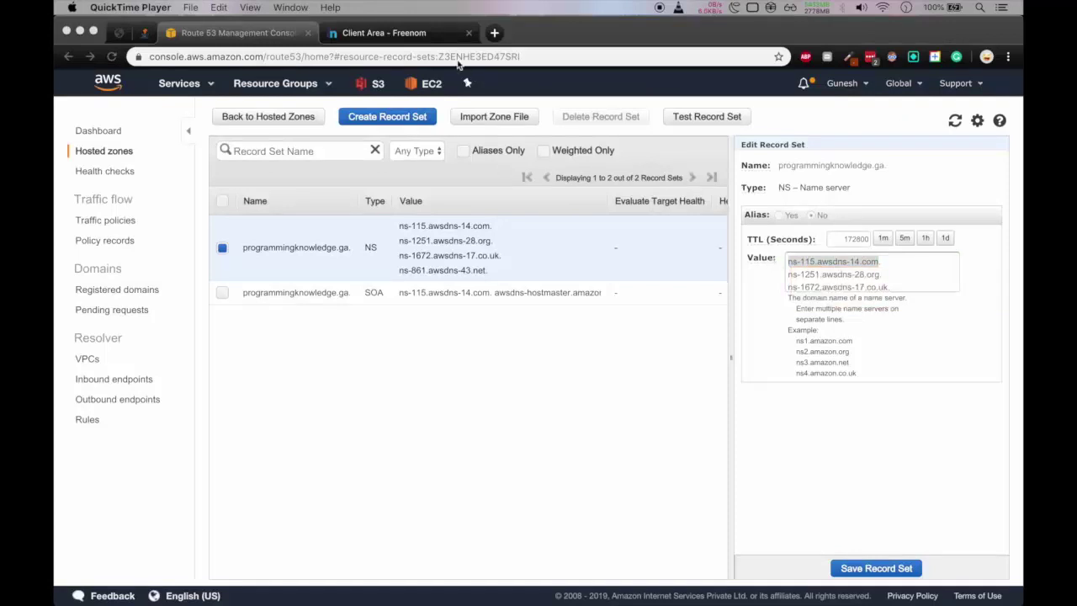
pyautogui.click(450, 36)
pyautogui.click(483, 265)
pyautogui.press('super+v')
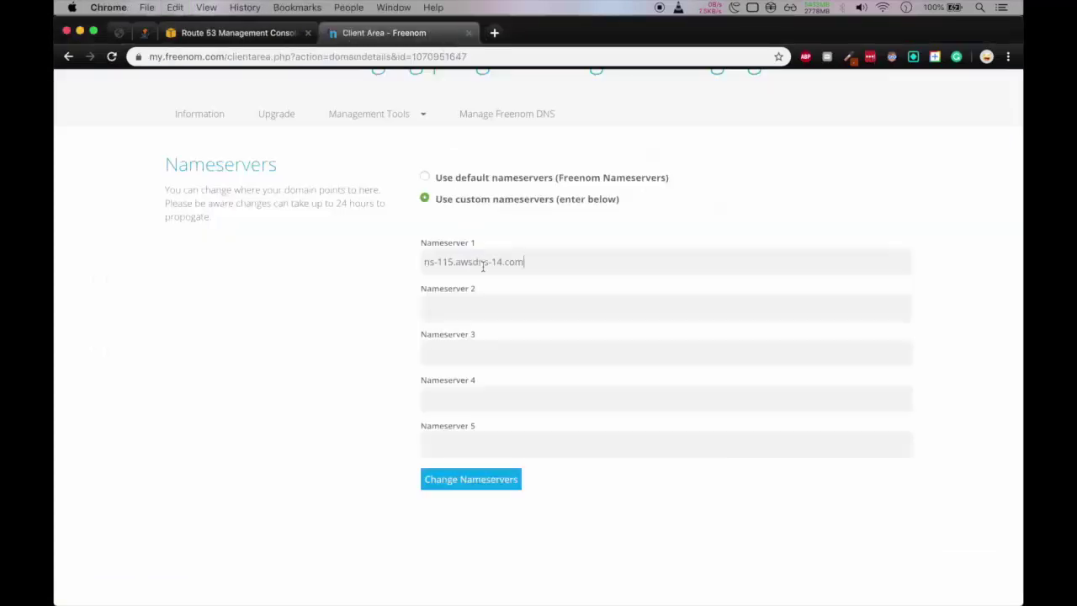
# Step: Copy ns-1251.awsdns-28.org without its trailing dot from the Route 53 NS record into Freenom's Nameserver 2
pyautogui.click(249, 34)
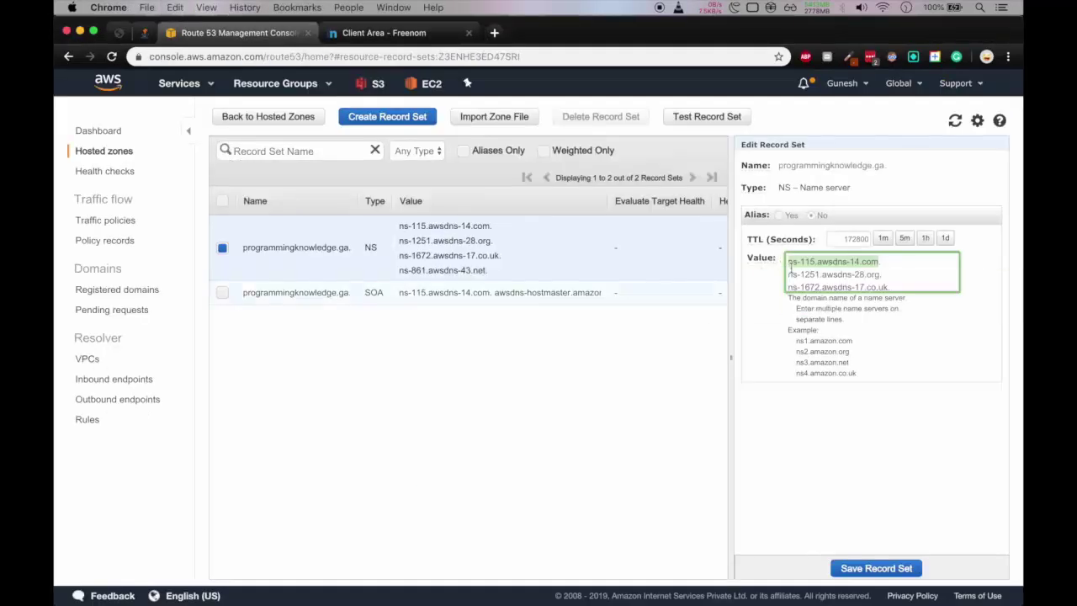
pyautogui.click(789, 271)
pyautogui.tripleClick(789, 272)
pyautogui.press('super+c')
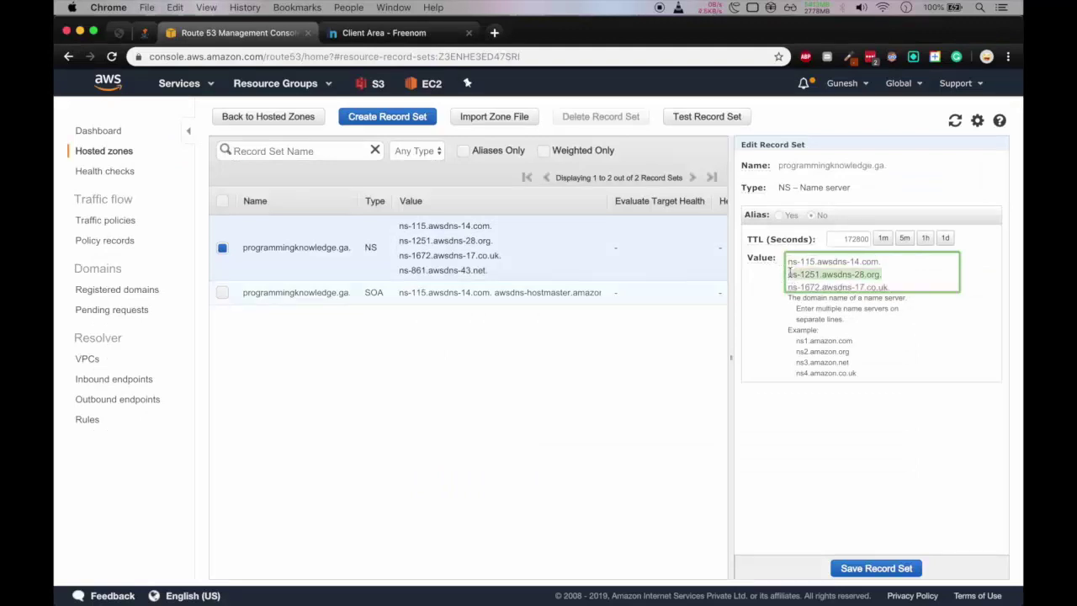
pyautogui.hotkey('ctrl', 'Tab')
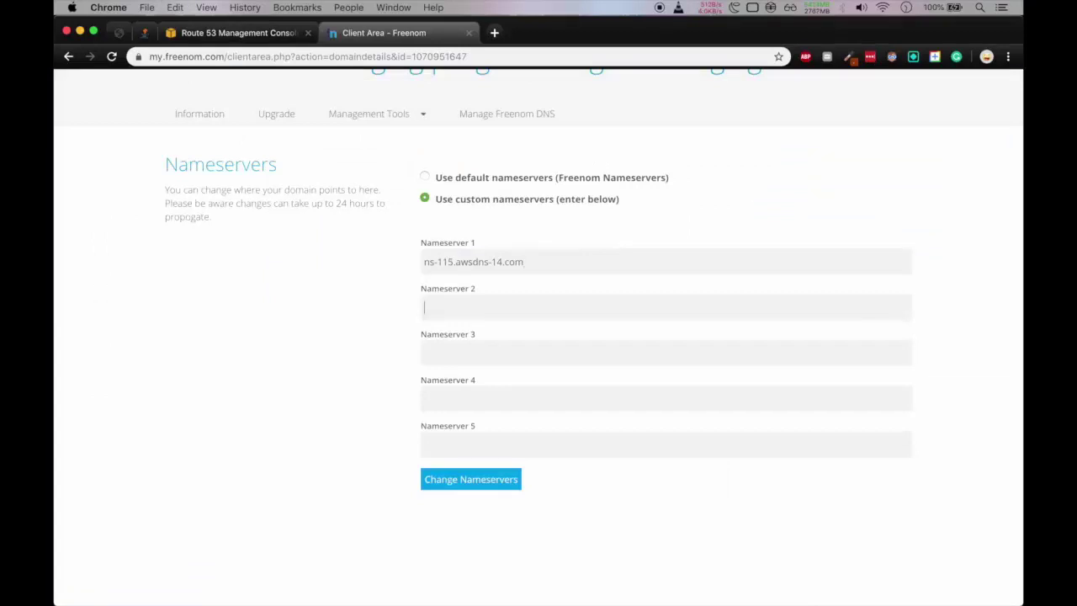
pyautogui.press('super+v')
# Step: Copy ns-1672.awsdns-17.co.uk without its trailing dot from the Route 53 NS record into Freenom's Nameserver 3
pyautogui.click(242, 37)
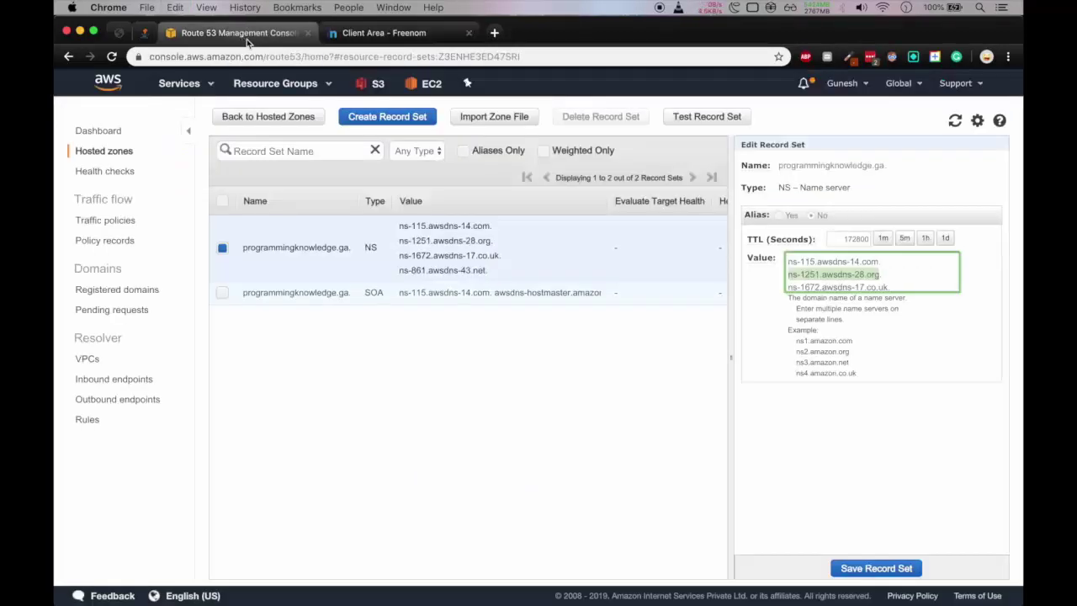
pyautogui.click(791, 287)
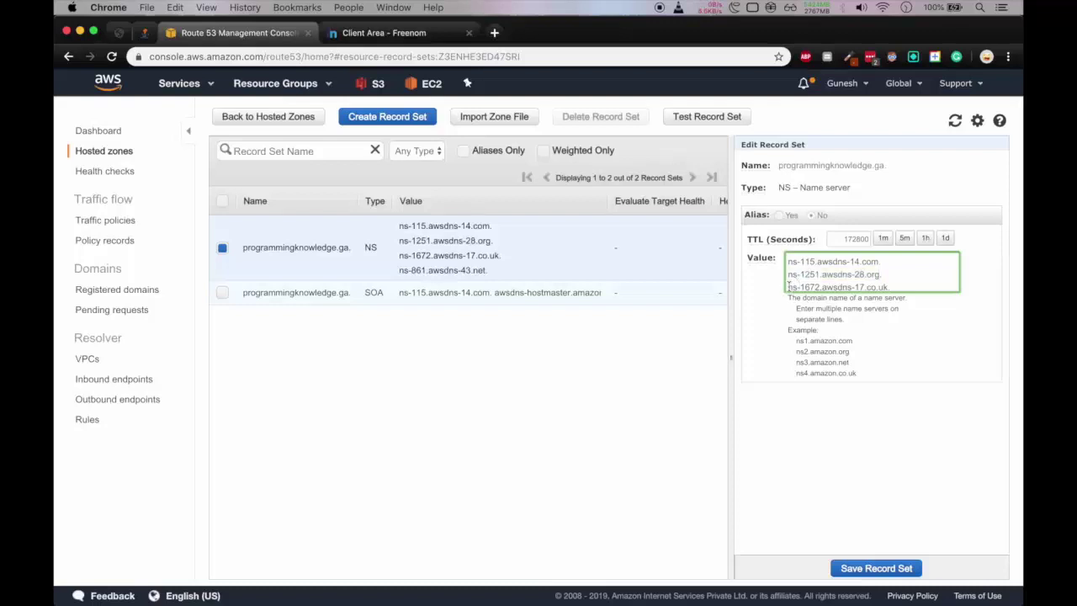
pyautogui.tripleClick(789, 287)
pyautogui.press('super+c')
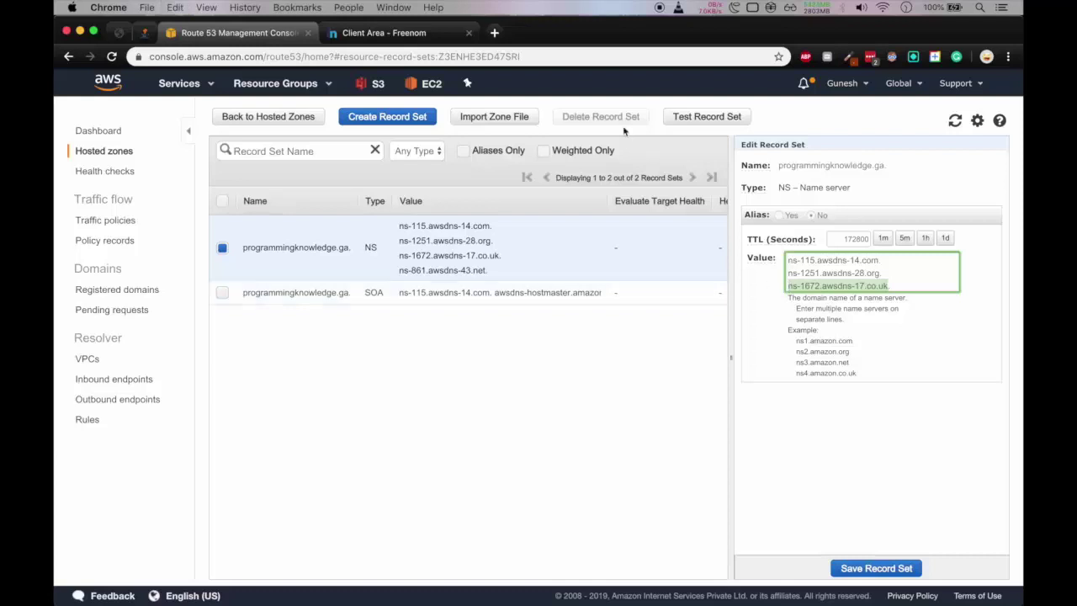
pyautogui.click(411, 35)
pyautogui.press('super+v')
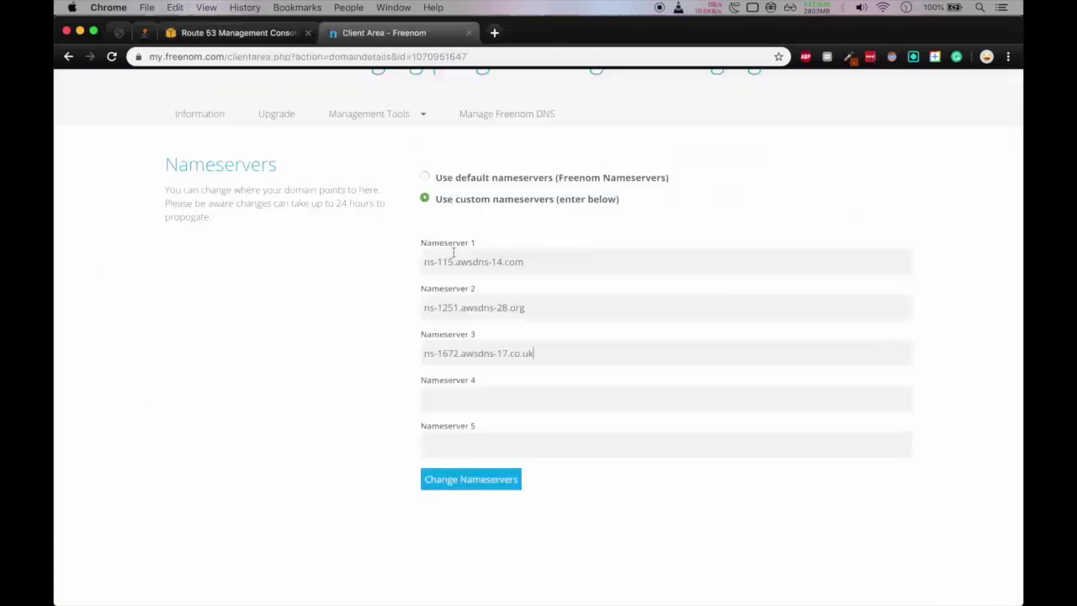
# Step: Copy ns-861.awsdns-43.net from the Route 53 NS record into Freenom's Nameserver 4 and submit the nameserver change
pyautogui.click(522, 393)
pyautogui.click(213, 33)
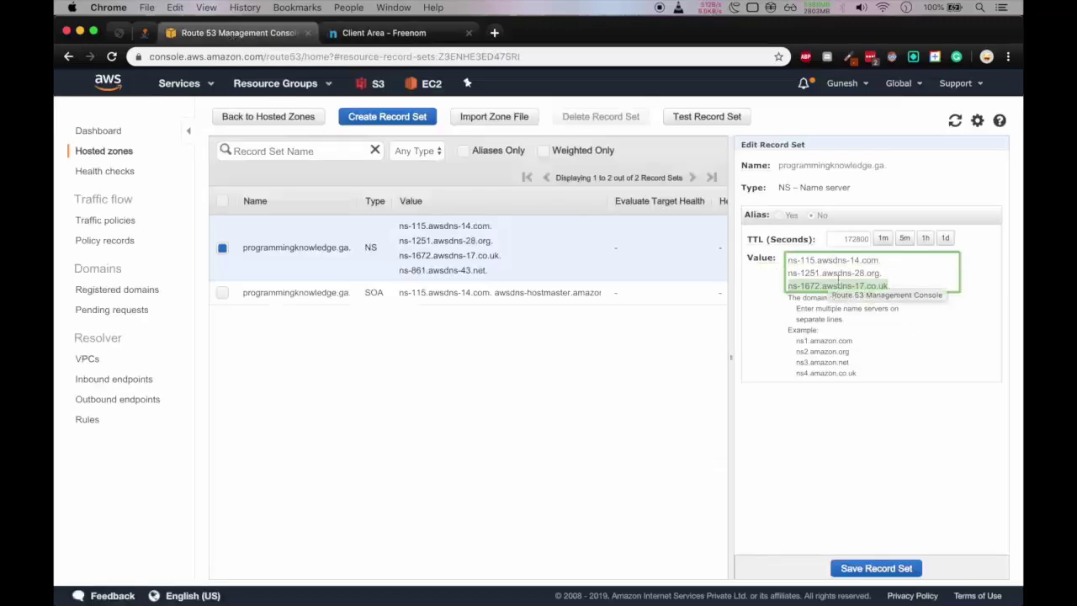
pyautogui.scroll(-1, 838, 280)
pyautogui.moveTo(789, 284); pyautogui.dragTo(874, 286)
pyautogui.press('super+c')
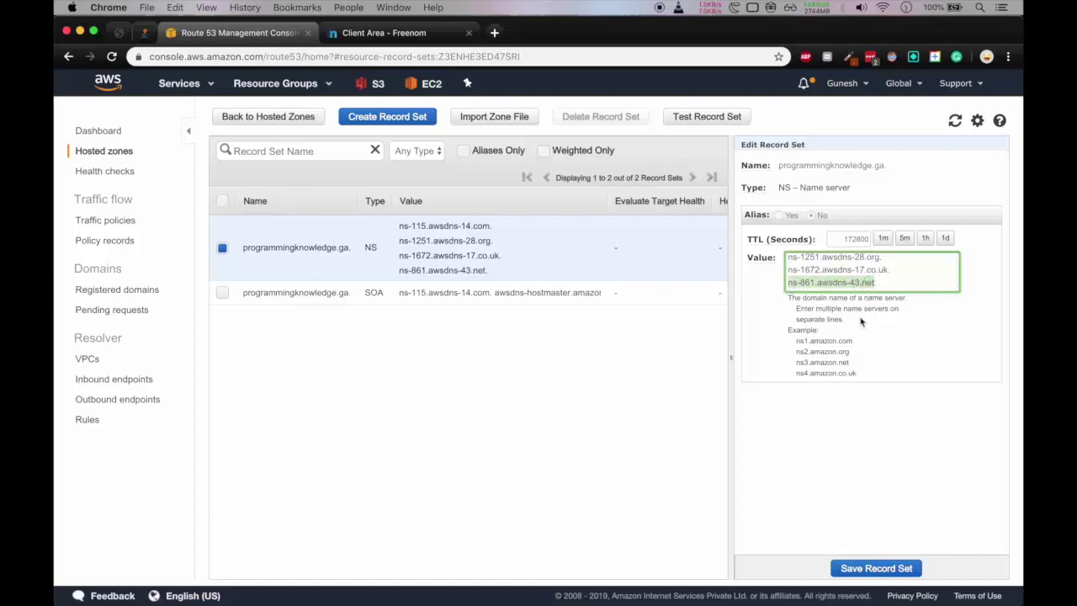
pyautogui.click(420, 37)
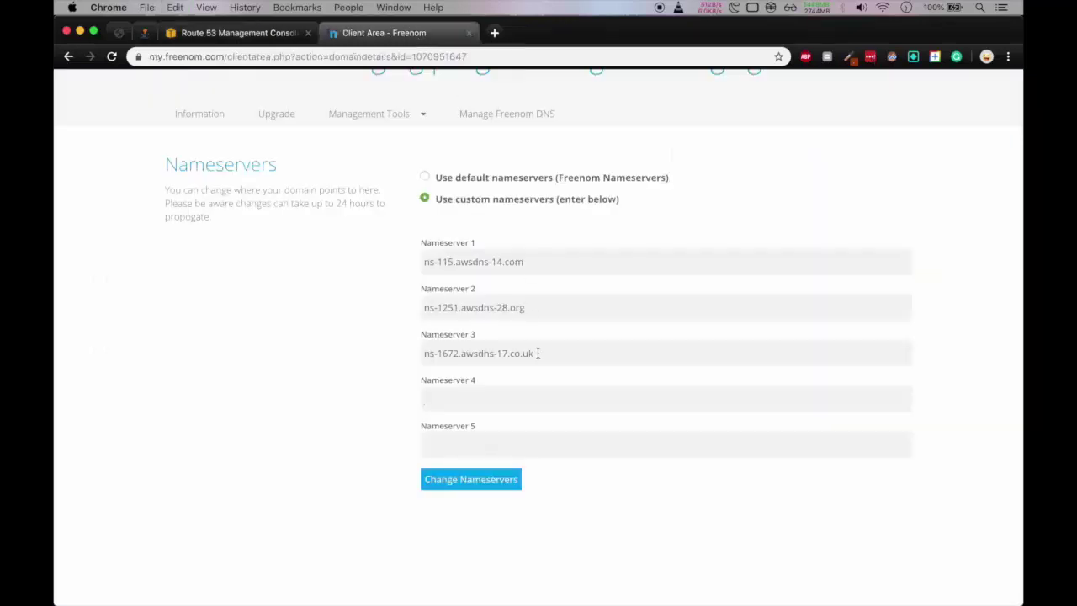
pyautogui.press('super+v')
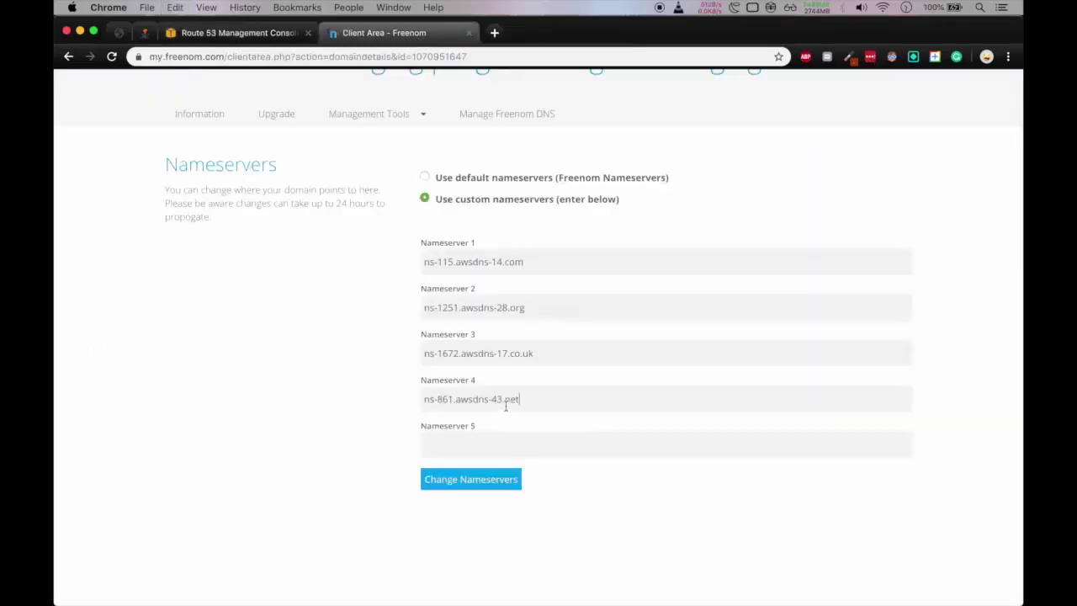
pyautogui.click(480, 481)
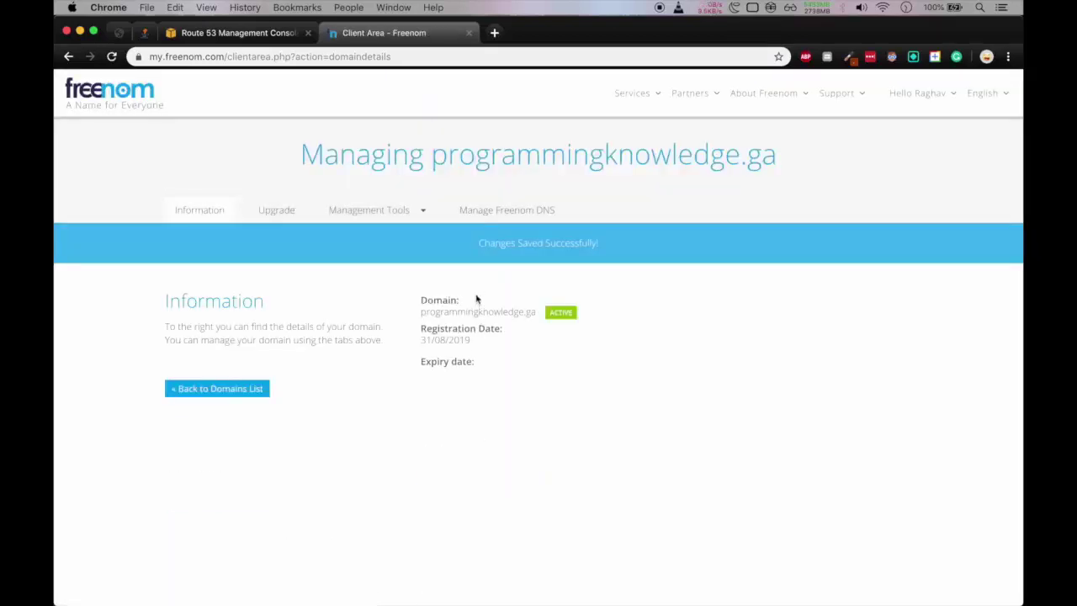
pyautogui.moveTo(479, 246); pyautogui.dragTo(592, 260)
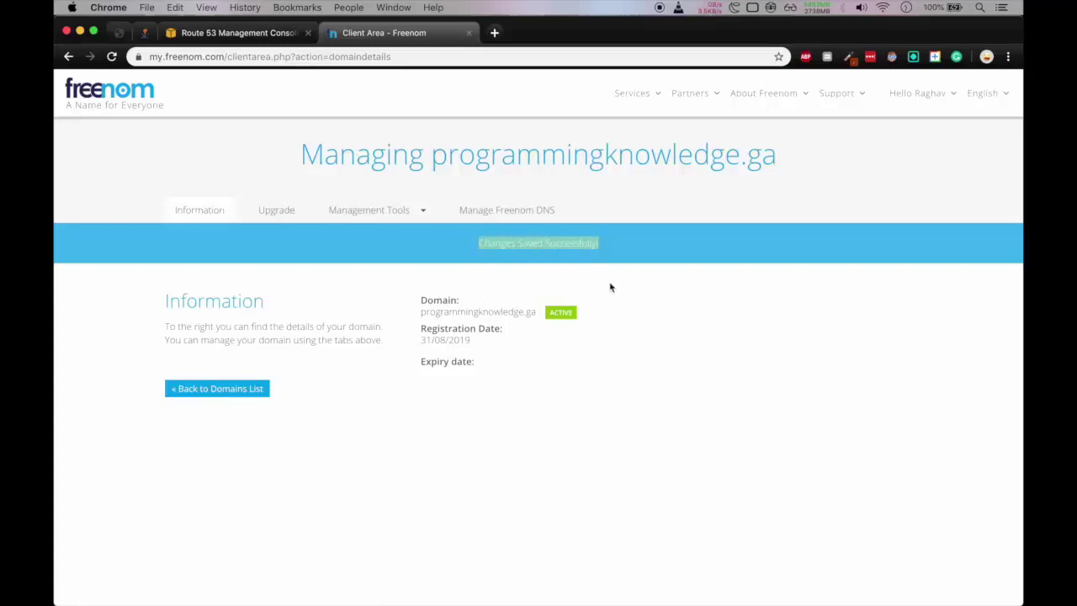
pyautogui.click(612, 288)
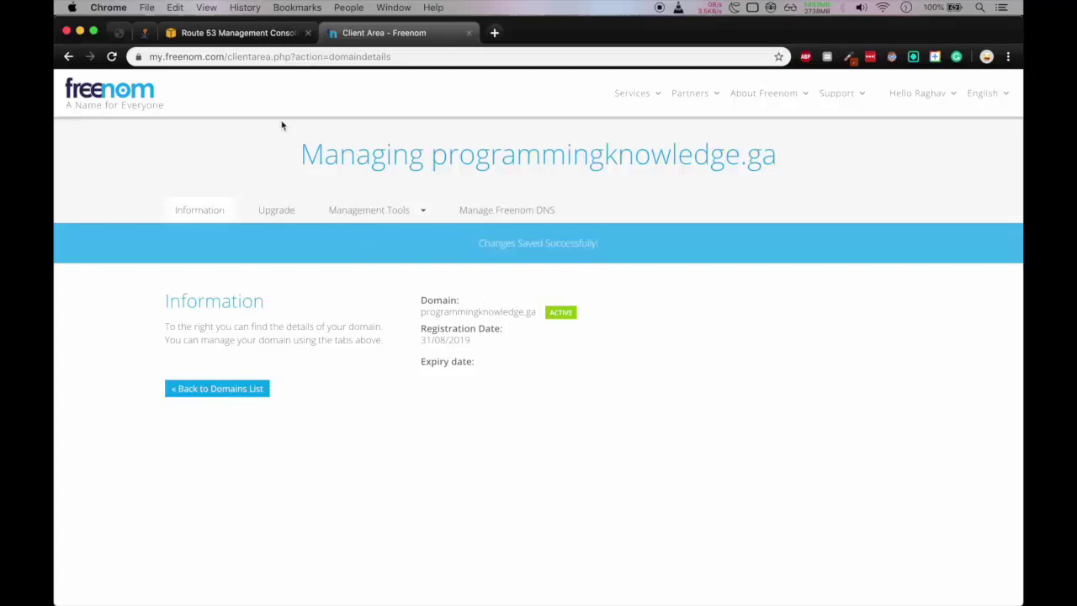
# Step: Return to Route 53 and open the S3 console in a new browser tab
pyautogui.click(251, 36)
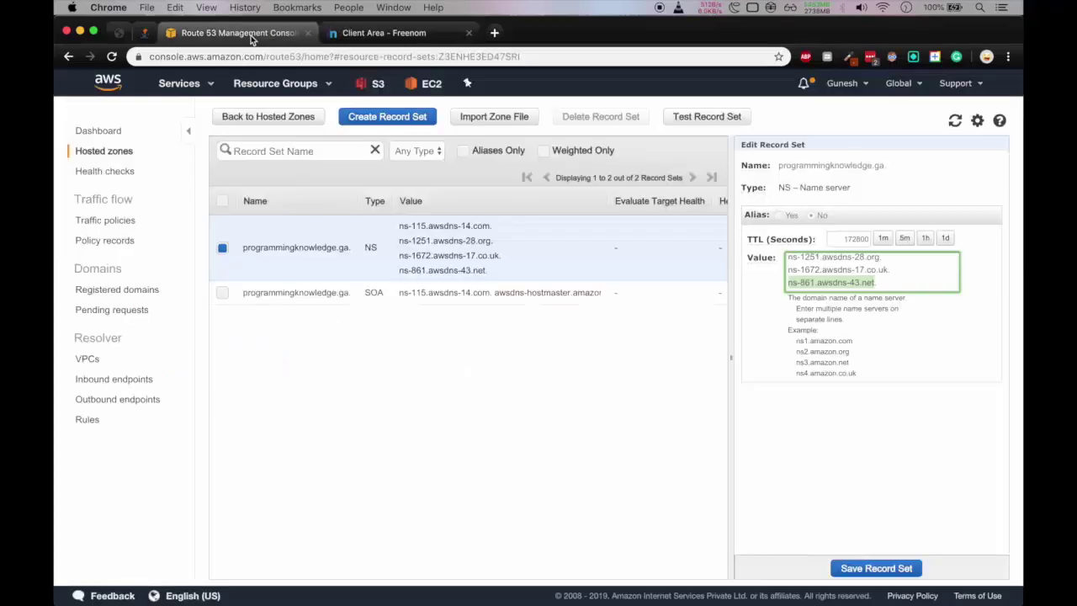
pyautogui.click(407, 369)
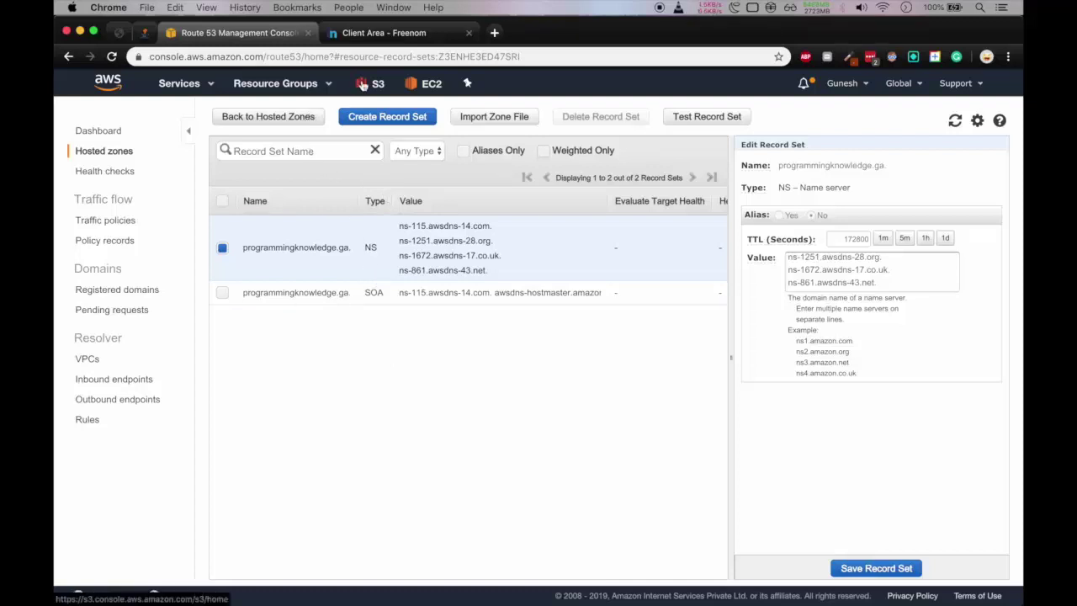
pyautogui.rightClick(363, 85)
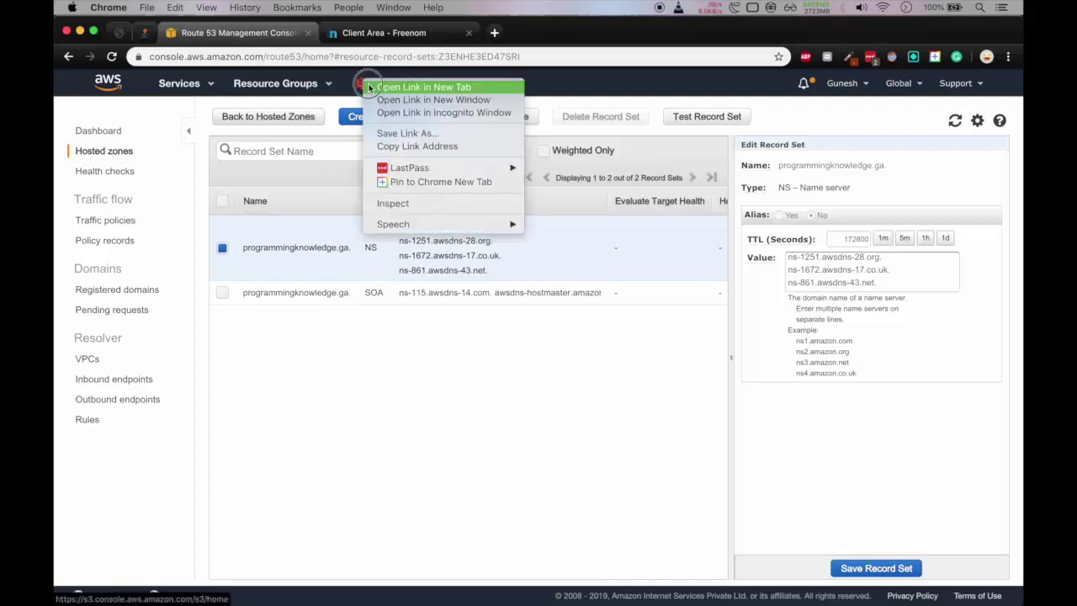
pyautogui.click(367, 85)
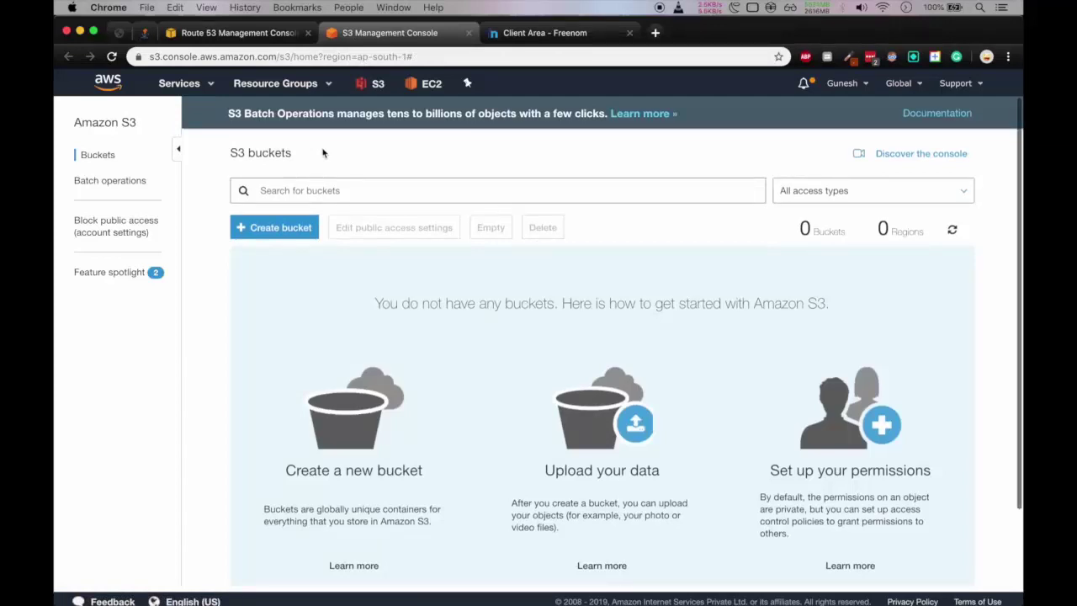
# Step: Start a new S3 bucket and name it programmingknowledge.ga, matching the domain name in Route 53
pyautogui.click(291, 228)
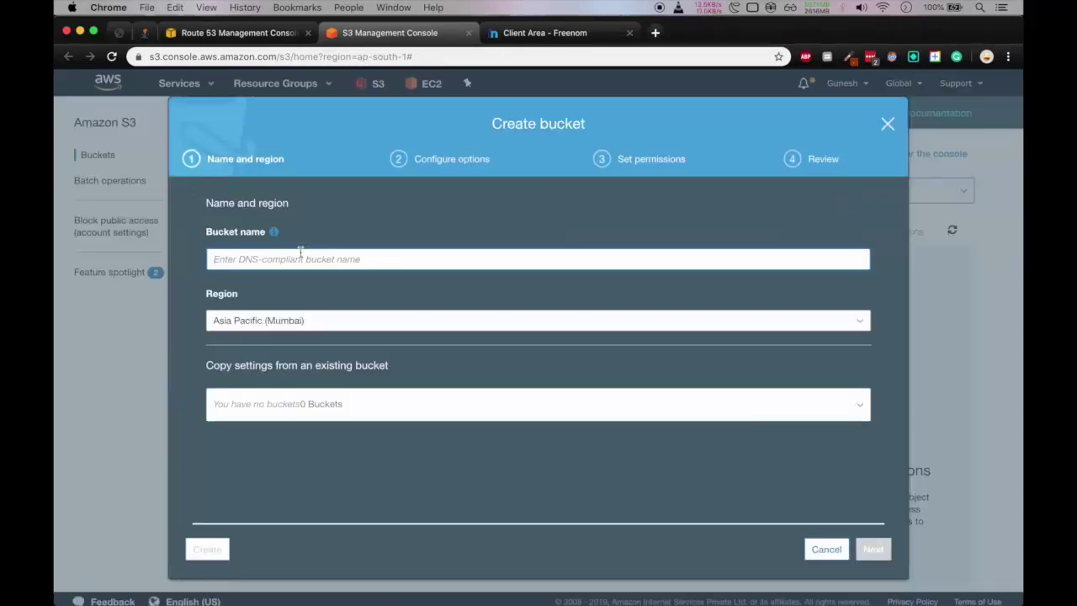
pyautogui.hotkey('ctrl', 'shift', 'Tab')
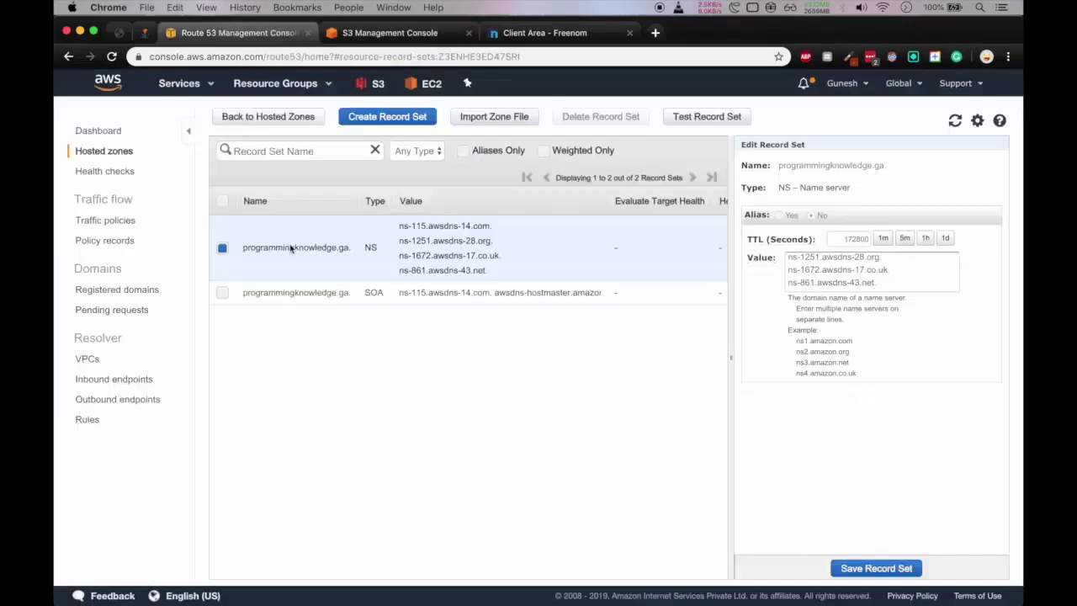
pyautogui.doubleClick(290, 249)
pyautogui.click(383, 32)
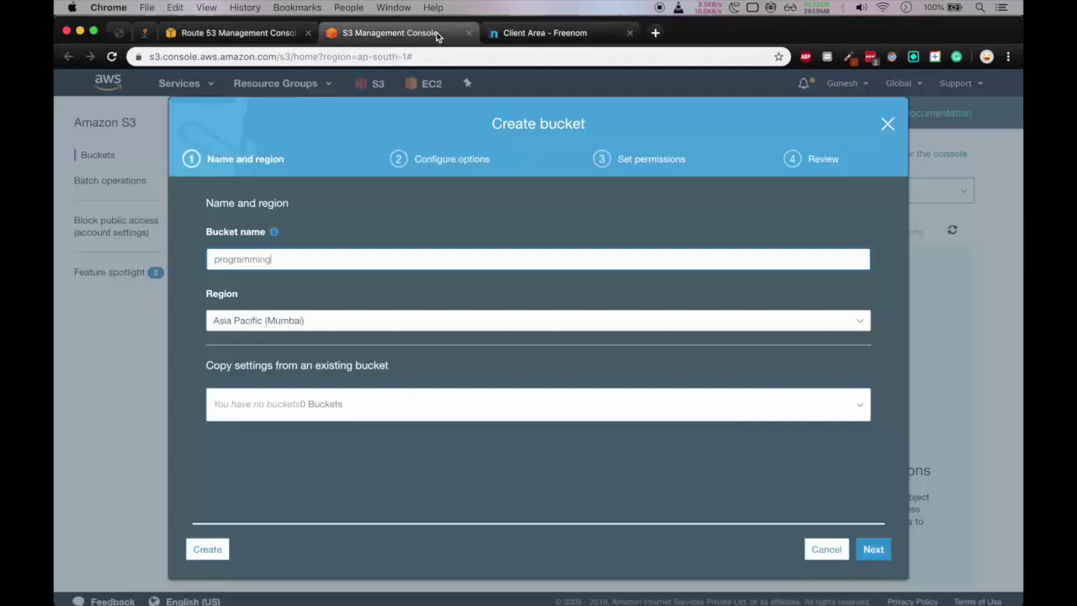
pyautogui.click(356, 257)
pyautogui.write('programmingknowledge')
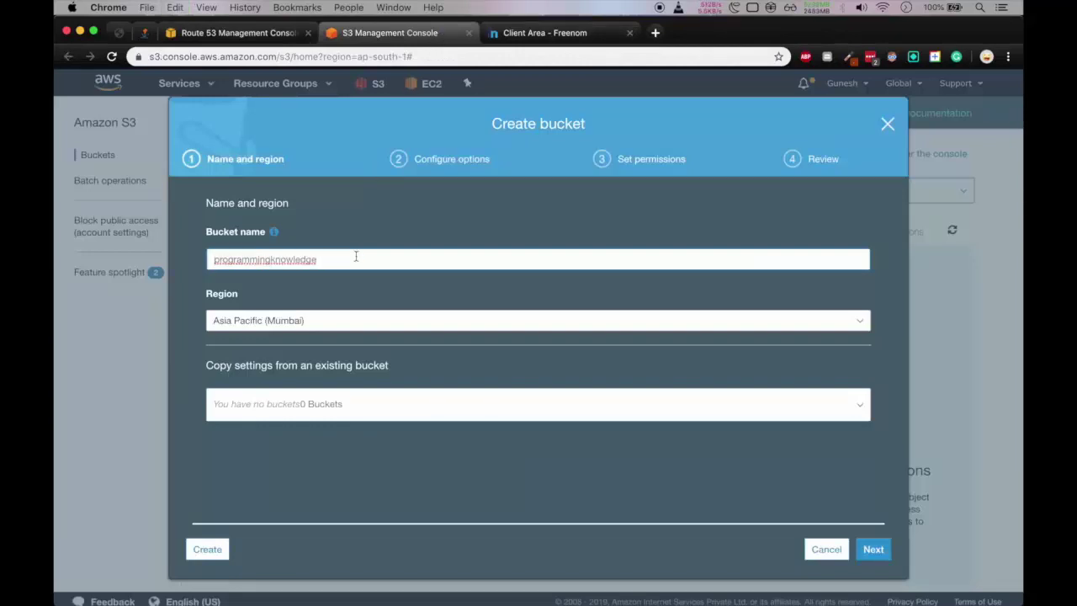
pyautogui.write('.ga')
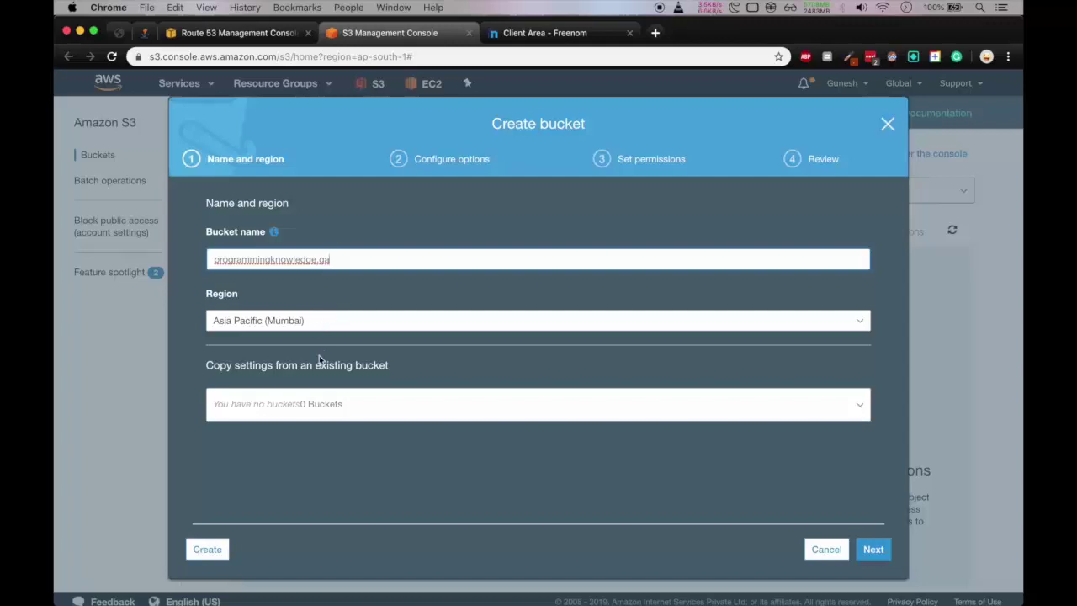
# Step: Keep the Asia Pacific (Mumbai) region, the default options and Block all public access, and proceed to the bucket review
pyautogui.click(317, 403)
pyautogui.click(317, 403)
pyautogui.click(870, 549)
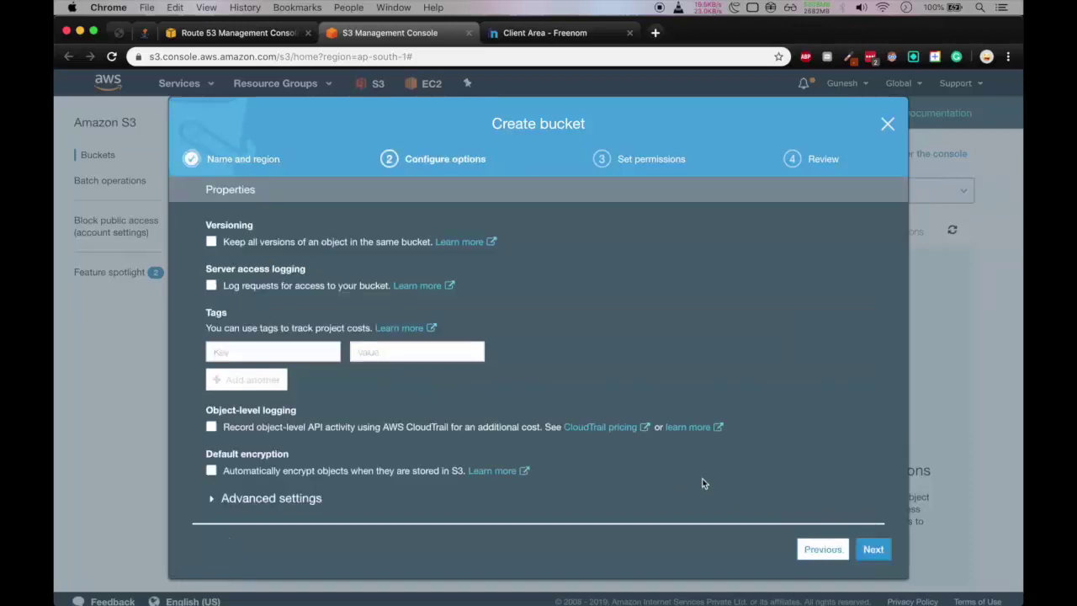
pyautogui.click(873, 548)
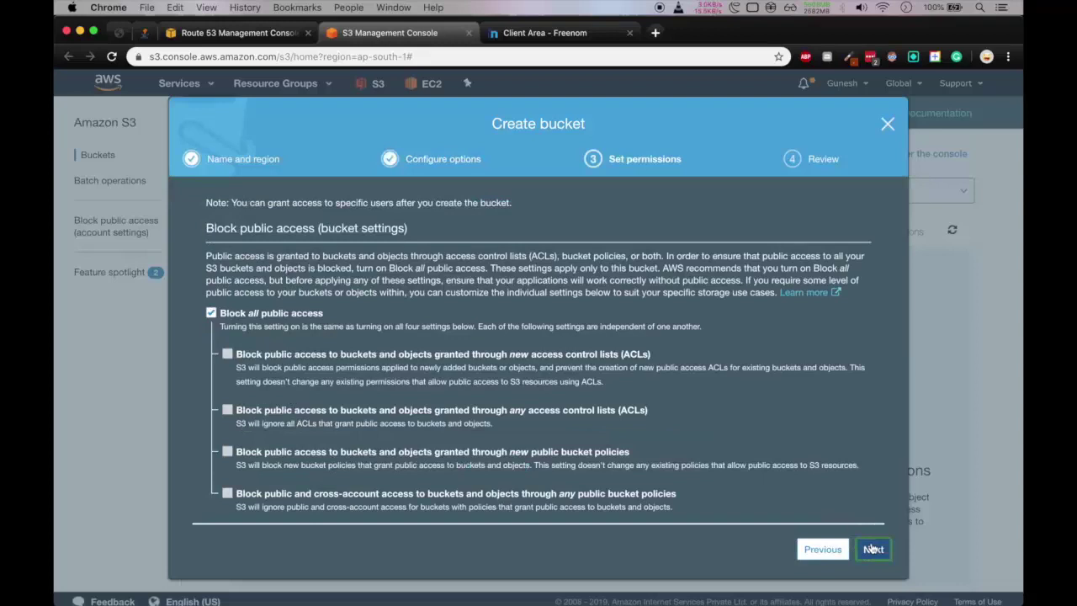
pyautogui.scroll(-2, 810, 489)
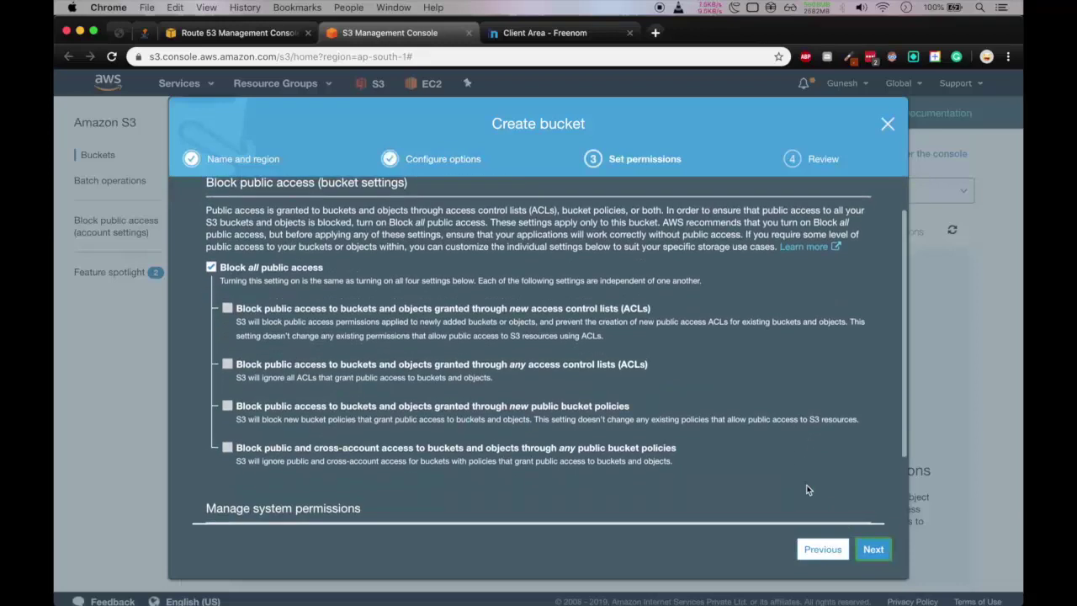
pyautogui.scroll(-4, 807, 489)
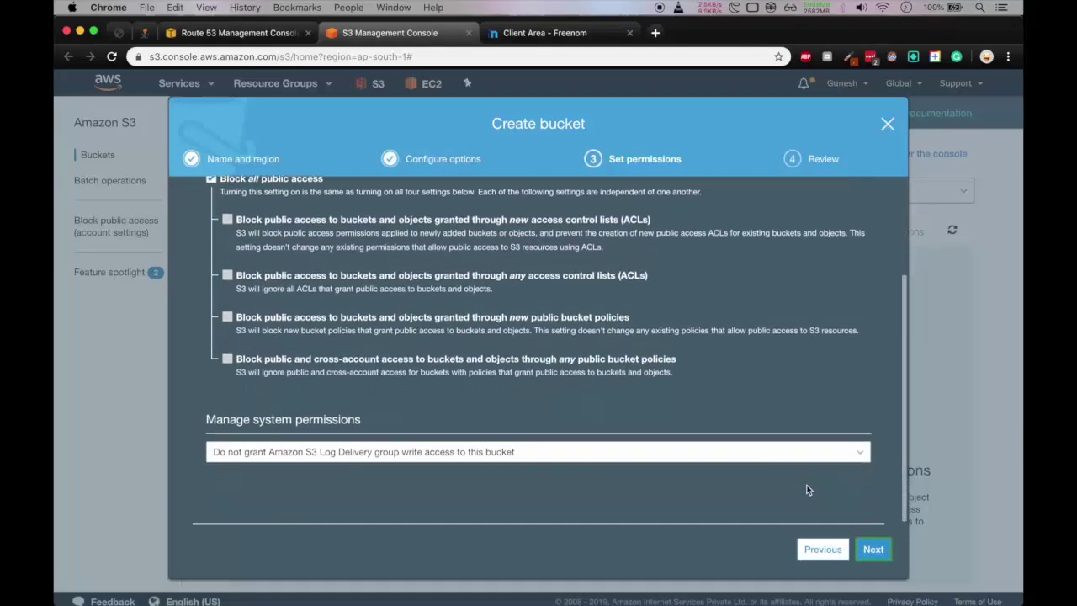
pyautogui.click(872, 549)
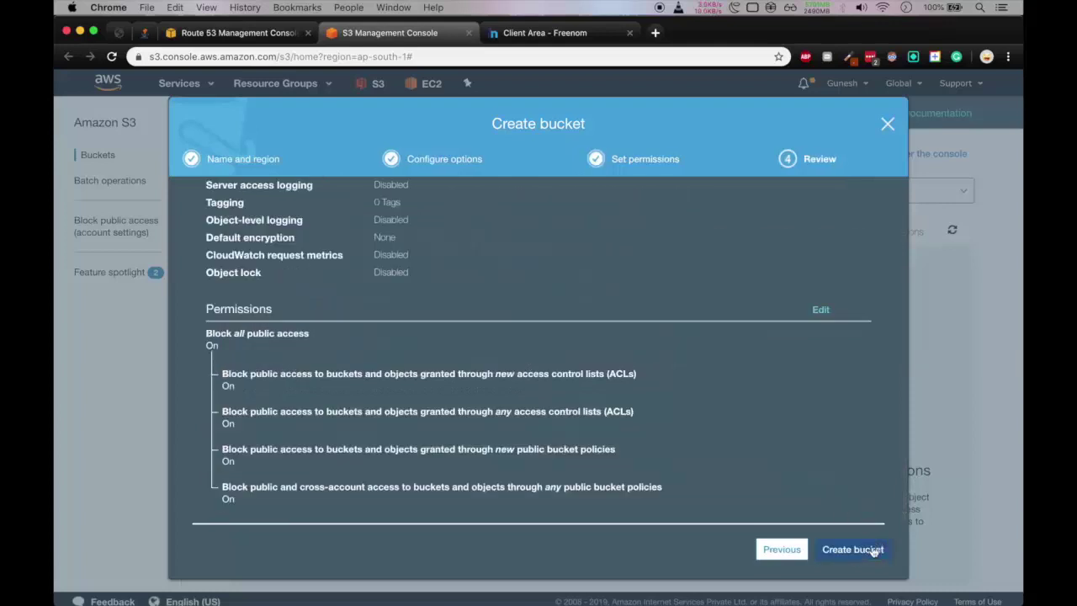
# Step: Review the name, region, options and permissions of the programmingknowledge.ga bucket and create it
pyautogui.scroll(4, 832, 469)
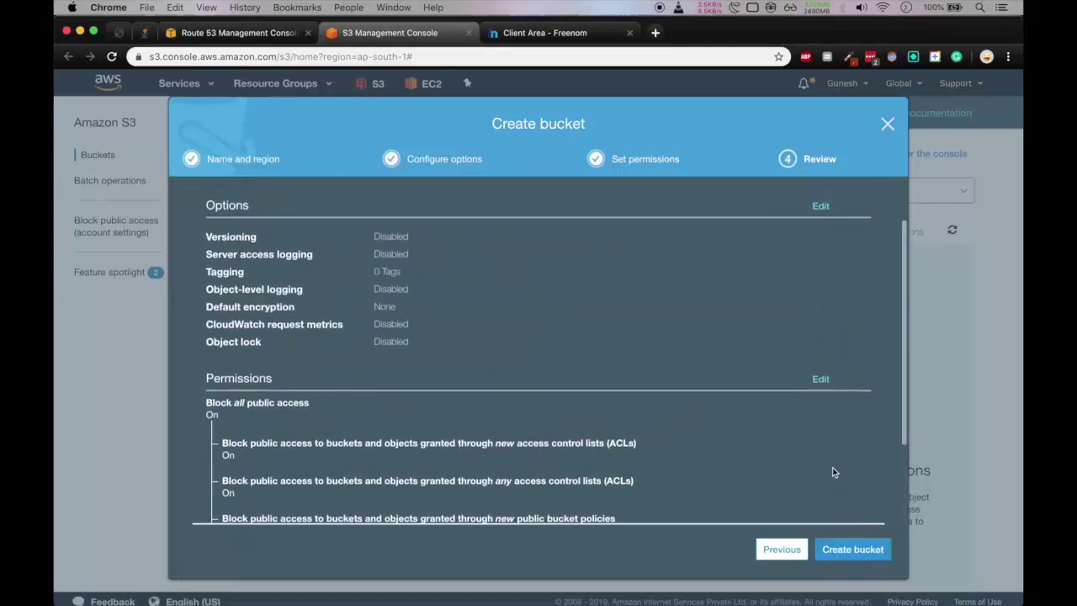
pyautogui.scroll(1, 832, 472)
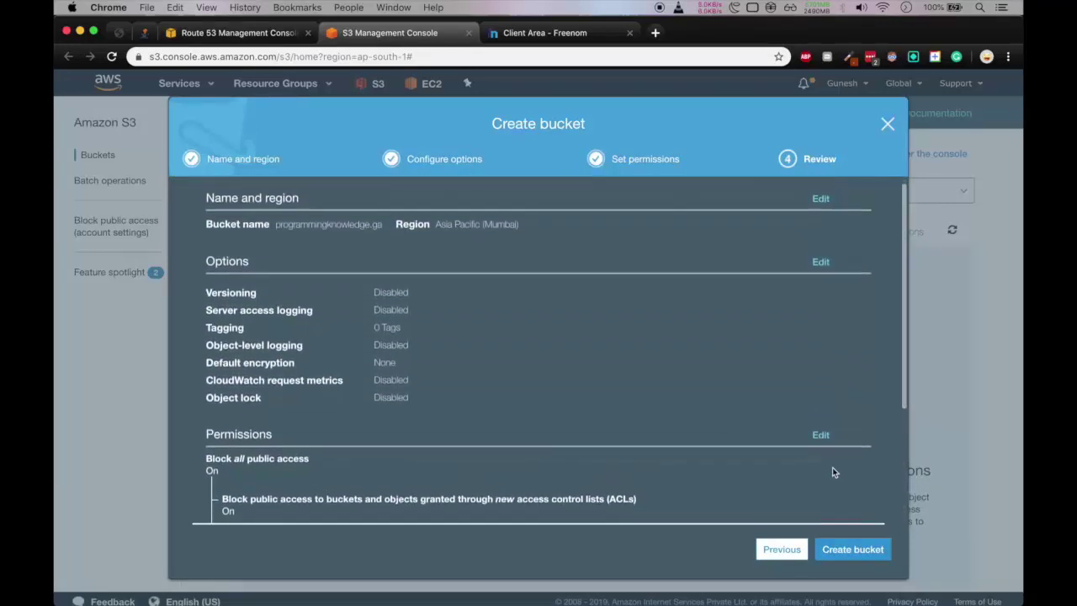
pyautogui.scroll(-5, 833, 469)
pyautogui.click(850, 549)
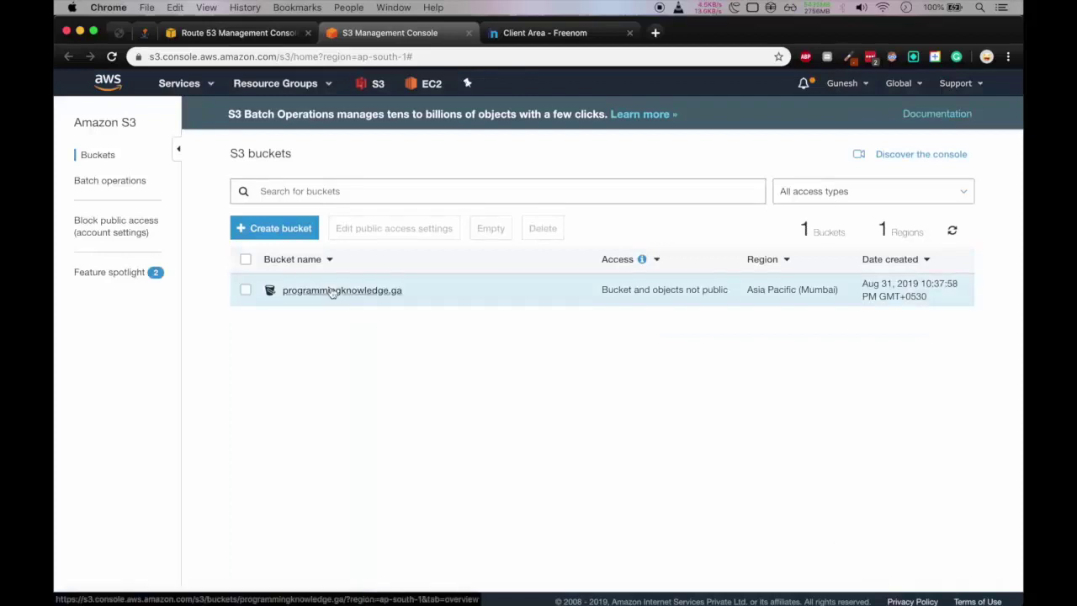
# Step: Open GitHub in a new browser tab and open the my_personal_website repository from the profile's repositories
pyautogui.click(656, 33)
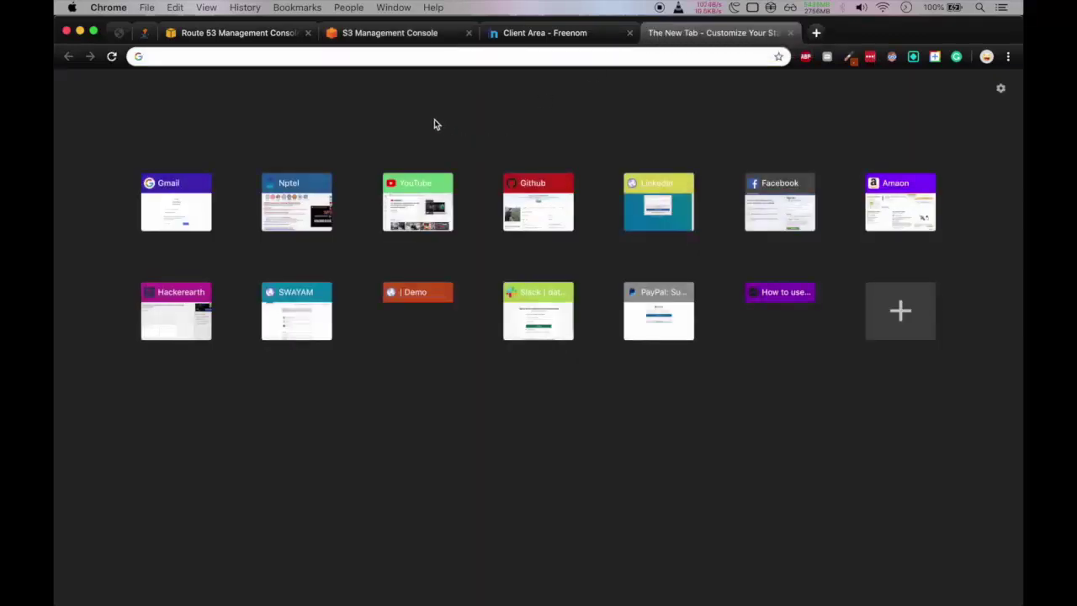
pyautogui.click(520, 203)
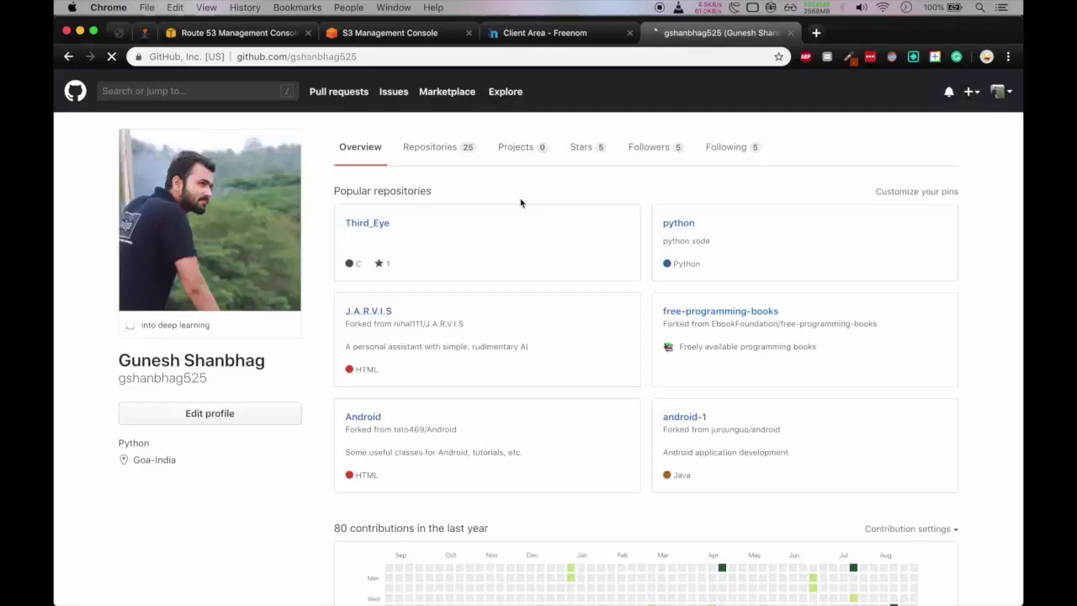
pyautogui.click(441, 148)
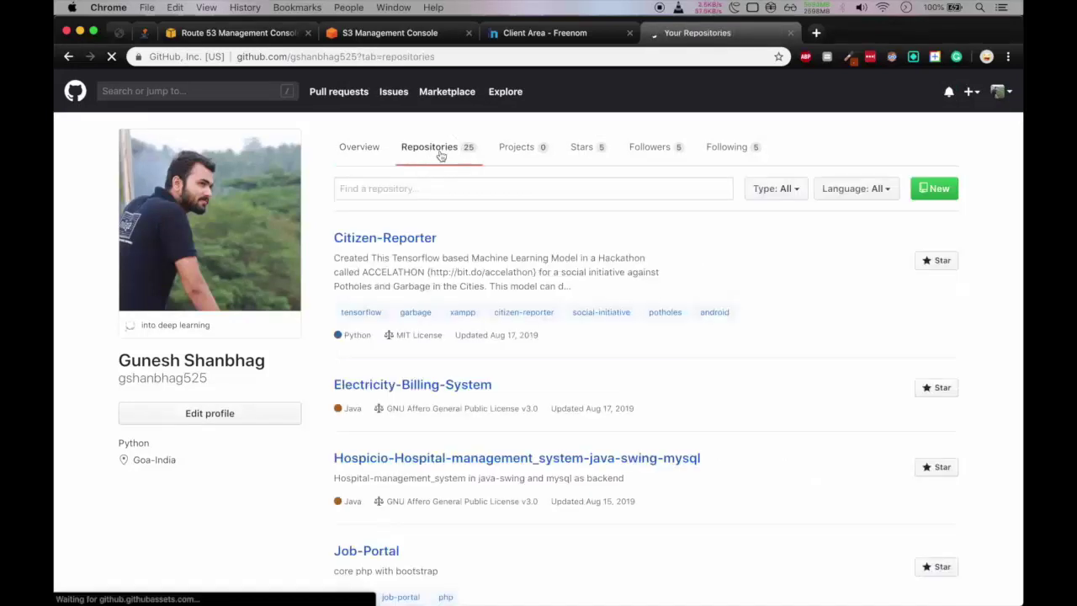
pyautogui.scroll(-1, 459, 323)
pyautogui.scroll(-10, 459, 323)
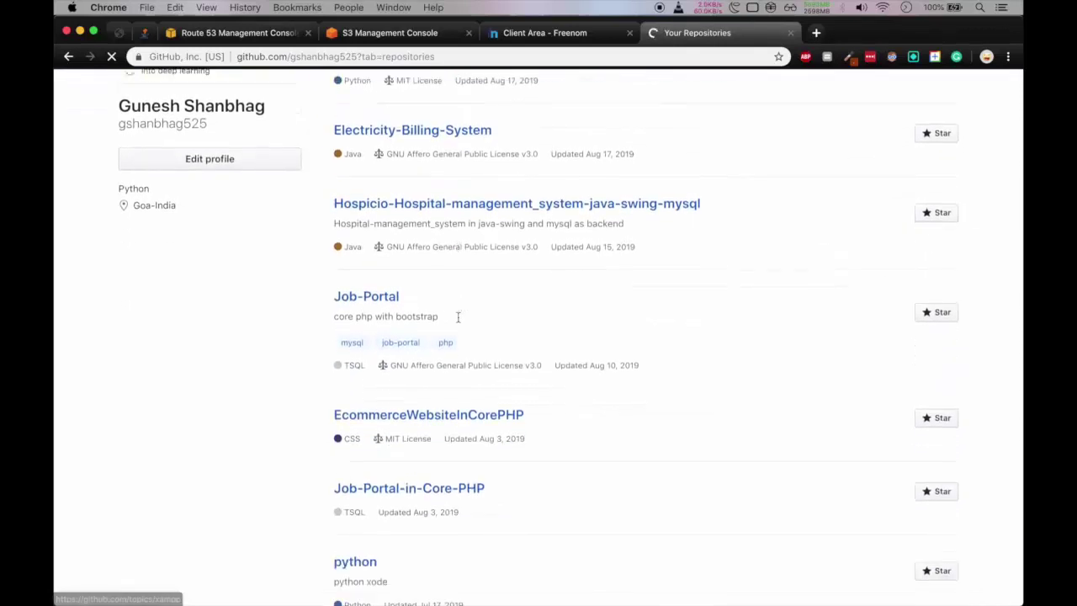
pyautogui.scroll(-2, 459, 322)
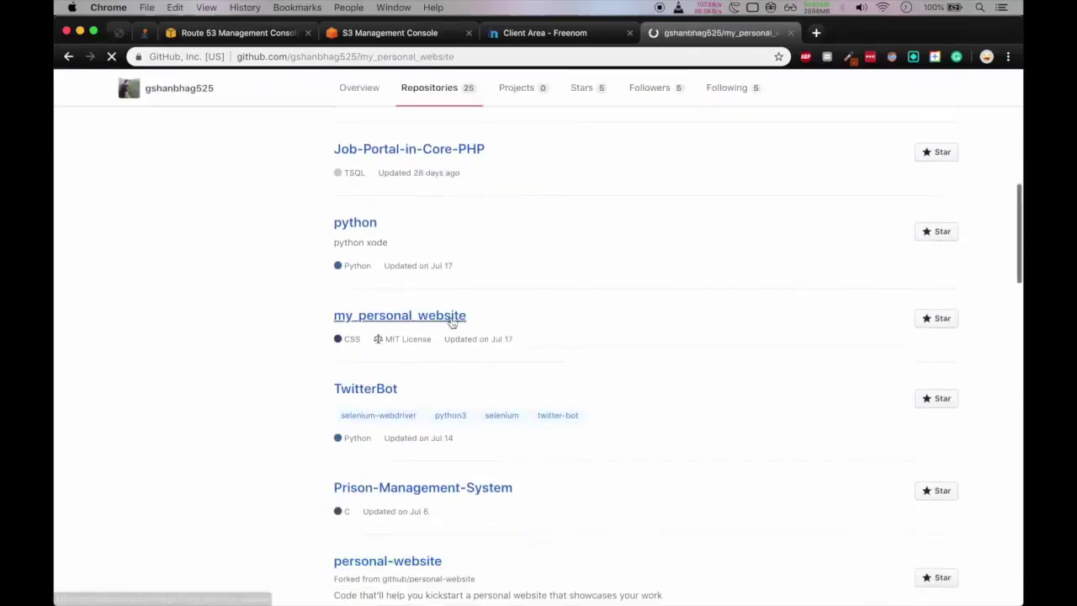
# Step: Look through the my_personal_website repository's files on the gh-pages branch and download them as a ZIP
pyautogui.scroll(-5, 452, 323)
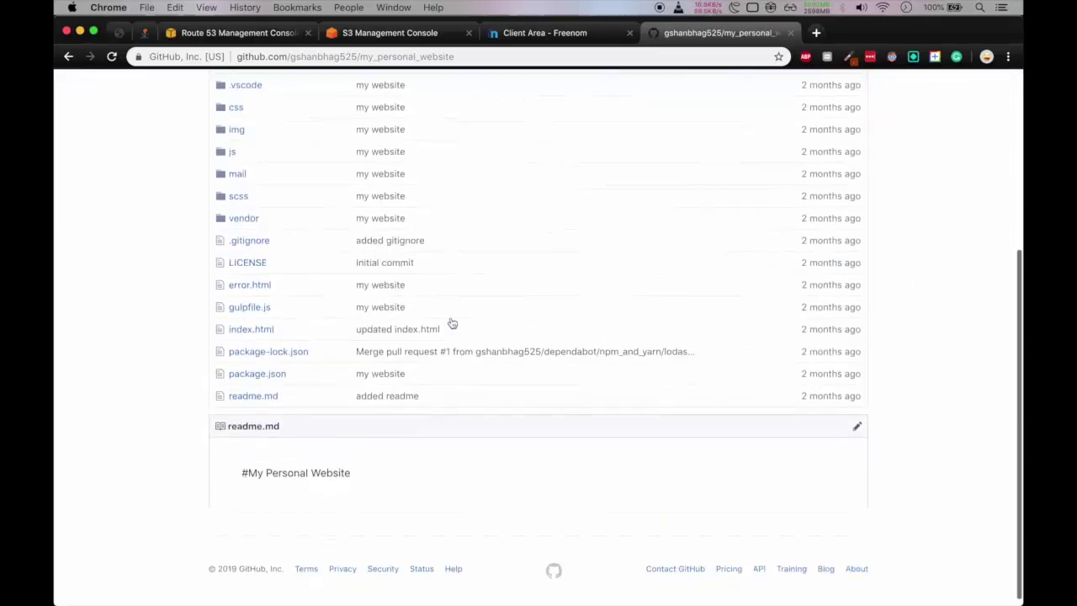
pyautogui.scroll(5, 452, 323)
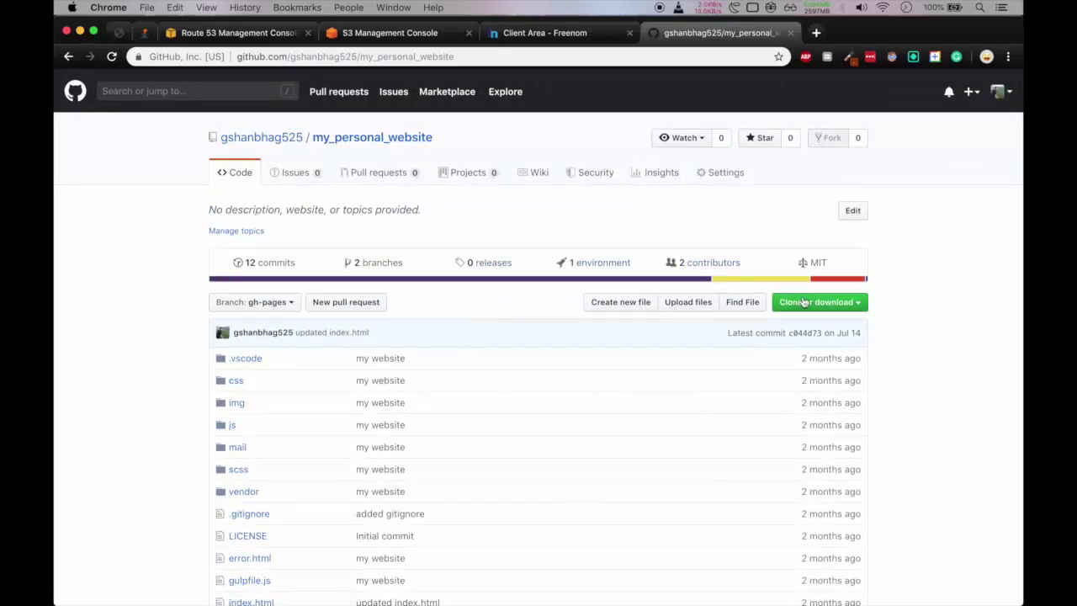
pyautogui.scroll(-3, 653, 413)
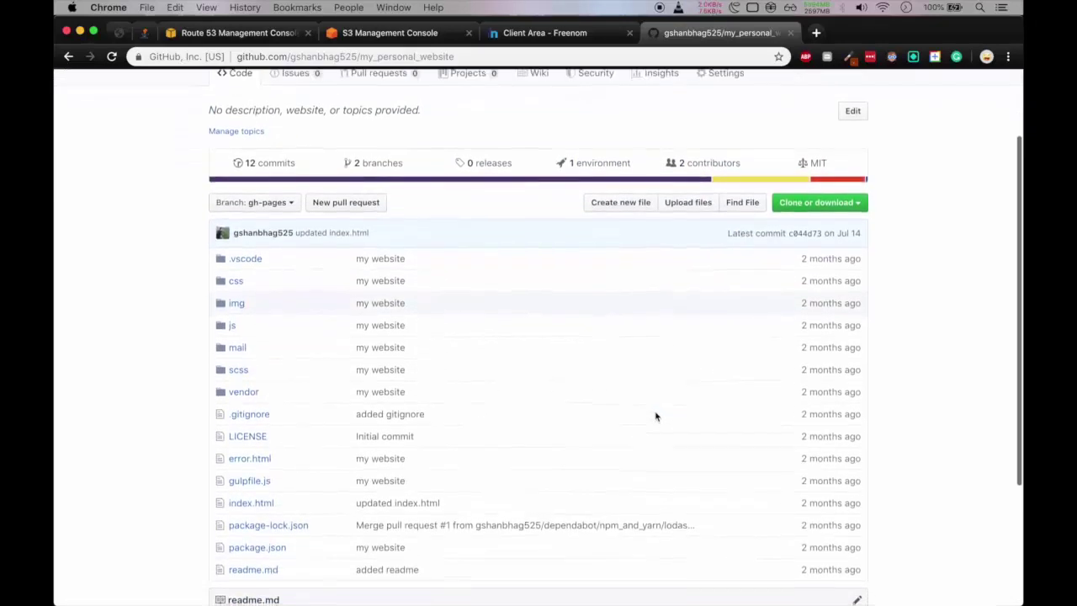
pyautogui.scroll(3, 656, 415)
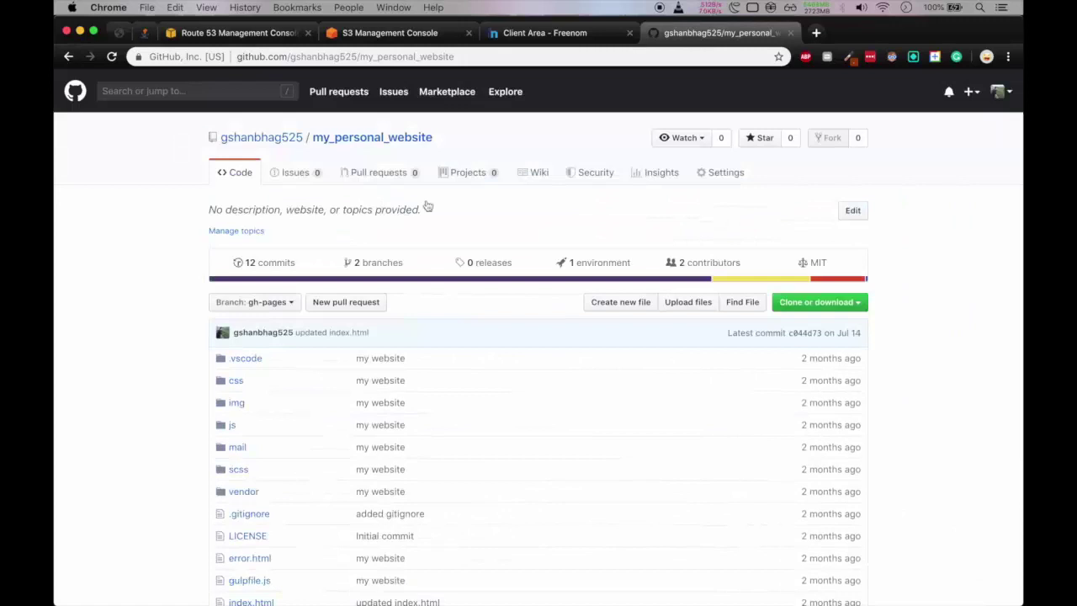
pyautogui.click(846, 303)
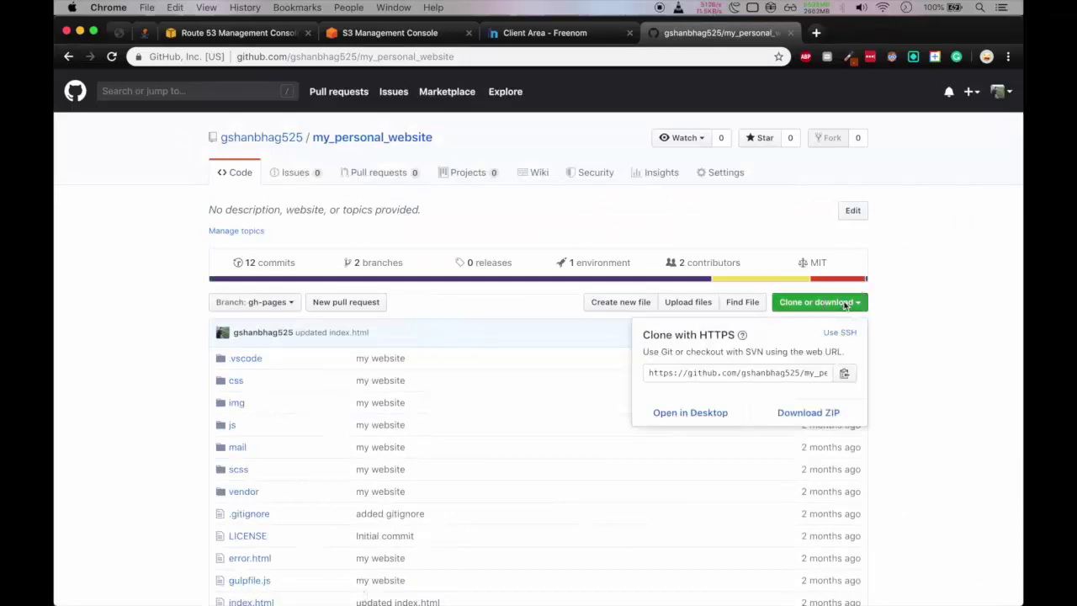
pyautogui.click(835, 409)
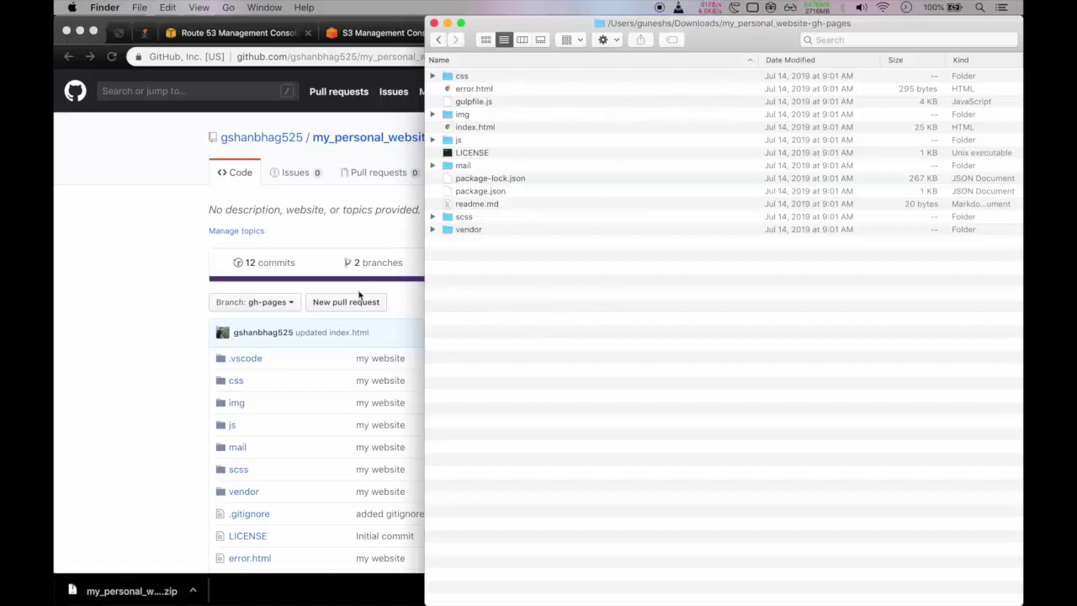
# Step: Return to the S3 console, open the programmingknowledge.ga bucket and start an upload
pyautogui.click(173, 306)
pyautogui.click(350, 36)
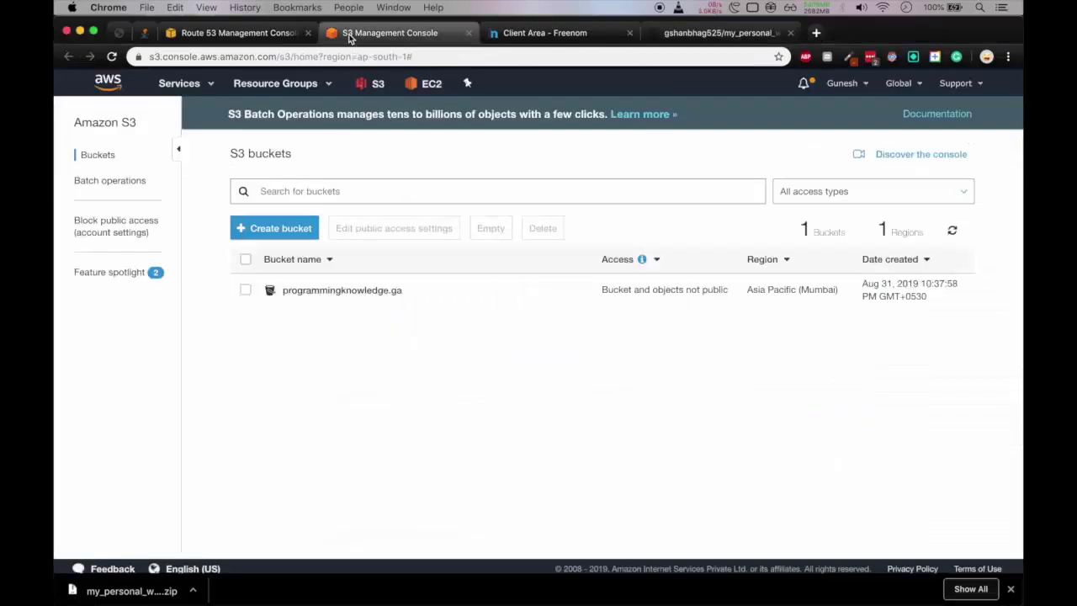
pyautogui.click(354, 291)
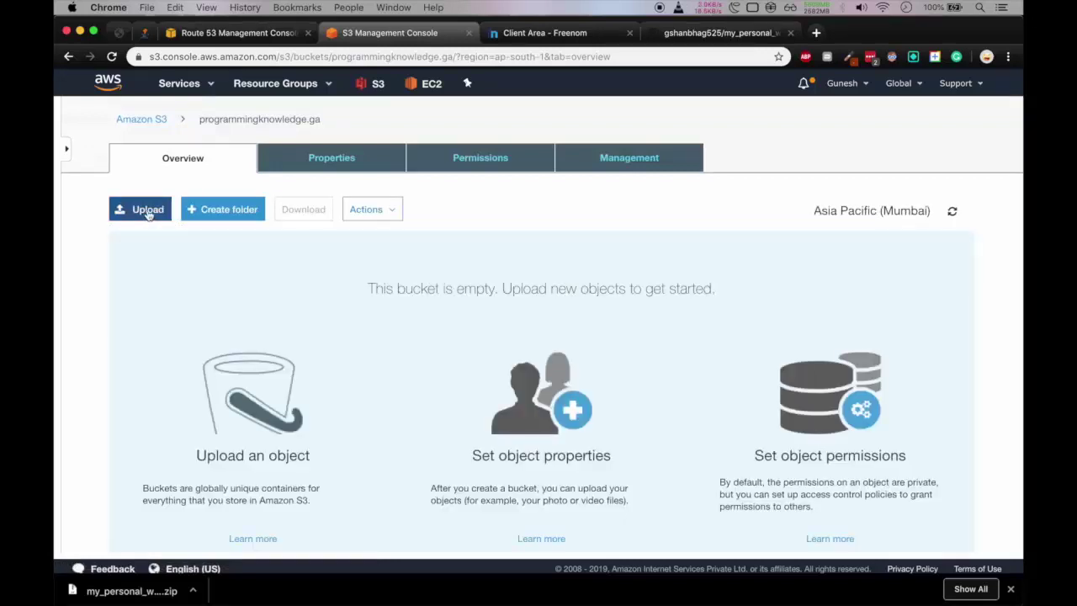
pyautogui.click(147, 211)
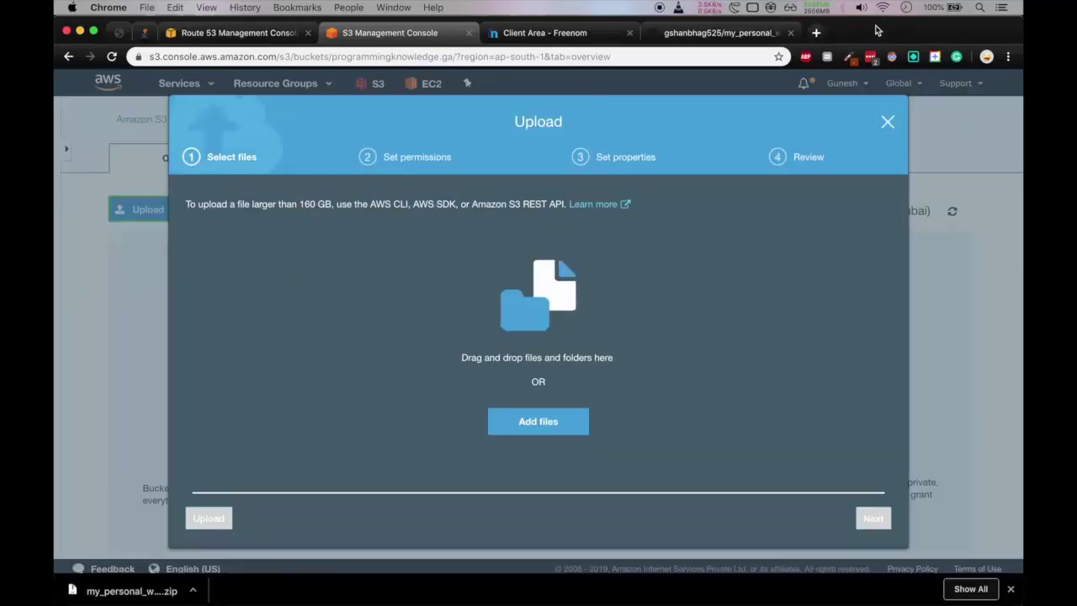
# Step: Place the browser beside Finder and add everything in the my_personal_website-gh-pages folder to the S3 upload
pyautogui.press('alt+super+Left')
pyautogui.press('alt+super+Left')
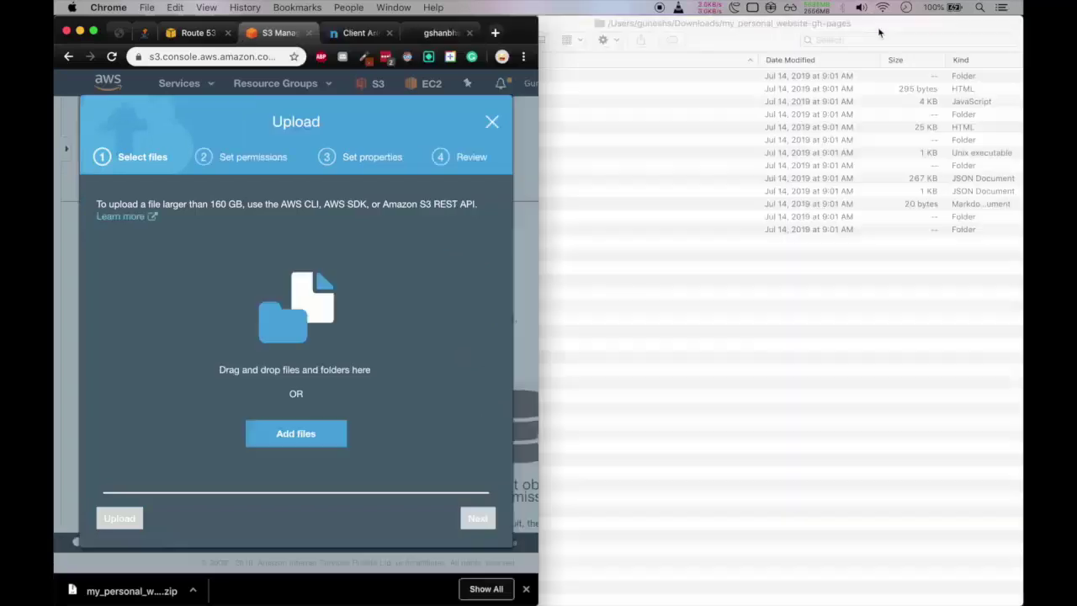
pyautogui.click(813, 290)
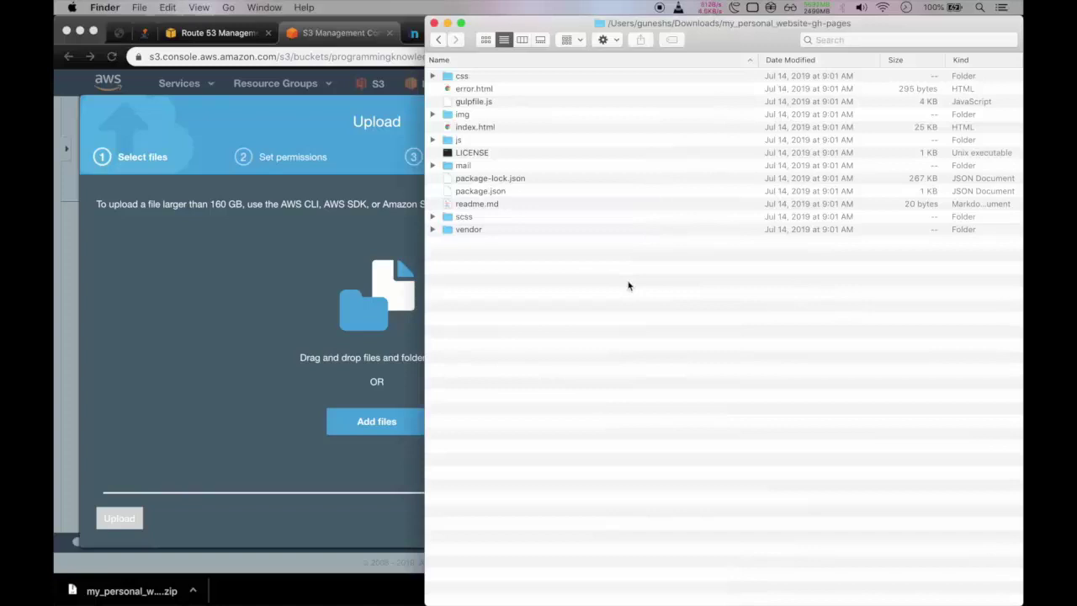
pyautogui.press('super+a')
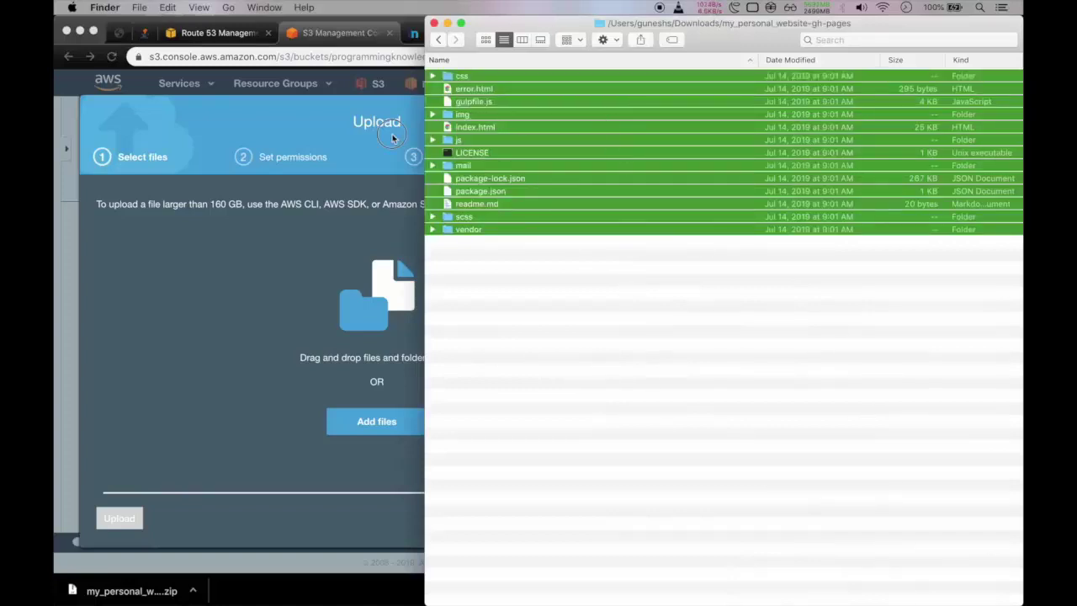
pyautogui.moveTo(624, 143); pyautogui.dragTo(227, 294)
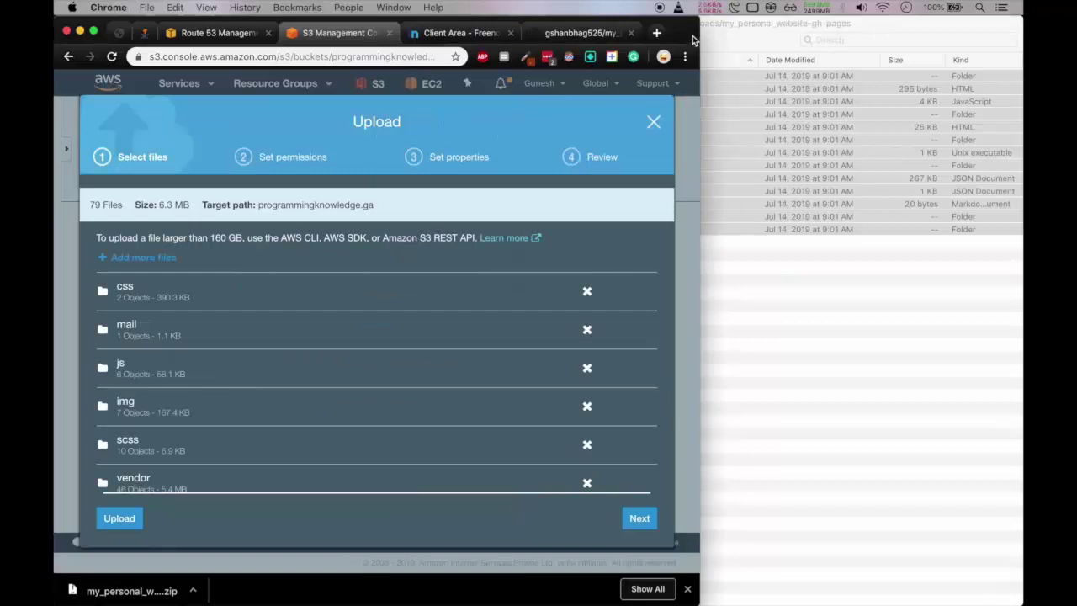
# Step: Expand the browser window to full screen size and remove readme.md from the upload list
pyautogui.press('alt+super+Right')
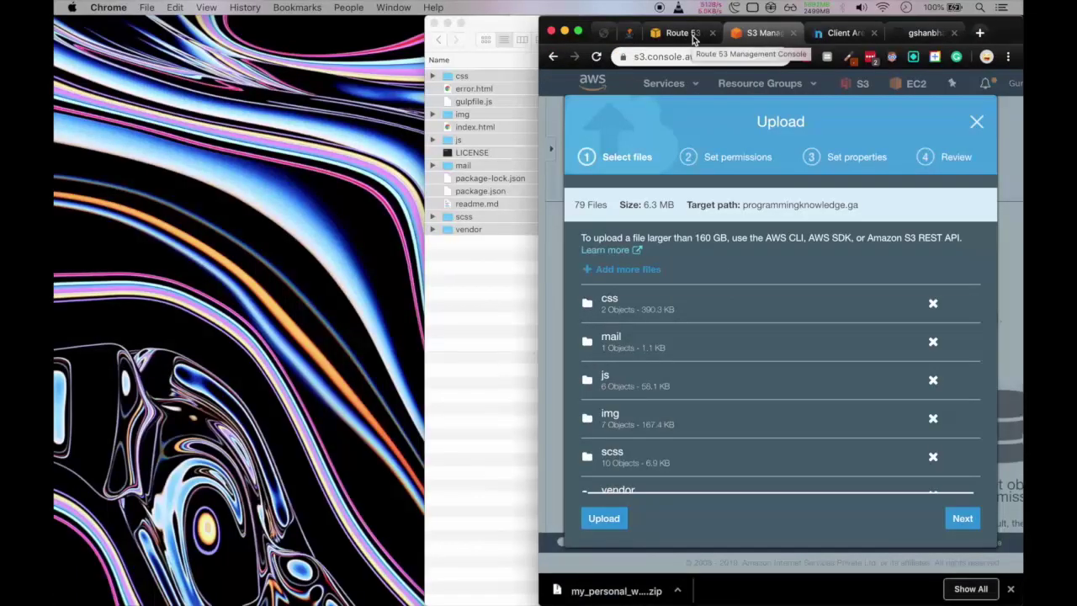
pyautogui.press('alt+super+f')
pyautogui.scroll(-1, 489, 249)
pyautogui.scroll(-5, 489, 250)
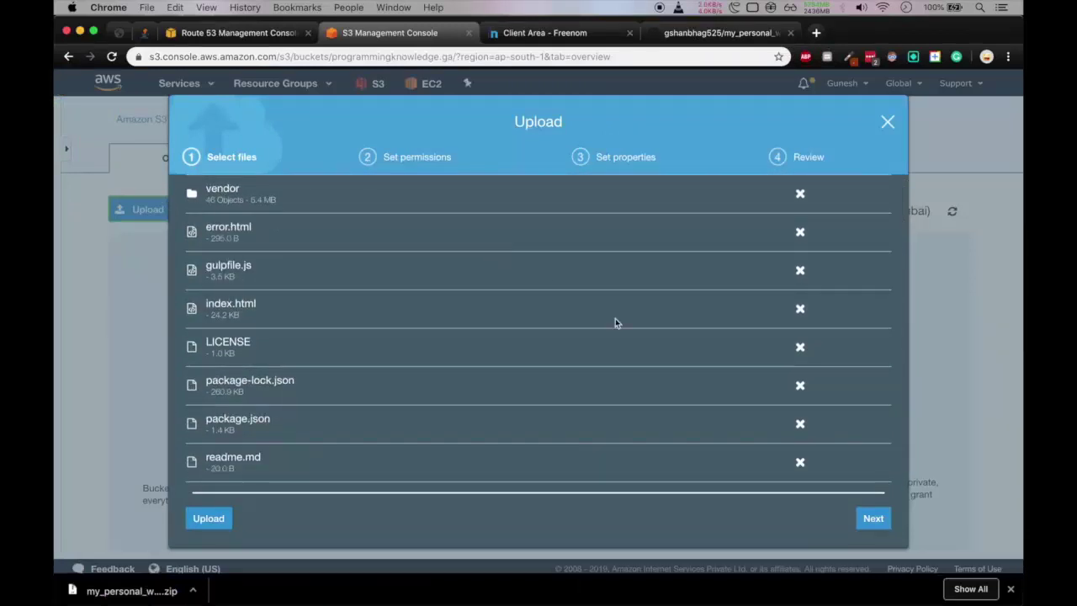
pyautogui.click(800, 462)
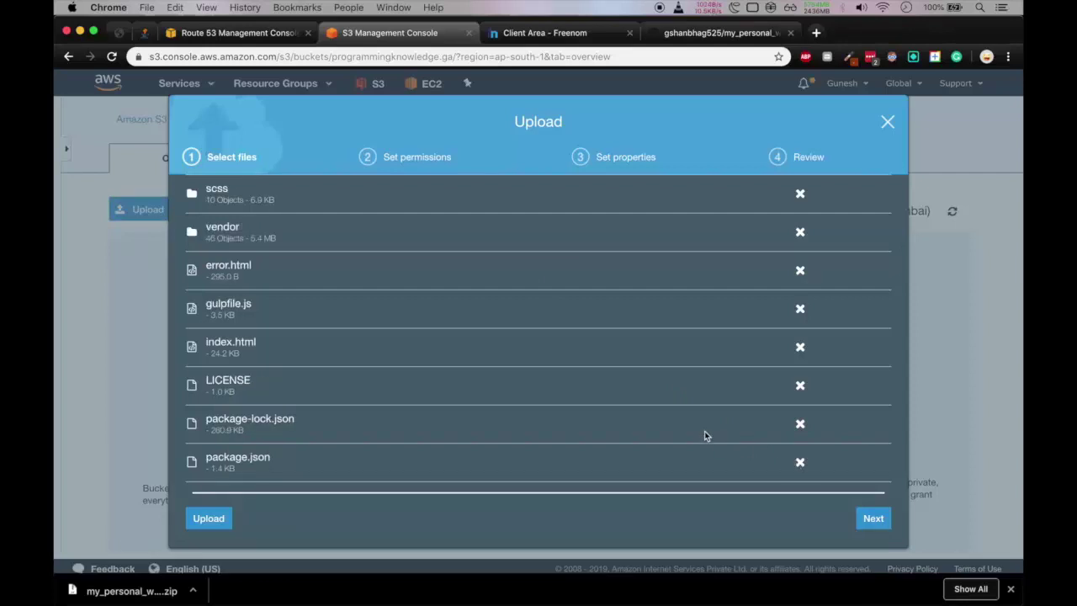
# Step: Upload the listed website files to the programmingknowledge.ga bucket and review the bucket's contents
pyautogui.scroll(2, 649, 368)
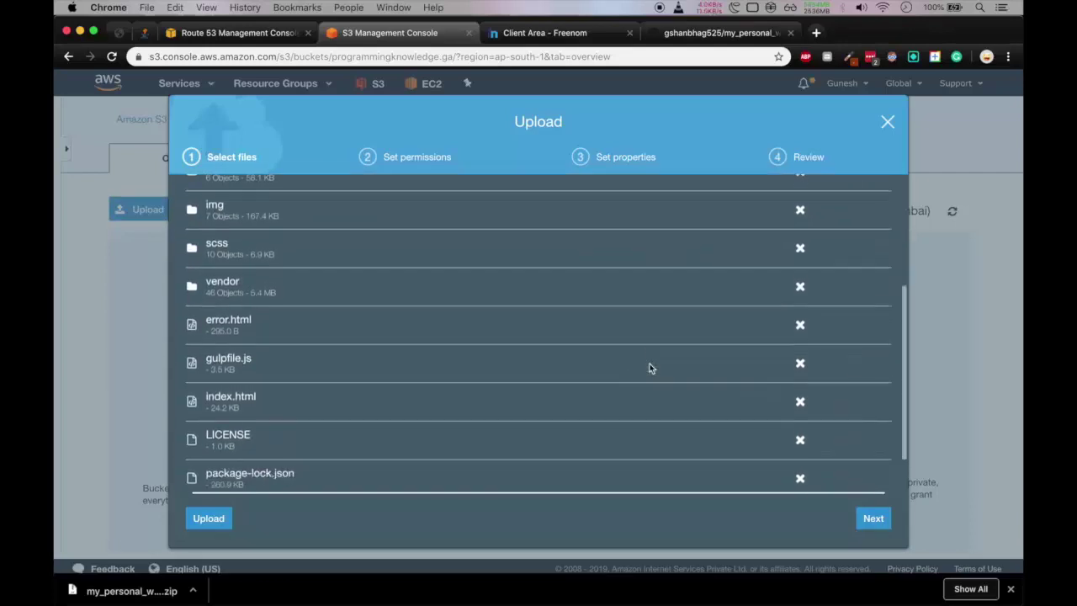
pyautogui.scroll(5, 650, 368)
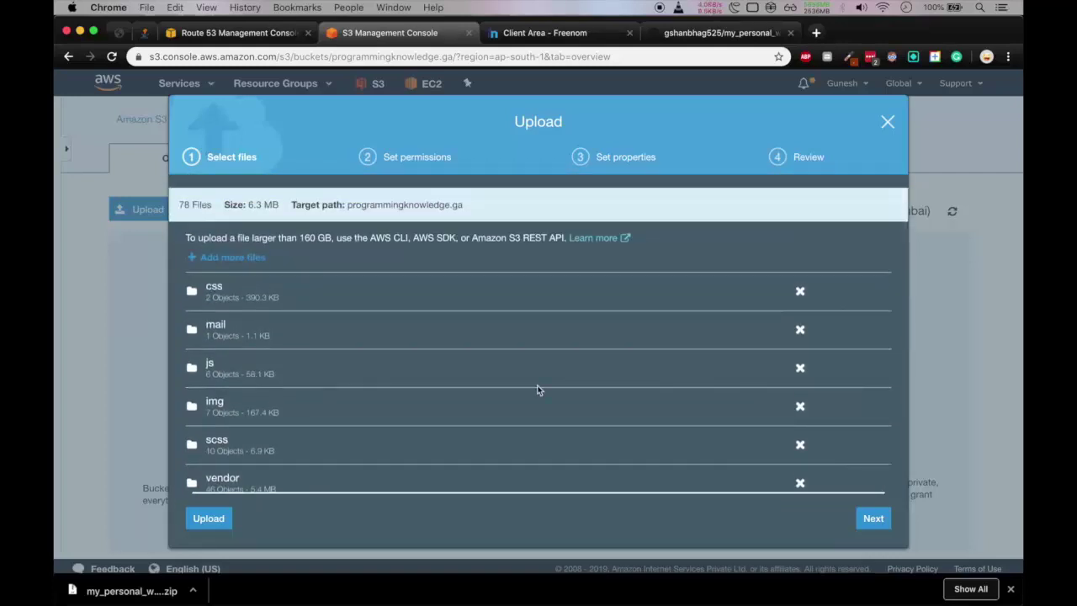
pyautogui.click(211, 520)
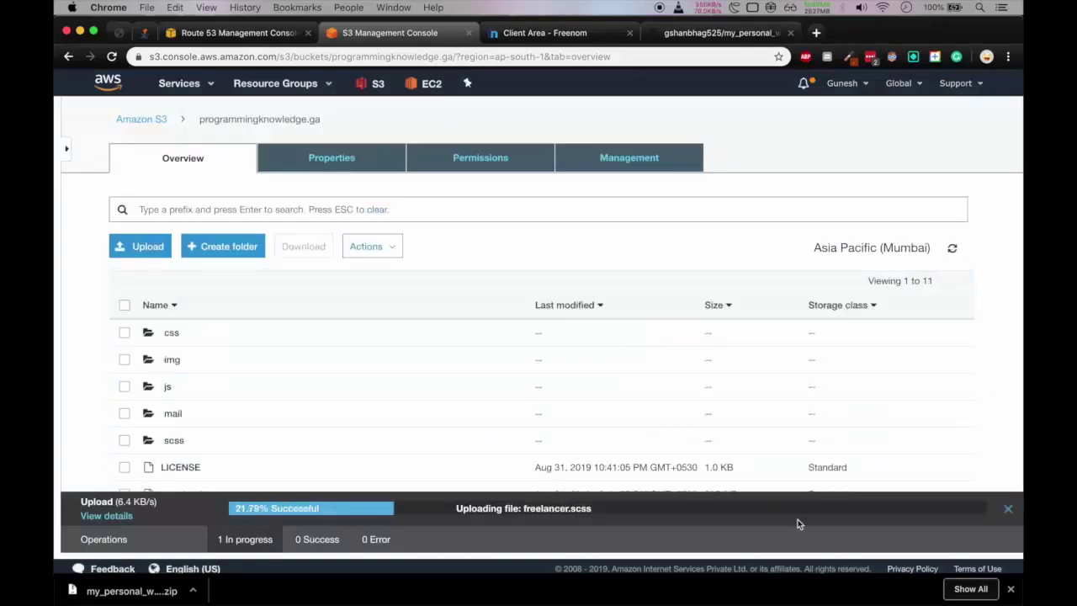
pyautogui.click(1014, 590)
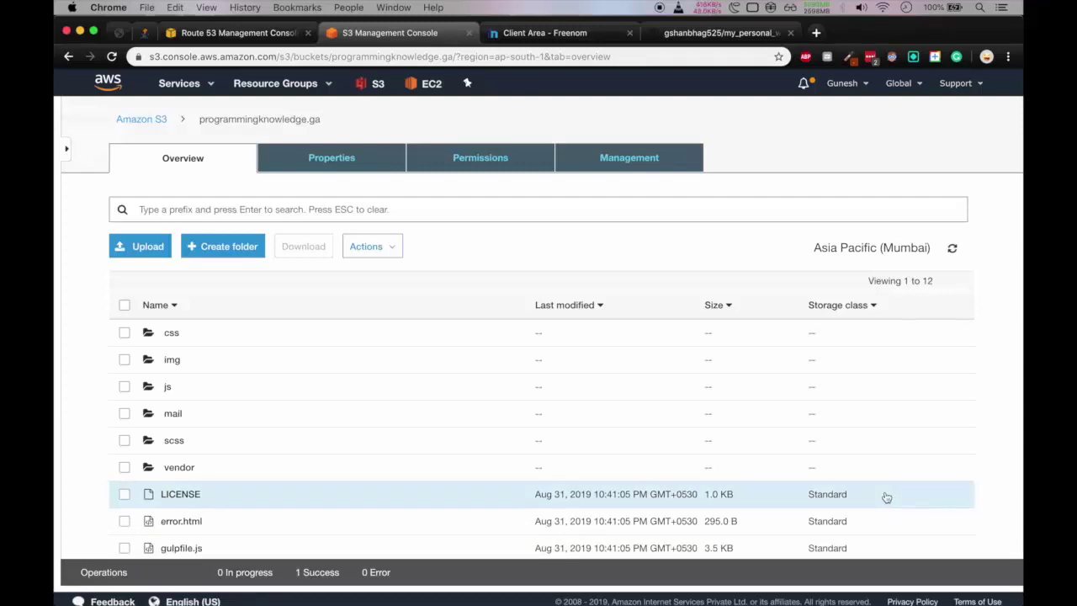
pyautogui.scroll(-5, 274, 348)
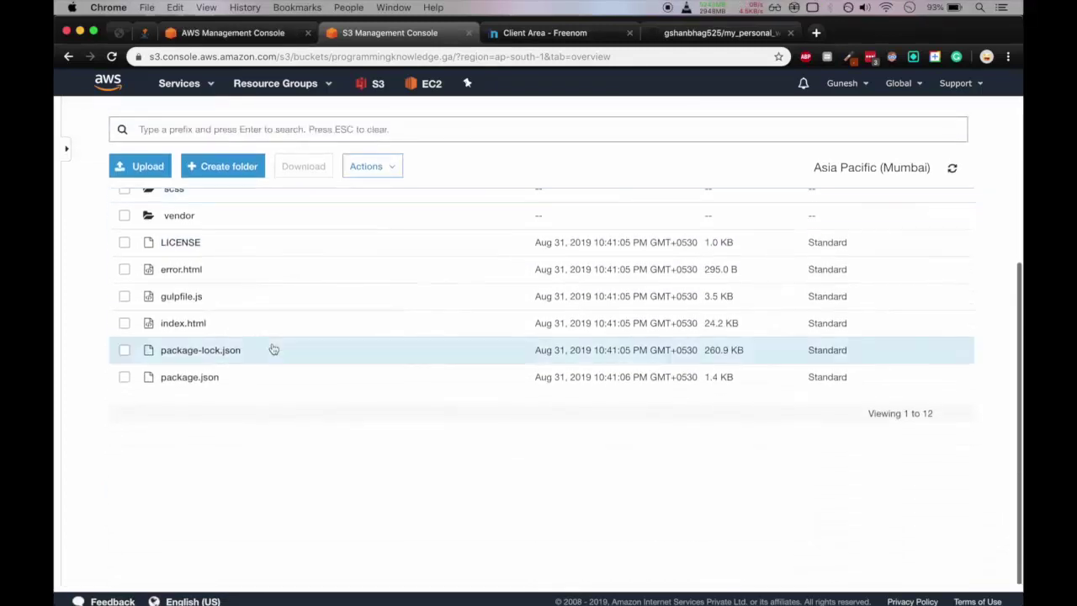
pyautogui.scroll(5, 273, 348)
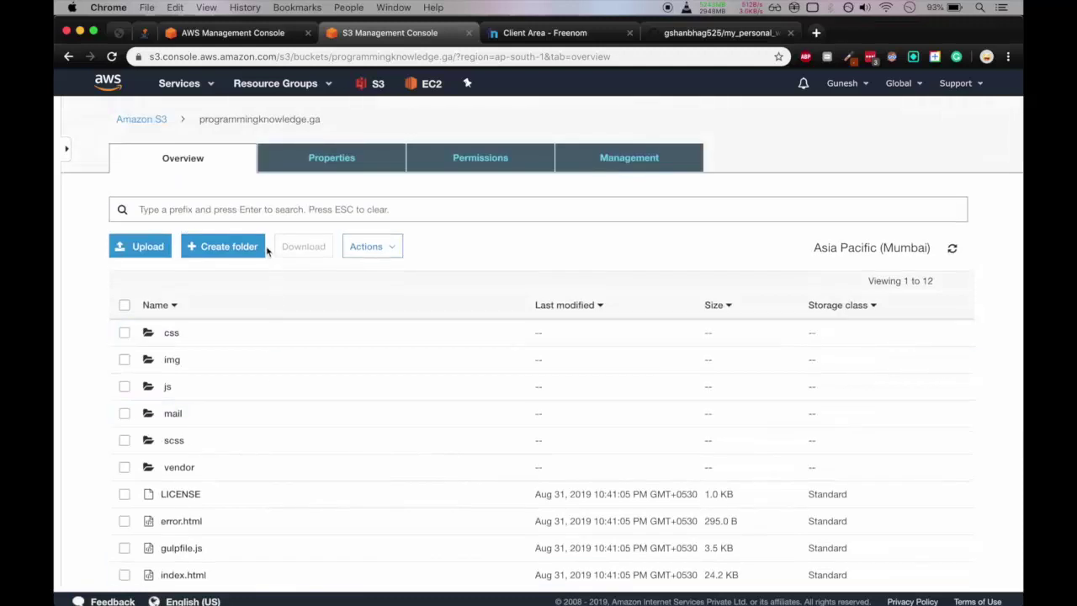
# Step: Enable static website hosting for the bucket, with index.html as the index document and error.html as the error document
pyautogui.click(317, 166)
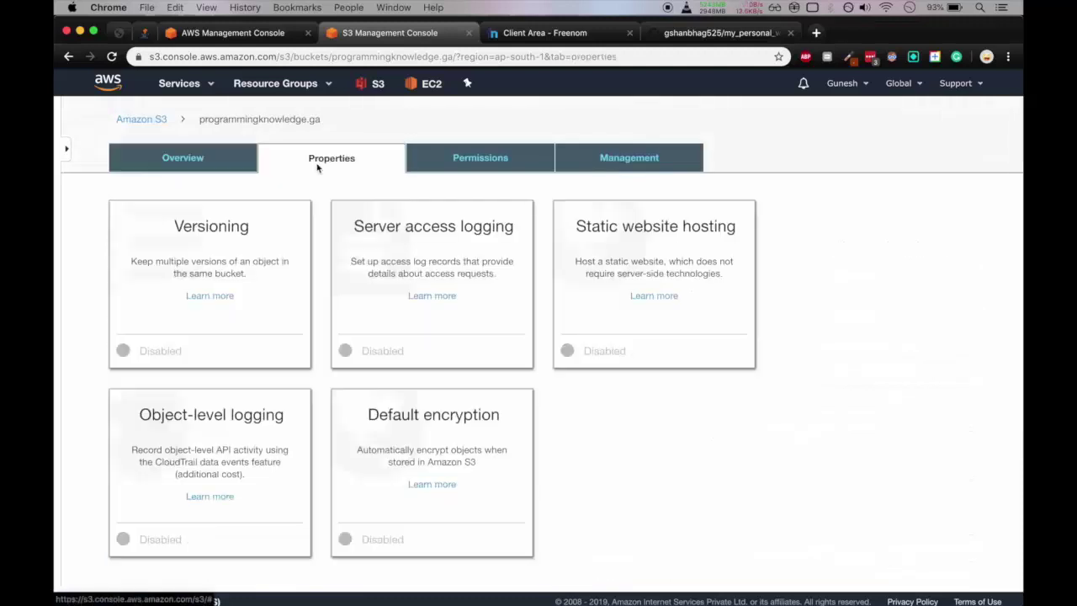
pyautogui.click(615, 238)
pyautogui.scroll(-1, 615, 236)
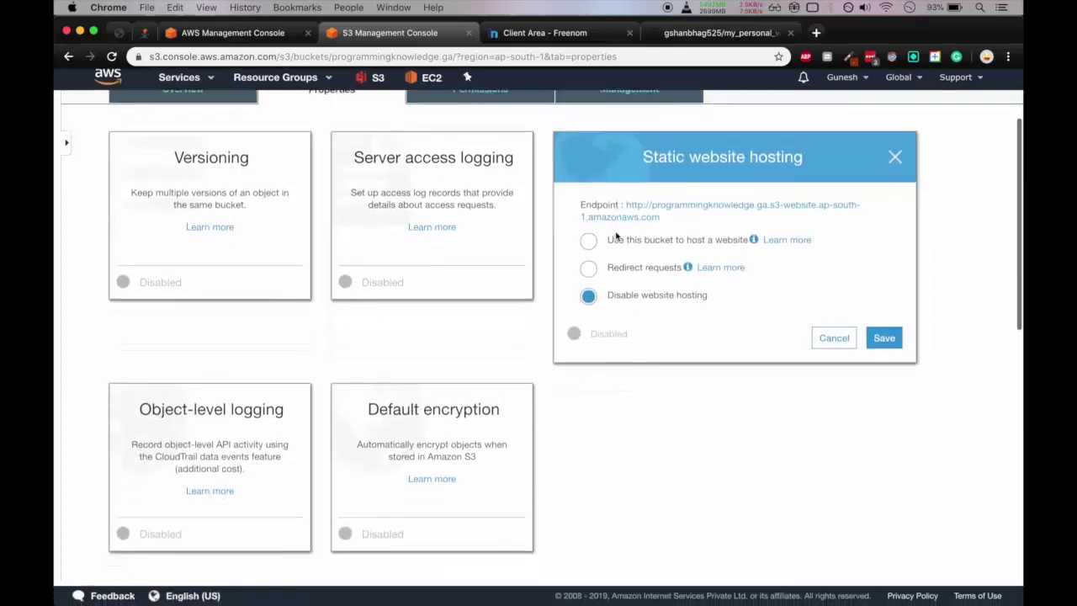
pyautogui.click(590, 243)
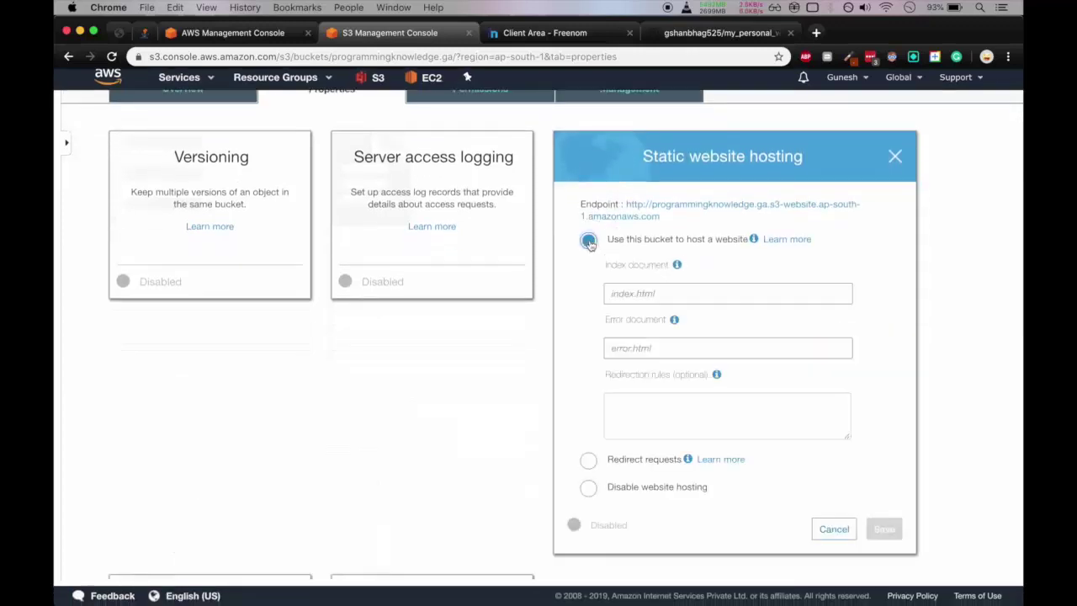
pyautogui.click(635, 294)
pyautogui.scroll(-1, 635, 296)
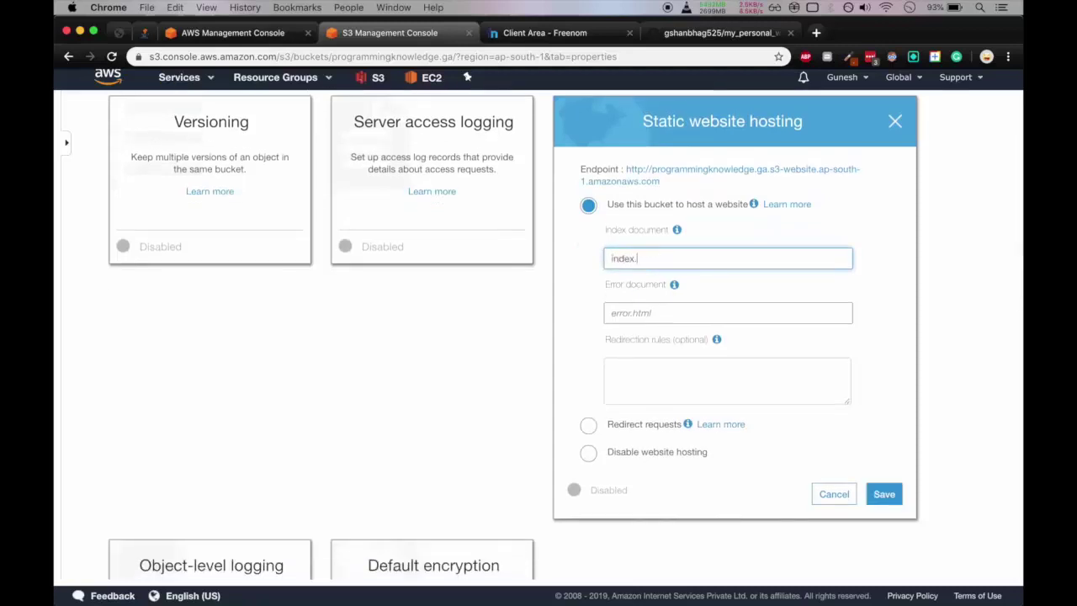
pyautogui.click(642, 312)
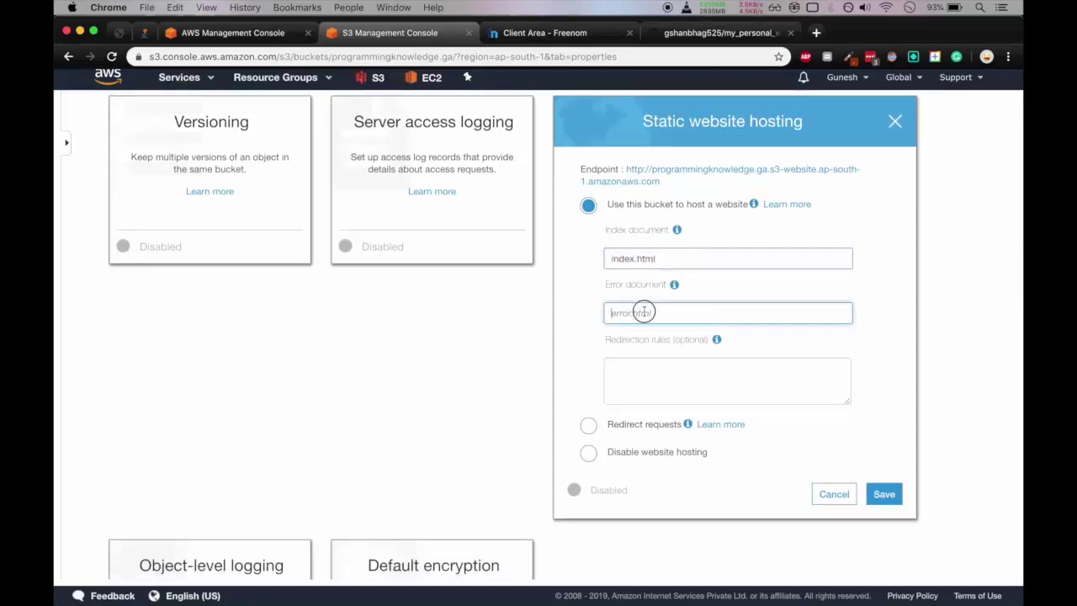
pyautogui.write('error.html')
pyautogui.scroll(-2, 660, 384)
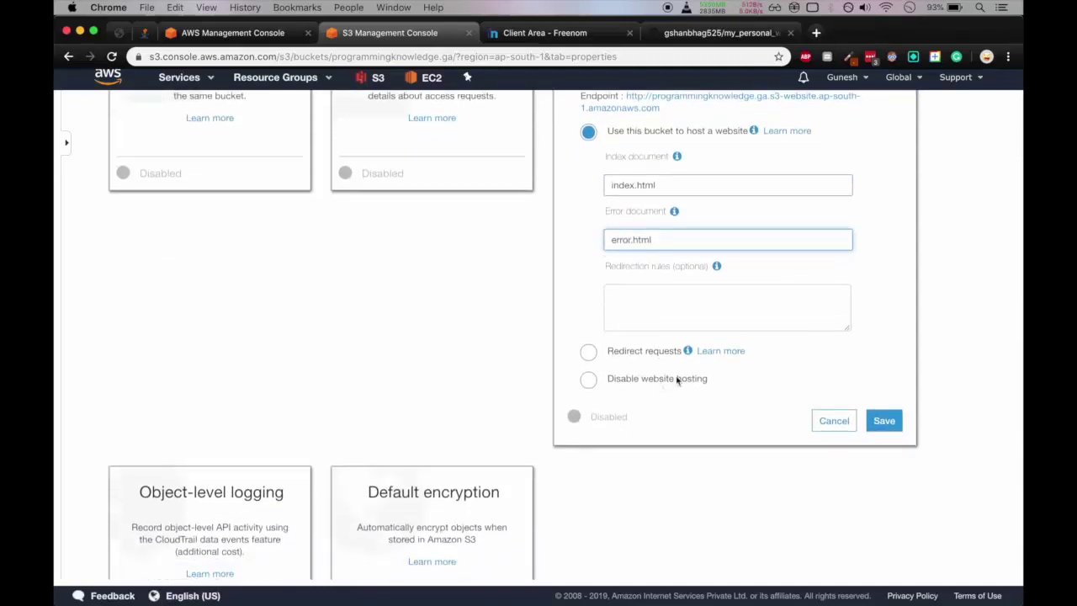
pyautogui.click(882, 418)
pyautogui.scroll(5, 785, 378)
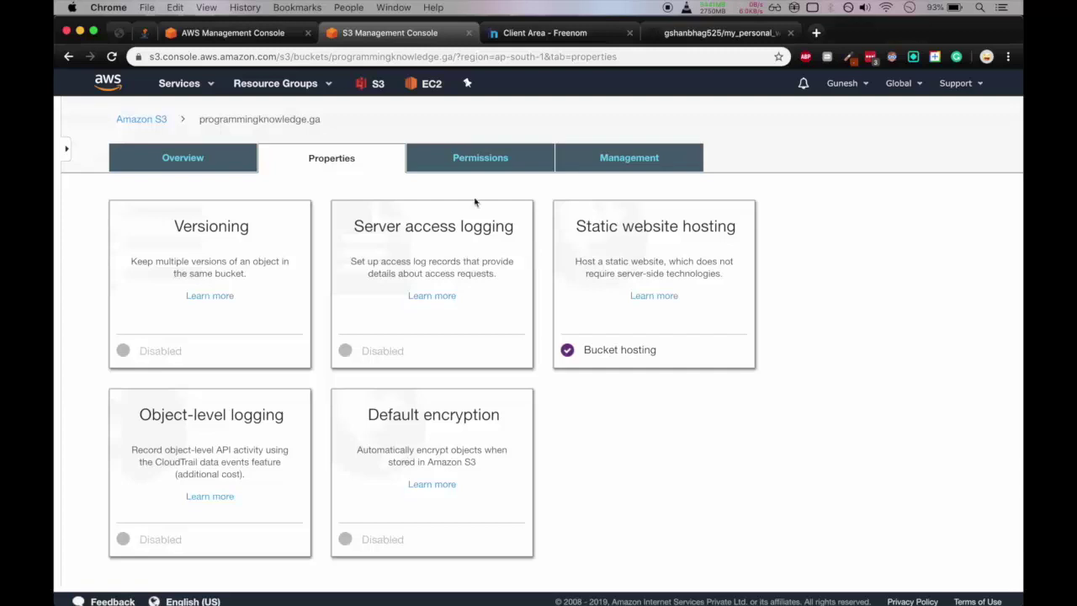
# Step: Review the Block public access settings in the permissions of the programmingknowledge.ga bucket
pyautogui.click(478, 164)
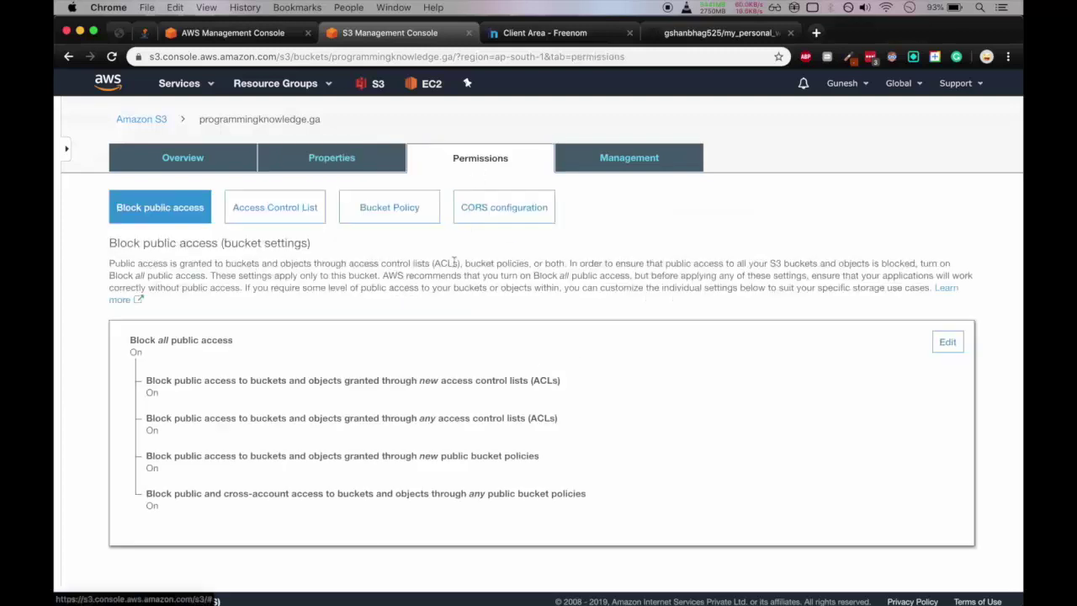
pyautogui.scroll(-2, 454, 263)
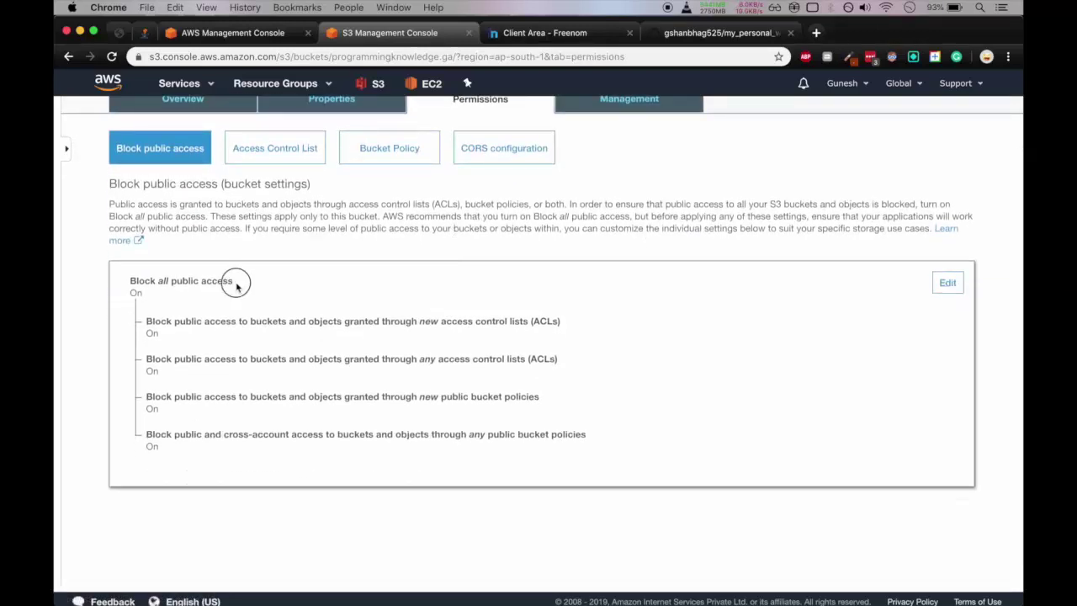
pyautogui.moveTo(237, 284); pyautogui.dragTo(127, 282)
pyautogui.click(145, 294)
pyautogui.scroll(2, 600, 311)
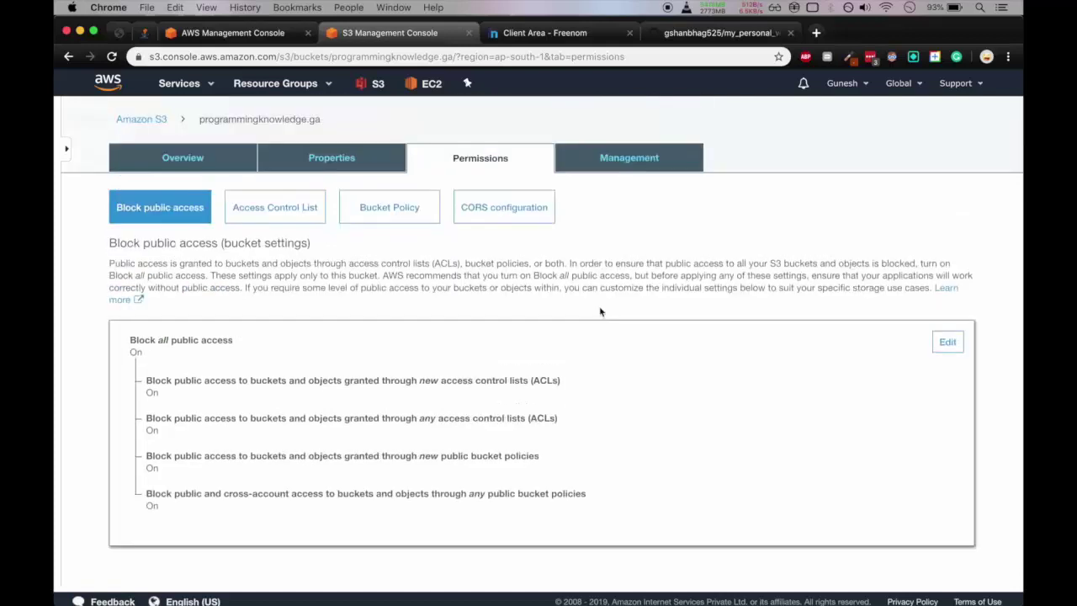
# Step: Open the bucket policy editor and read the notice about granting public access
pyautogui.click(405, 218)
pyautogui.scroll(-3, 412, 291)
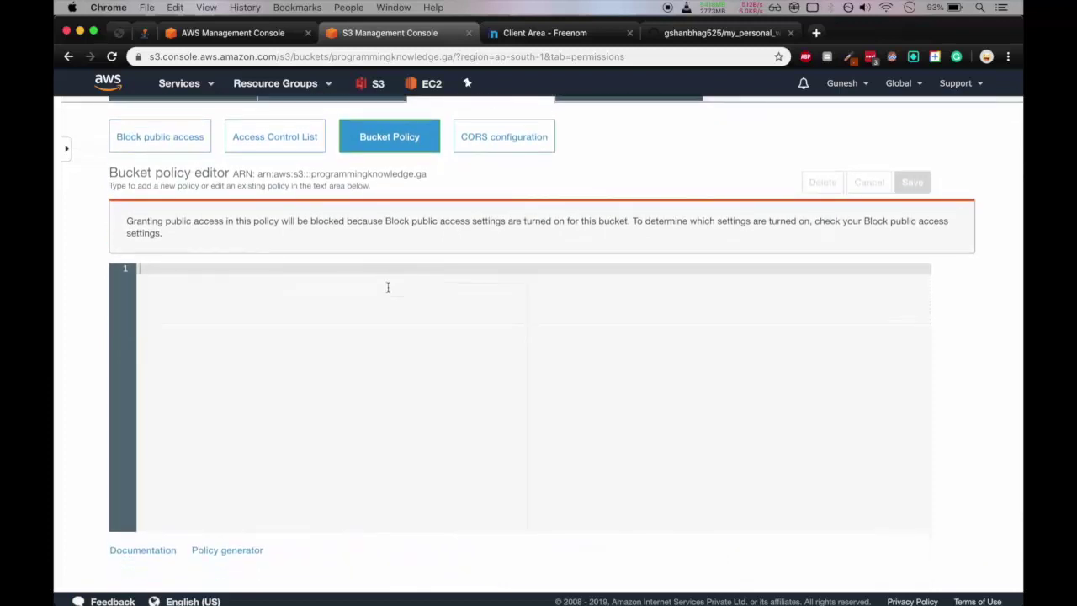
pyautogui.scroll(-2, 385, 287)
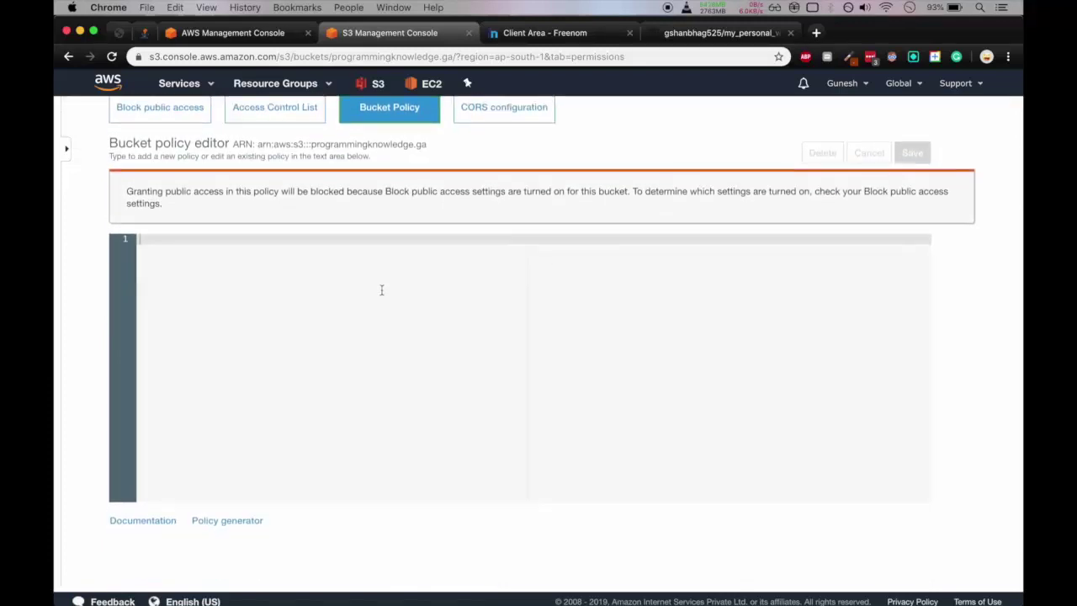
pyautogui.scroll(-2, 381, 289)
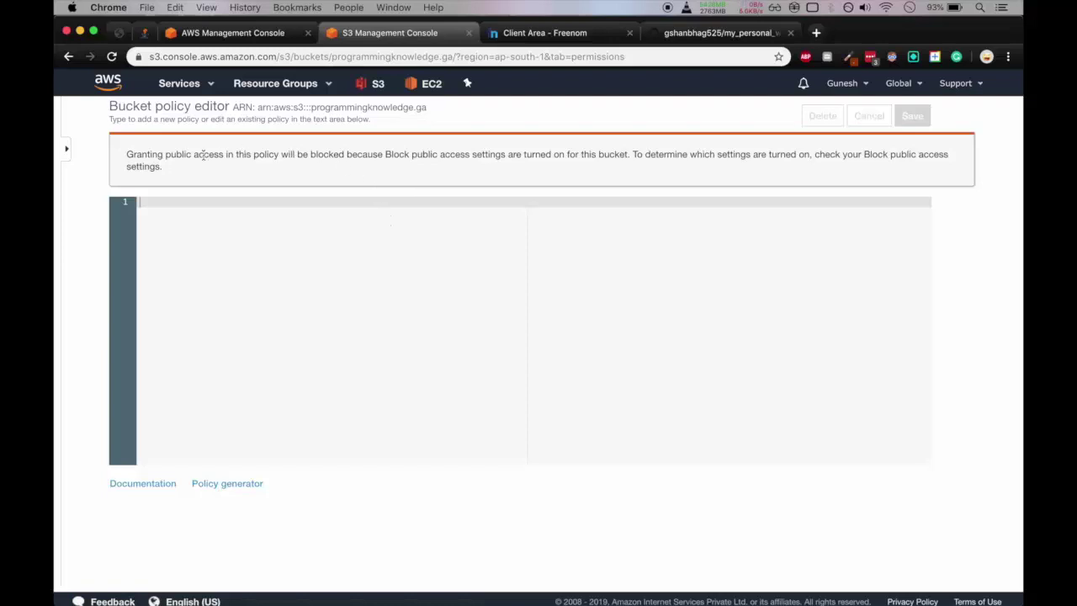
pyautogui.moveTo(125, 158); pyautogui.dragTo(337, 180)
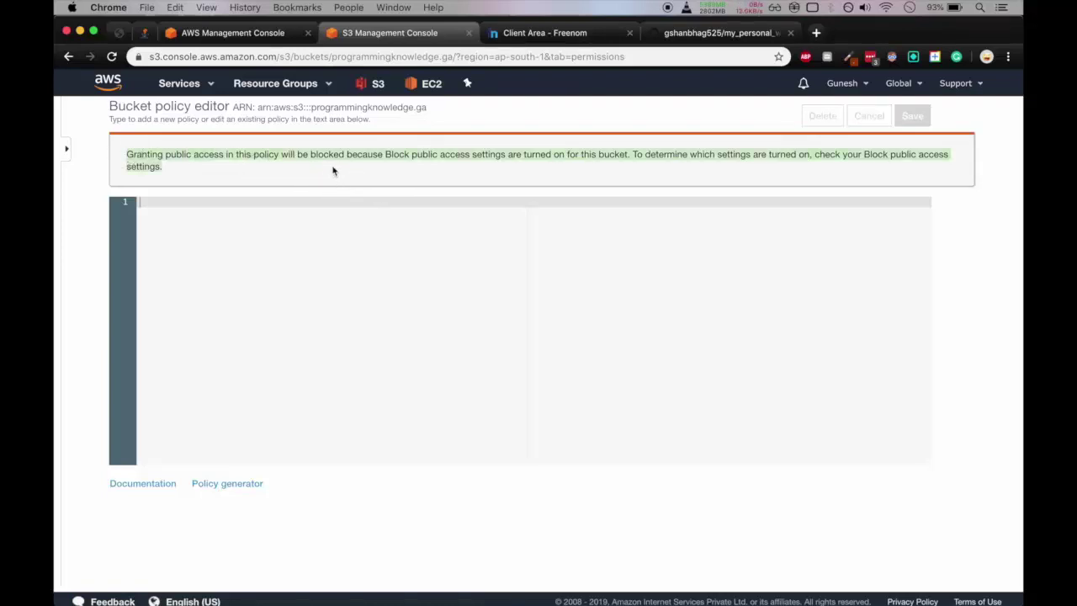
pyautogui.click(333, 170)
pyautogui.scroll(-1, 307, 213)
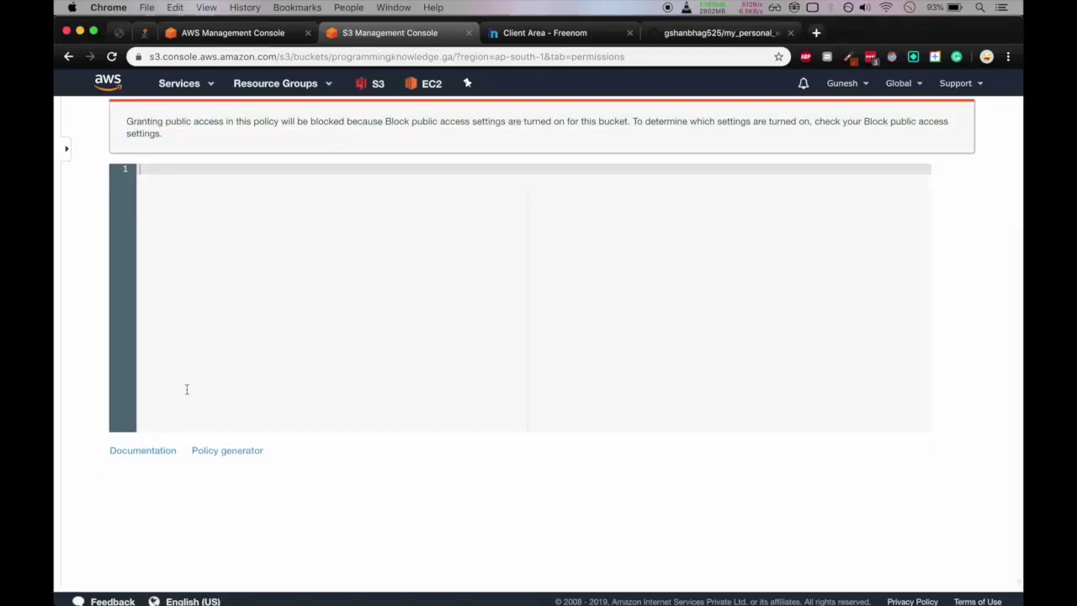
# Step: Find the "Granting Read-Only Permission to an Anonymous User" example in the S3 bucket policy documentation and copy its JSON policy
pyautogui.click(167, 453)
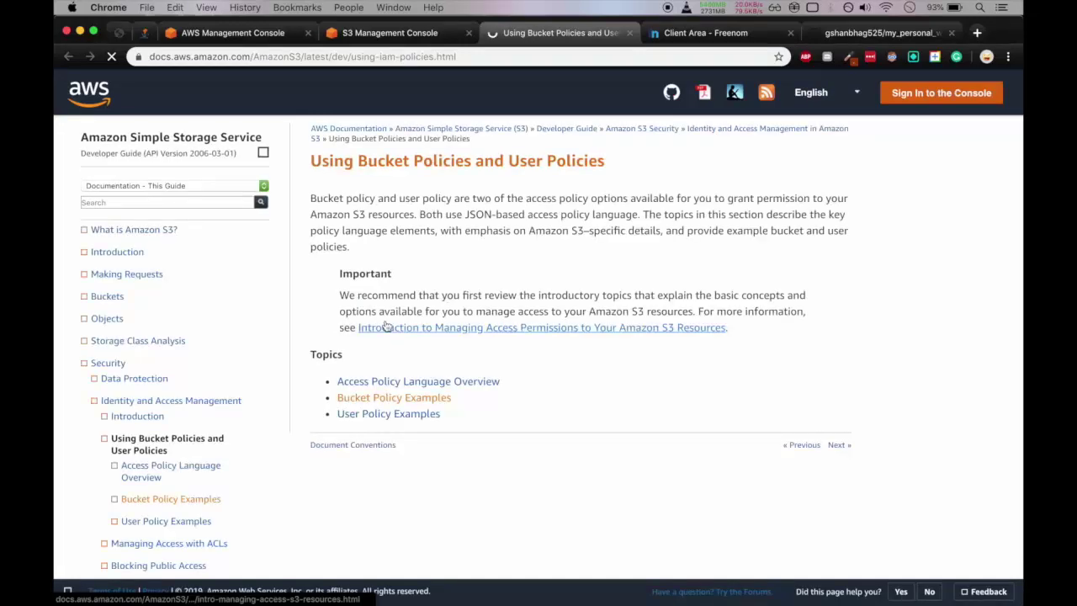
pyautogui.click(377, 397)
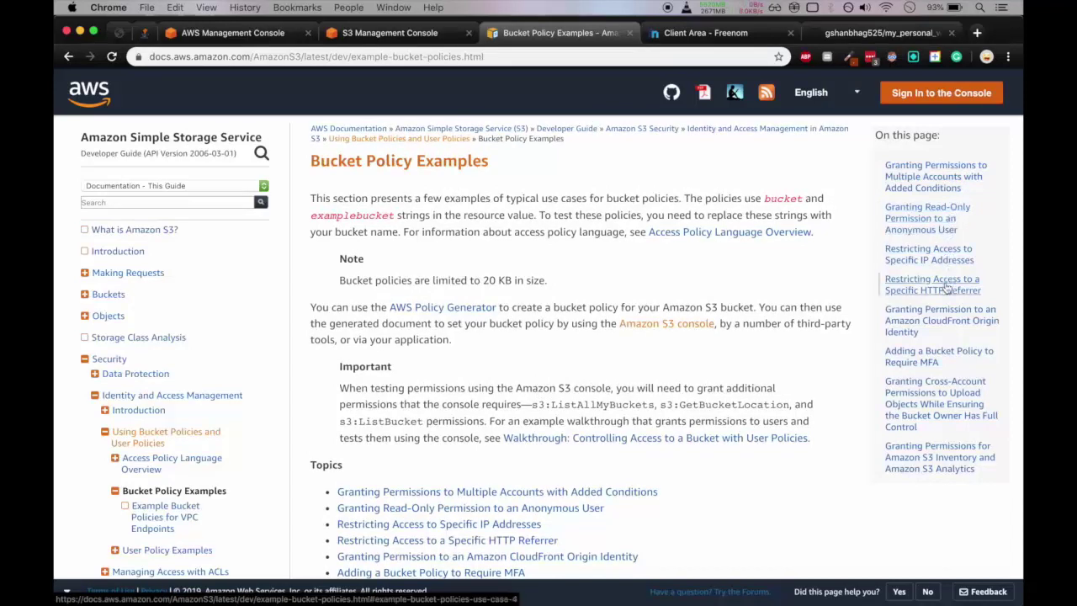
pyautogui.click(943, 229)
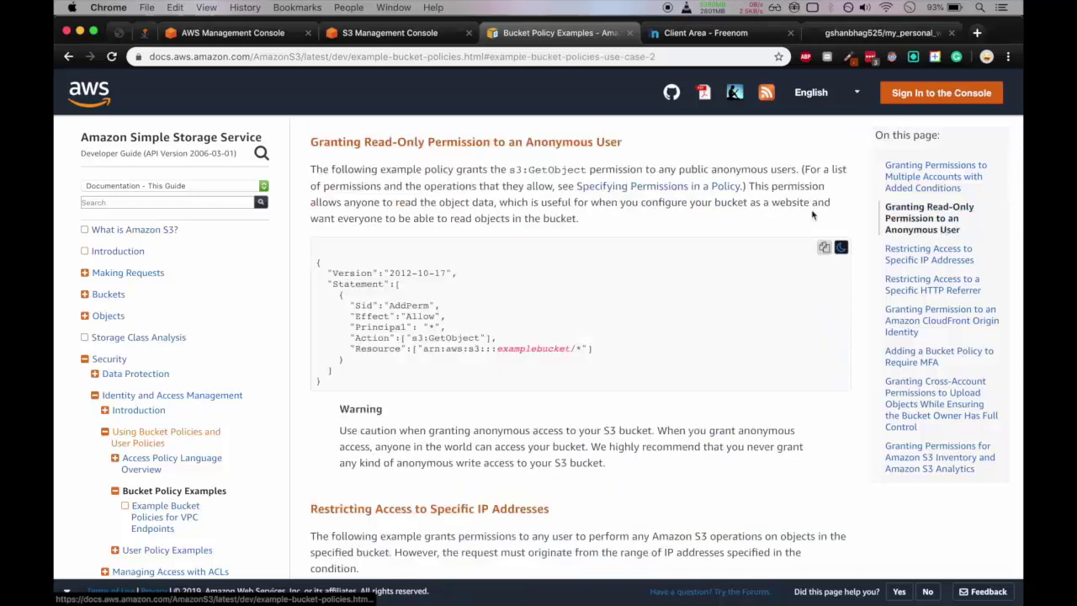
pyautogui.click(623, 140)
pyautogui.moveTo(623, 139); pyautogui.dragTo(311, 132)
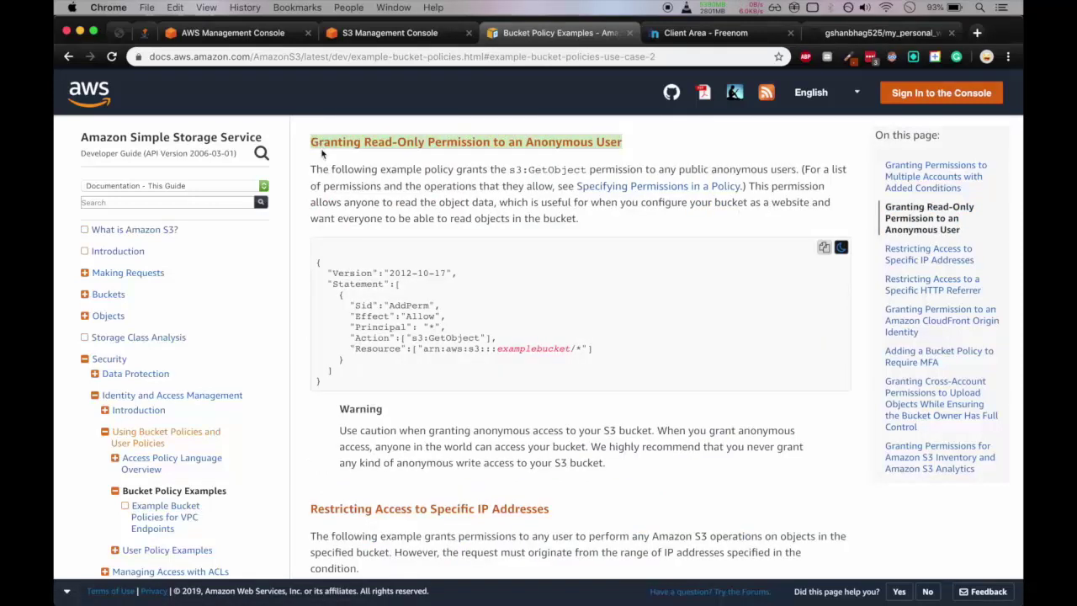
pyautogui.click(332, 154)
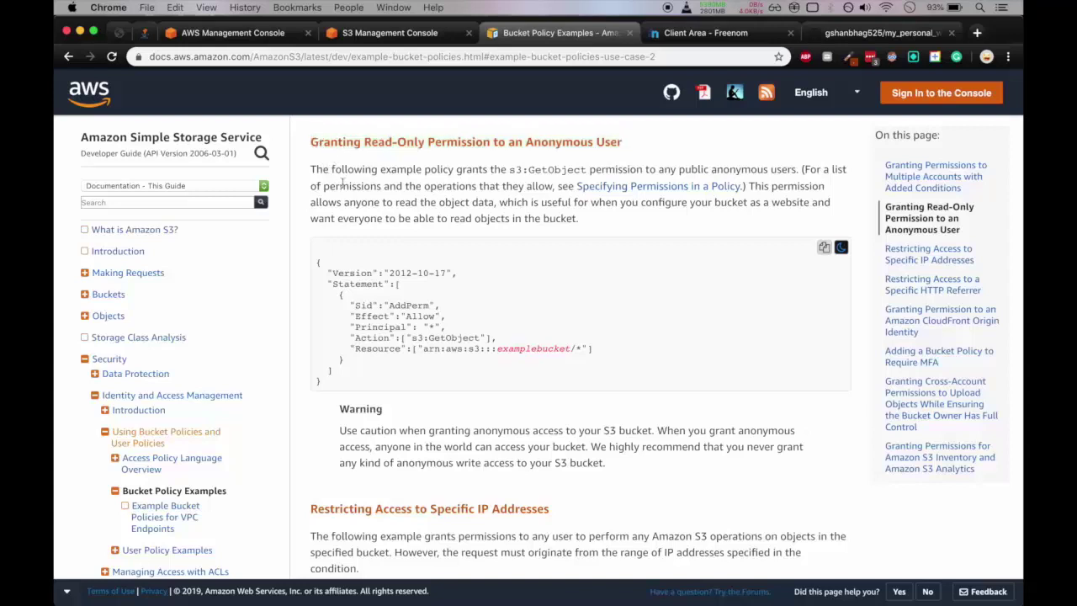
pyautogui.click(823, 247)
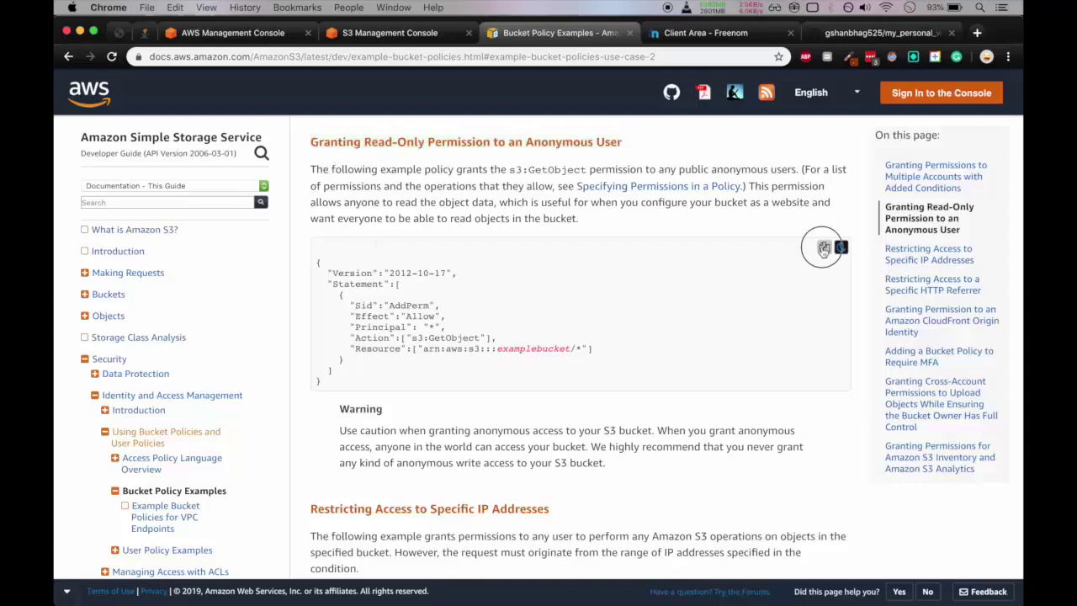
# Step: Paste the copied read-only policy into the bucket policy editor in the S3 console
pyautogui.click(436, 35)
pyautogui.click(387, 178)
pyautogui.press('super+v')
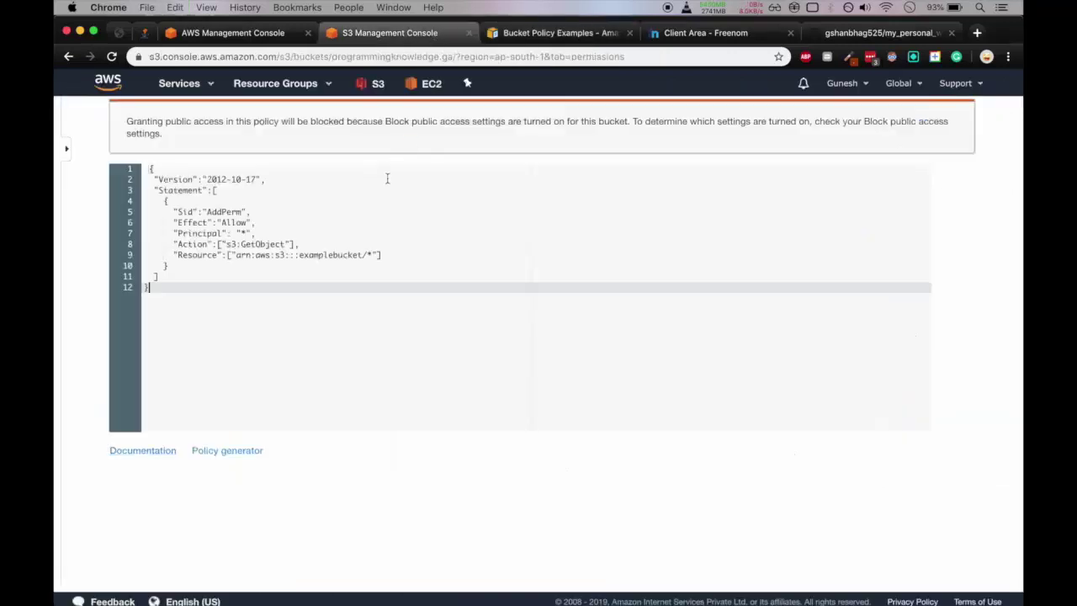
# Step: Replace examplebucket in the policy's Resource ARN with the bucket name programmingknowledge.ga and try to save the policy
pyautogui.click(348, 269)
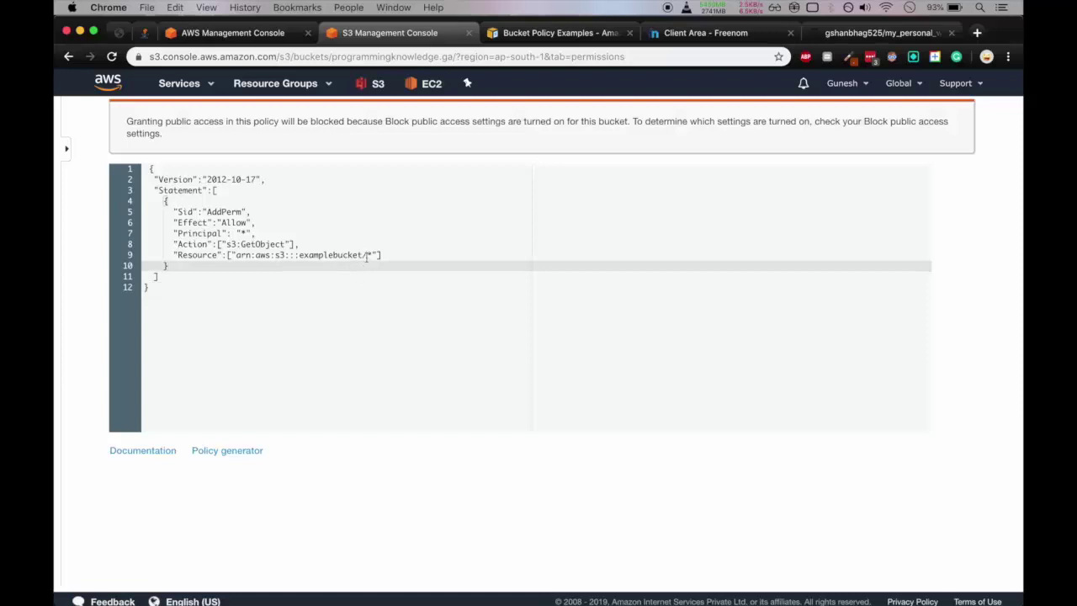
pyautogui.doubleClick(314, 255)
pyautogui.click(328, 254)
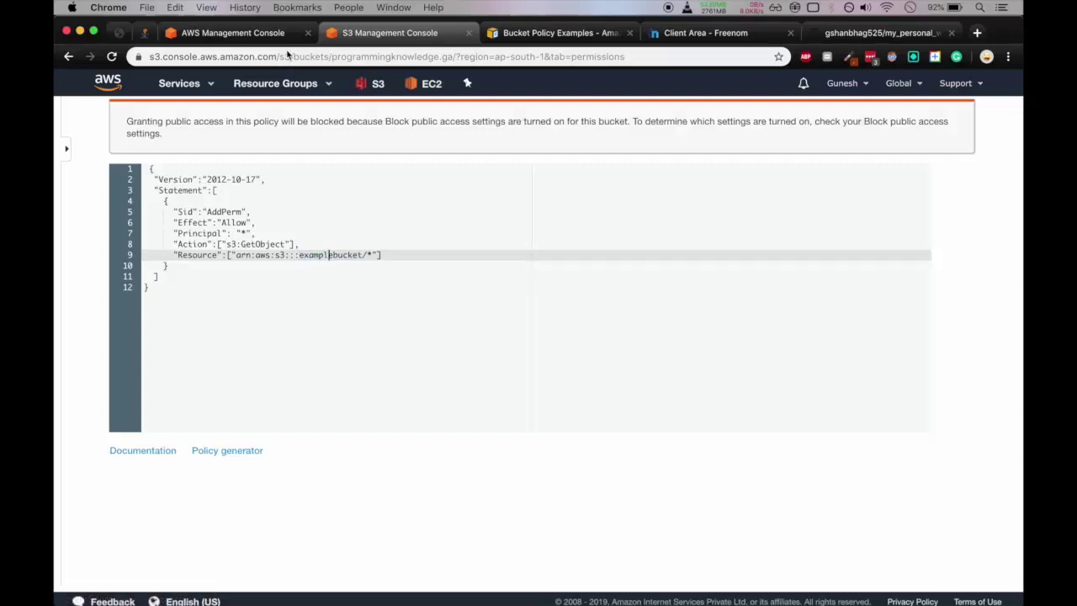
pyautogui.scroll(5, 274, 163)
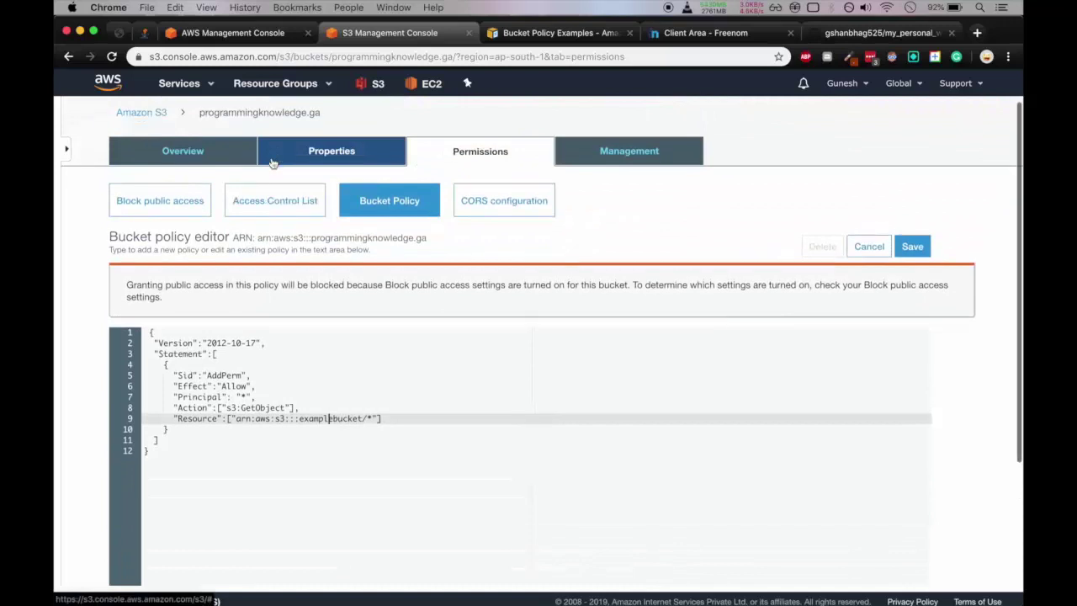
pyautogui.scroll(-1, 273, 163)
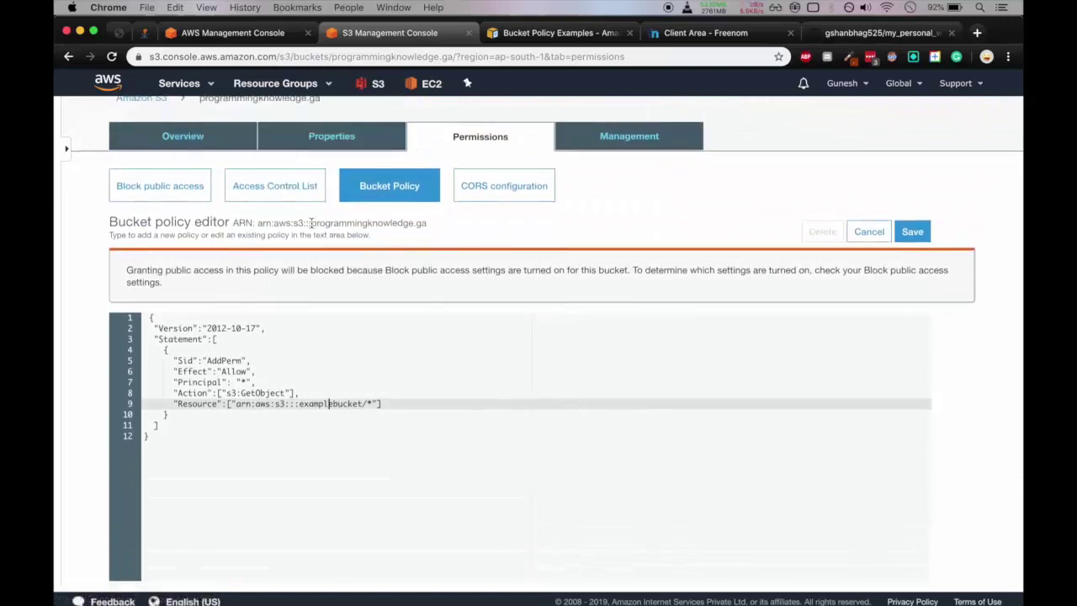
pyautogui.moveTo(310, 223); pyautogui.dragTo(425, 224)
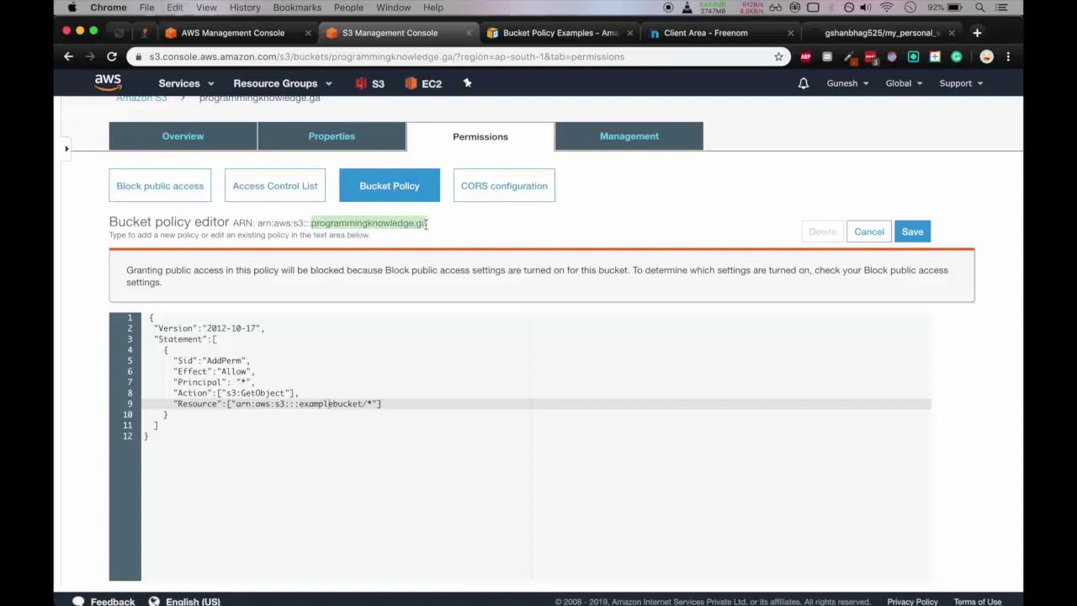
pyautogui.scroll(-5, 421, 300)
pyautogui.click(336, 333)
pyautogui.doubleClick(336, 333)
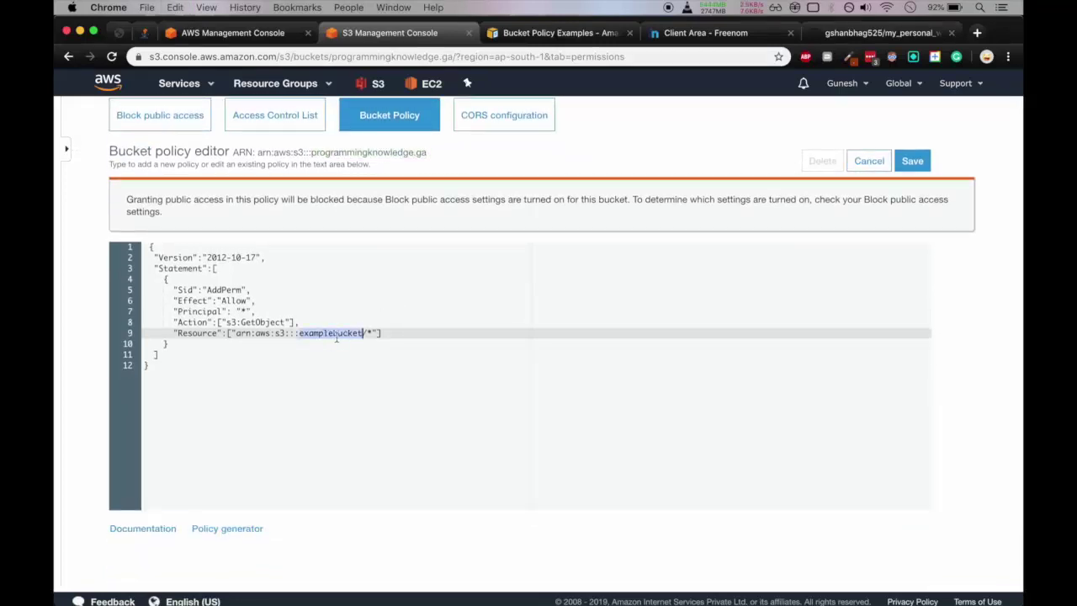
pyautogui.press('super+v')
pyautogui.scroll(-1, 359, 375)
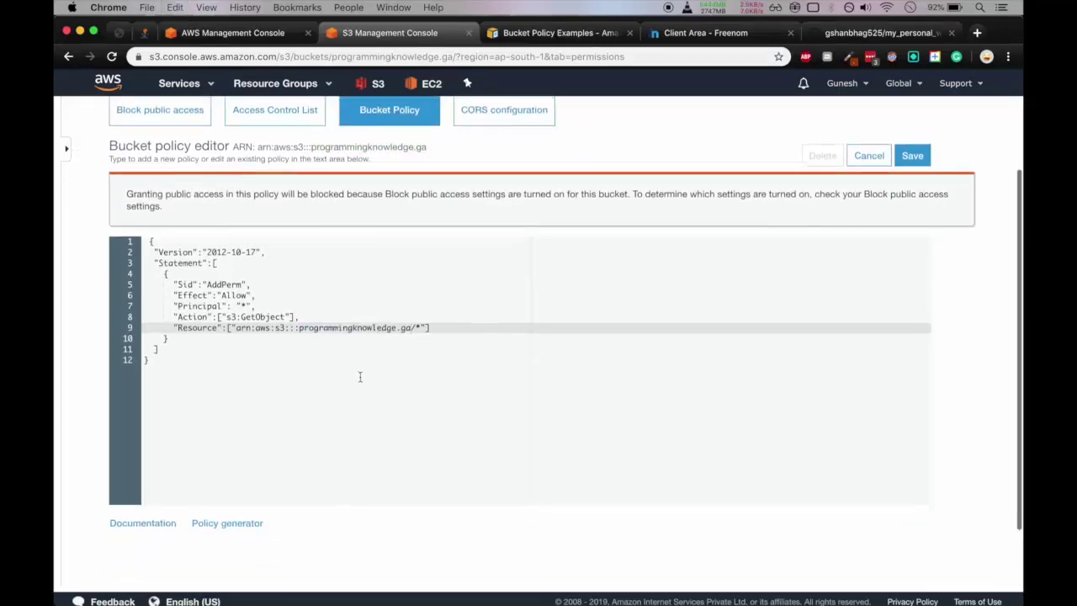
pyautogui.click(912, 156)
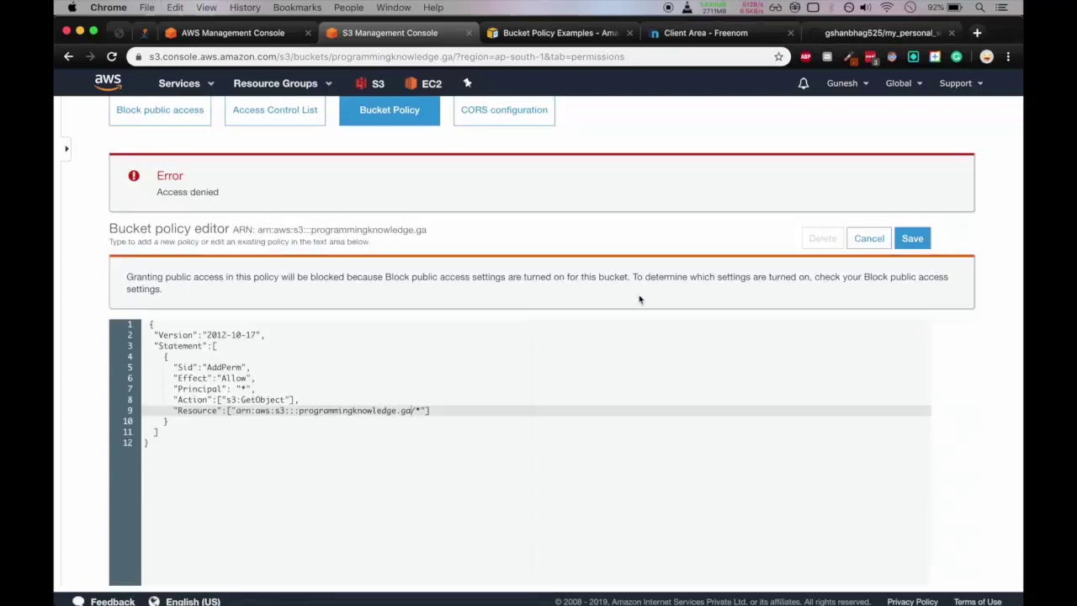
# Step: Turn off Block all public access for the bucket, save the change and confirm it by entering "confirm"
pyautogui.scroll(1, 640, 298)
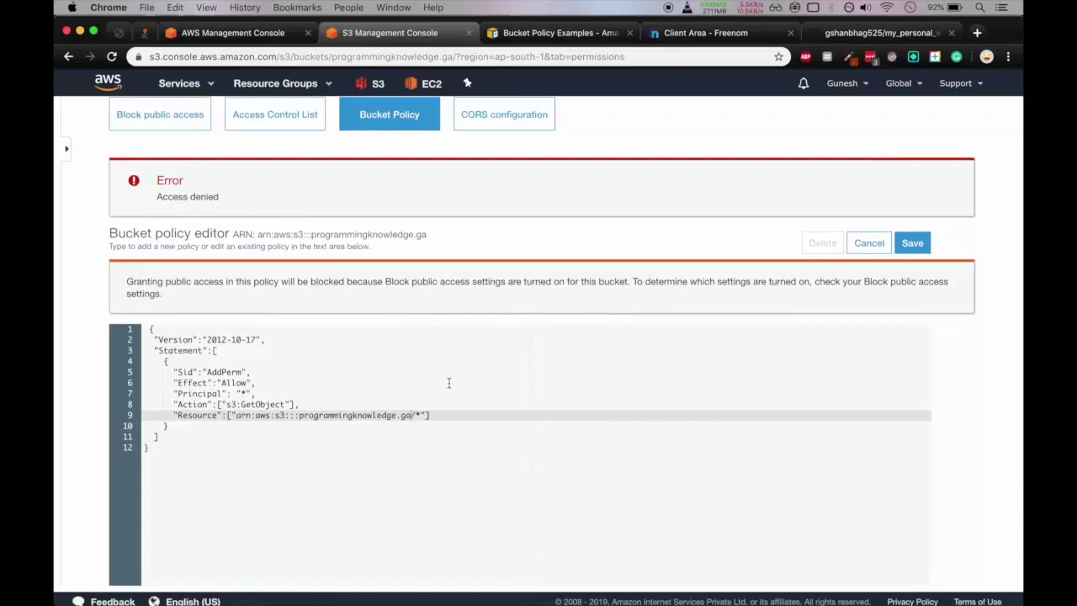
pyautogui.scroll(2, 449, 383)
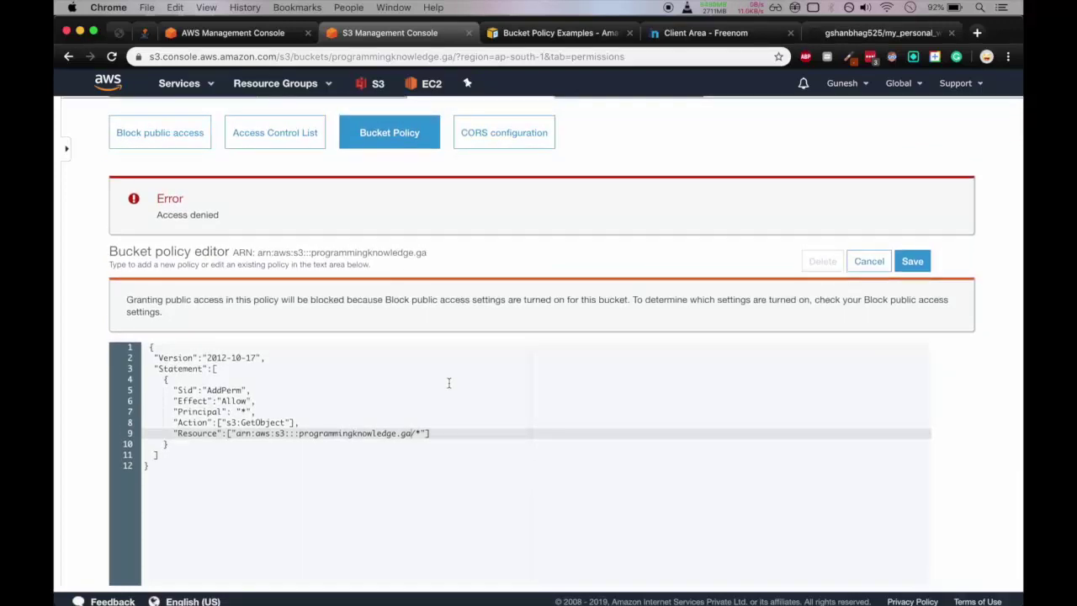
pyautogui.scroll(4, 379, 245)
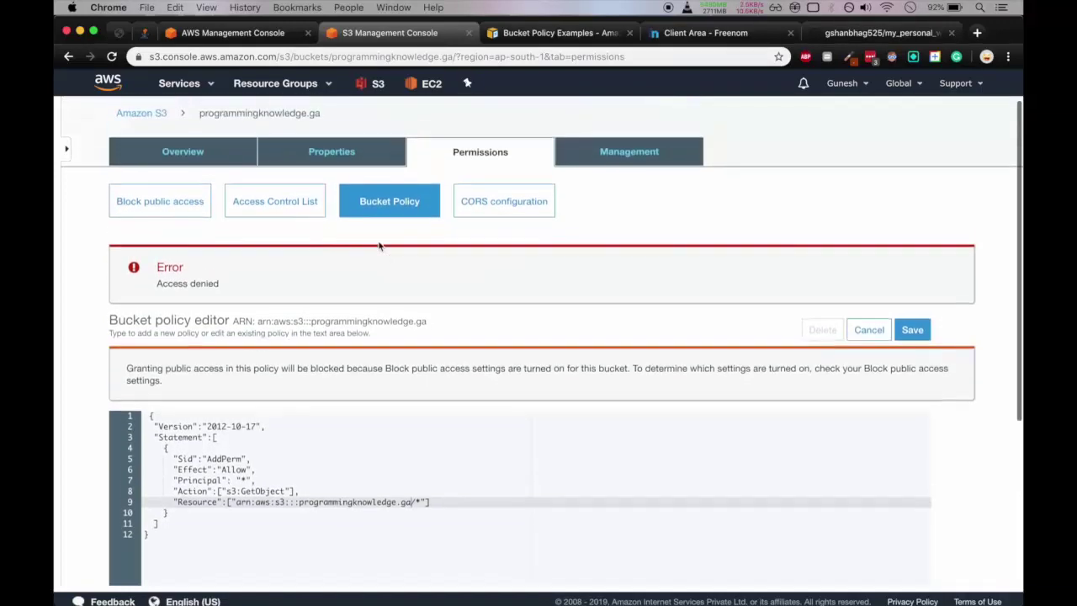
pyautogui.click(173, 210)
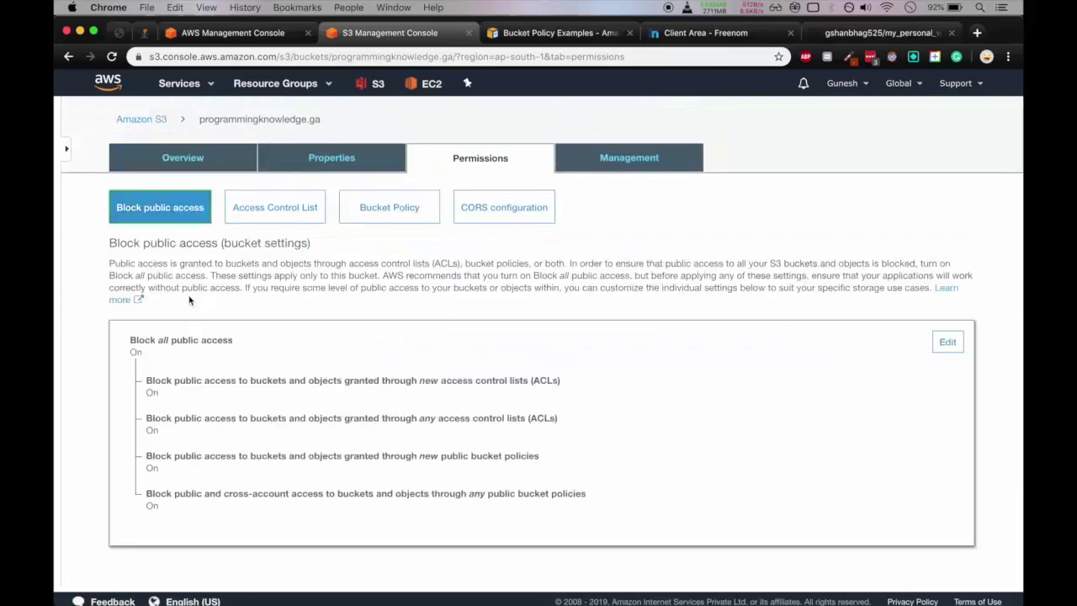
pyautogui.scroll(-2, 646, 266)
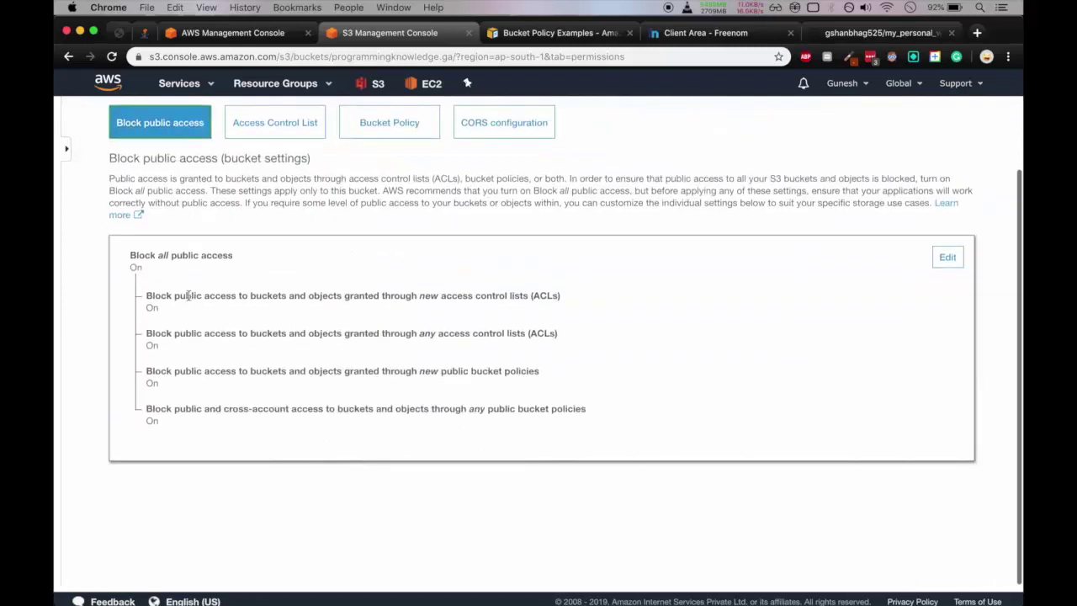
pyautogui.click(948, 256)
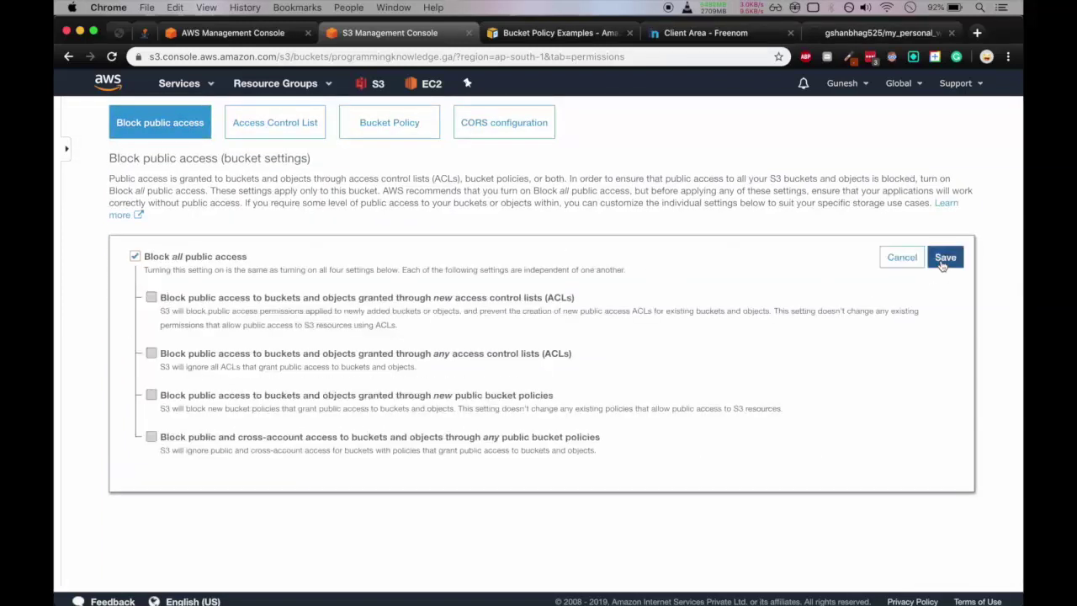
pyautogui.click(135, 256)
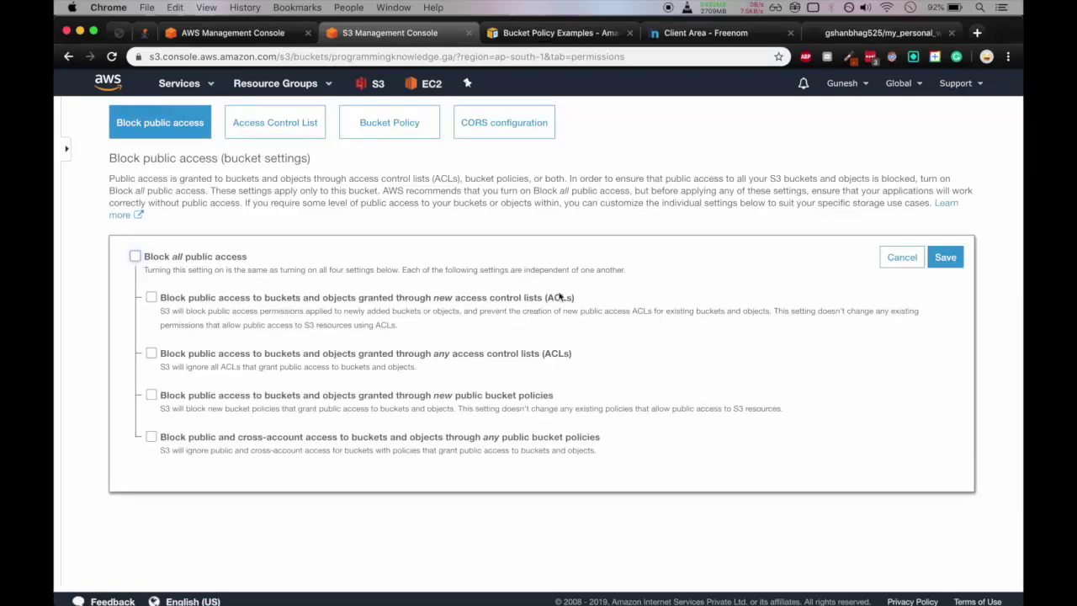
pyautogui.click(943, 257)
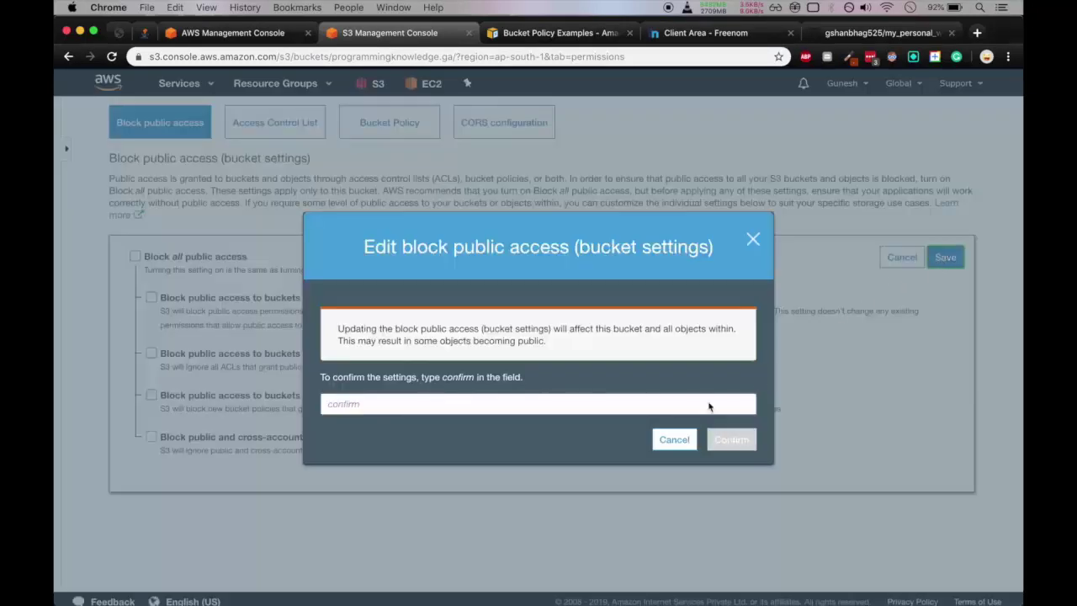
pyautogui.write('confirm')
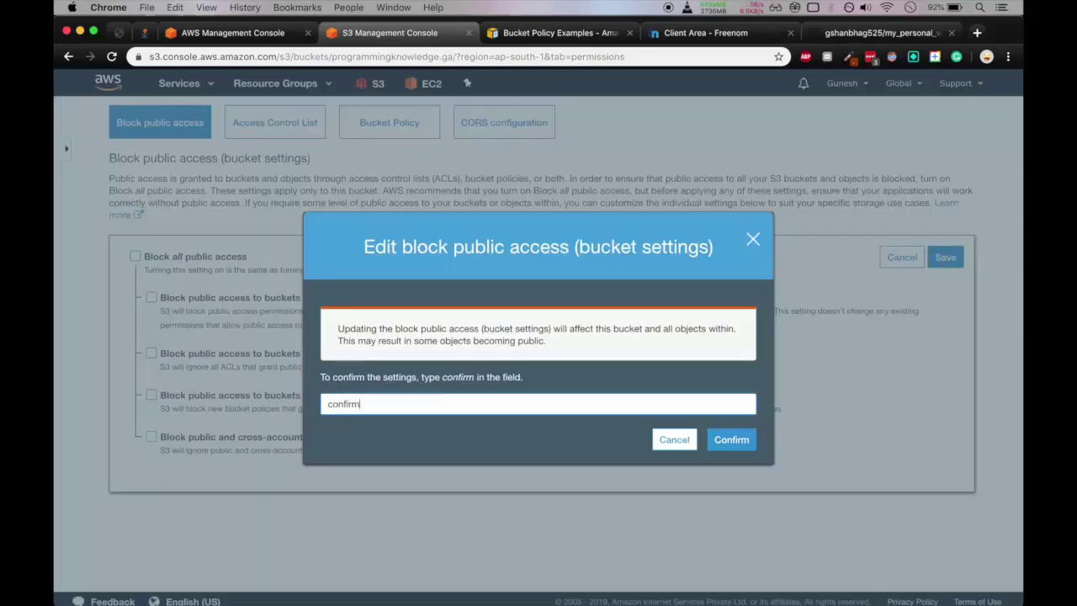
pyautogui.click(724, 441)
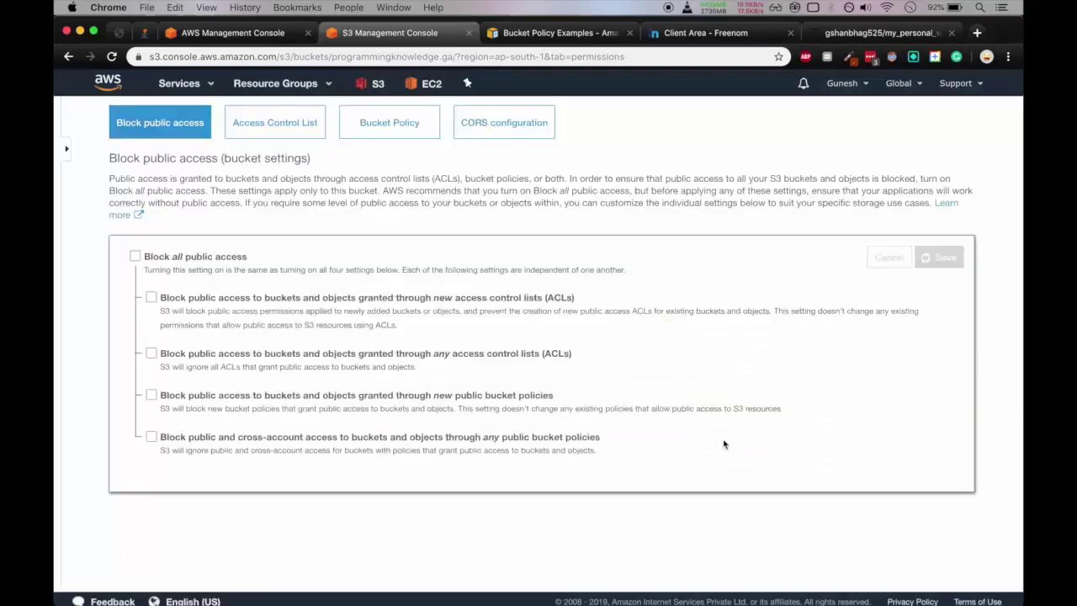
pyautogui.scroll(2, 723, 443)
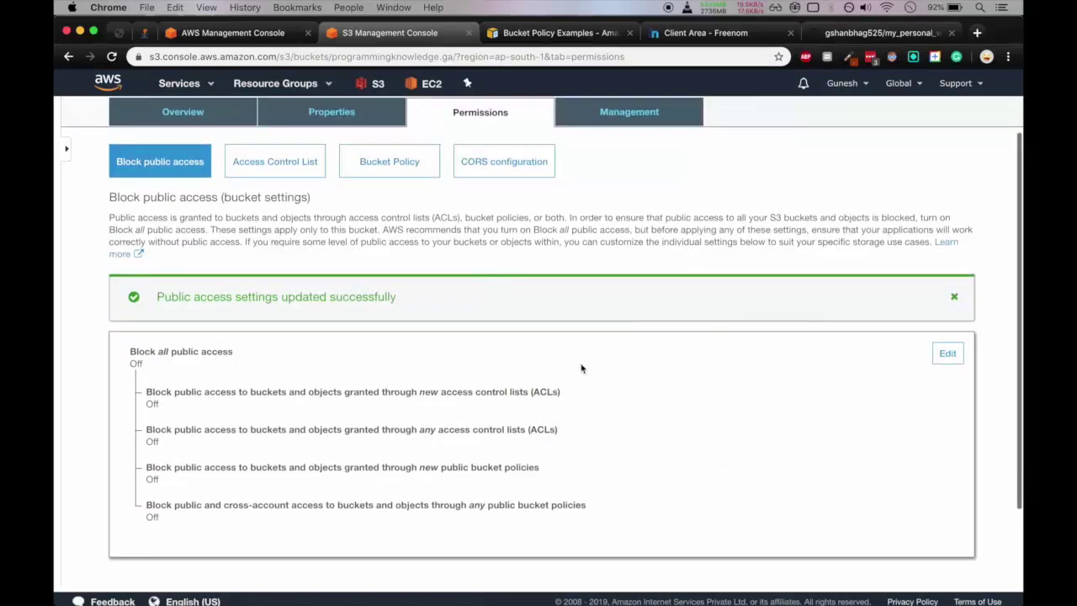
# Step: Copy the anonymous read-only example policy from the documentation again and paste it into the bucket policy editor of the programmingknowledge.ga bucket
pyautogui.click(418, 178)
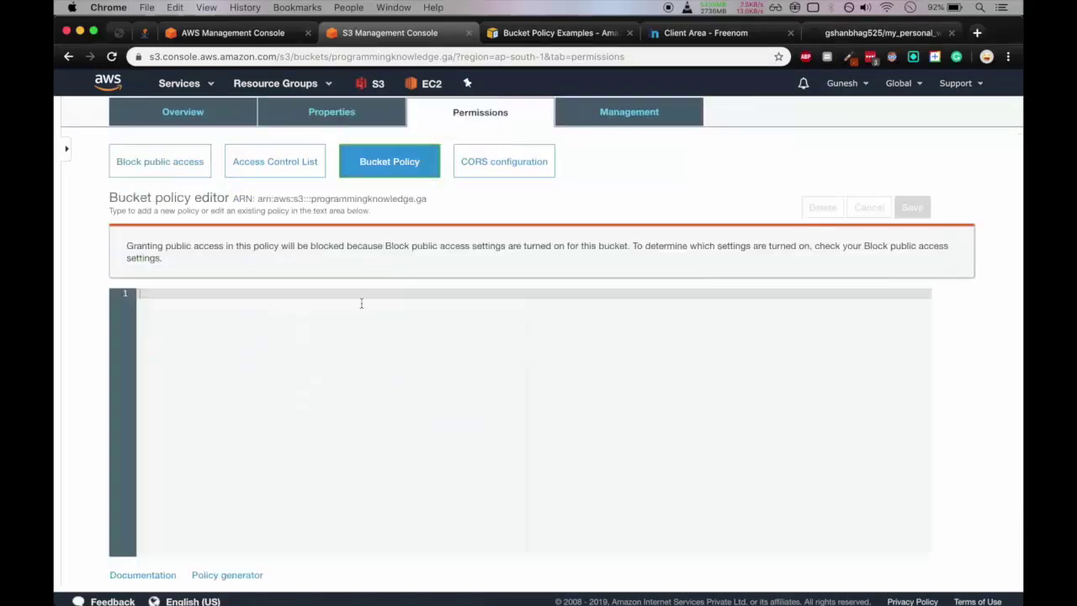
pyautogui.click(515, 33)
pyautogui.click(828, 250)
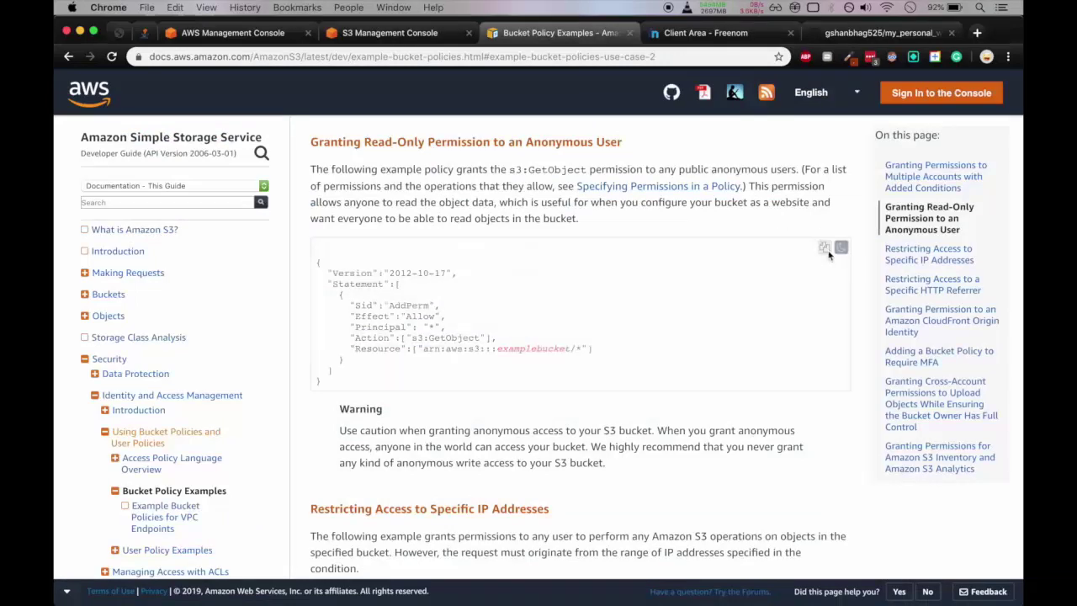
pyautogui.click(438, 36)
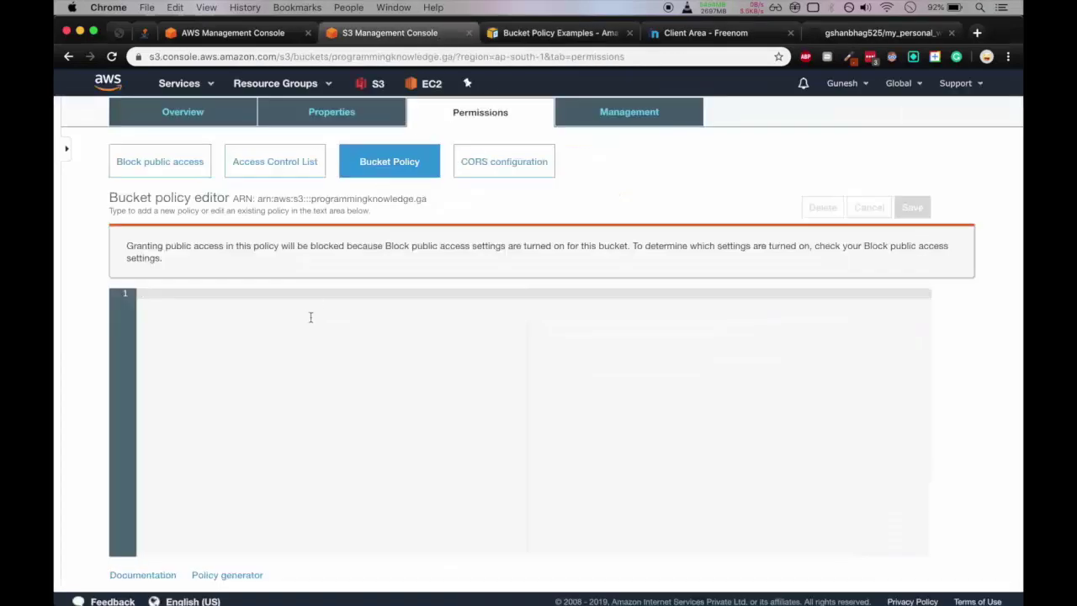
pyautogui.press('super+v')
pyautogui.scroll(-1, 324, 313)
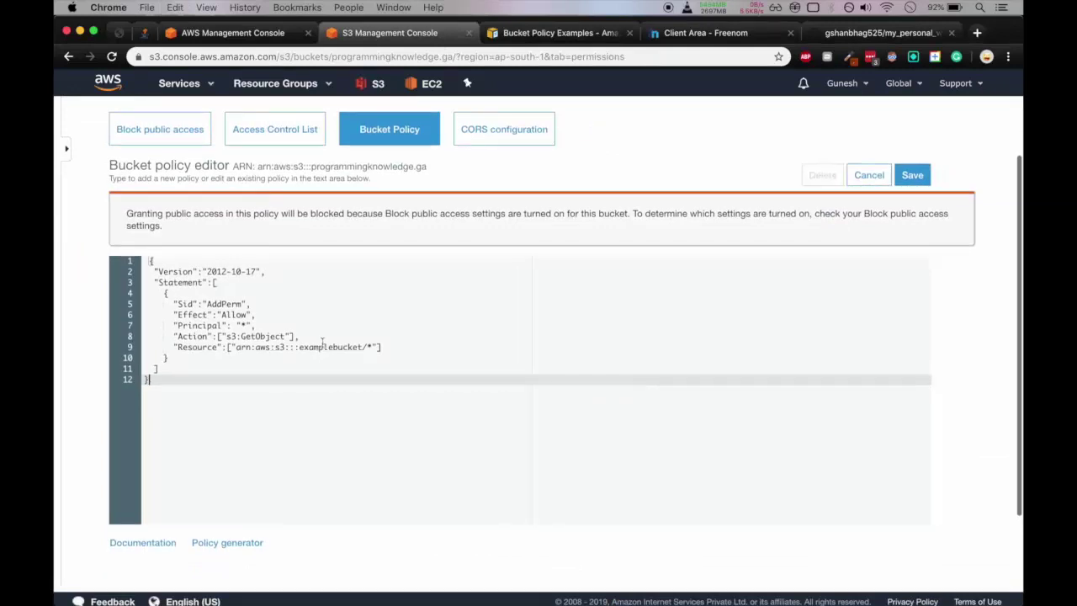
# Step: Replace examplebucket in the policy's Resource ARN with programmingknowledge.ga and save the bucket policy
pyautogui.doubleClick(362, 166)
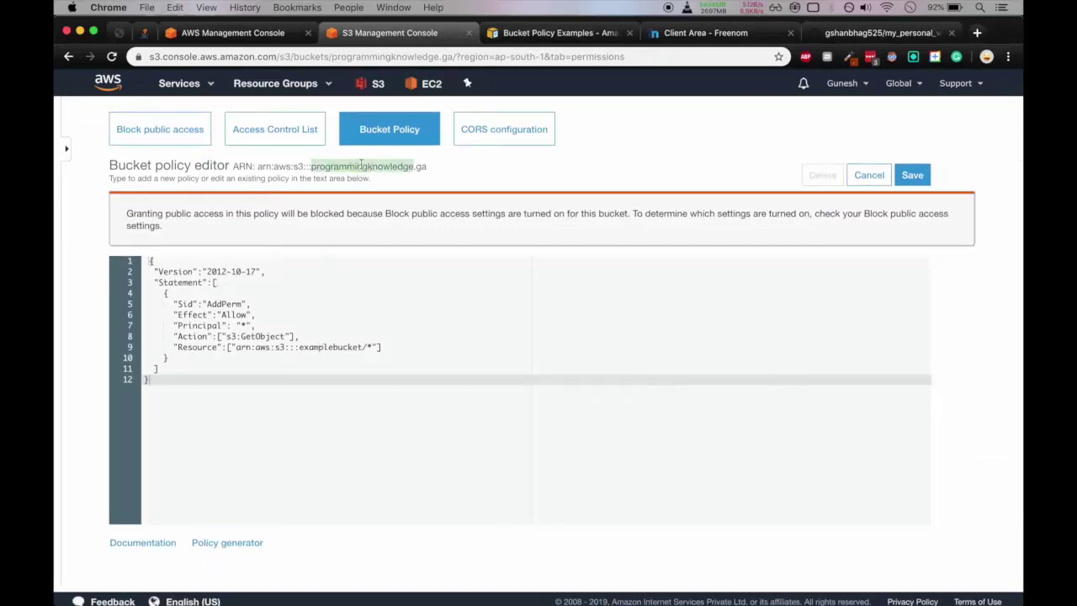
pyautogui.doubleClick(324, 347)
pyautogui.press('super+v')
pyautogui.write('.ga')
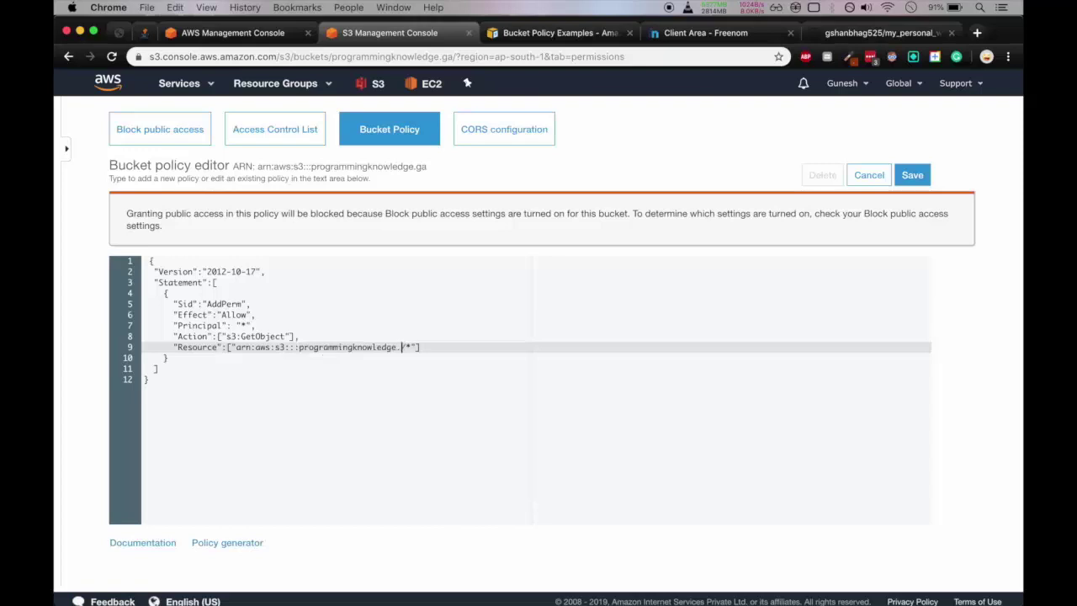
pyautogui.click(398, 372)
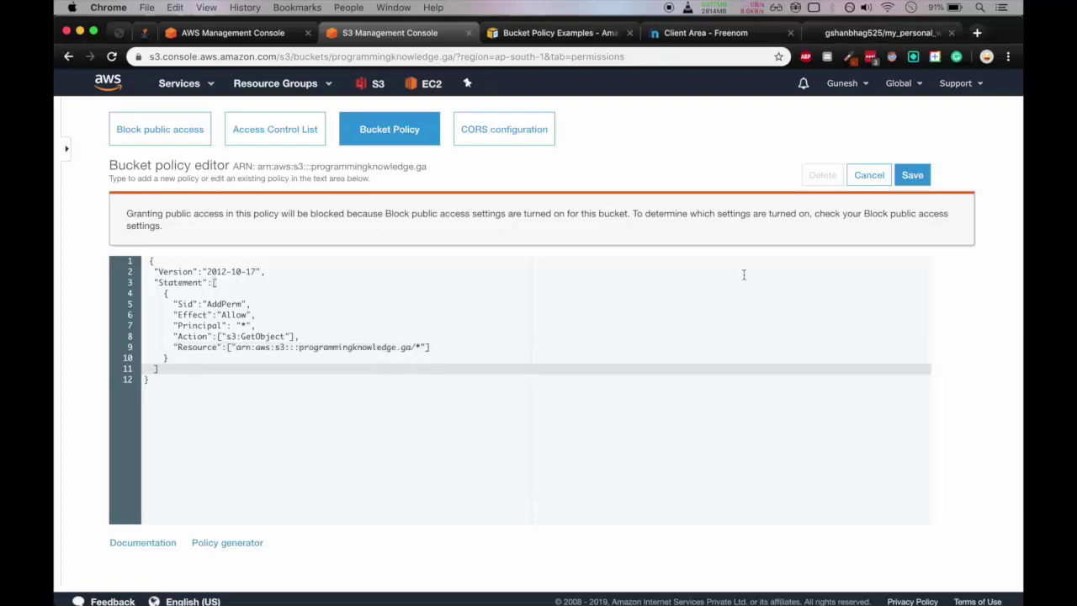
pyautogui.click(910, 175)
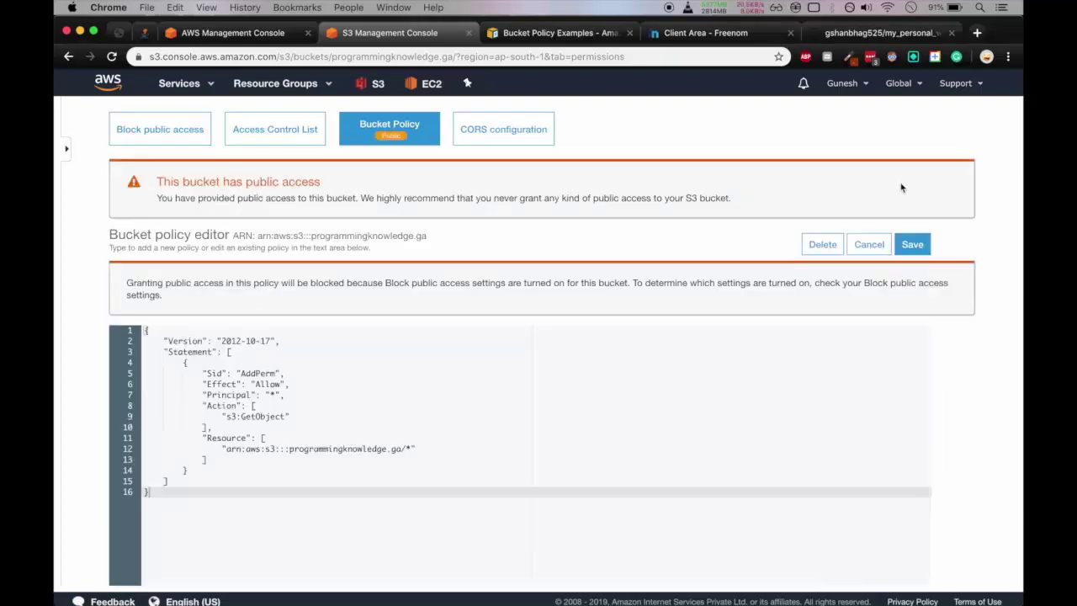
pyautogui.scroll(1, 477, 238)
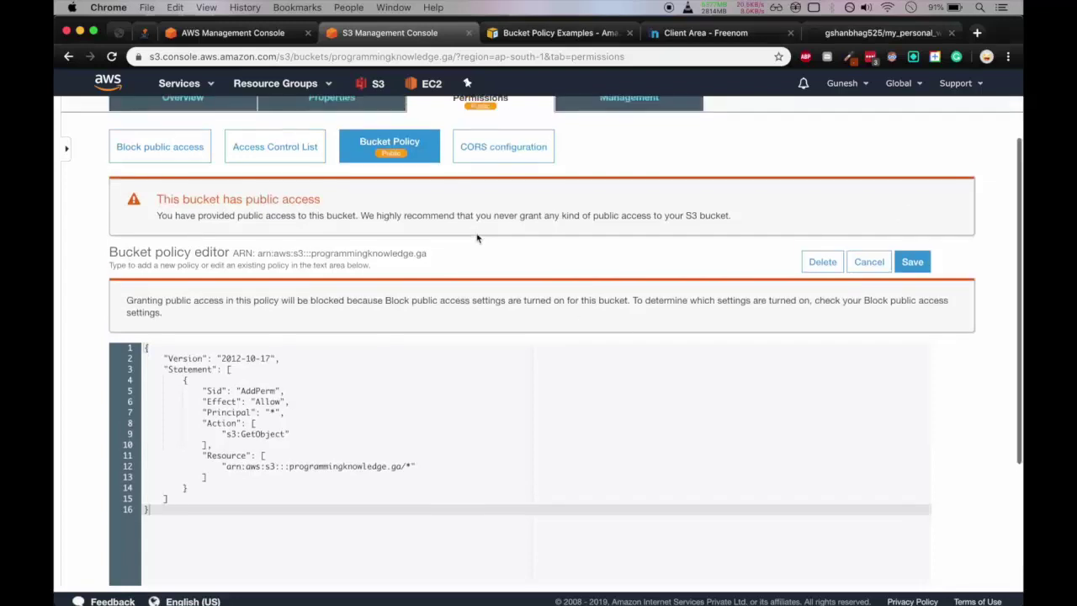
pyautogui.scroll(-1, 391, 303)
pyautogui.scroll(-2, 391, 303)
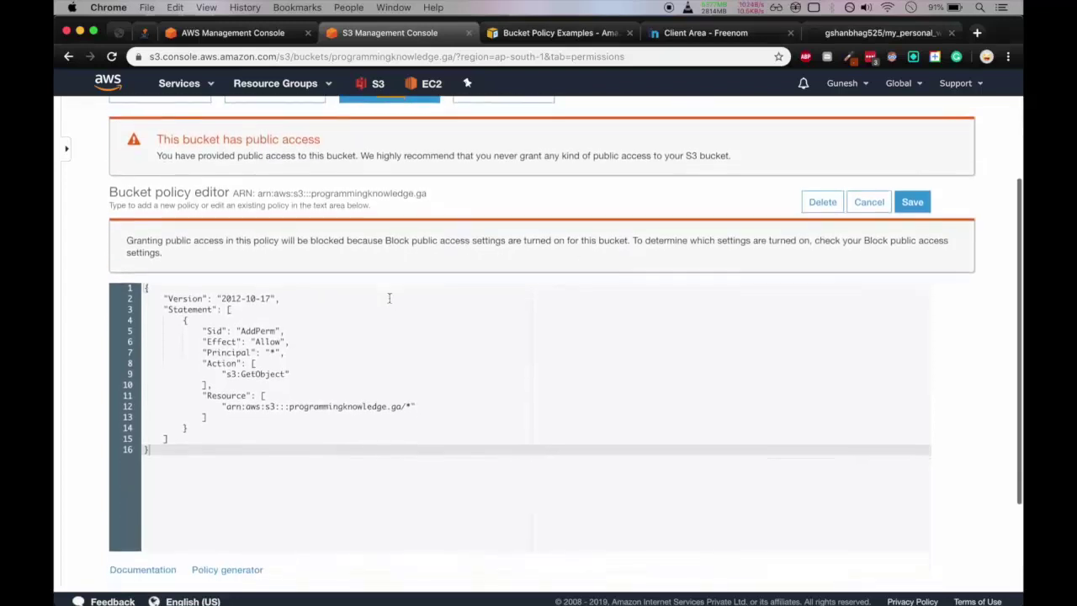
pyautogui.scroll(2, 389, 299)
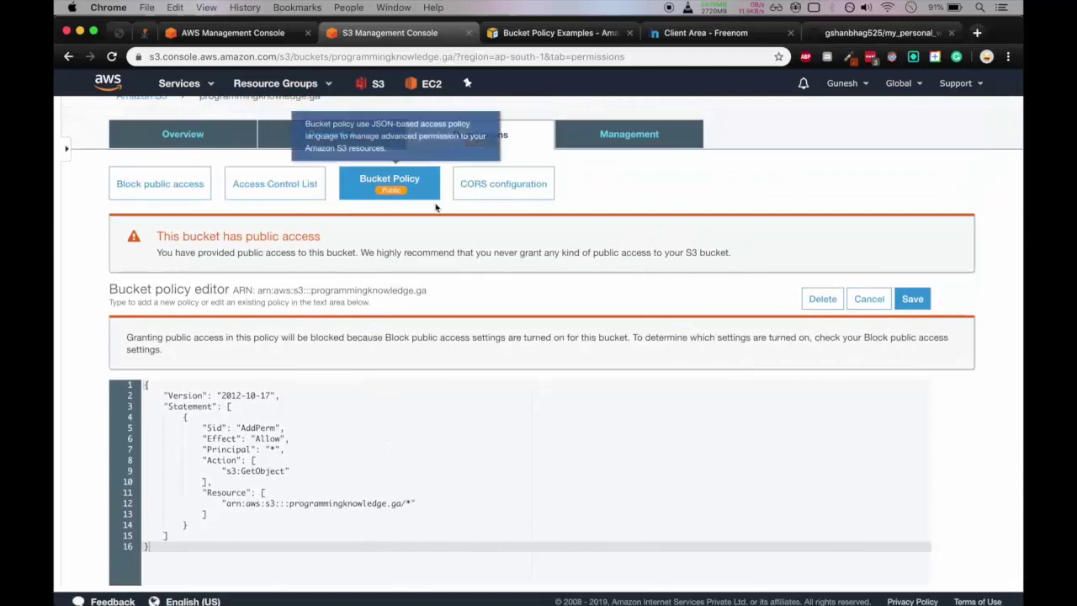
# Step: Open the website endpoint URL given in the static website hosting properties of the programmingknowledge.ga bucket
pyautogui.click(488, 192)
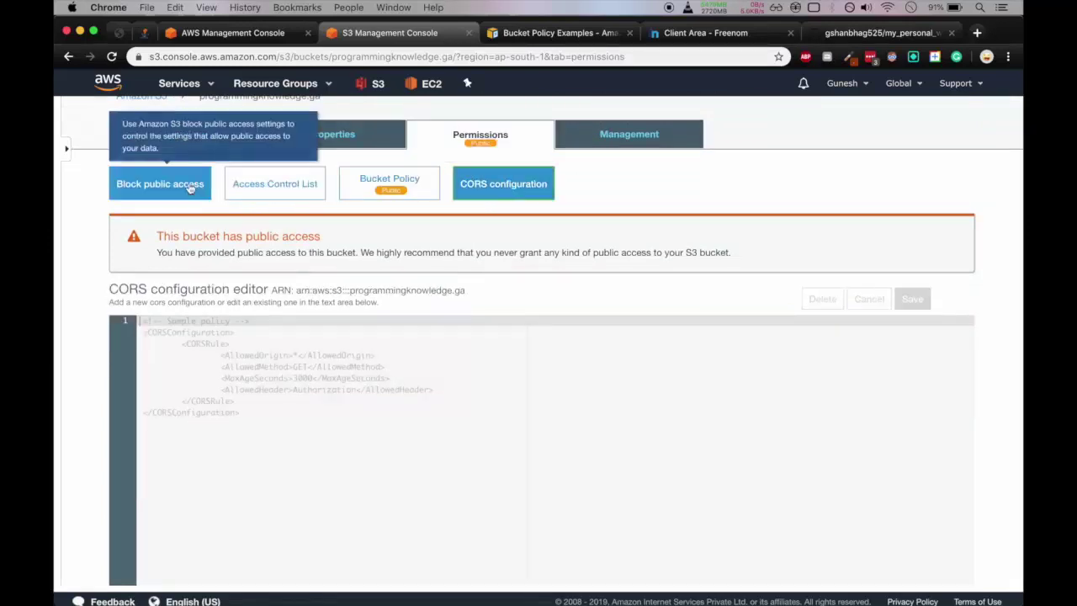
pyautogui.click(296, 148)
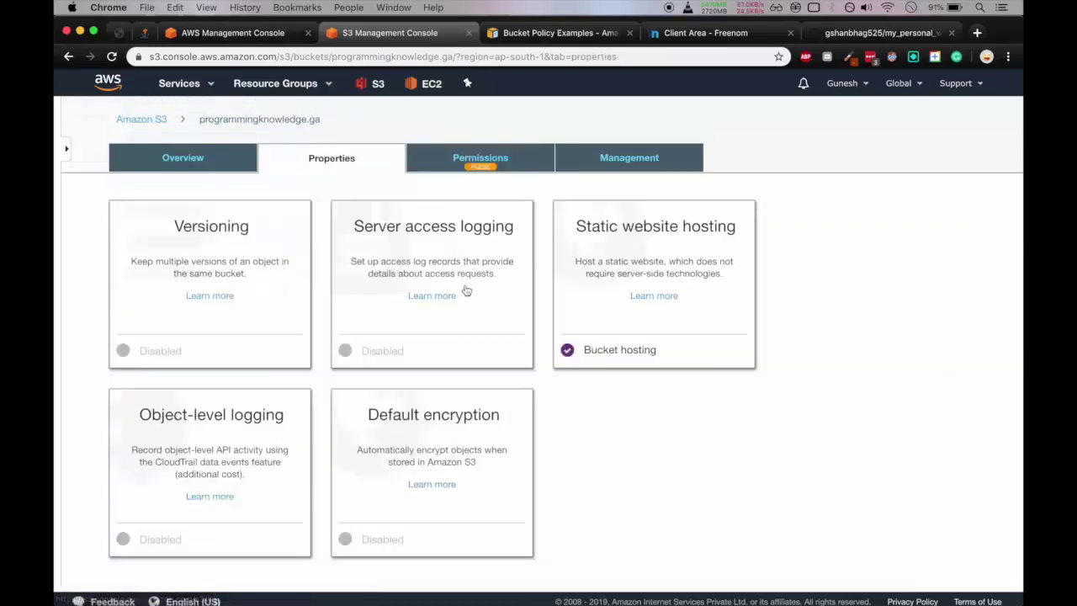
pyautogui.click(631, 223)
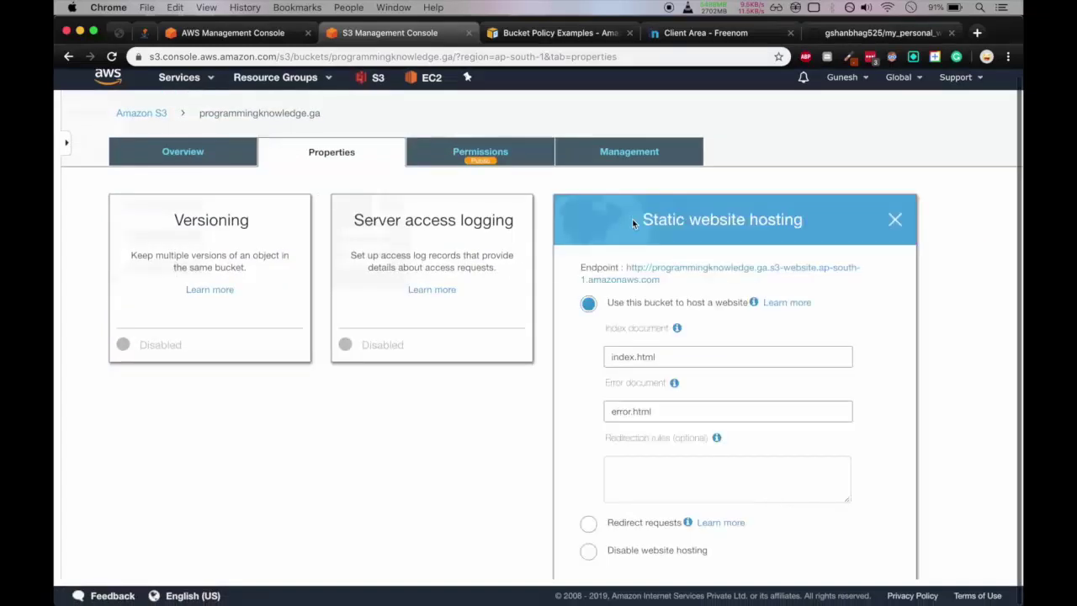
pyautogui.click(674, 273)
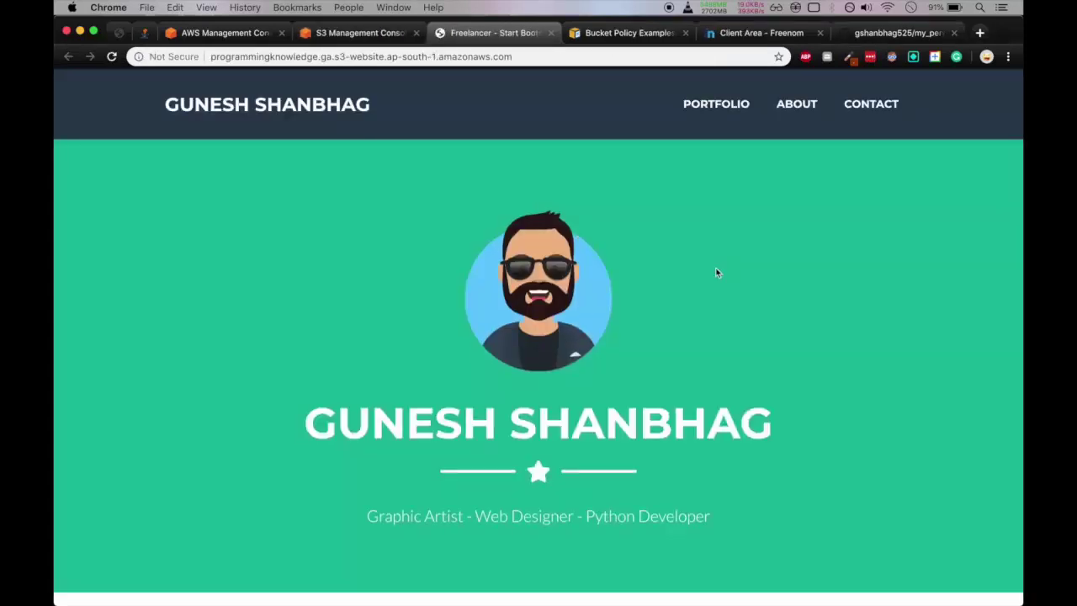
# Step: Look through the hosted personal website from header to footer, including its Portfolio, About and Contact links and its web address
pyautogui.scroll(-2, 715, 272)
pyautogui.scroll(-5, 716, 272)
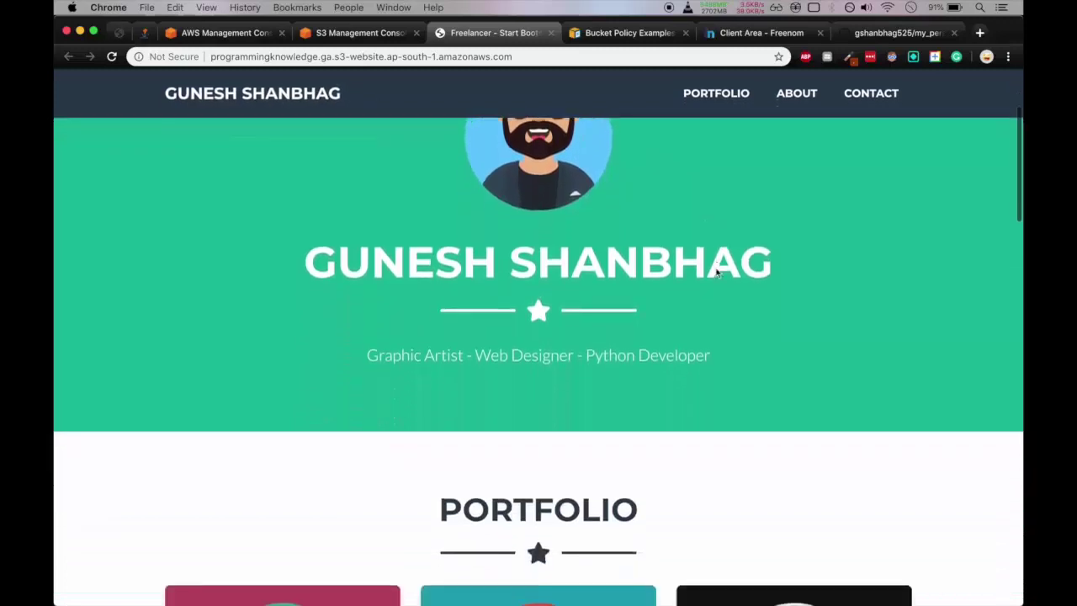
pyautogui.scroll(-10, 717, 272)
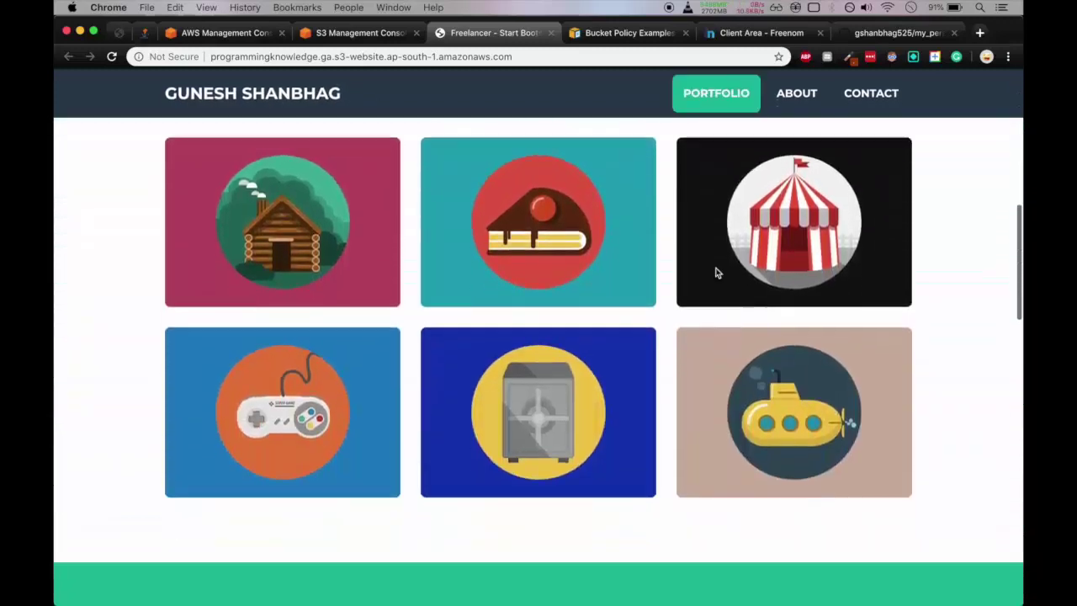
pyautogui.scroll(-7, 716, 272)
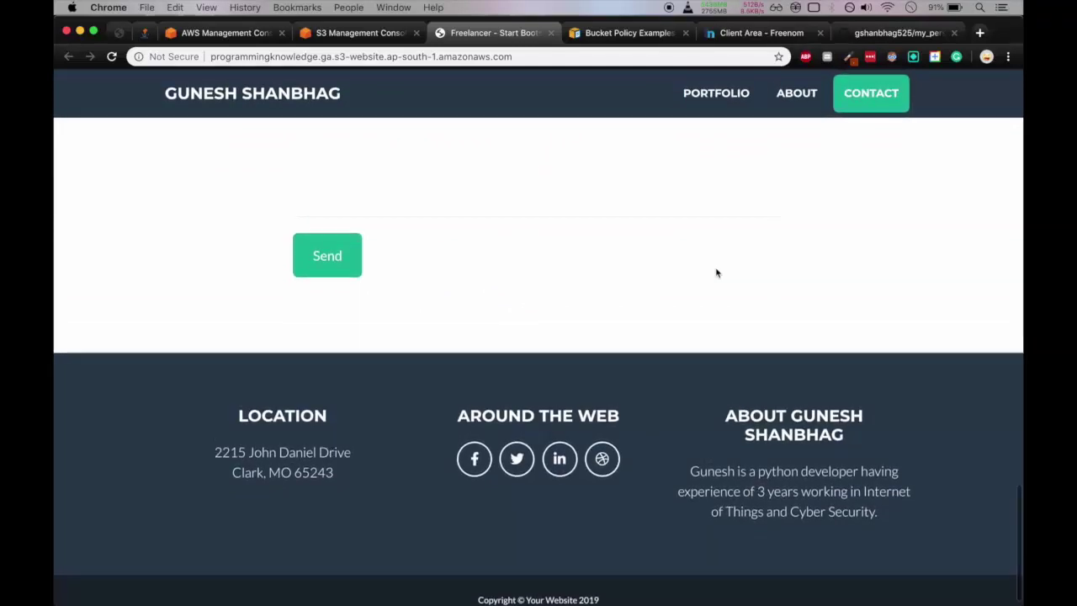
pyautogui.scroll(7, 717, 271)
pyautogui.scroll(10, 716, 271)
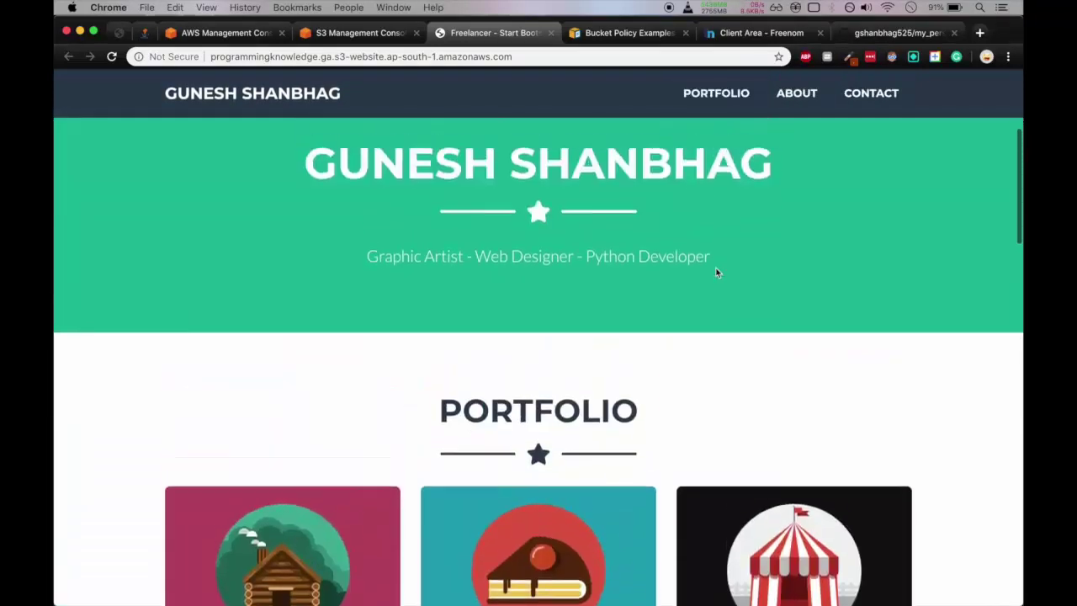
pyautogui.click(715, 112)
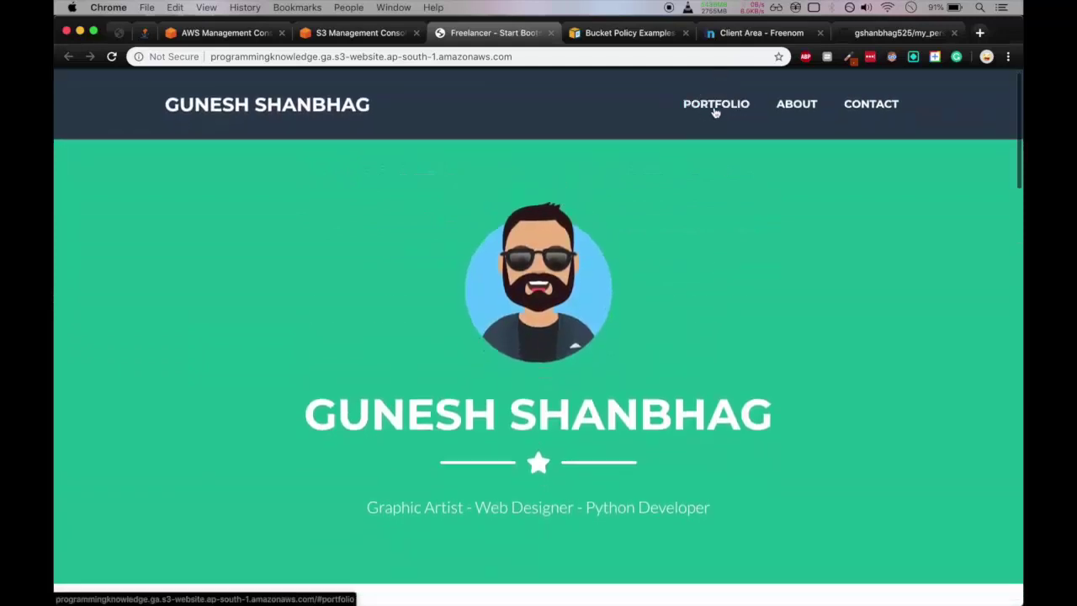
pyautogui.click(789, 103)
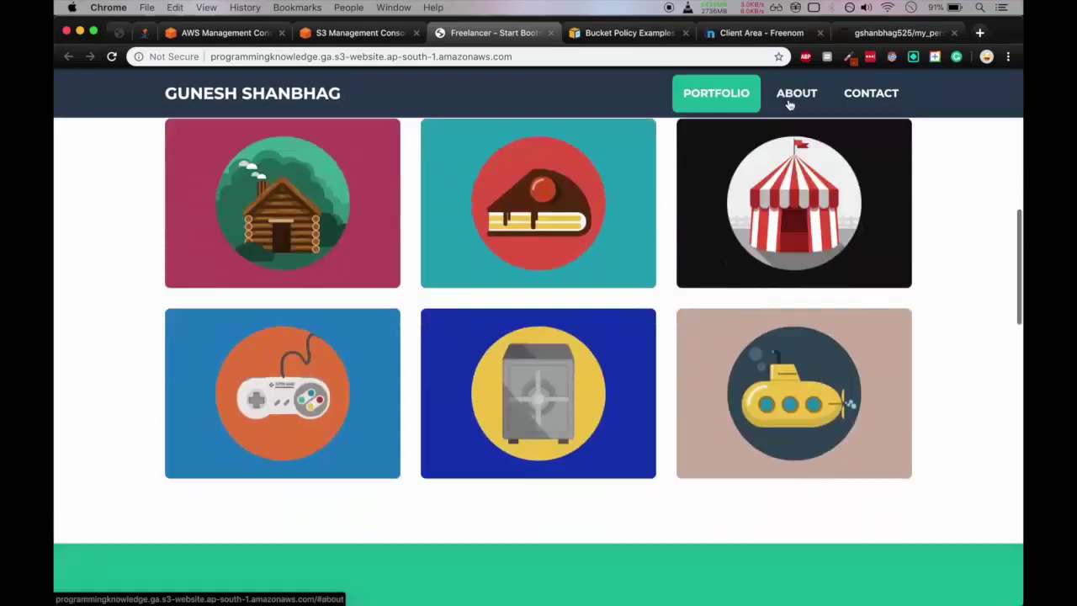
pyautogui.click(857, 103)
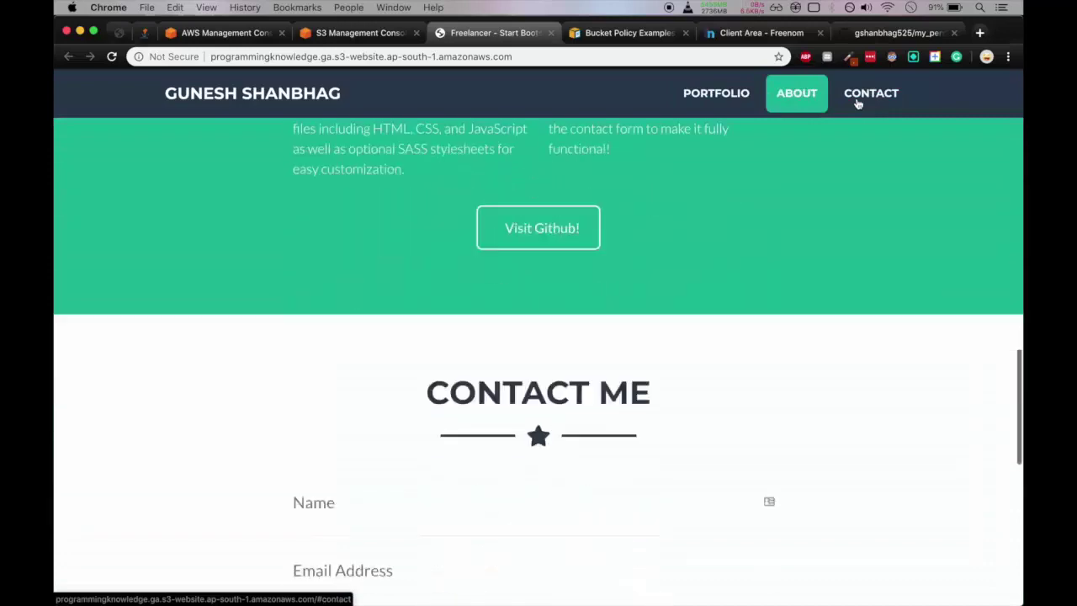
pyautogui.scroll(15, 655, 179)
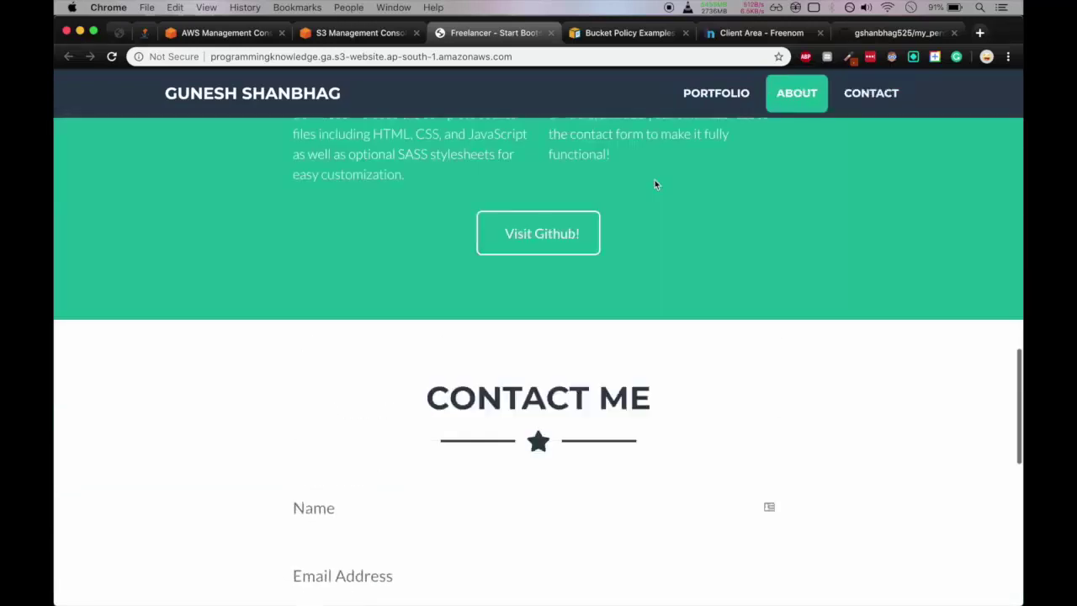
pyautogui.click(250, 56)
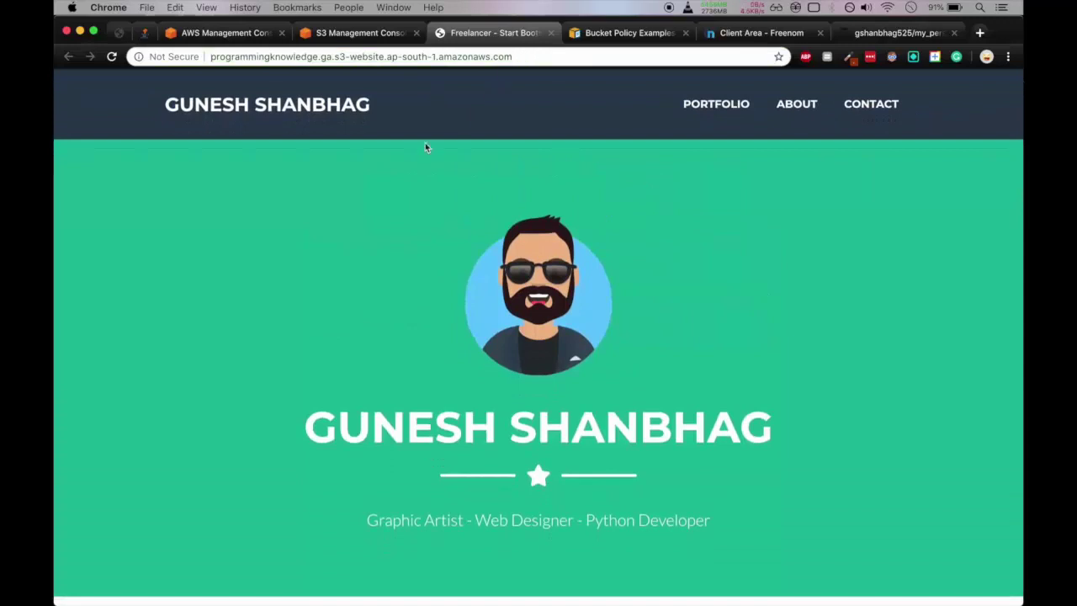
pyautogui.click(358, 199)
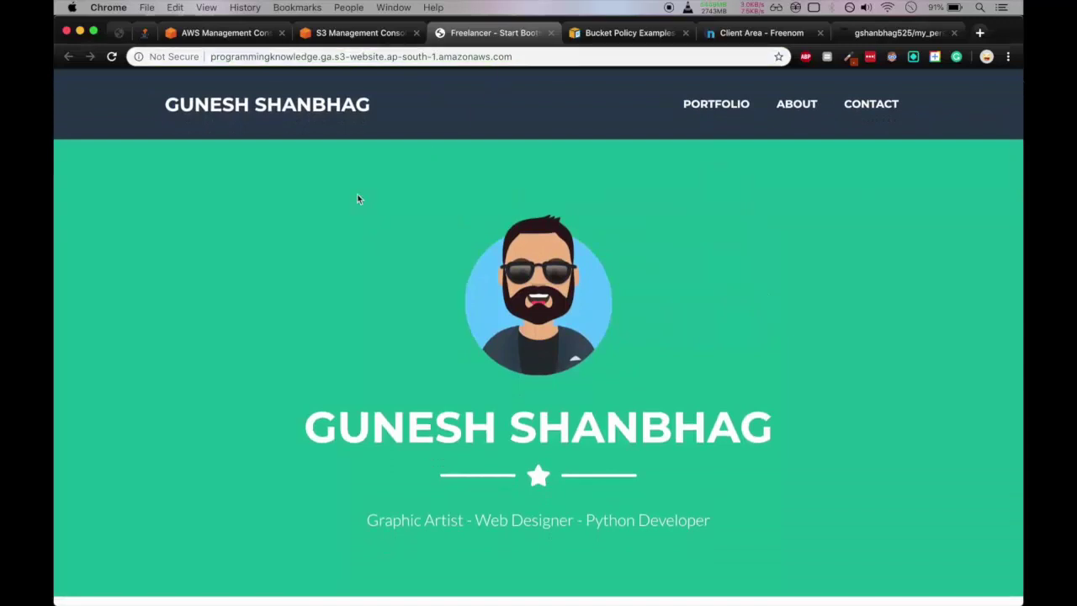
# Step: Return to the S3 console and review the architecture diagram of static website hosting on AWS
pyautogui.click(363, 33)
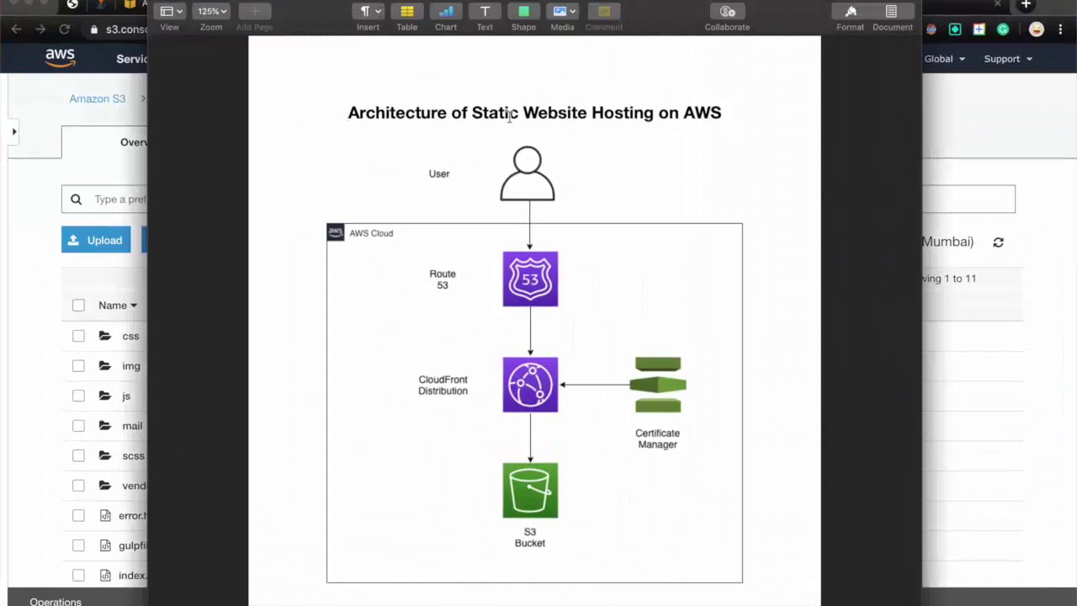
pyautogui.scroll(-1, 624, 166)
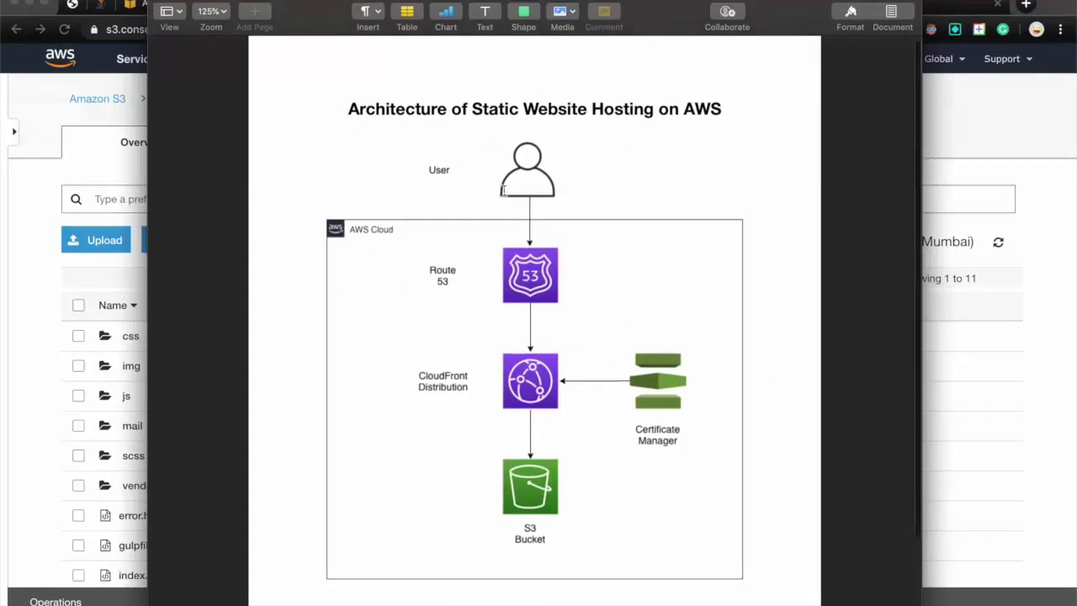
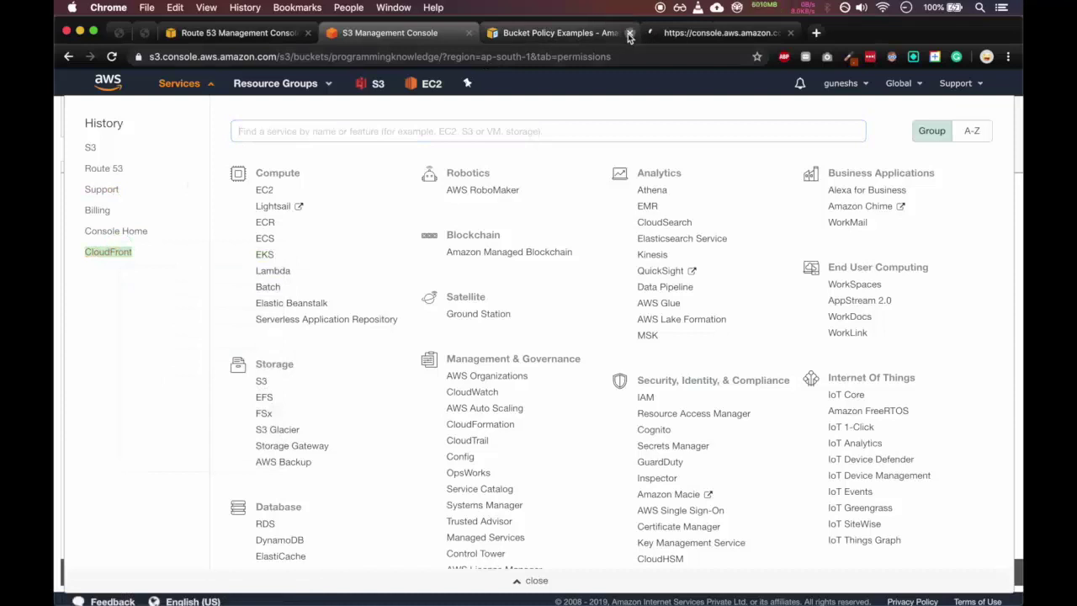
# Step: Close the bucket policy documentation and start creating a CloudFront web distribution, going to its origin domain name
pyautogui.click(629, 33)
pyautogui.click(568, 35)
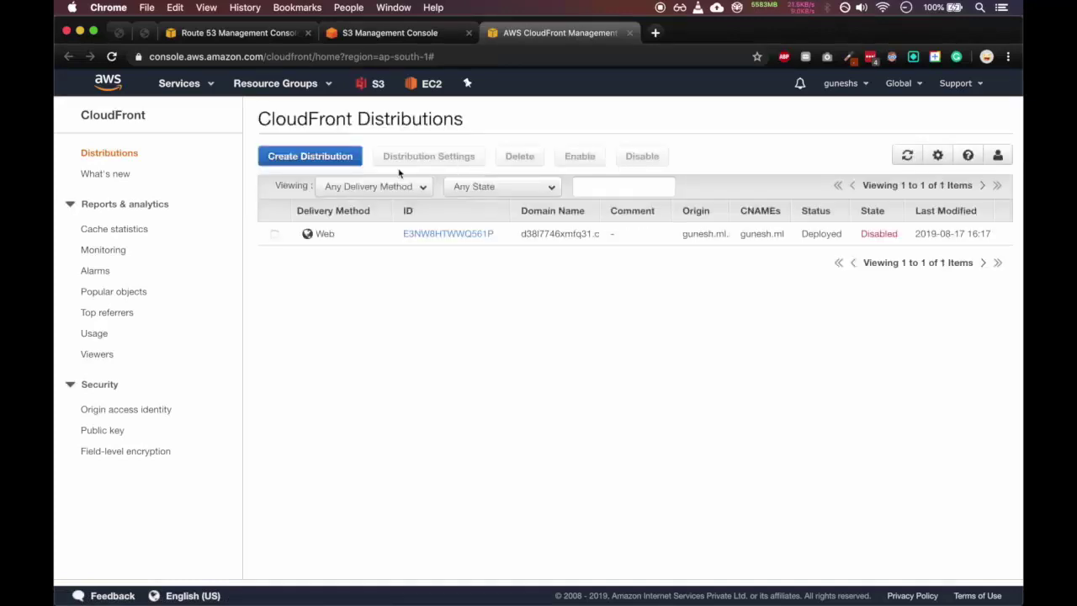
pyautogui.click(352, 159)
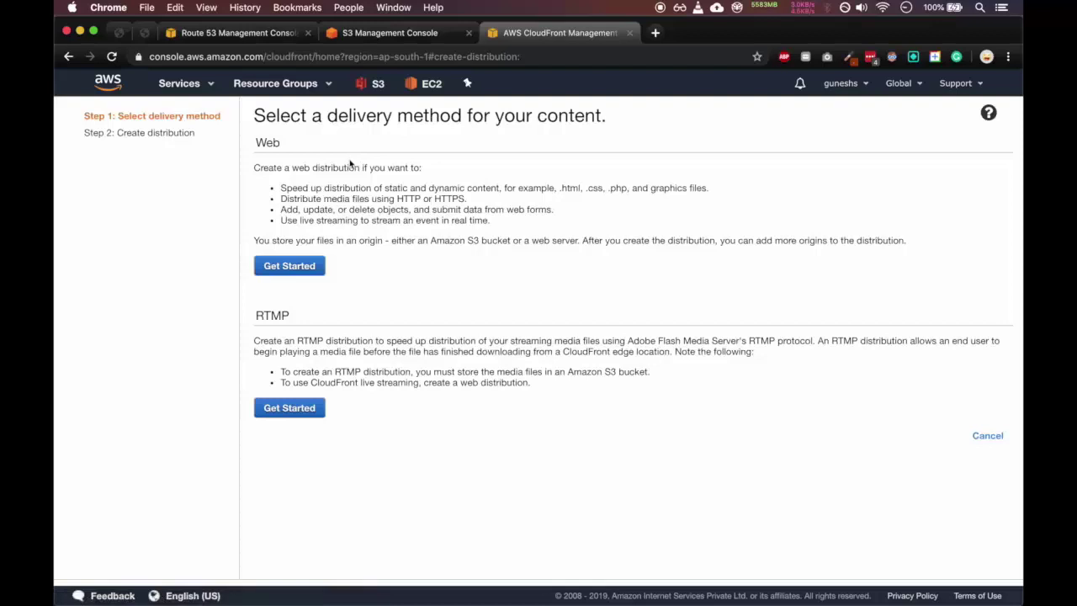
pyautogui.click(301, 268)
pyautogui.click(442, 170)
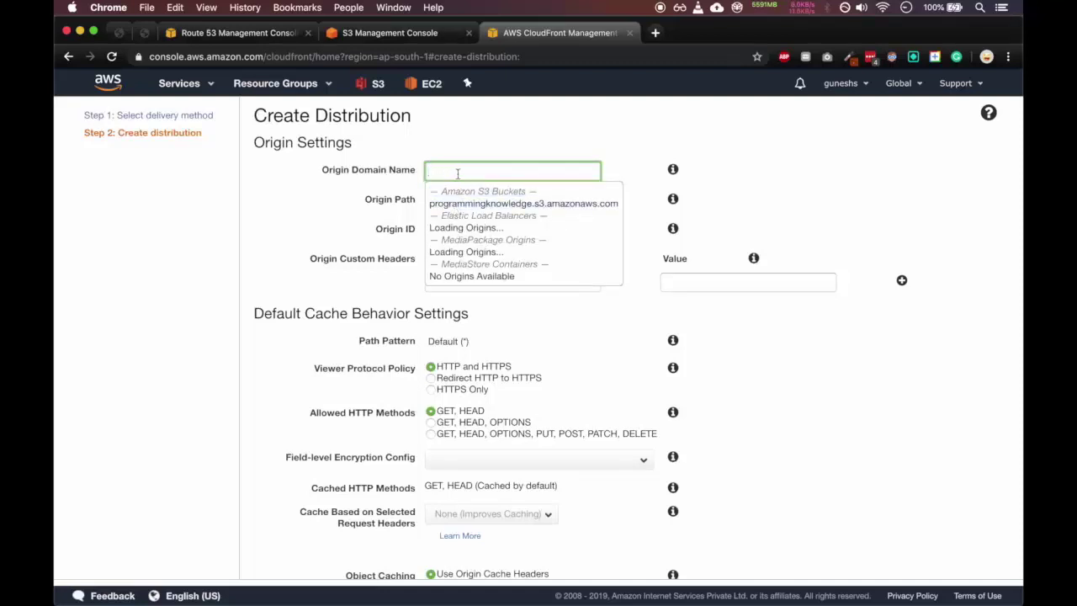
# Step: Return to the S3 console and open the static website hosting properties of the programmingknowledge bucket
pyautogui.click(392, 34)
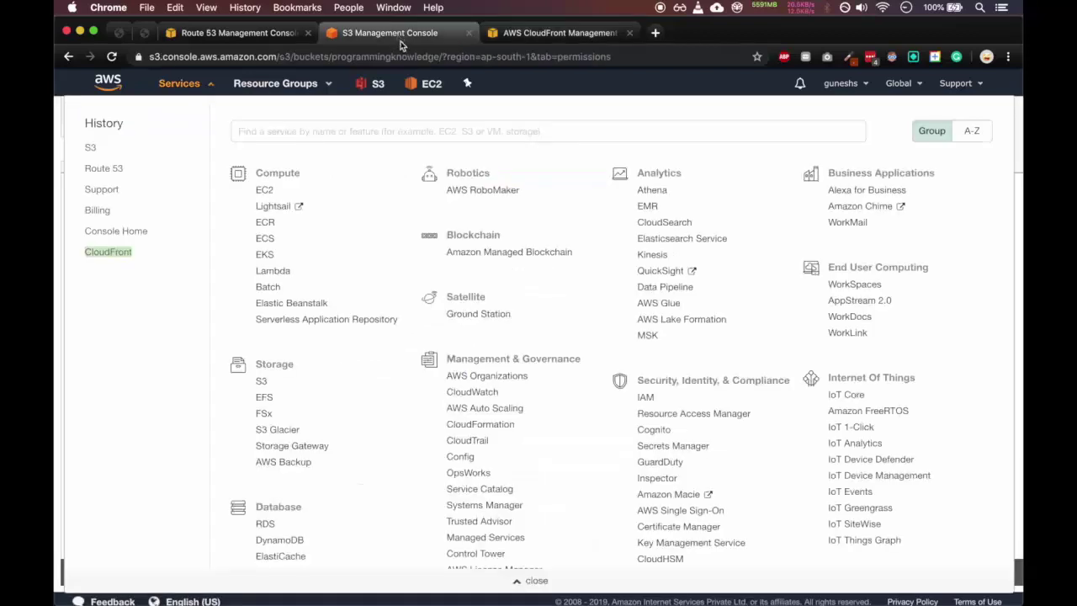
pyautogui.click(186, 82)
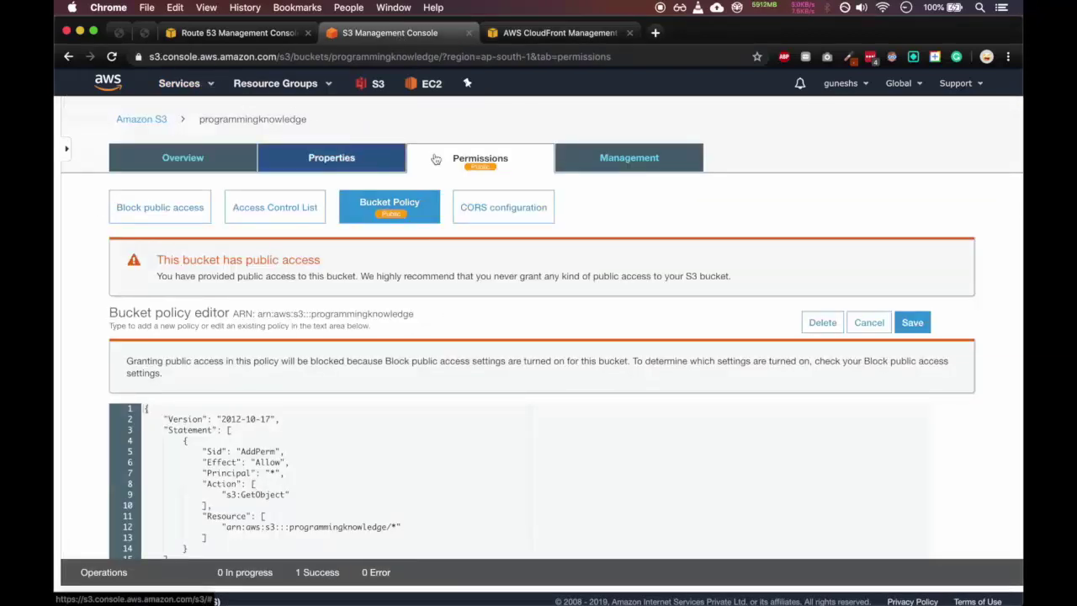
pyautogui.click(239, 162)
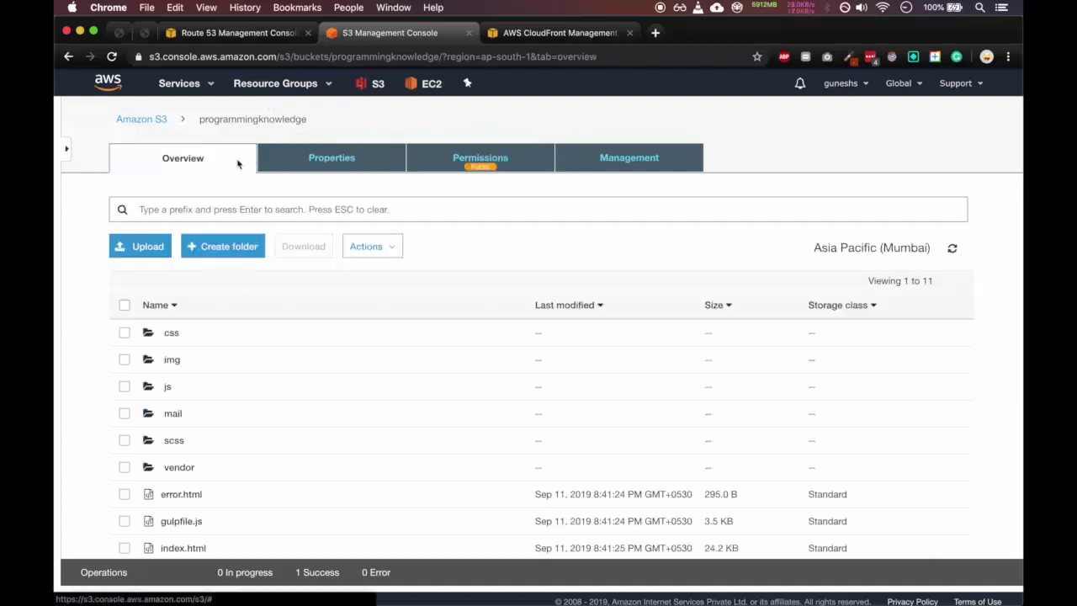
pyautogui.click(311, 159)
pyautogui.click(594, 250)
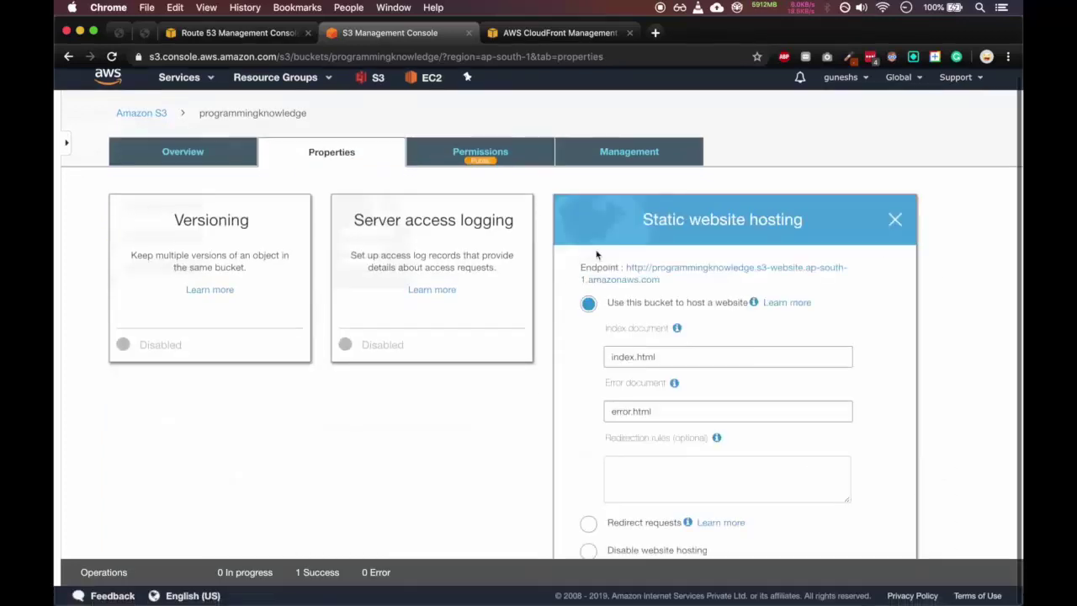
pyautogui.scroll(-1, 684, 240)
pyautogui.scroll(-1, 683, 240)
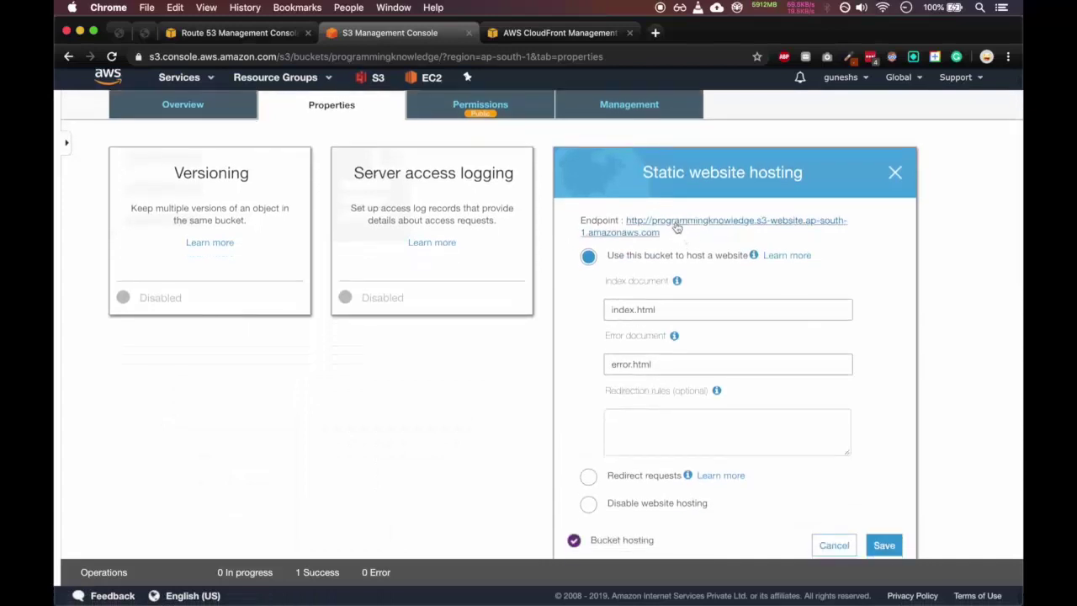
# Step: Open the bucket's website endpoint in a separate tab and look through the hosted page
pyautogui.rightClick(655, 220)
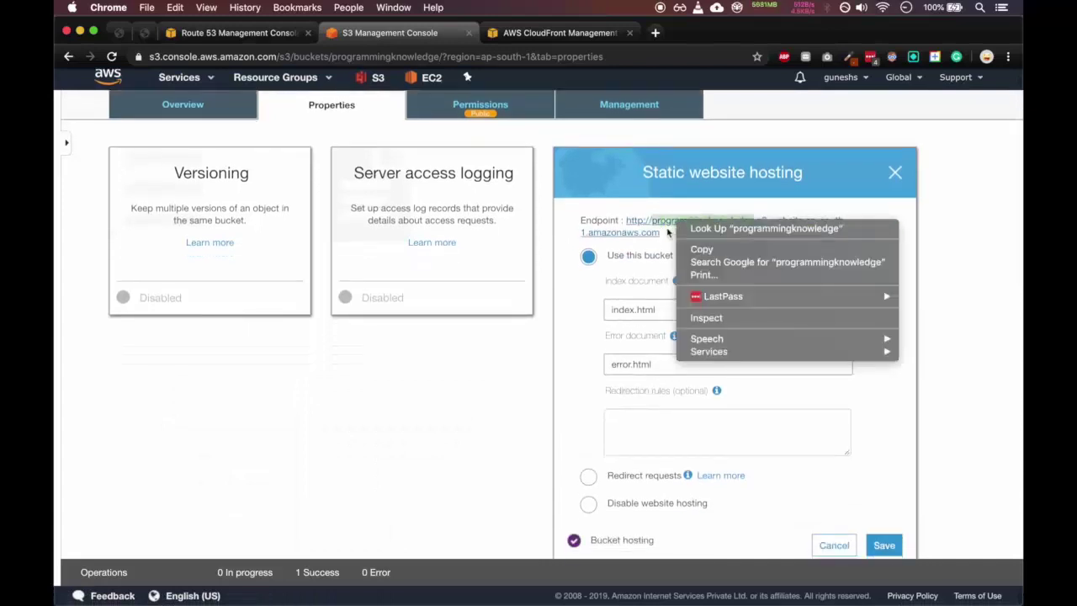
pyautogui.click(661, 242)
pyautogui.click(648, 230)
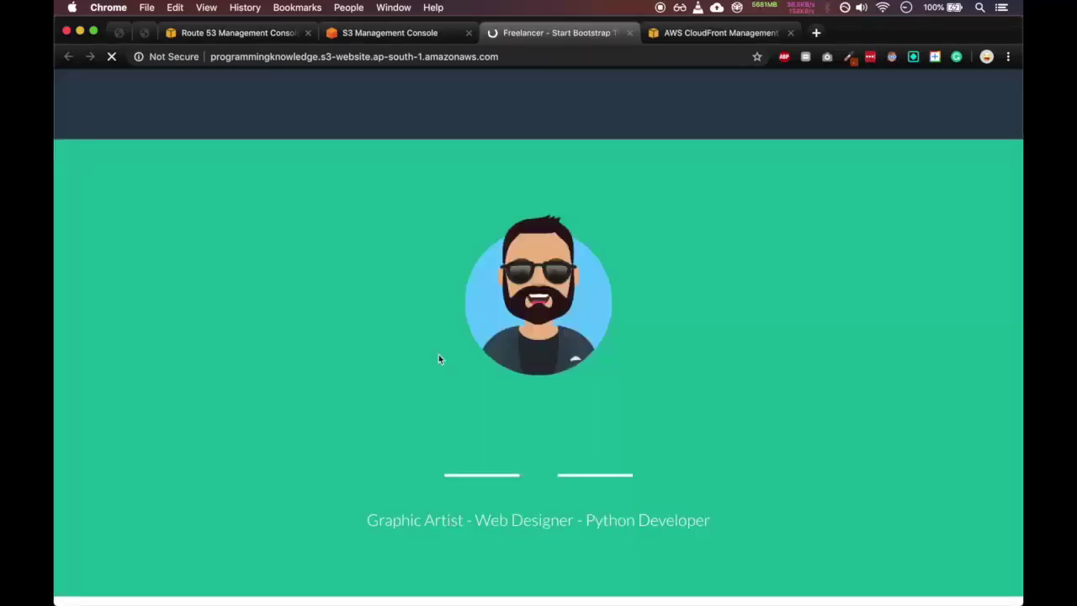
pyautogui.scroll(-20, 438, 359)
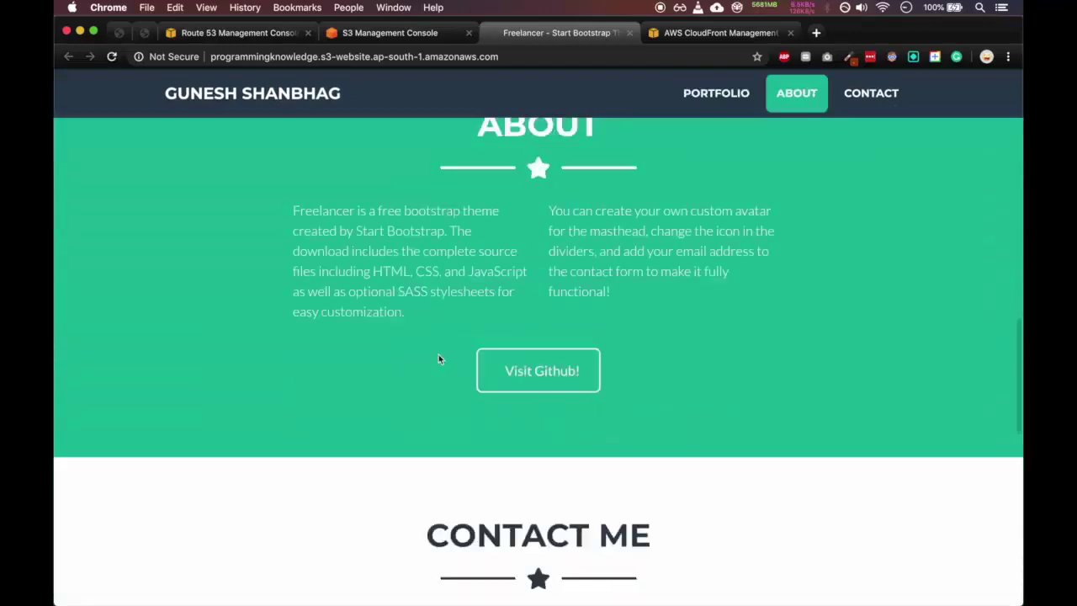
pyautogui.scroll(20, 439, 354)
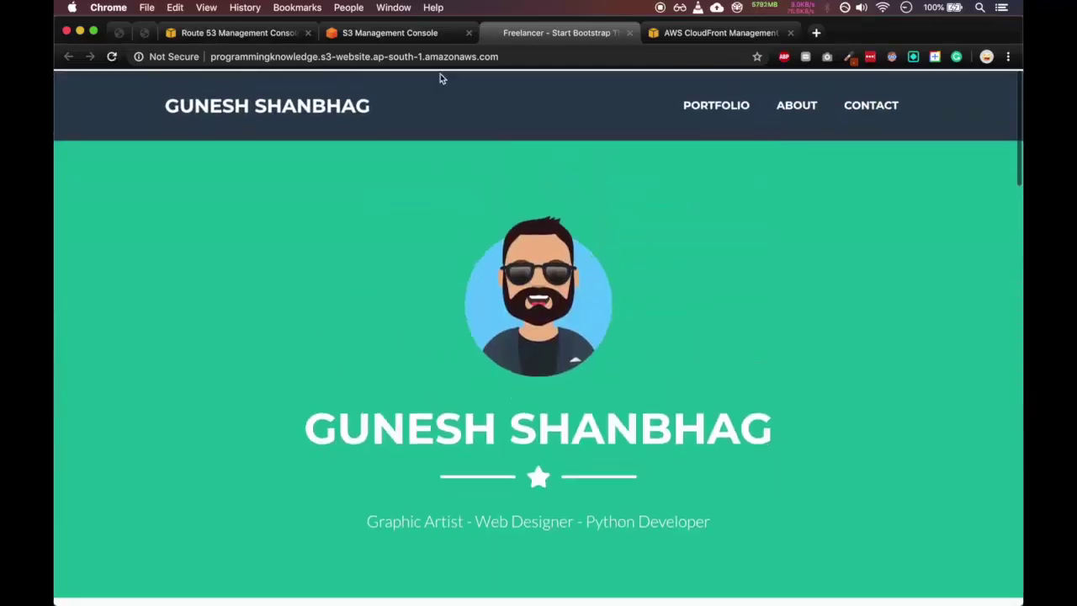
pyautogui.click(423, 38)
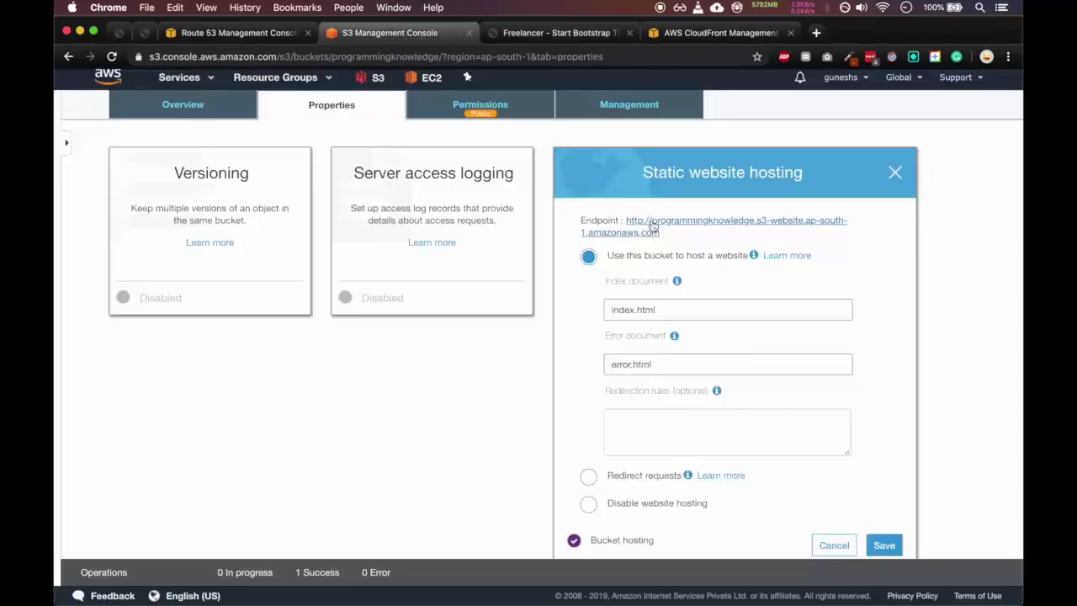
pyautogui.moveTo(653, 218); pyautogui.dragTo(665, 240)
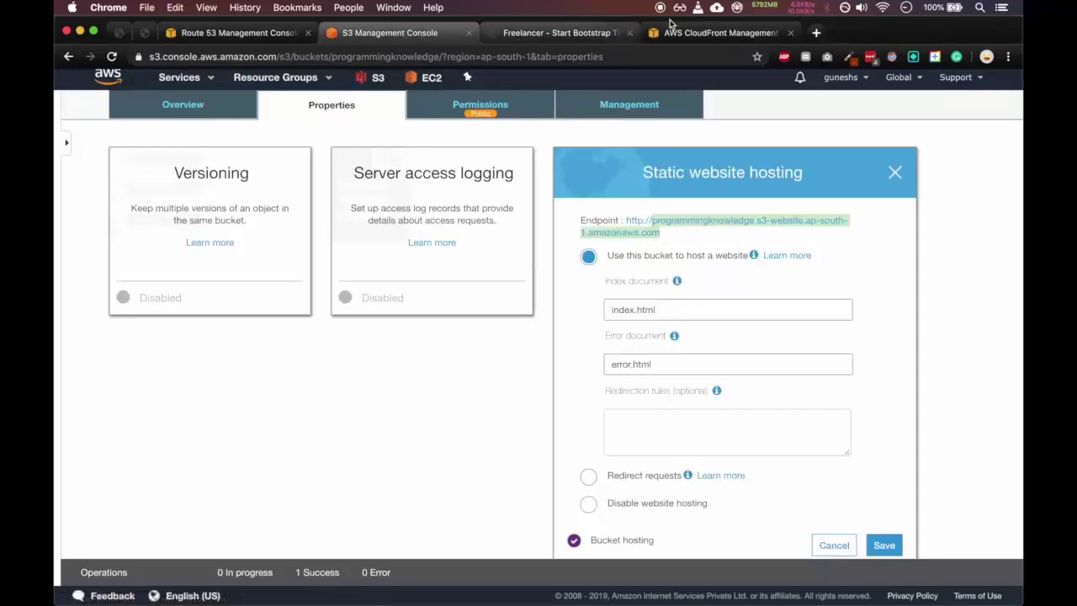
pyautogui.click(673, 31)
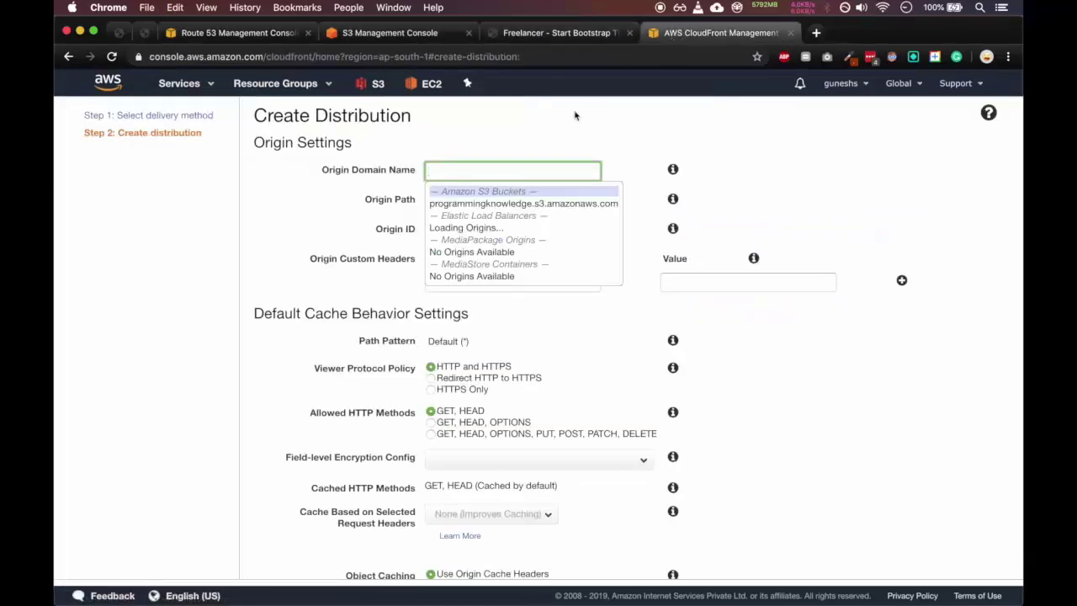
pyautogui.press('super+v')
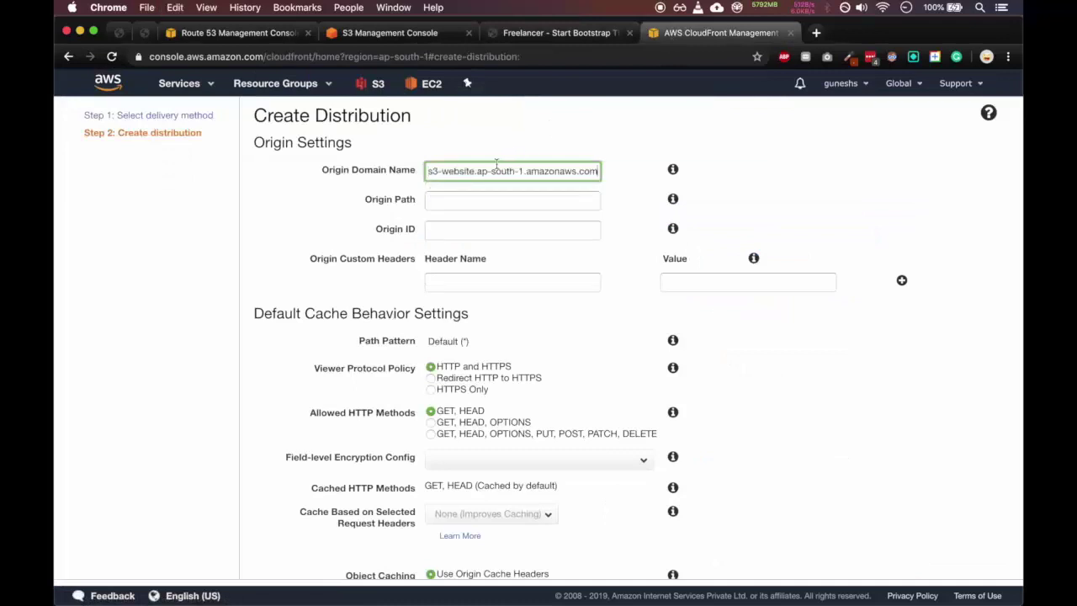
pyautogui.press('super+a')
pyautogui.press('super+Left')
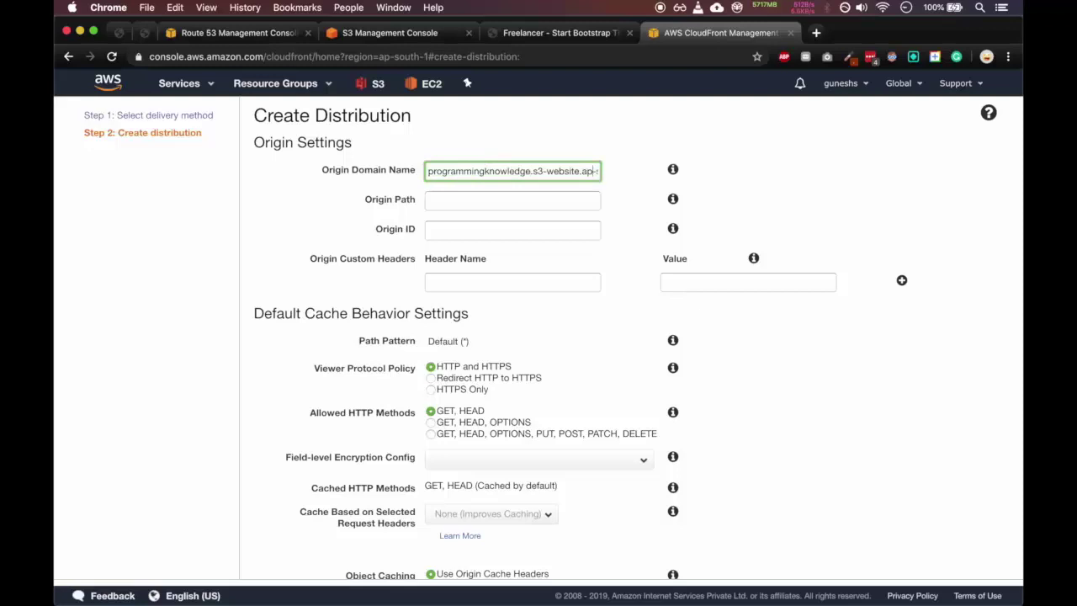
pyautogui.hotkey('alt', 'Right')
# Step: Compare the origin with the endpoint in S3 and create the CloudFront distribution, leaving the remaining settings at their defaults
pyautogui.click(424, 37)
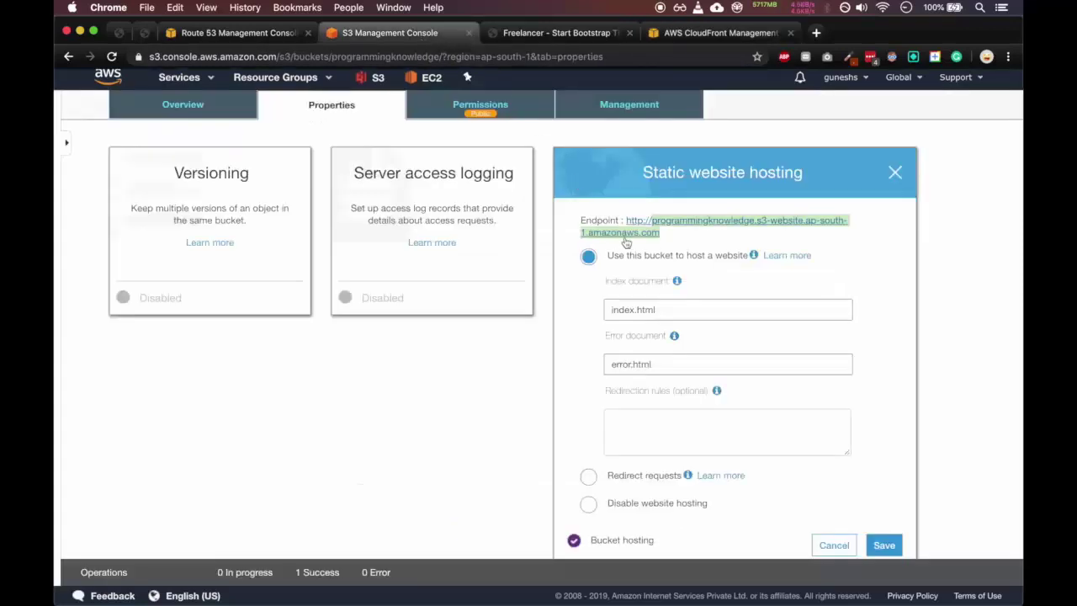
pyautogui.click(680, 34)
pyautogui.scroll(-10, 510, 308)
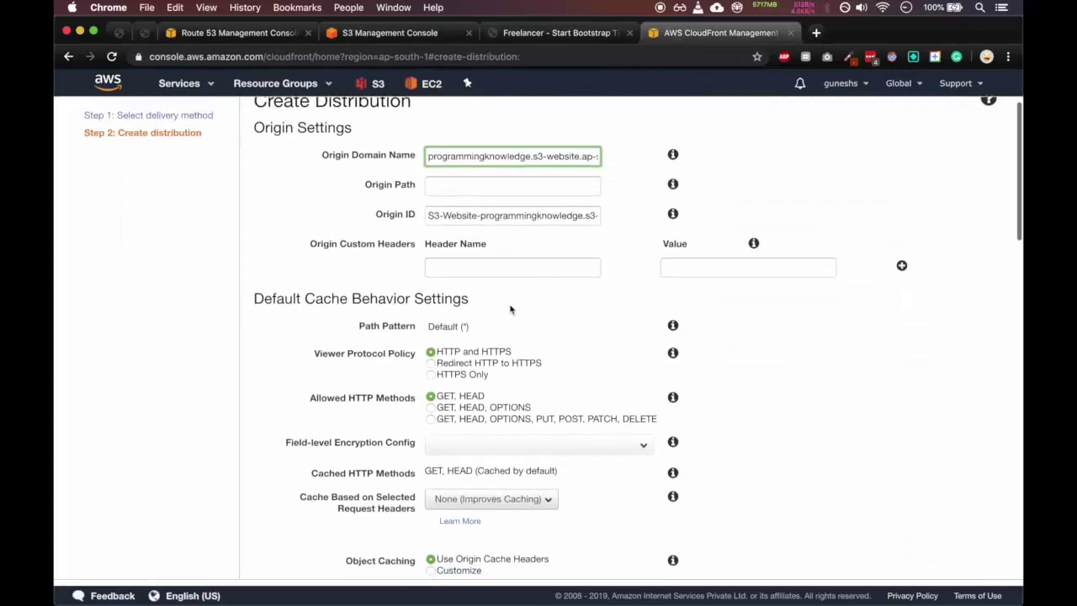
pyautogui.scroll(-18, 510, 308)
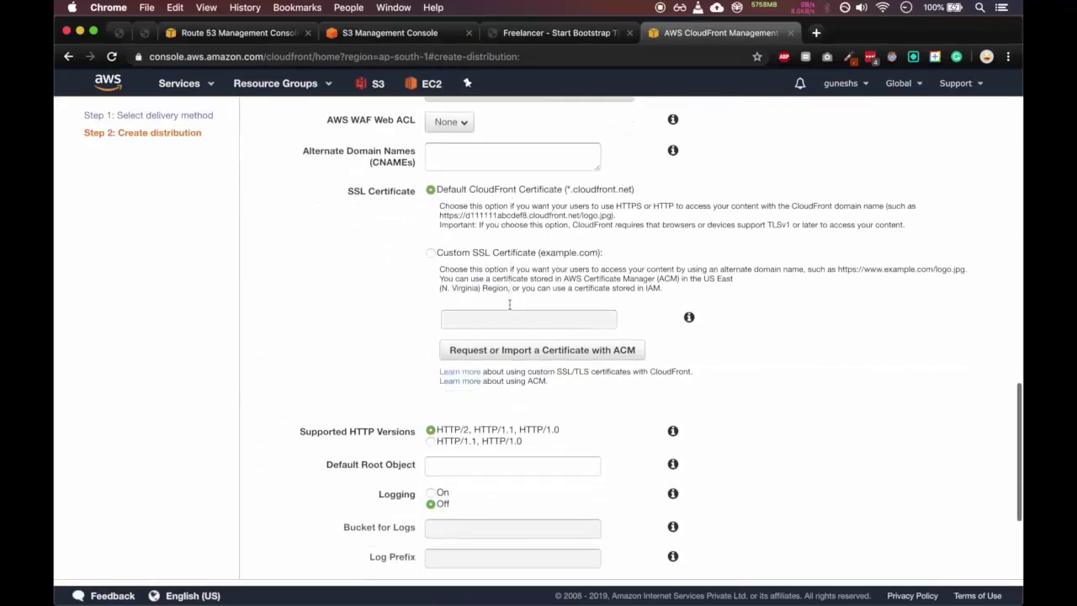
pyautogui.click(955, 559)
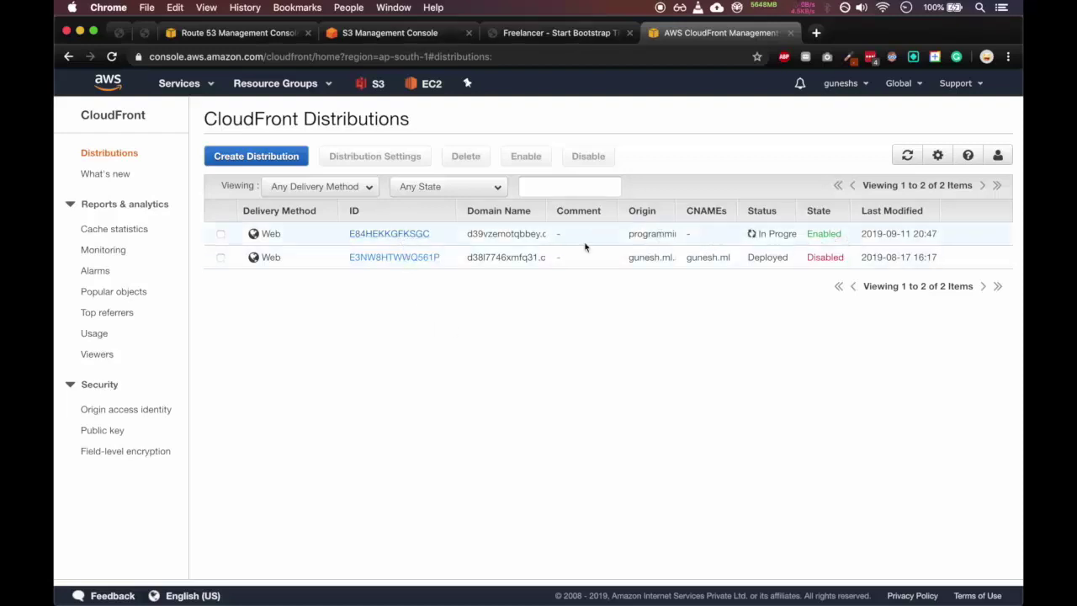
# Step: Edit the new distribution's general settings and enter programmingknowledge.ga as its alternate domain name (CNAME), reusing the name copied from Route 53
pyautogui.click(409, 235)
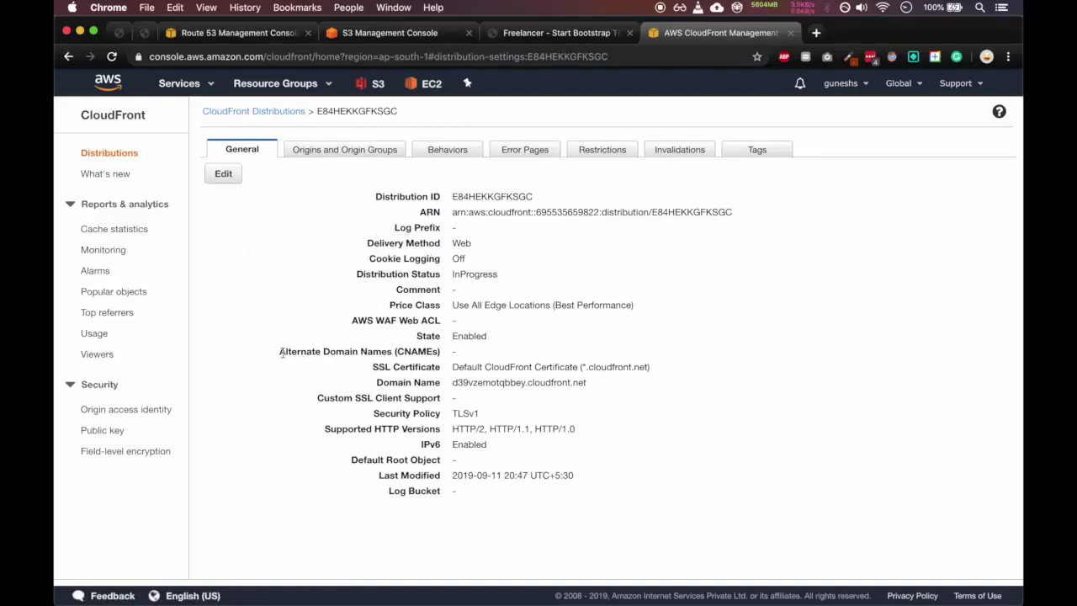
pyautogui.moveTo(282, 352); pyautogui.dragTo(457, 351)
pyautogui.click(234, 179)
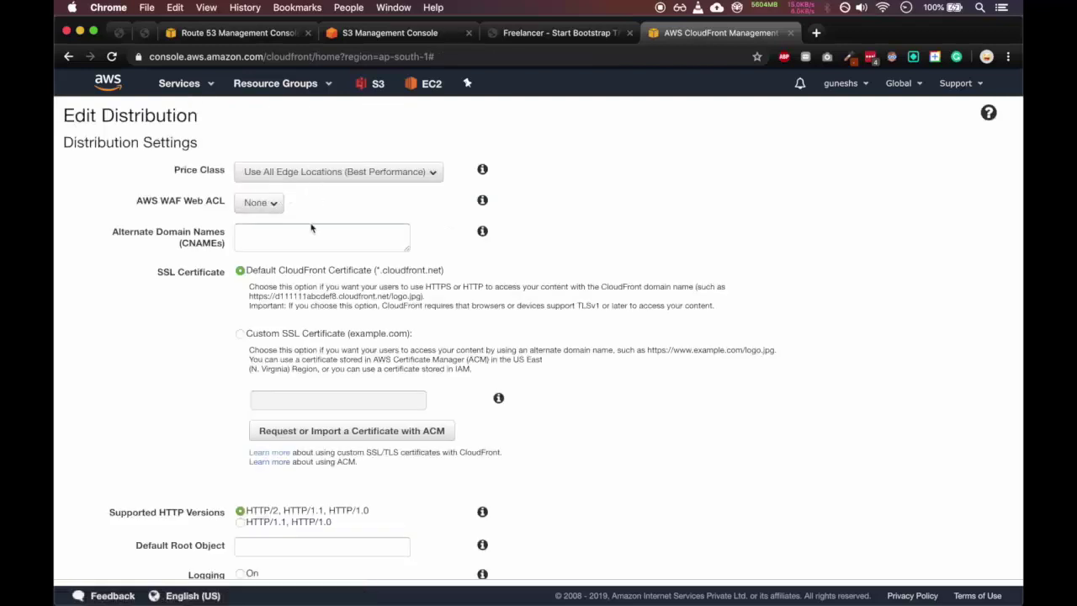
pyautogui.click(306, 237)
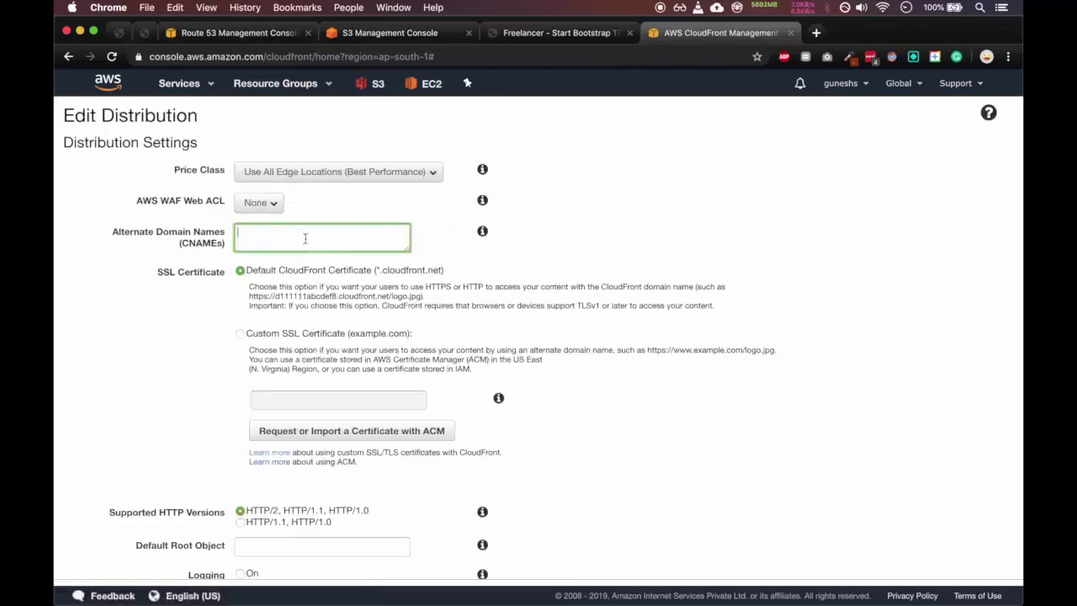
pyautogui.click(343, 39)
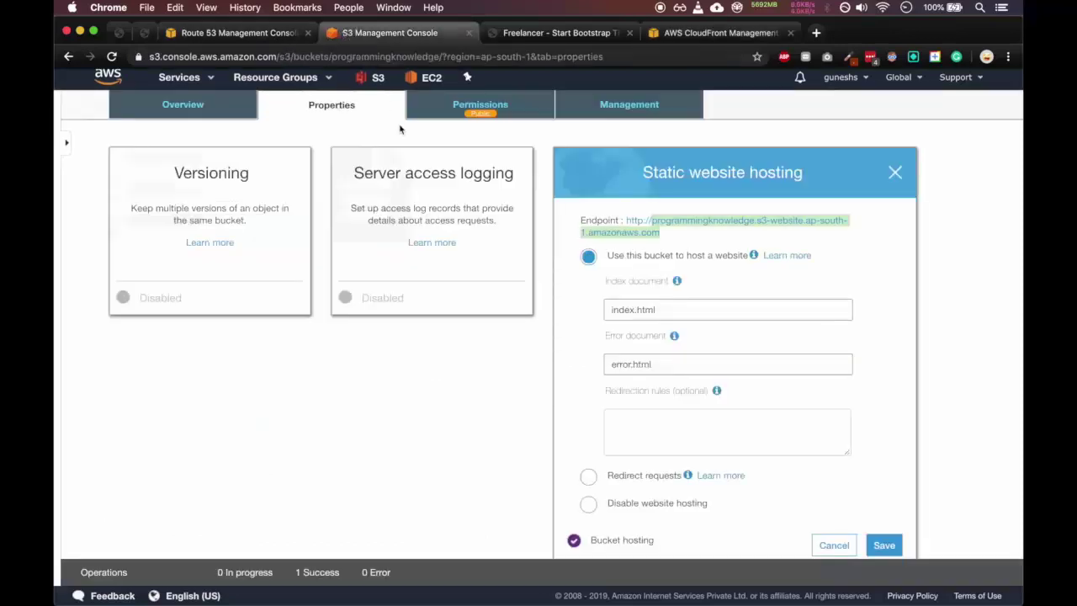
pyautogui.click(279, 37)
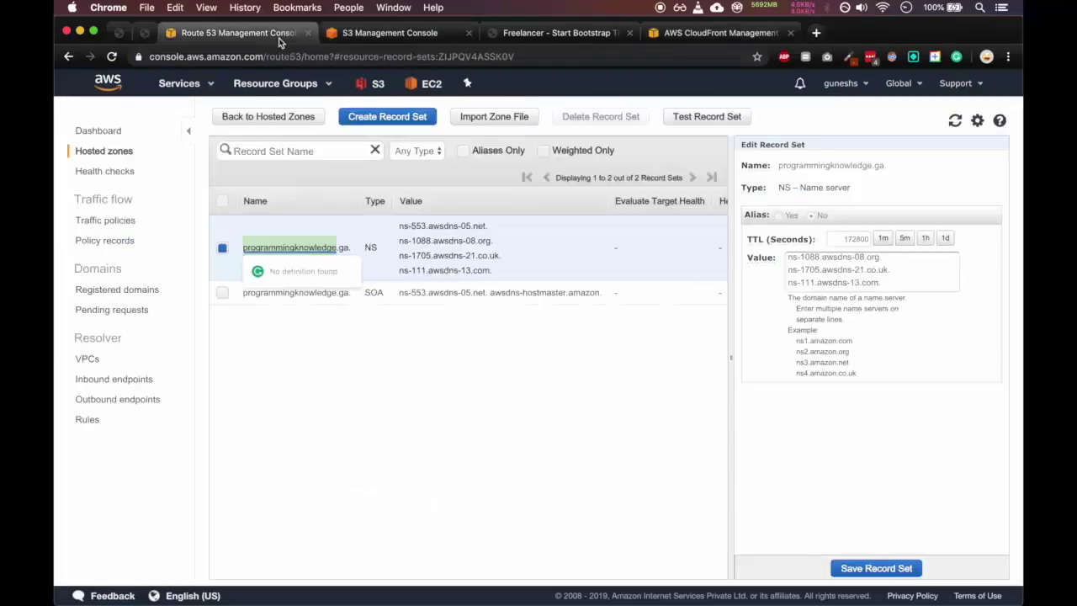
pyautogui.click(670, 33)
pyautogui.press('super+v')
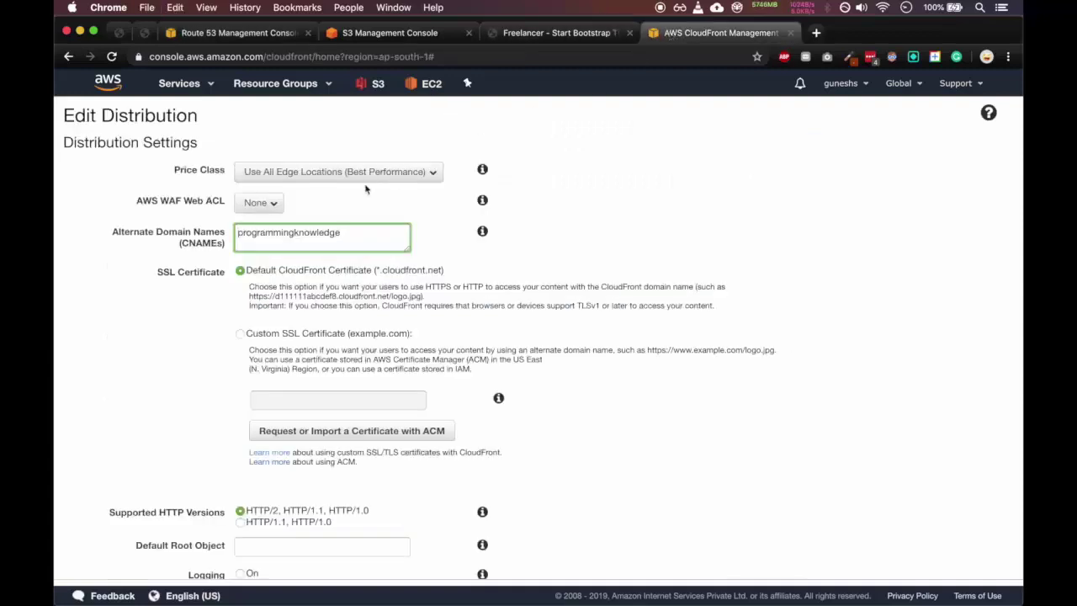
# Step: Choose a custom SSL certificate for the distribution and start requesting one with AWS Certificate Manager
pyautogui.scroll(-2, 498, 242)
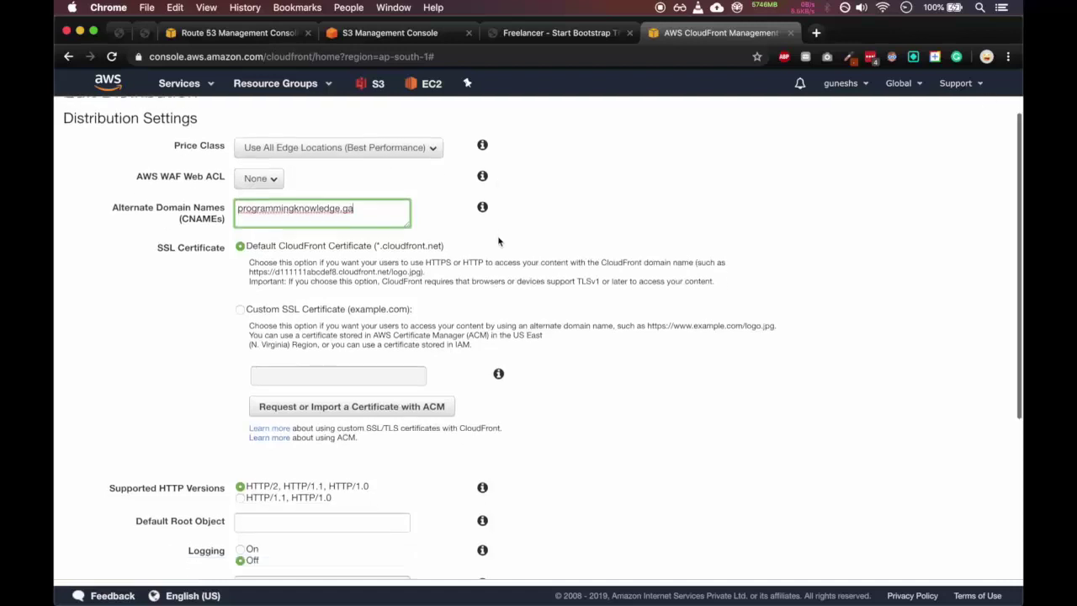
pyautogui.click(391, 267)
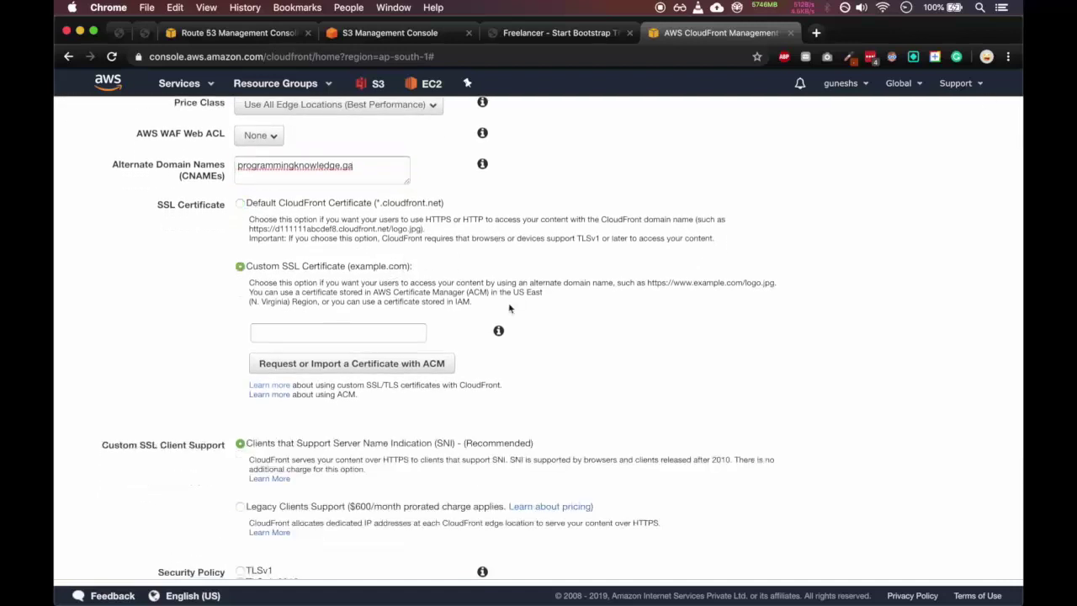
pyautogui.scroll(-2, 510, 308)
pyautogui.click(374, 305)
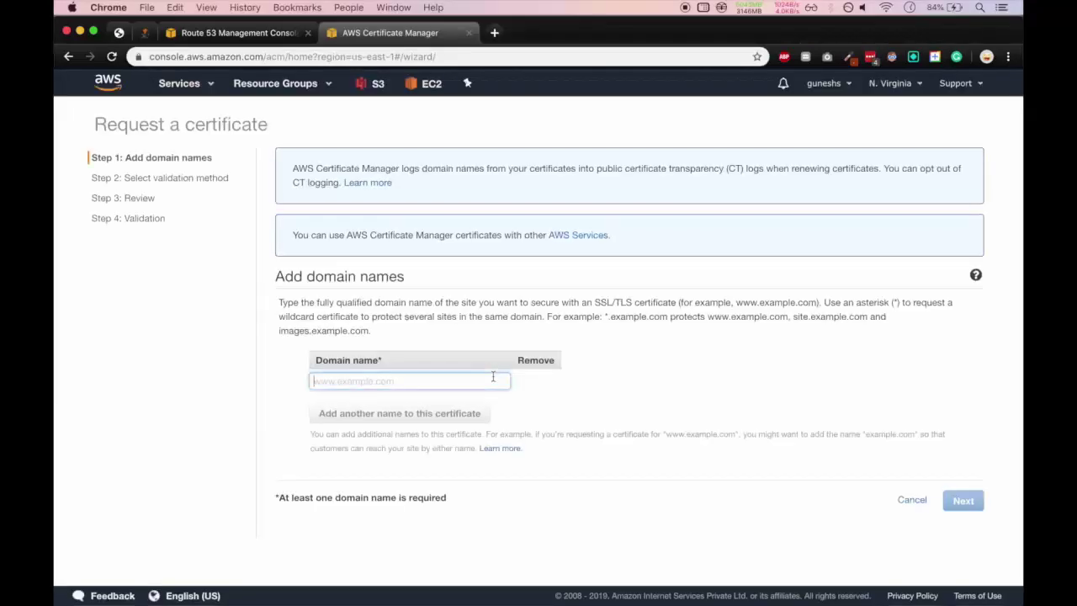
# Step: Request a certificate for the domain name programmingknowledge.ga using DNS validation
pyautogui.write('programmingknowledge')
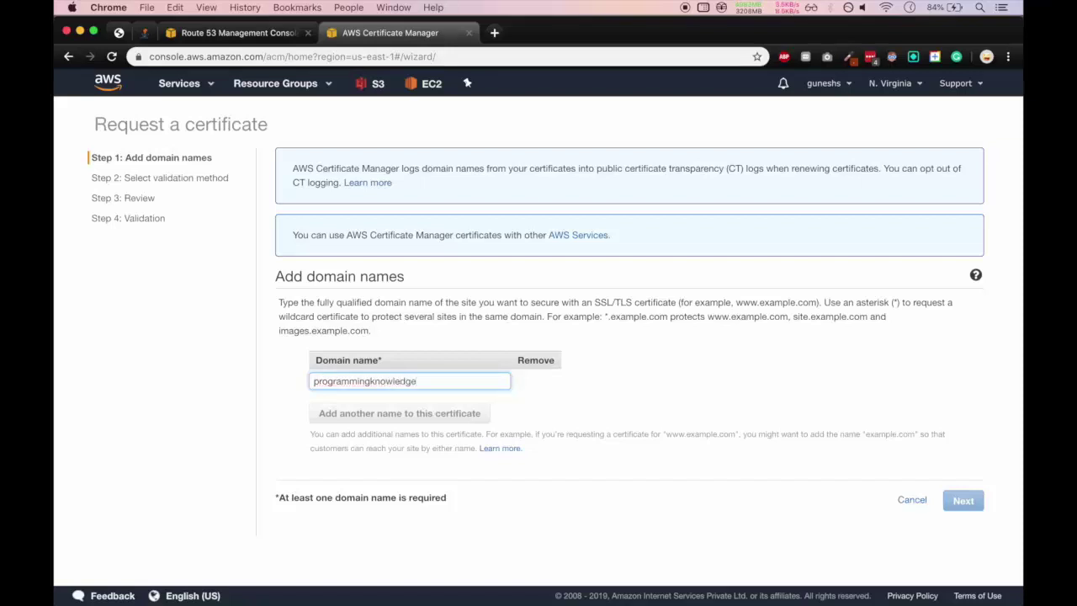
pyautogui.write('.ga')
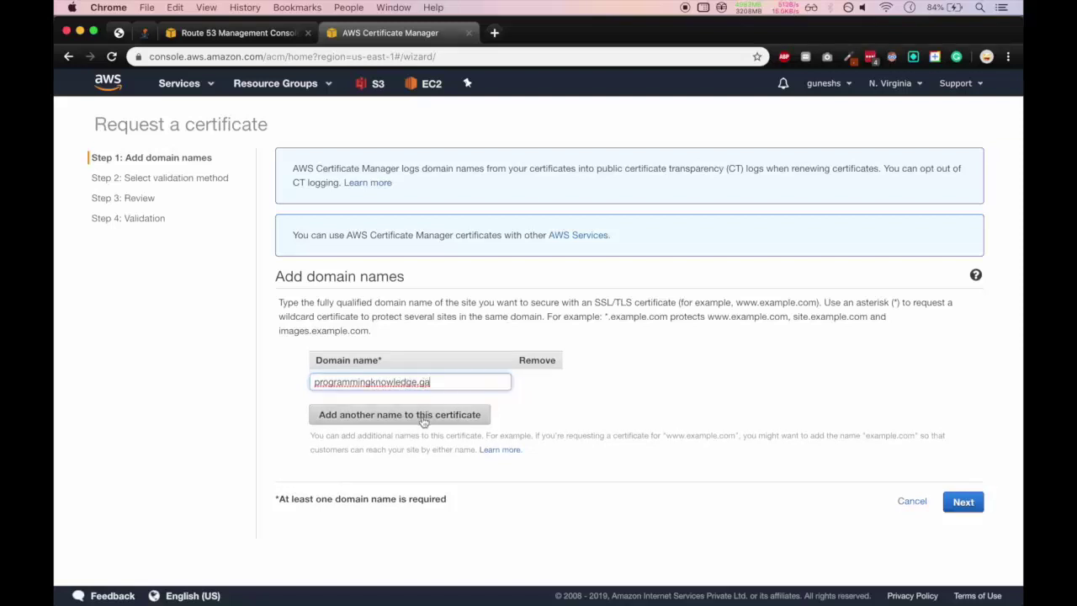
pyautogui.click(962, 503)
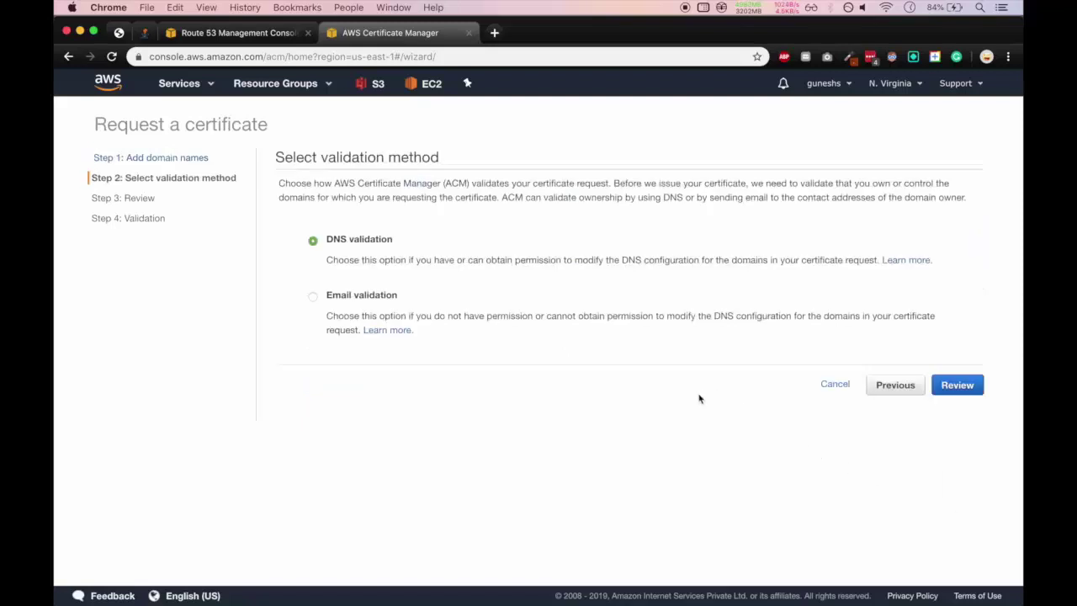
pyautogui.click(942, 385)
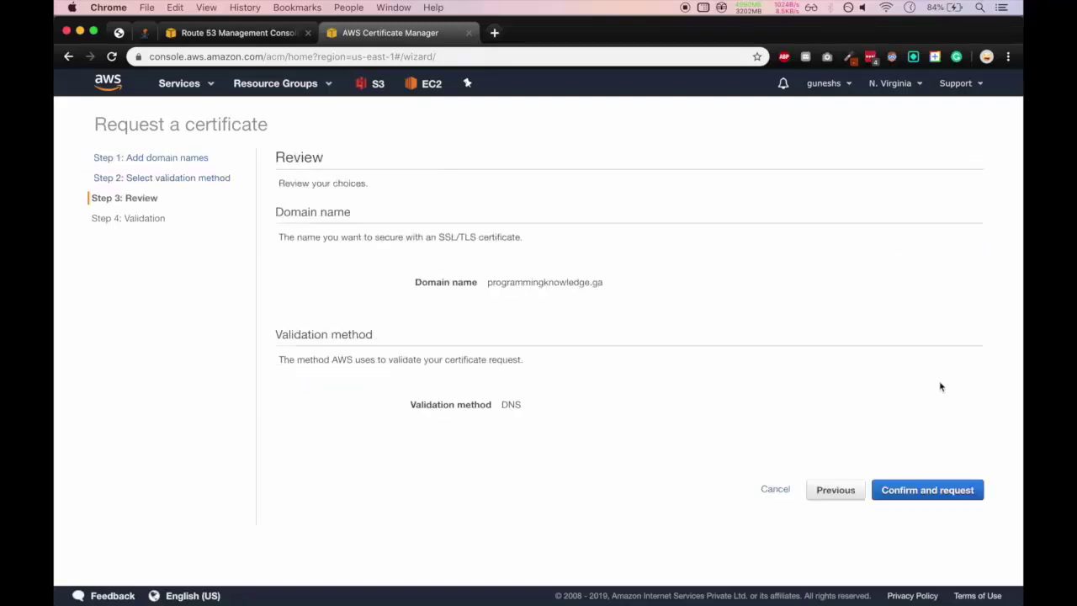
pyautogui.click(955, 486)
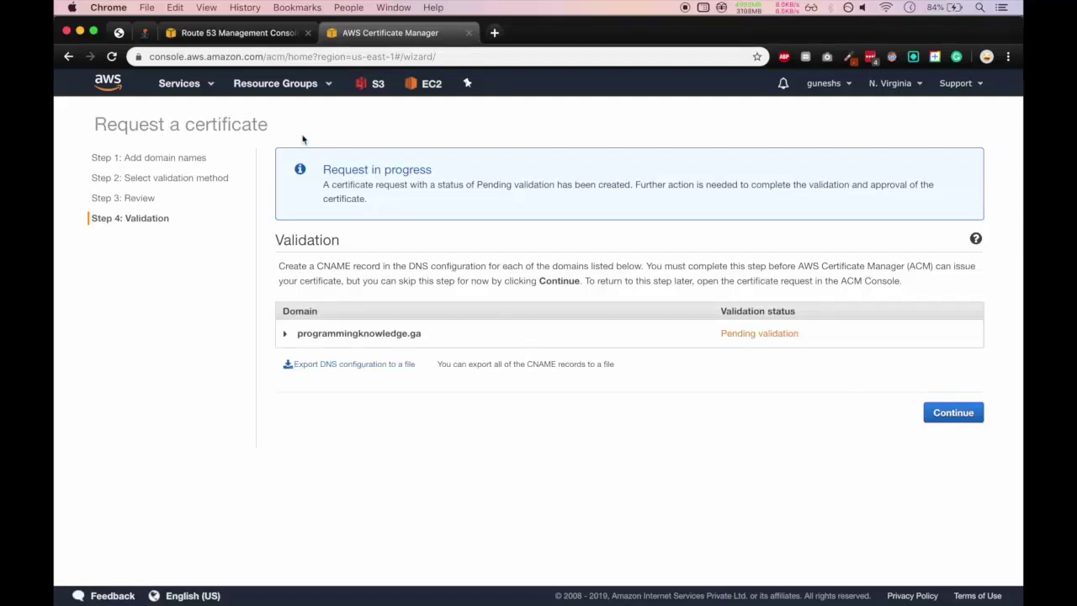
# Step: Delete the leftover CNAME validation record set from the programmingknowledge.ga hosted zone in Route 53
pyautogui.click(246, 34)
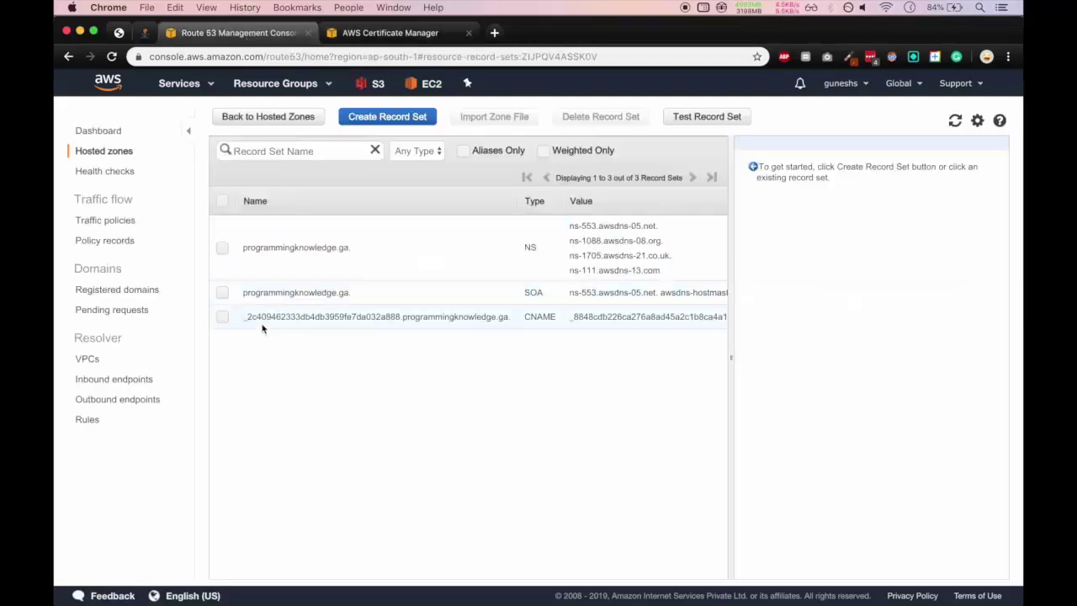
pyautogui.click(223, 318)
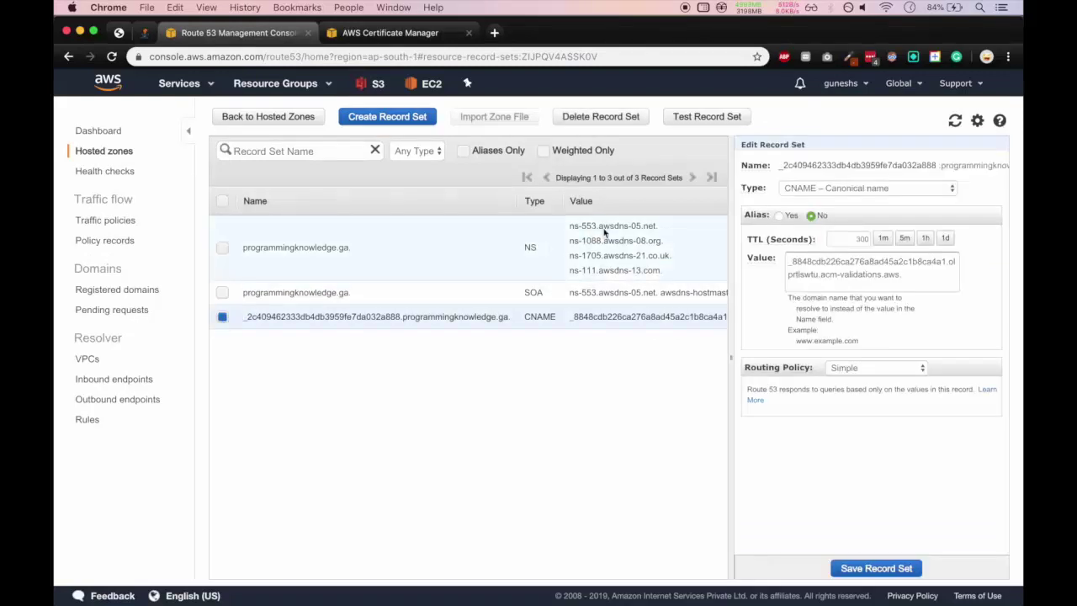
pyautogui.click(633, 122)
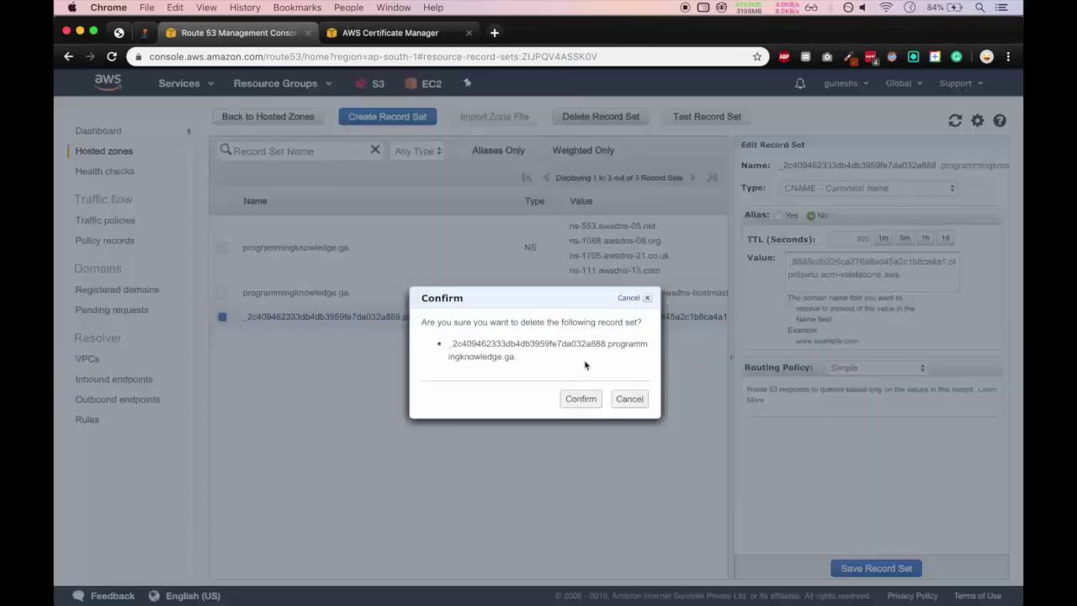
pyautogui.click(582, 407)
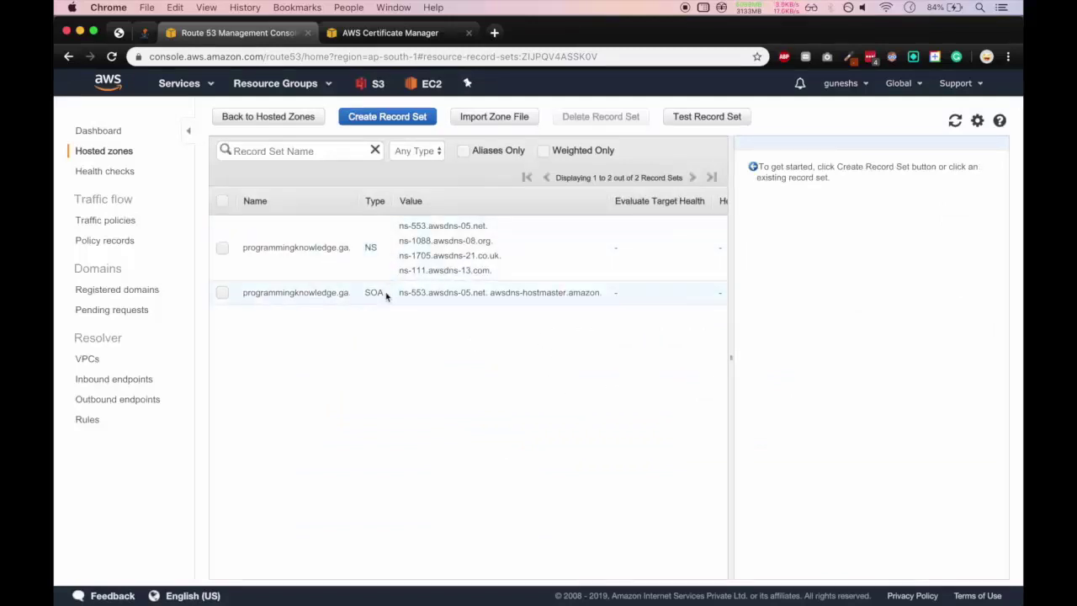
# Step: Expand the programmingknowledge.ga entry in the certificate request and review its validation status and required CNAME record
pyautogui.click(407, 33)
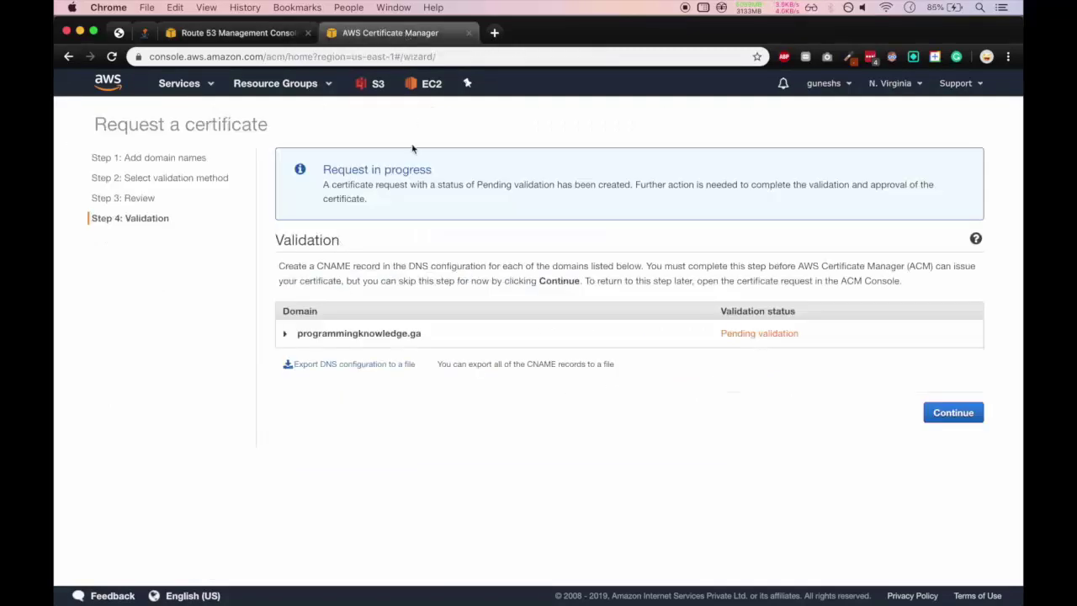
pyautogui.click(310, 335)
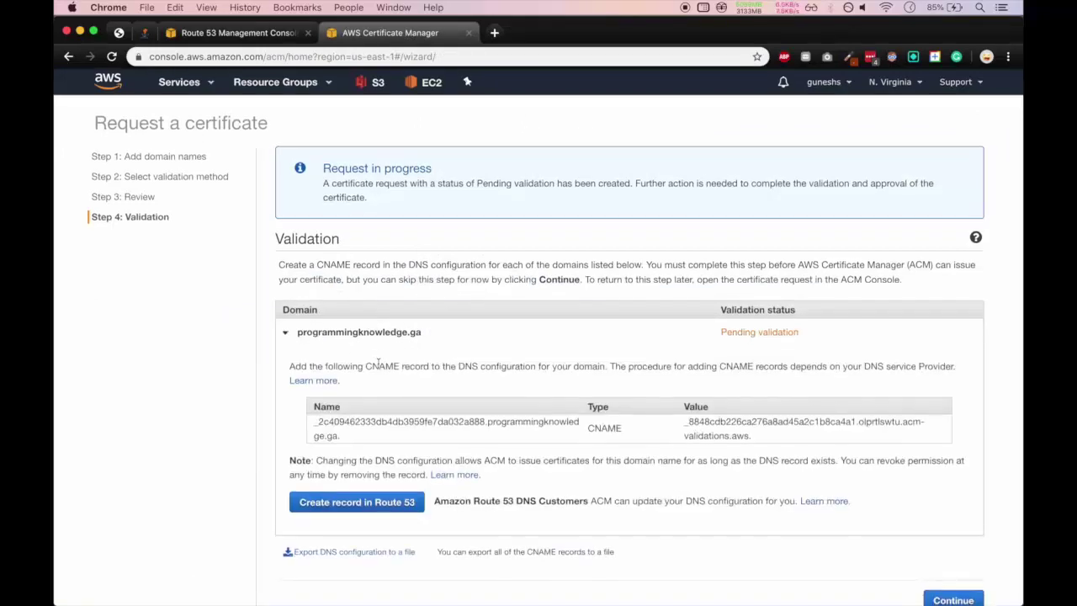
pyautogui.scroll(-1, 378, 366)
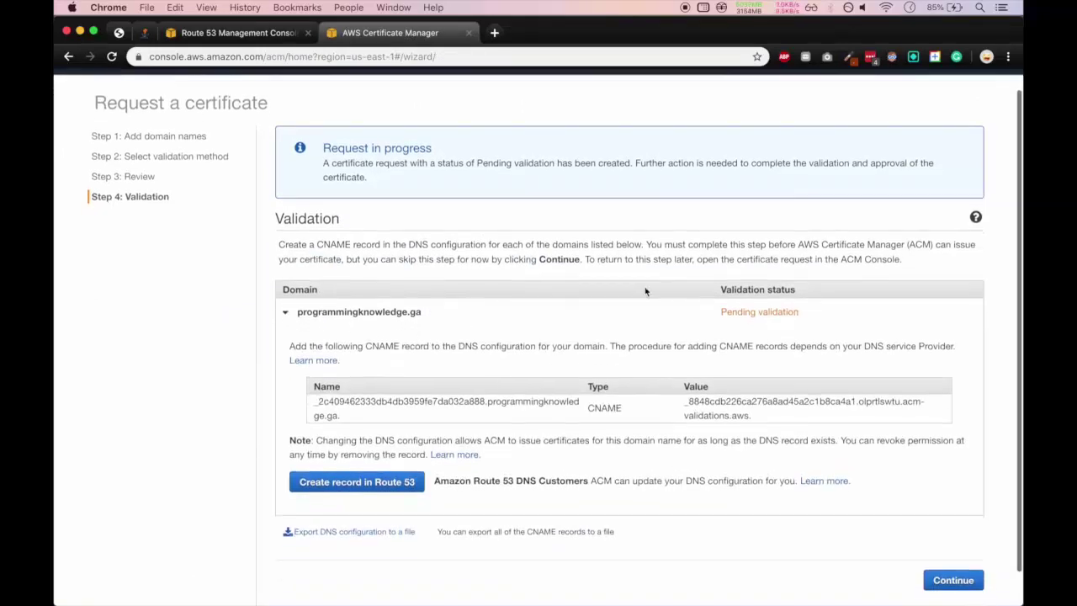
pyautogui.moveTo(720, 312); pyautogui.dragTo(798, 311)
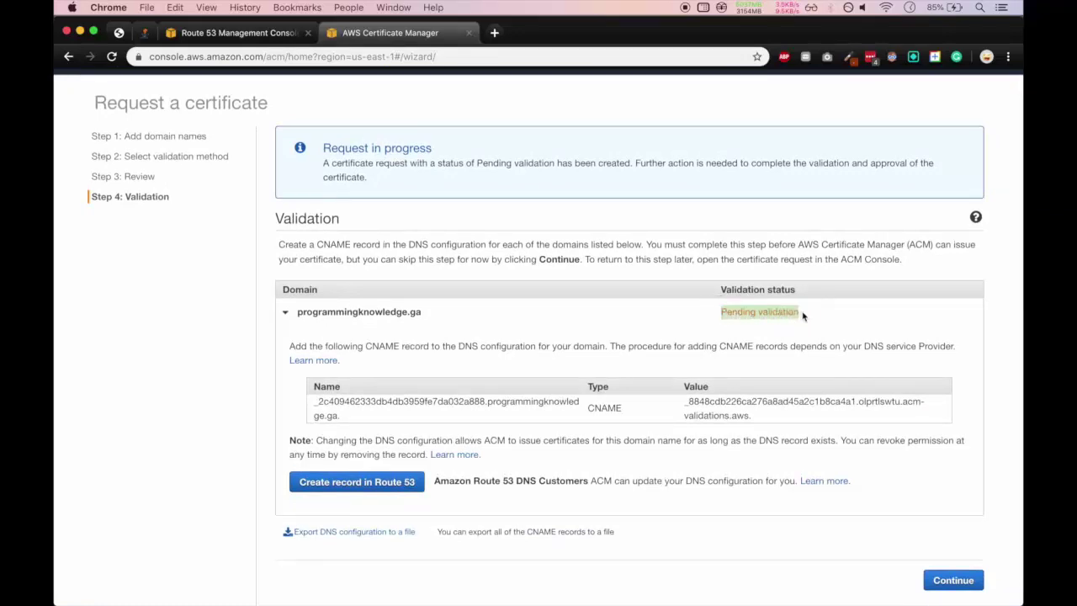
pyautogui.scroll(-2, 799, 344)
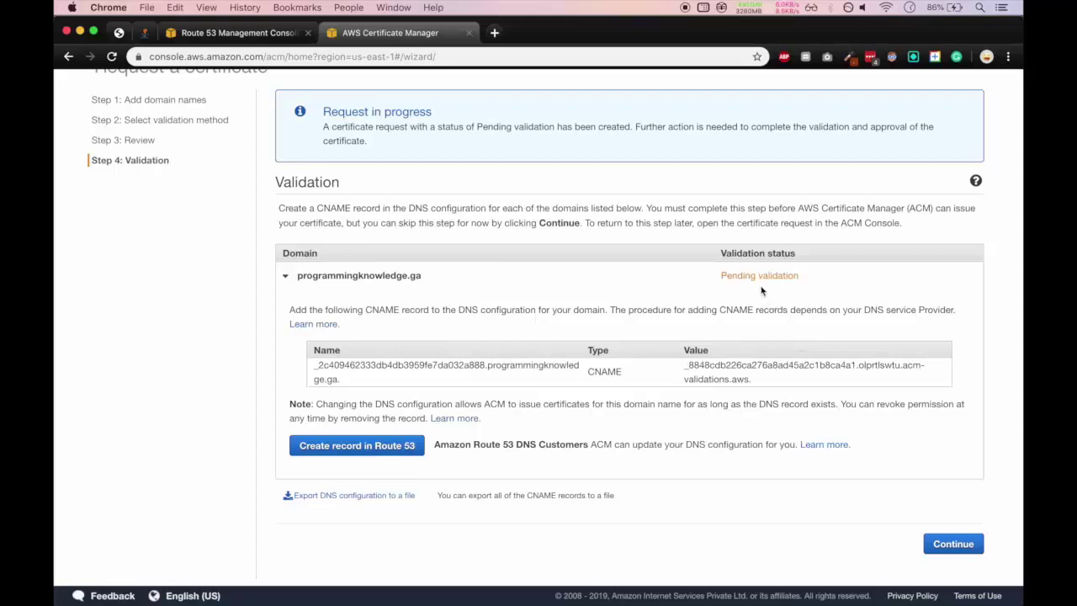
pyautogui.scroll(1, 524, 382)
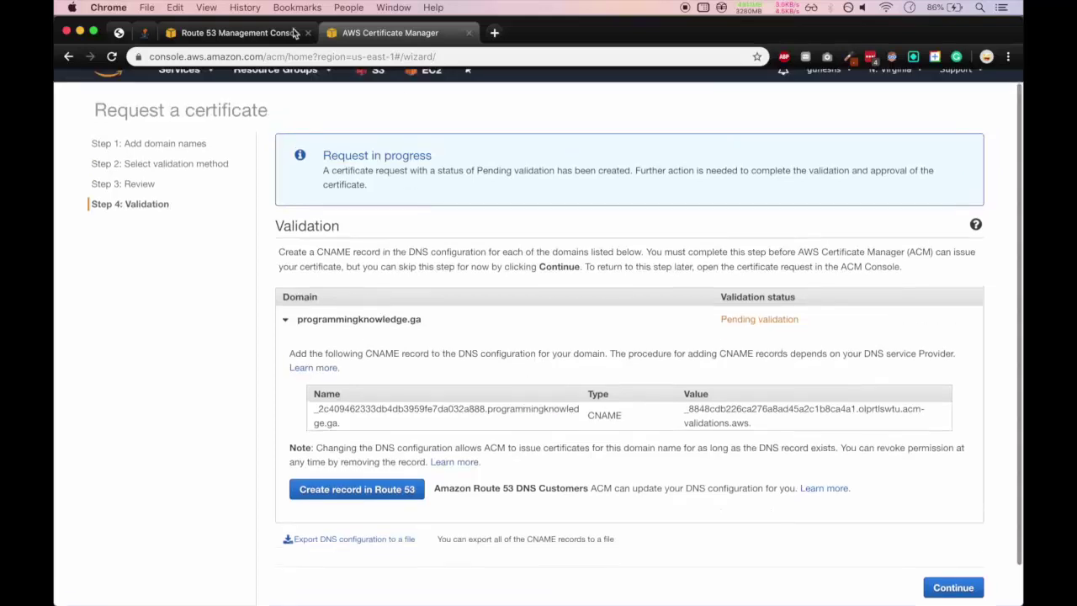
# Step: Refresh the record sets of the Route 53 hosted zone and check which records it contains
pyautogui.click(253, 32)
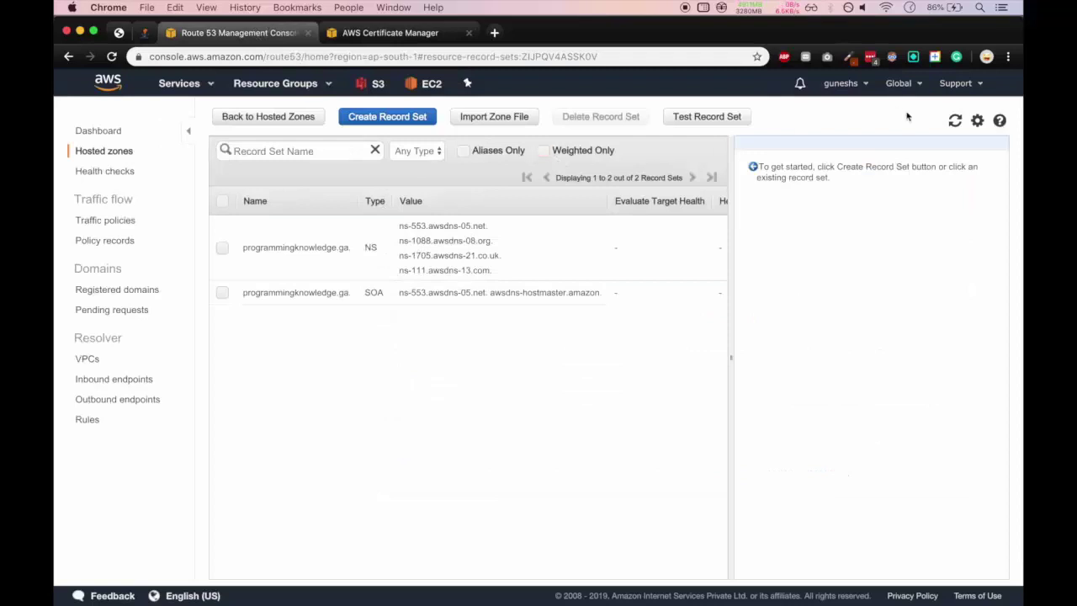
pyautogui.click(957, 121)
pyautogui.hscroll(5, 636, 365)
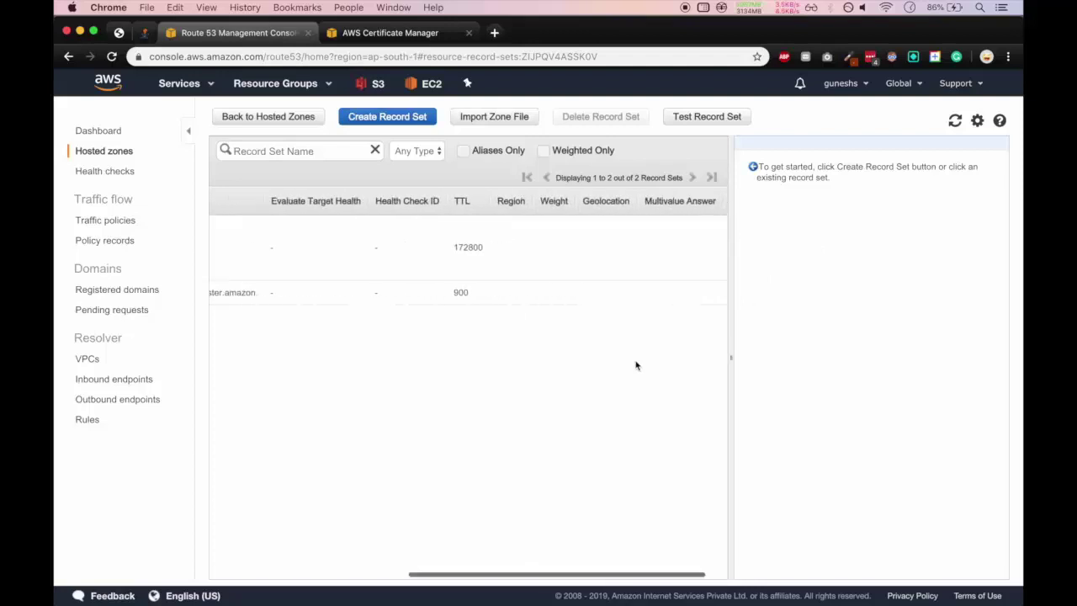
pyautogui.hscroll(-5, 636, 365)
# Step: Create the certificate's CNAME validation record in the programmingknowledge.ga Route 53 hosted zone directly from Certificate Manager
pyautogui.click(395, 33)
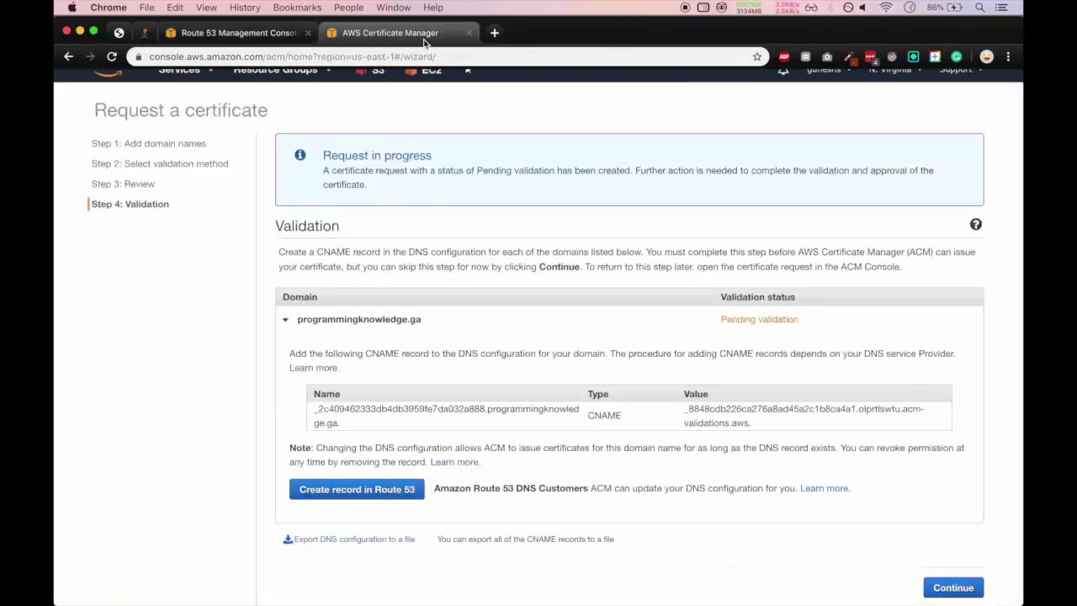
pyautogui.scroll(-1, 381, 441)
pyautogui.click(376, 452)
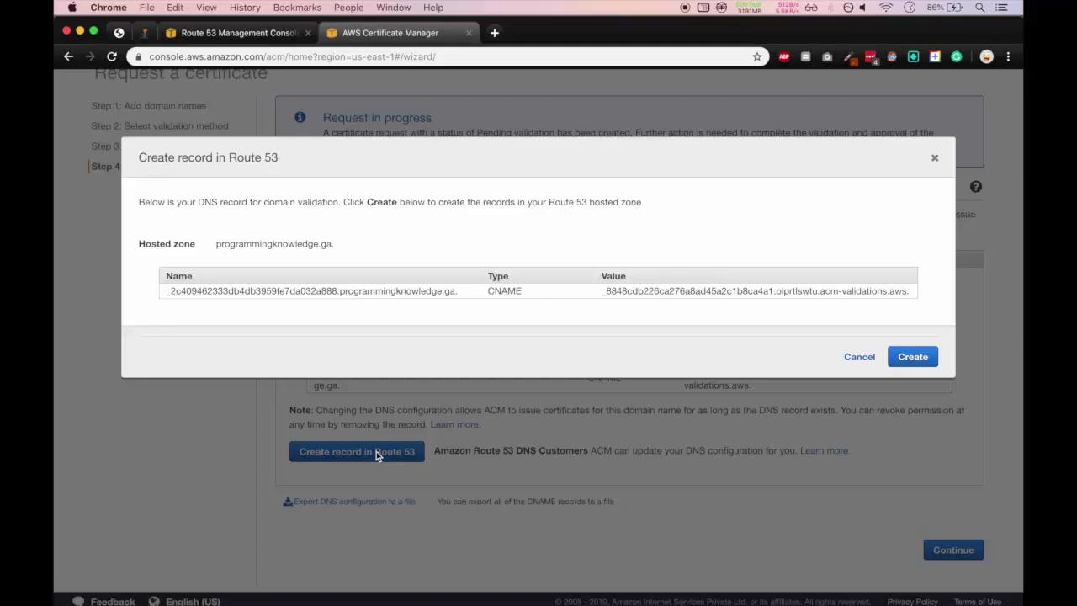
pyautogui.click(435, 291)
pyautogui.click(908, 354)
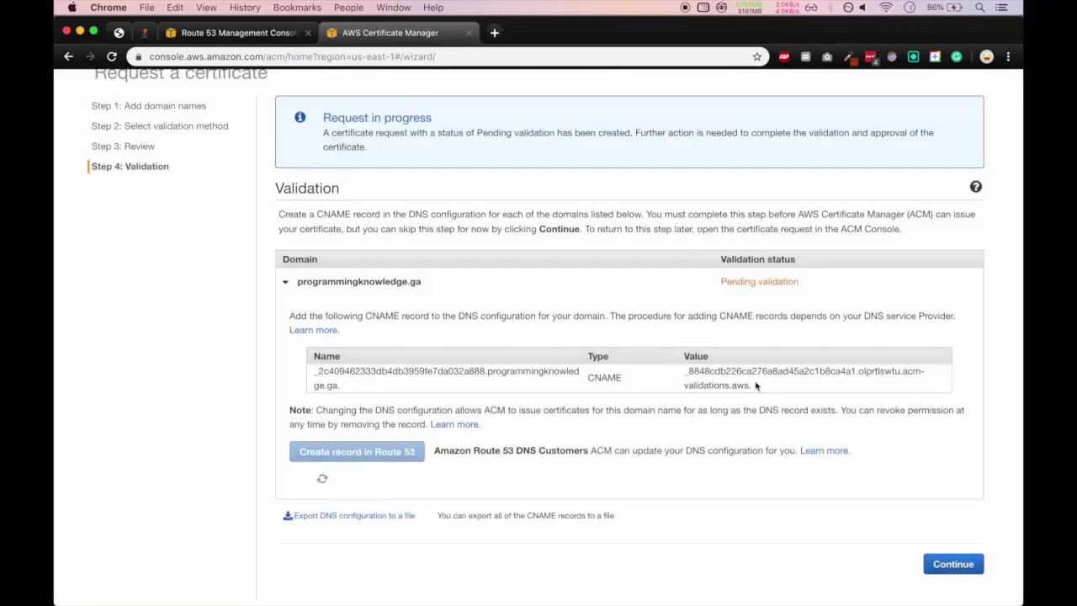
# Step: Refresh the hosted zone, inspect the new CNAME record's details, and check the validation status back in Certificate Manager
pyautogui.click(211, 34)
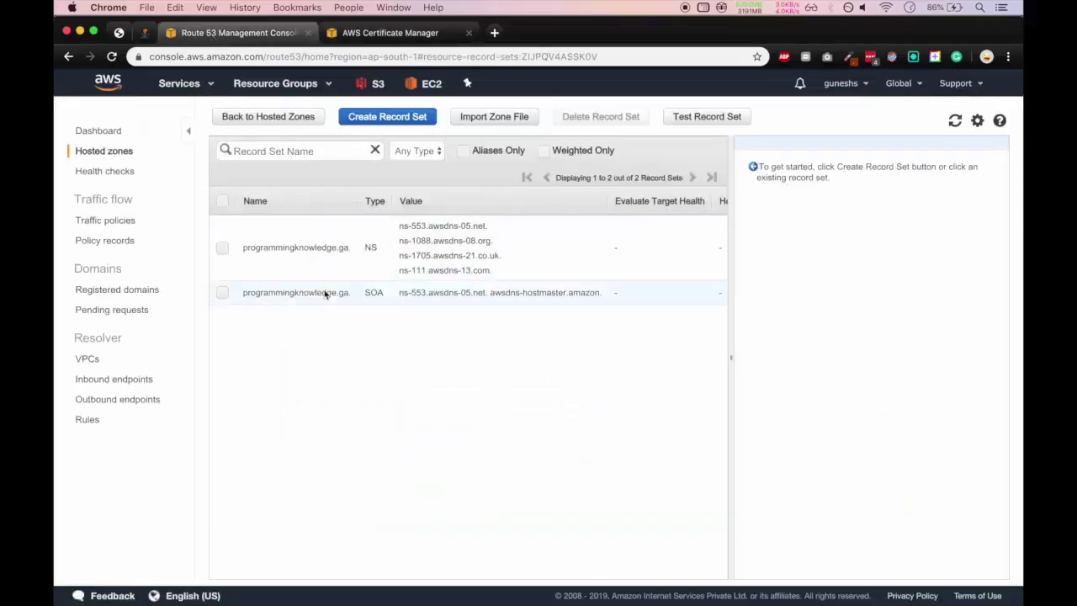
pyautogui.click(954, 121)
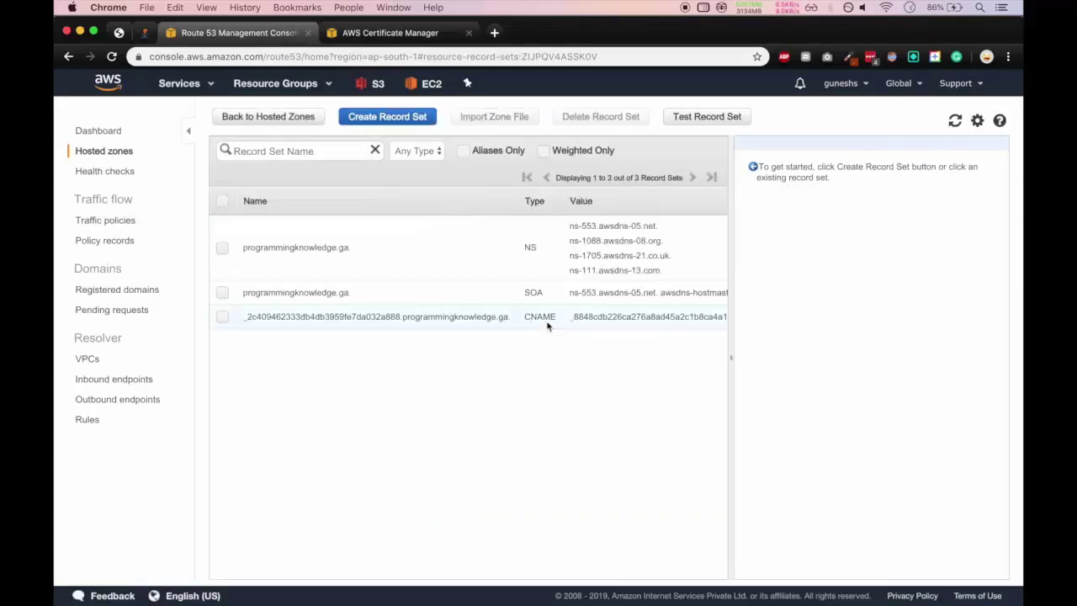
pyautogui.click(545, 326)
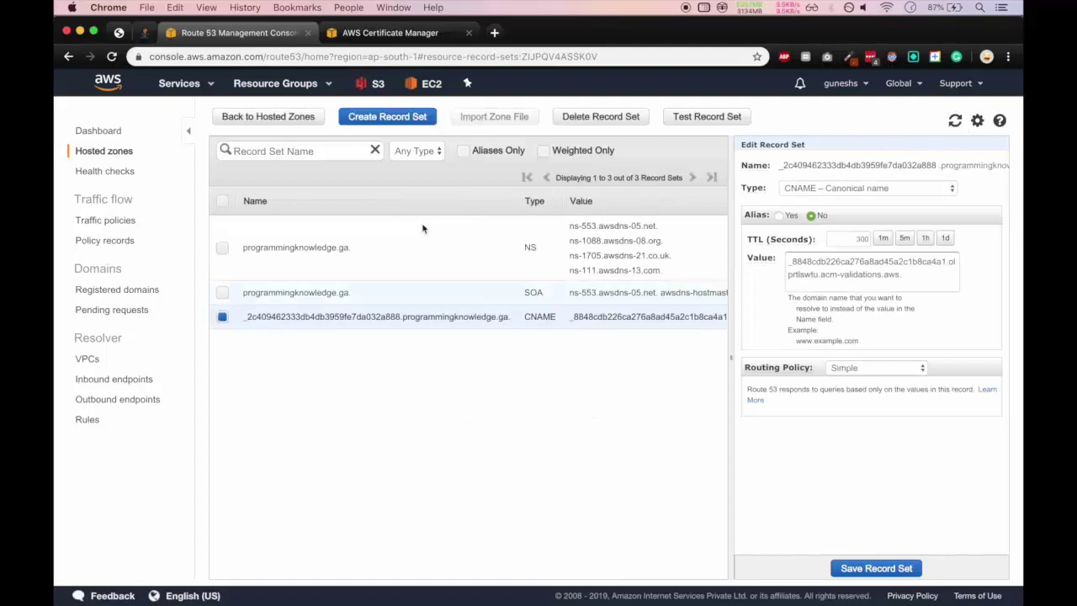
pyautogui.click(413, 34)
pyautogui.scroll(-2, 489, 249)
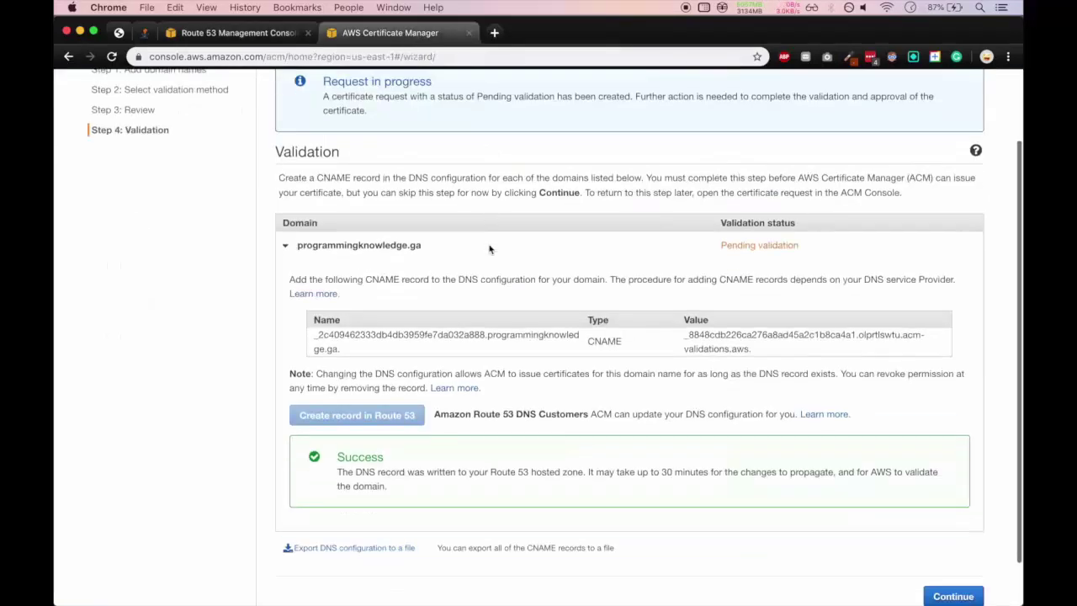
# Step: Review the CNAME record and validation status for programmingknowledge.ga in the certificate request
pyautogui.scroll(-1, 488, 249)
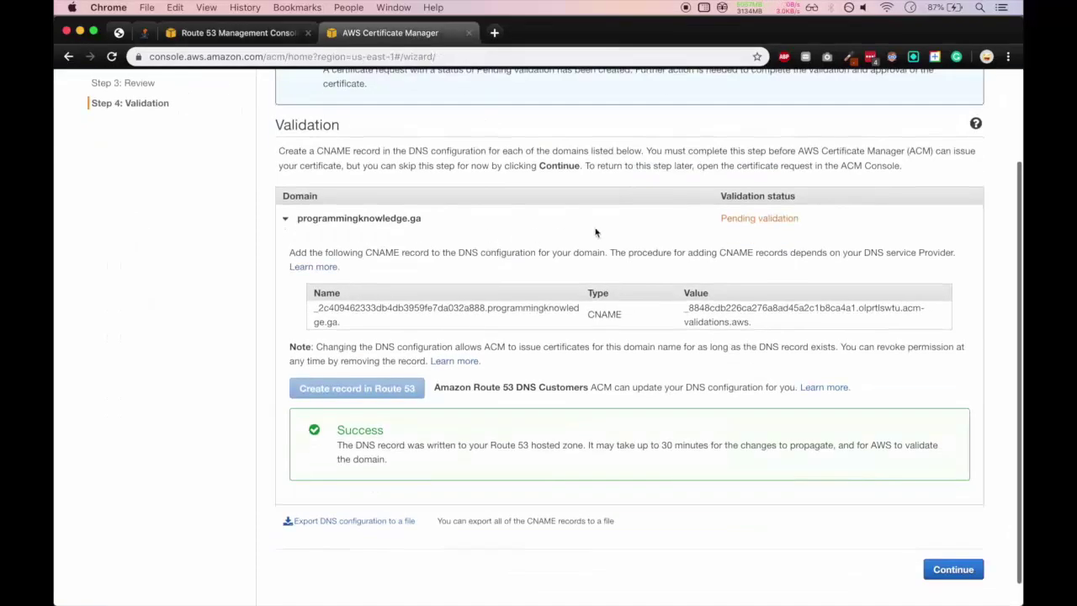
pyautogui.scroll(-1, 558, 476)
pyautogui.click(560, 464)
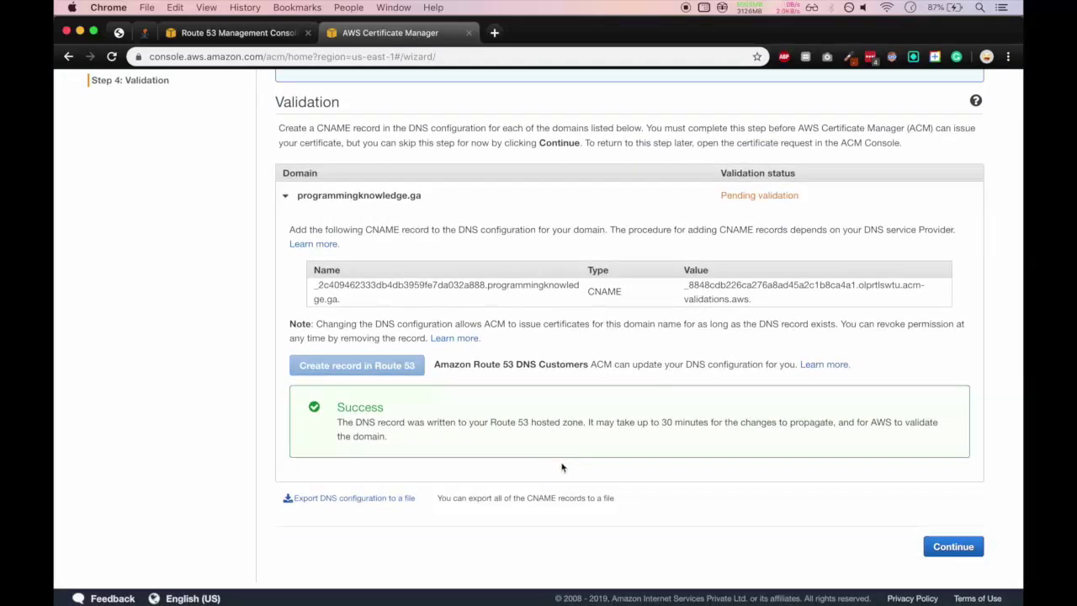
pyautogui.scroll(4, 585, 395)
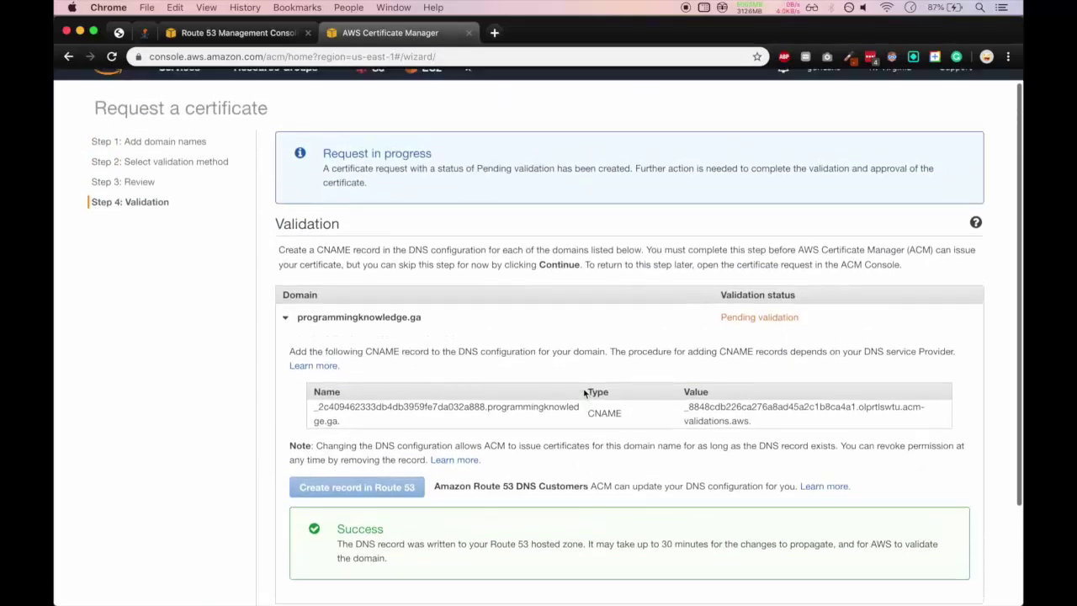
pyautogui.scroll(1, 592, 363)
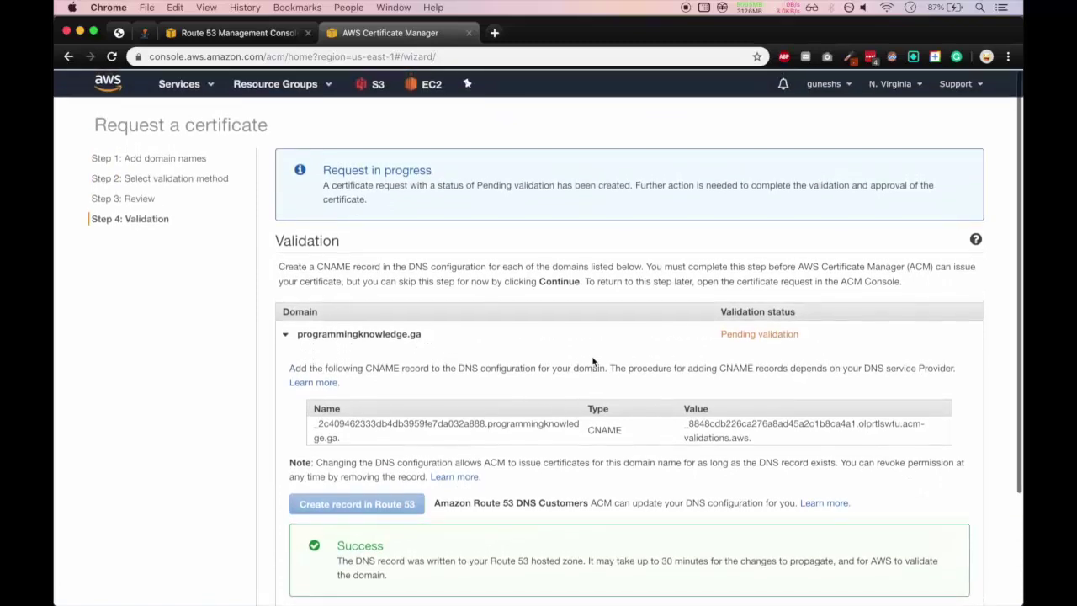
# Step: Open programmingknowledge.ga in a new browser tab to test whether the site is reachable
pyautogui.click(495, 34)
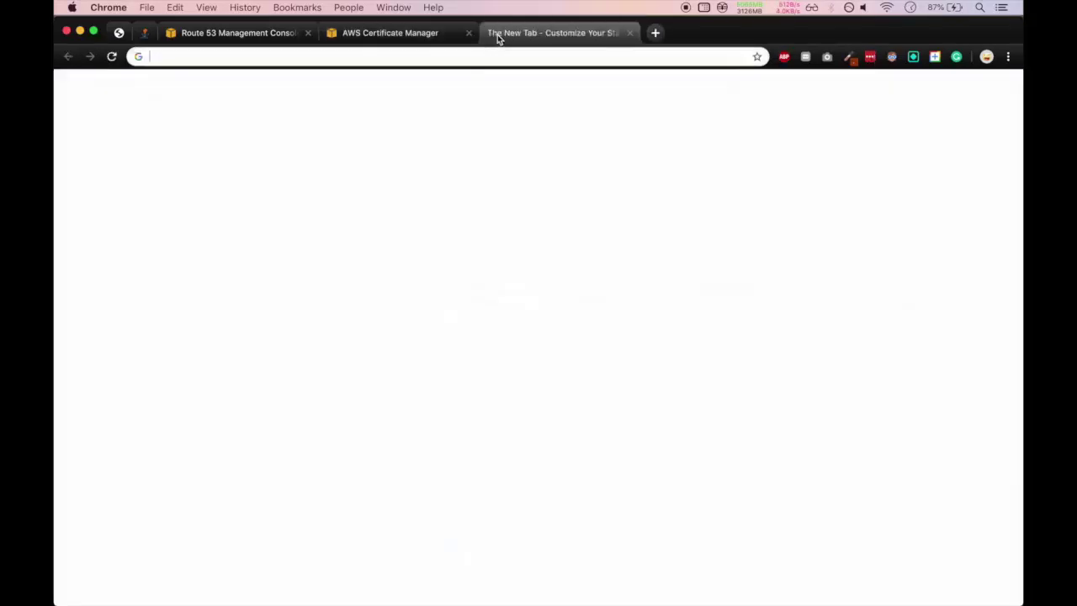
pyautogui.write('programmin')
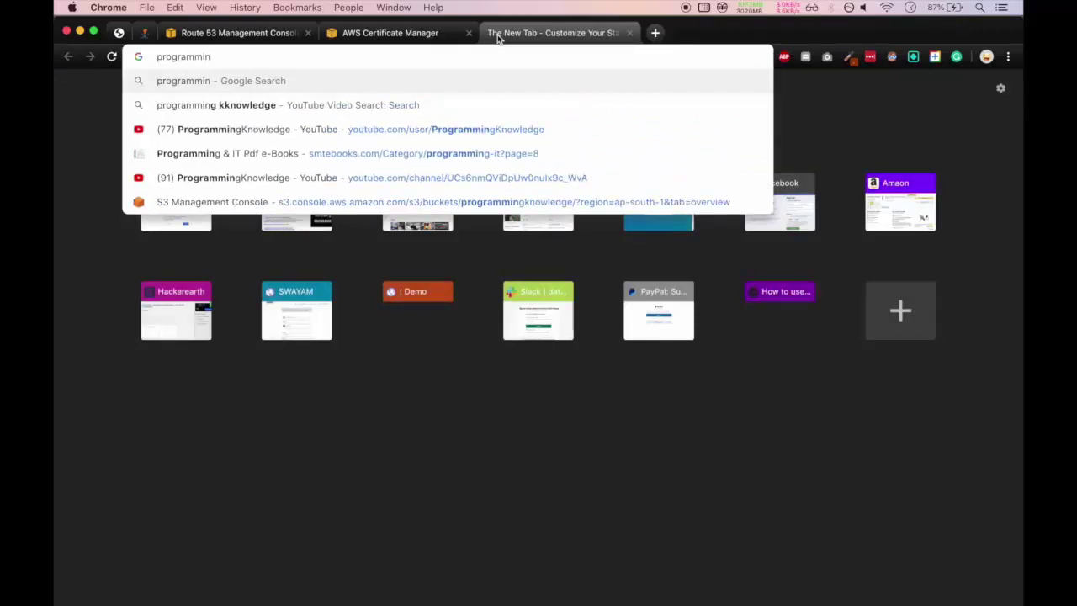
pyautogui.press('Down')
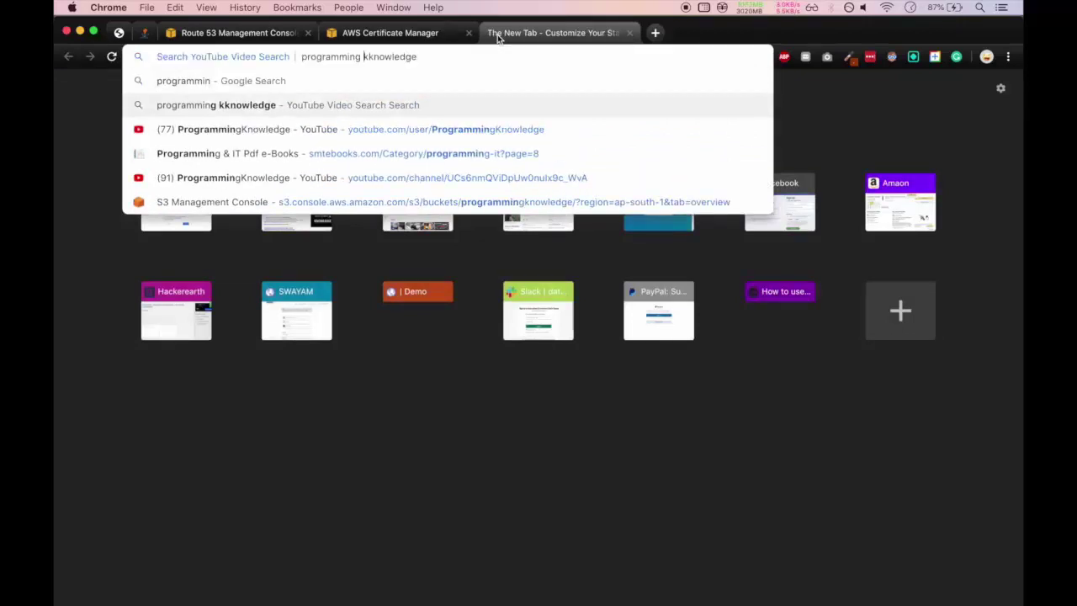
pyautogui.press('BackSpace')
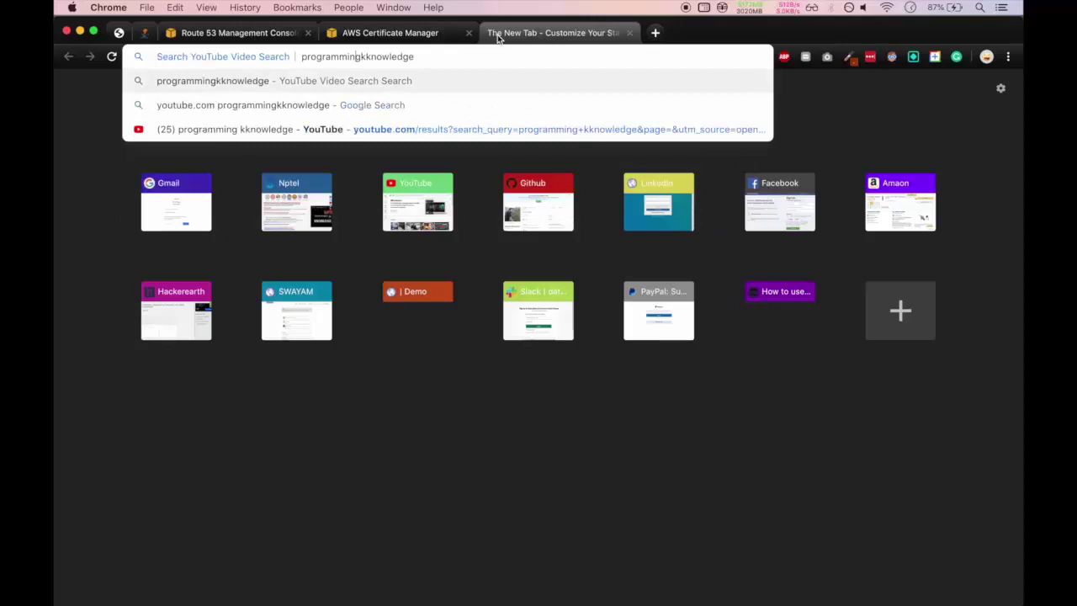
pyautogui.press('Left')
pyautogui.press('Left')
pyautogui.press('Left')
pyautogui.press('Left')
pyautogui.press('Left')
pyautogui.press('Left')
pyautogui.press('Left')
pyautogui.press('Left')
pyautogui.press('Left')
pyautogui.press('Left')
pyautogui.press('BackSpace')
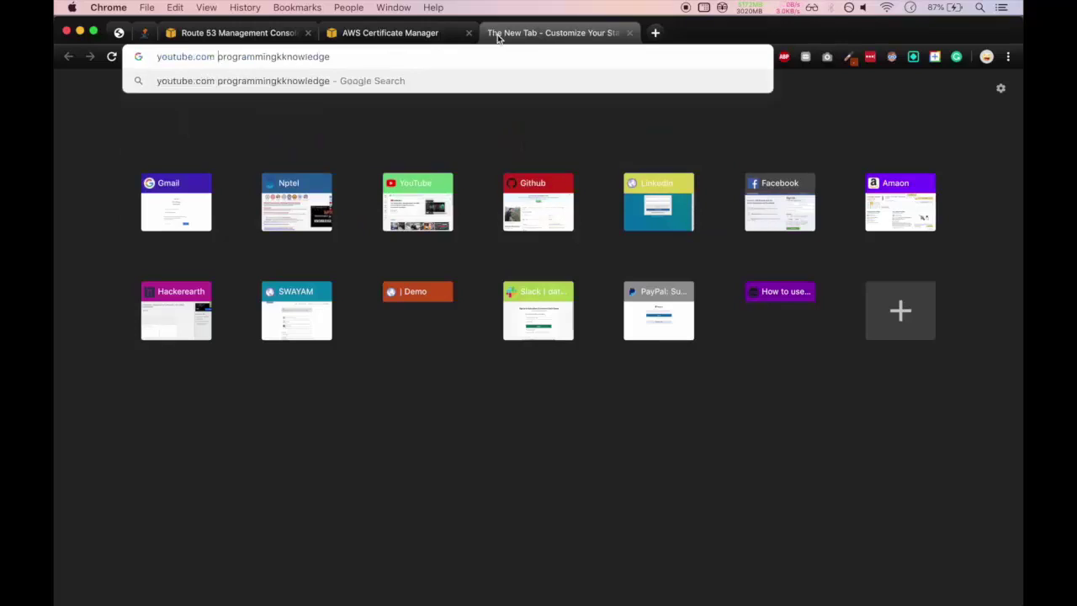
pyautogui.press('super+BackSpace')
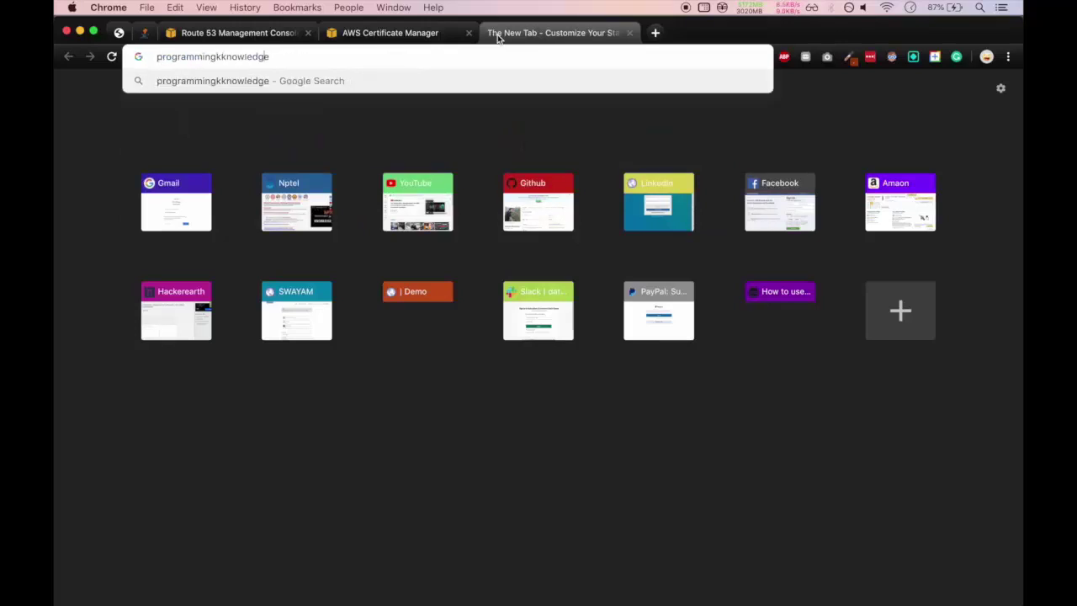
pyautogui.press('BackSpace')
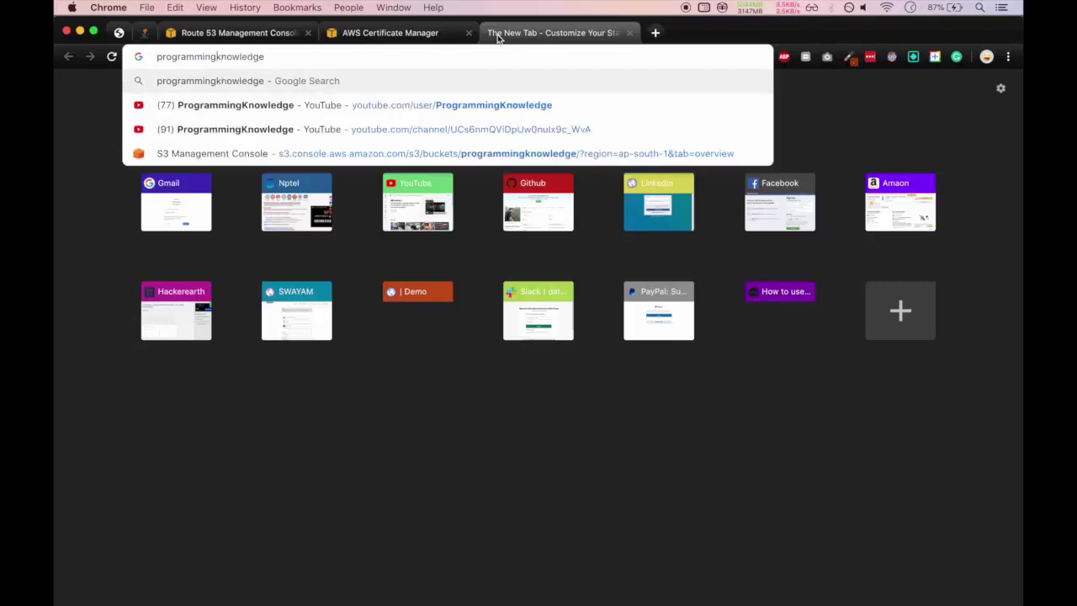
pyautogui.write('.ga')
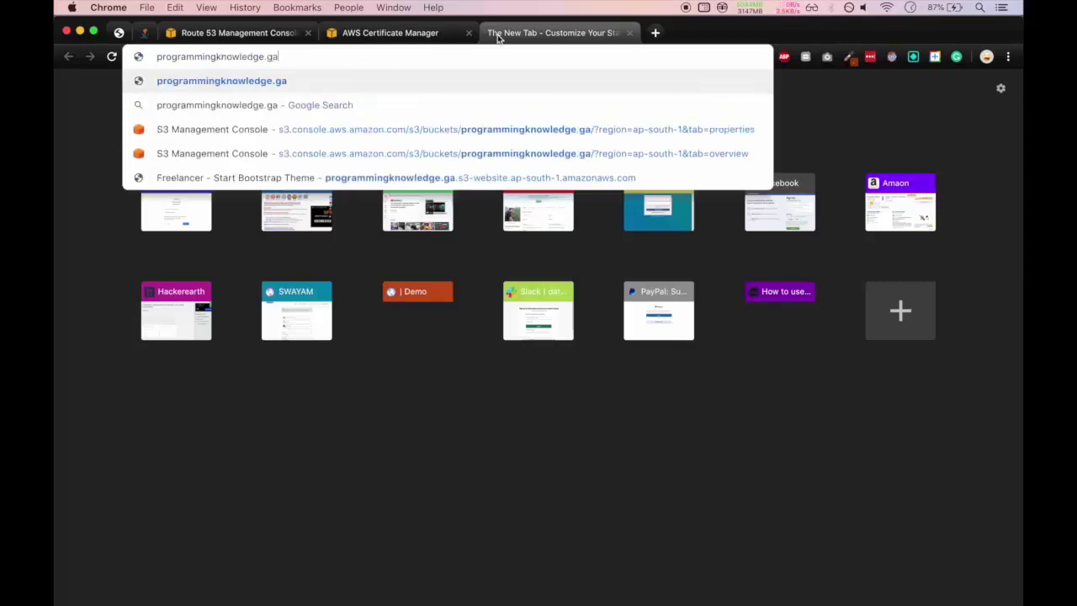
pyautogui.press('Return')
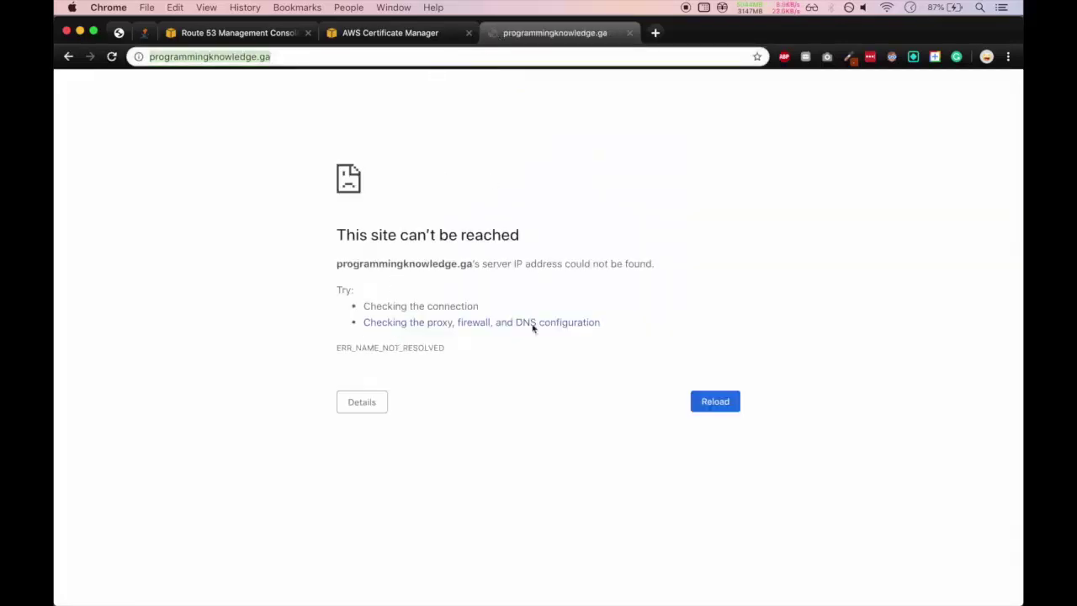
# Step: Expand the details of the page-load error and read through the troubleshooting suggestions
pyautogui.click(360, 410)
pyautogui.scroll(-1, 399, 289)
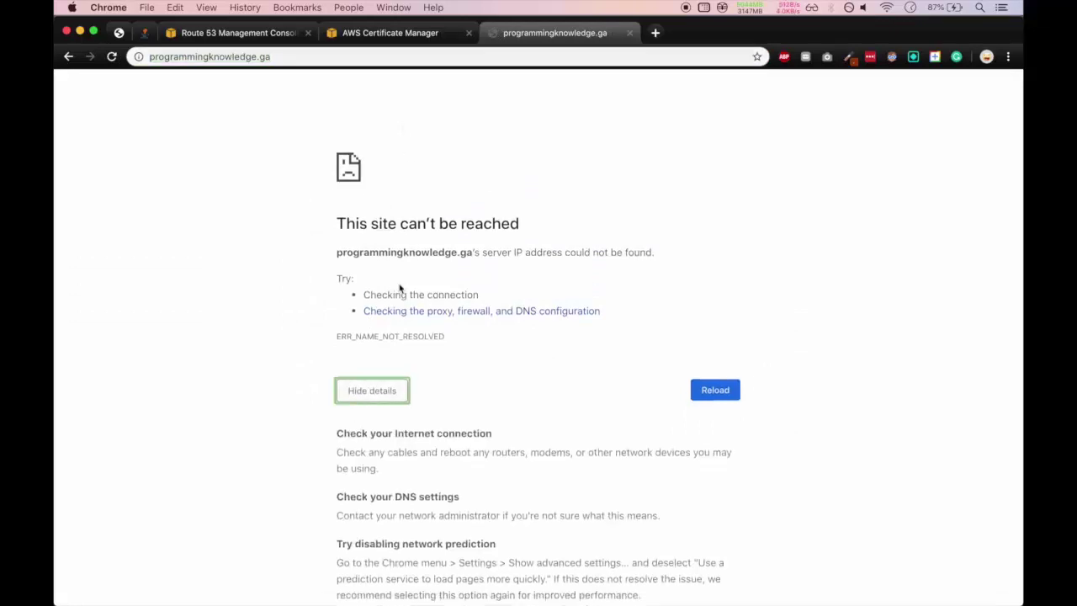
pyautogui.scroll(-5, 400, 289)
pyautogui.click(413, 34)
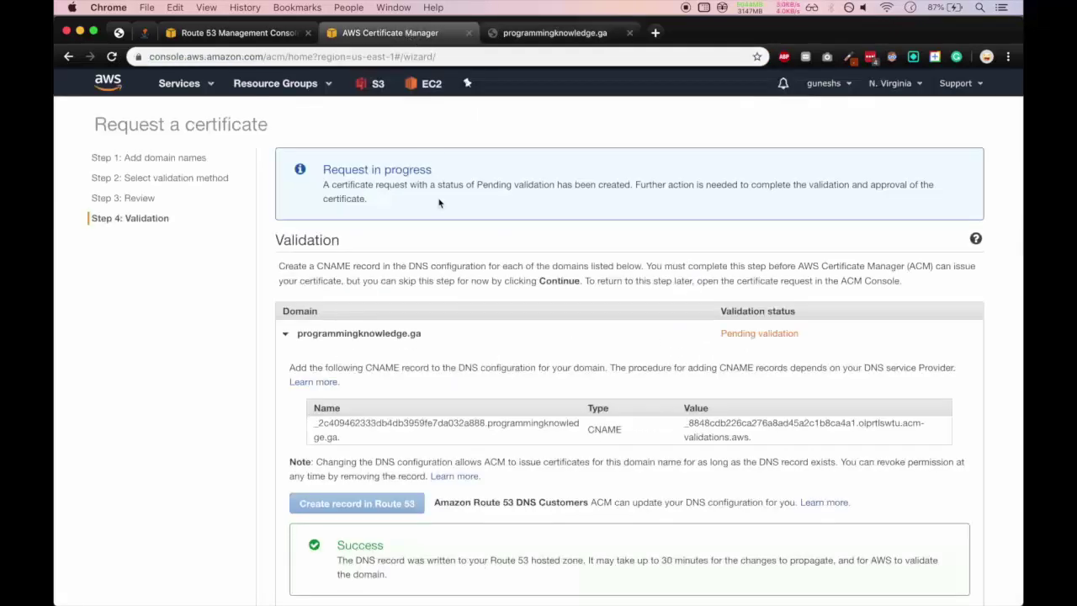
pyautogui.click(509, 37)
pyautogui.click(151, 57)
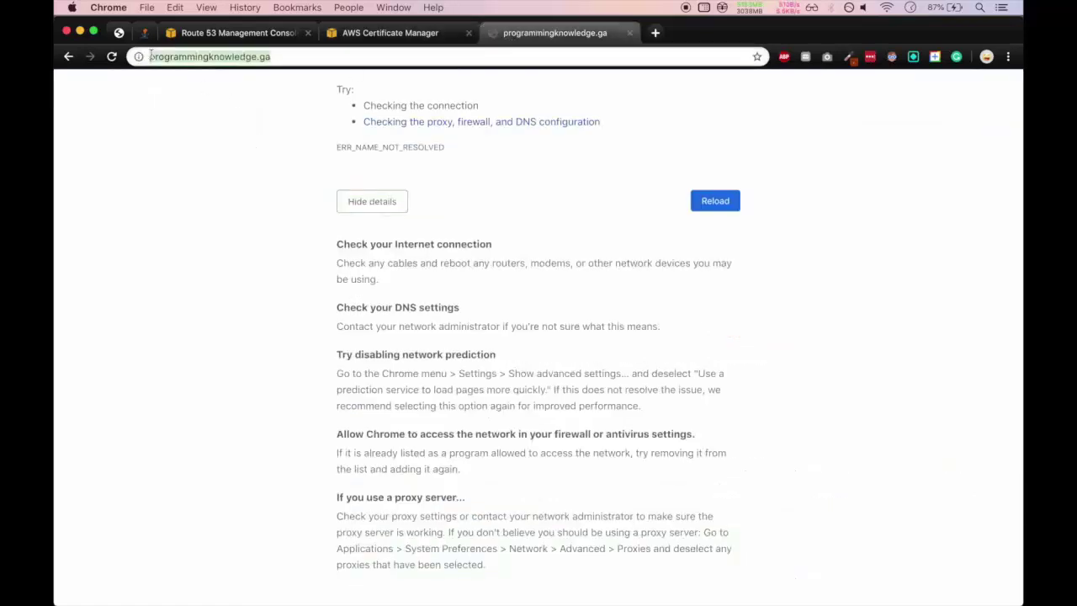
pyautogui.click(152, 57)
pyautogui.write('ww')
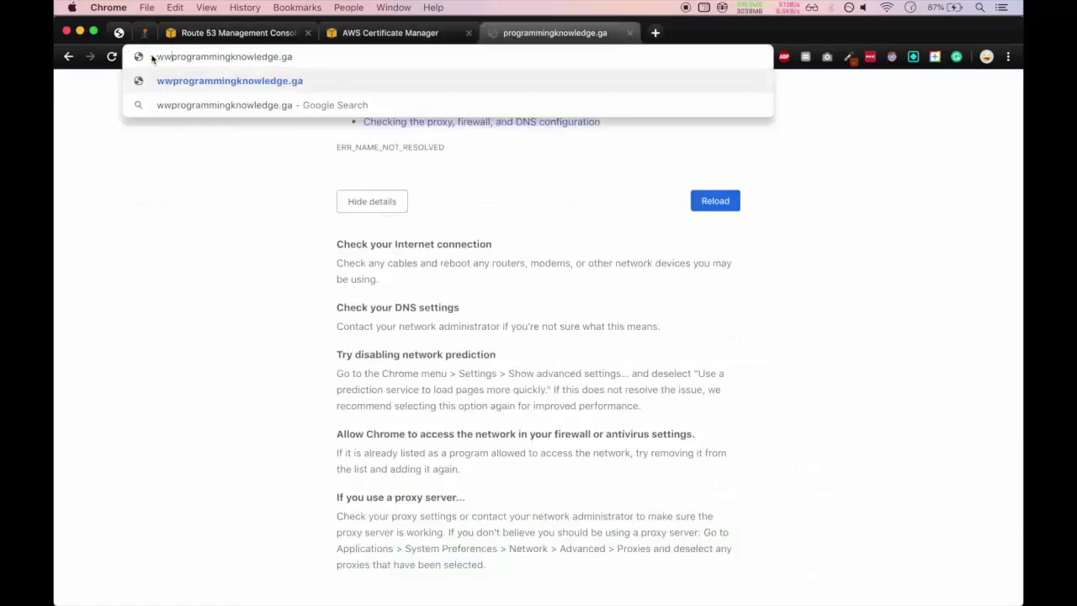
pyautogui.write('w.')
pyautogui.press('Return')
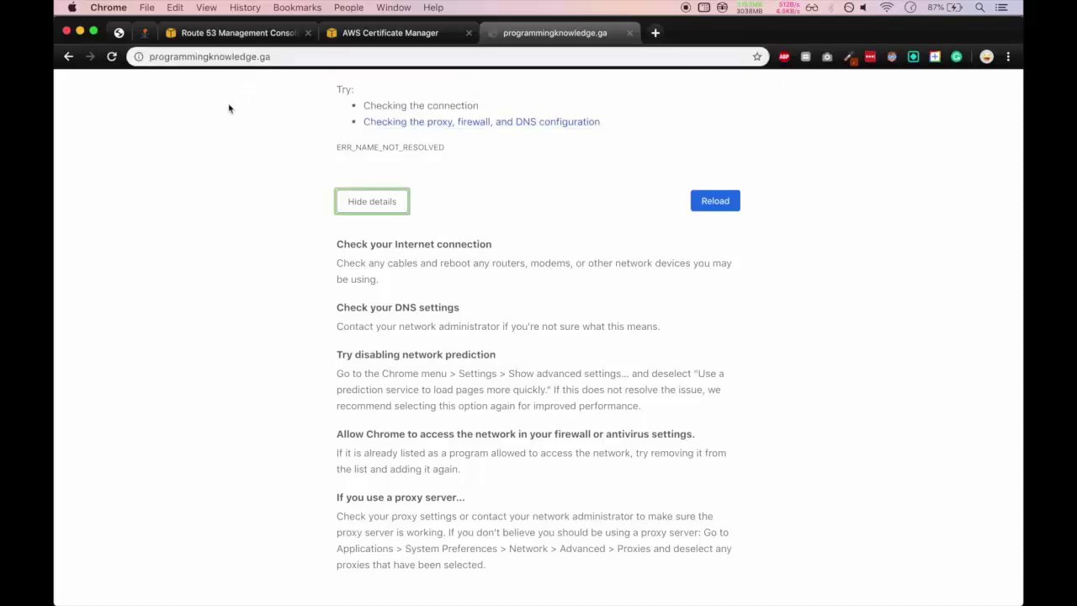
# Step: Return to the certificate request and expand the validation details for programmingknowledge.ga
pyautogui.click(382, 34)
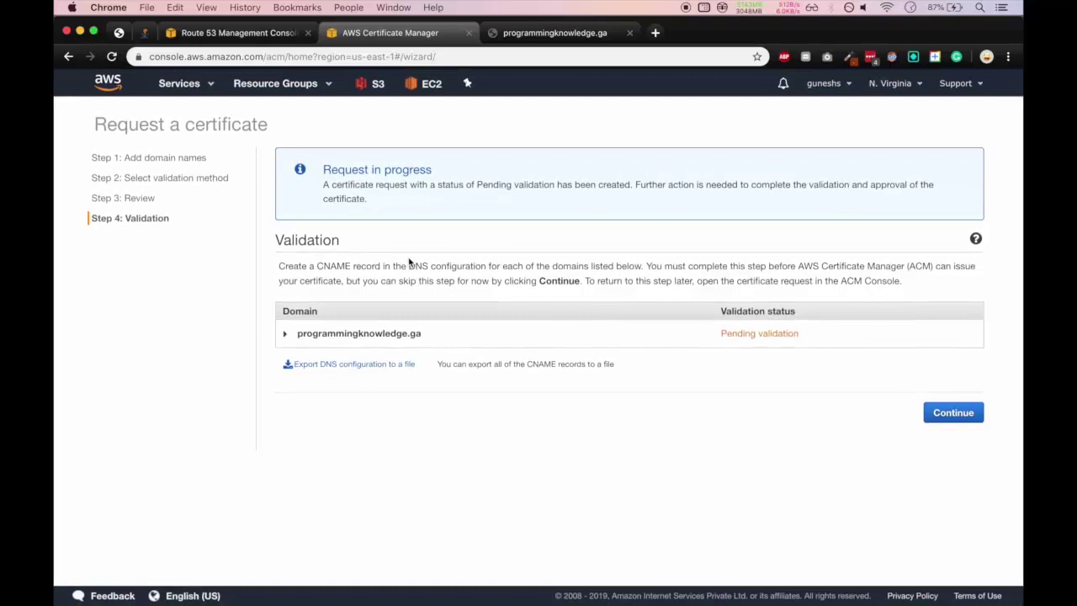
pyautogui.click(361, 331)
pyautogui.scroll(-1, 362, 330)
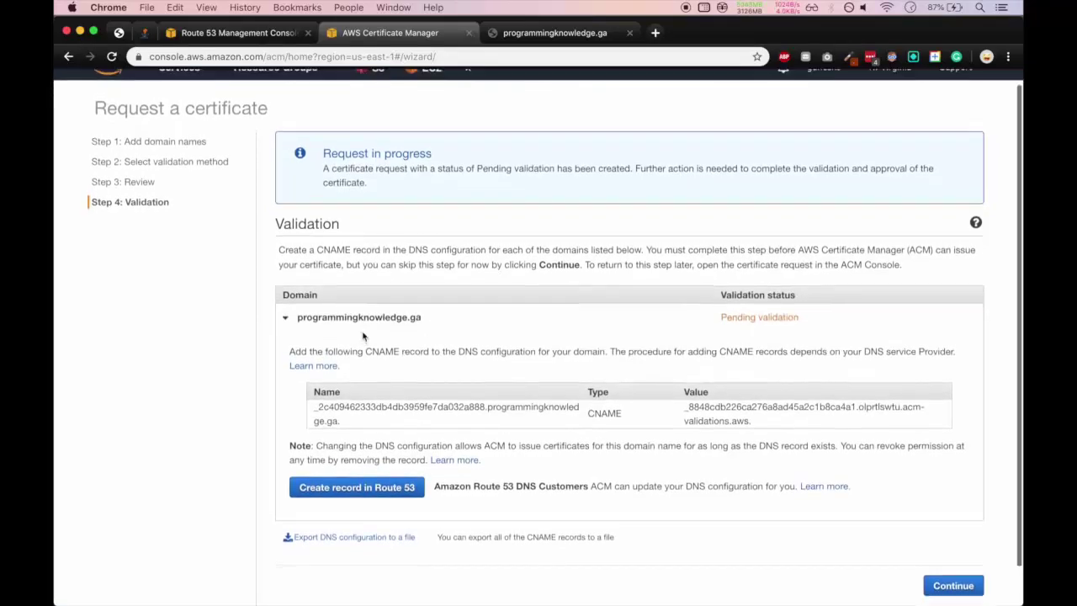
pyautogui.scroll(1, 362, 331)
pyautogui.scroll(-2, 361, 331)
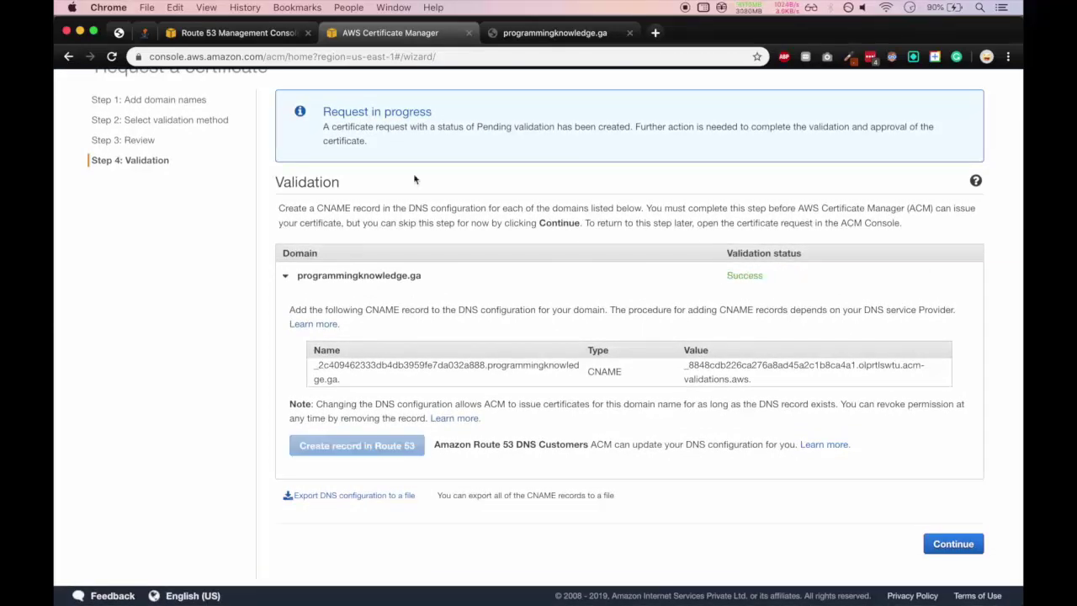
# Step: Check the domain's validation status and copy the value of its CNAME record
pyautogui.scroll(2, 423, 212)
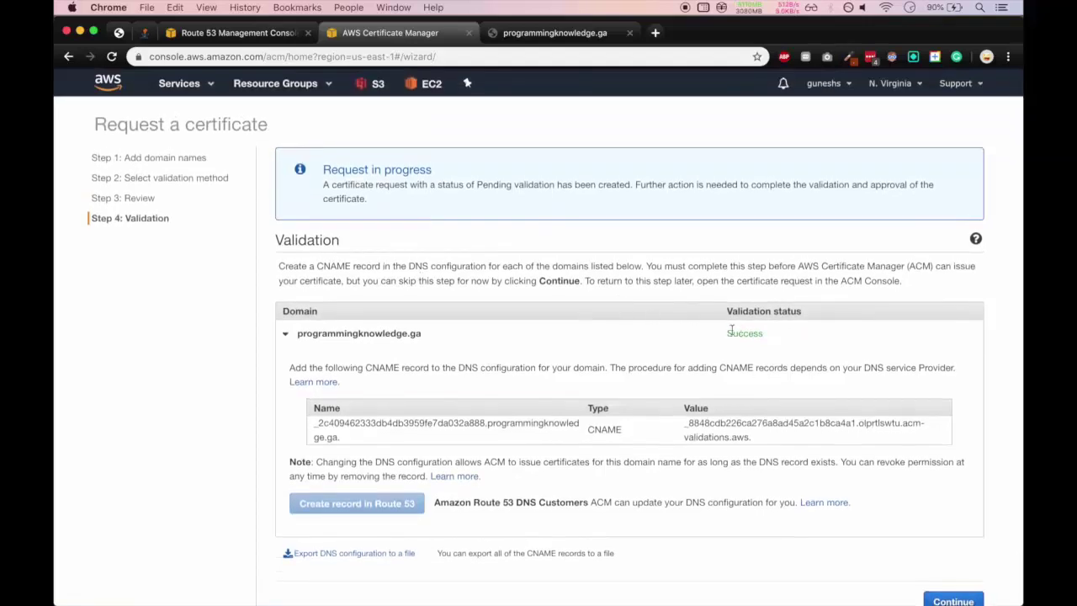
pyautogui.scroll(-1, 759, 346)
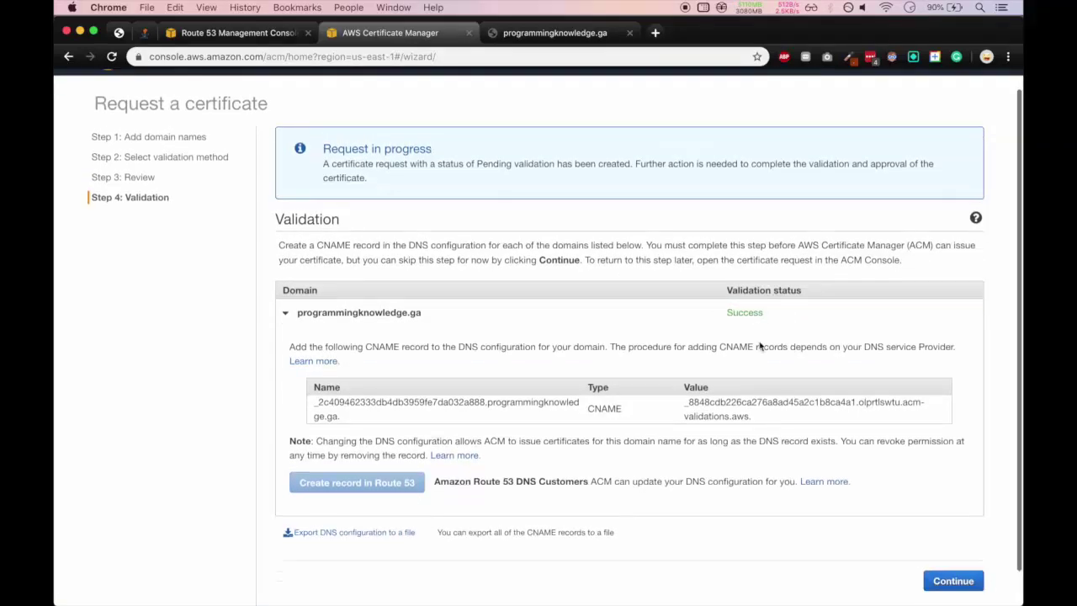
pyautogui.scroll(-1, 759, 346)
pyautogui.click(759, 370)
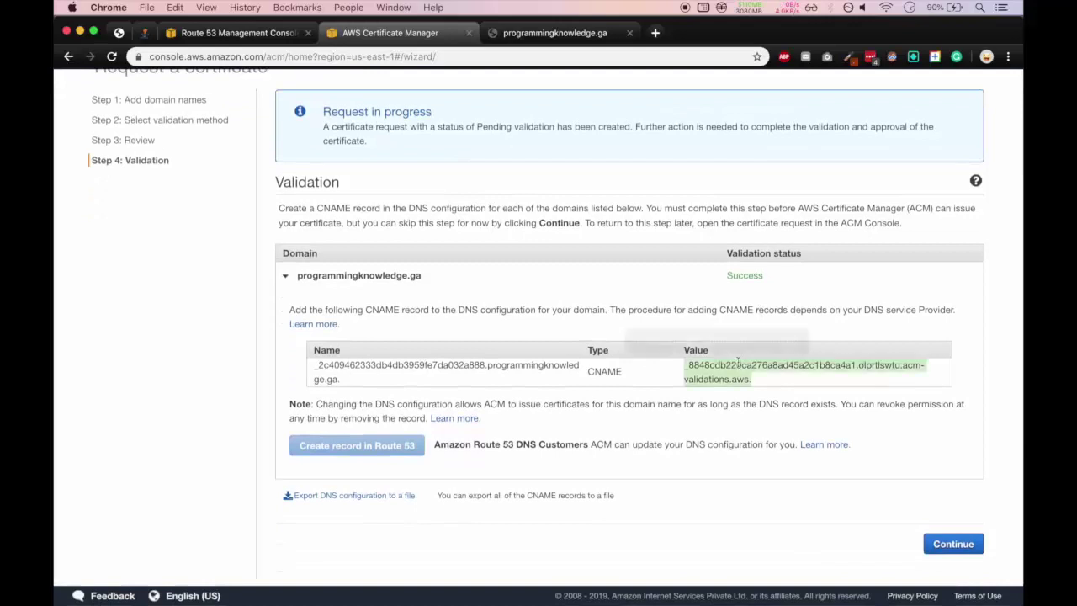
pyautogui.press('super+c')
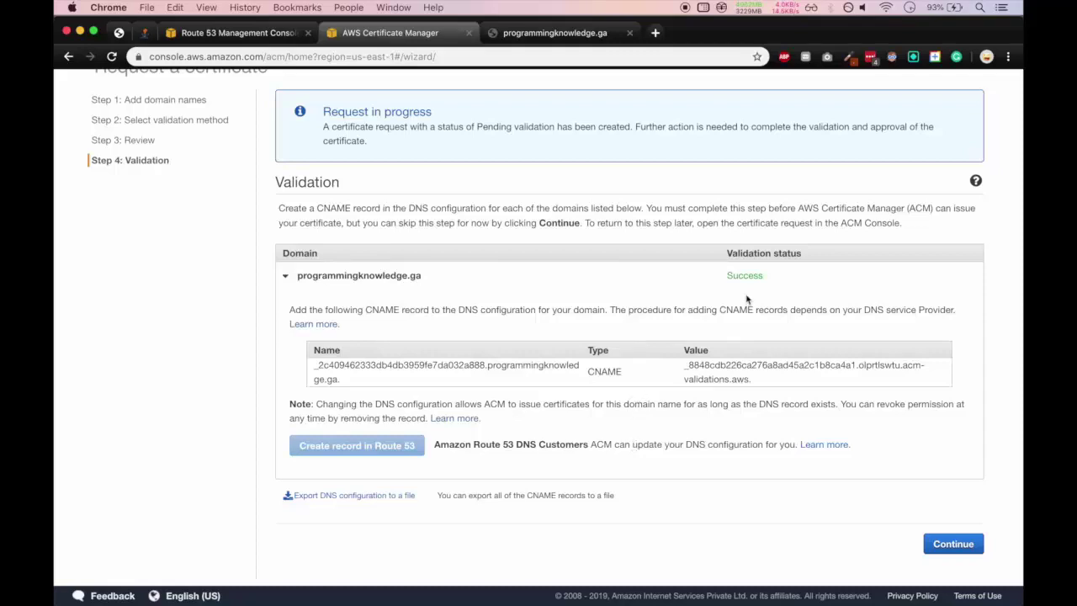
# Step: Continue past the validation step of the certificate request to the certificates list
pyautogui.scroll(1, 638, 449)
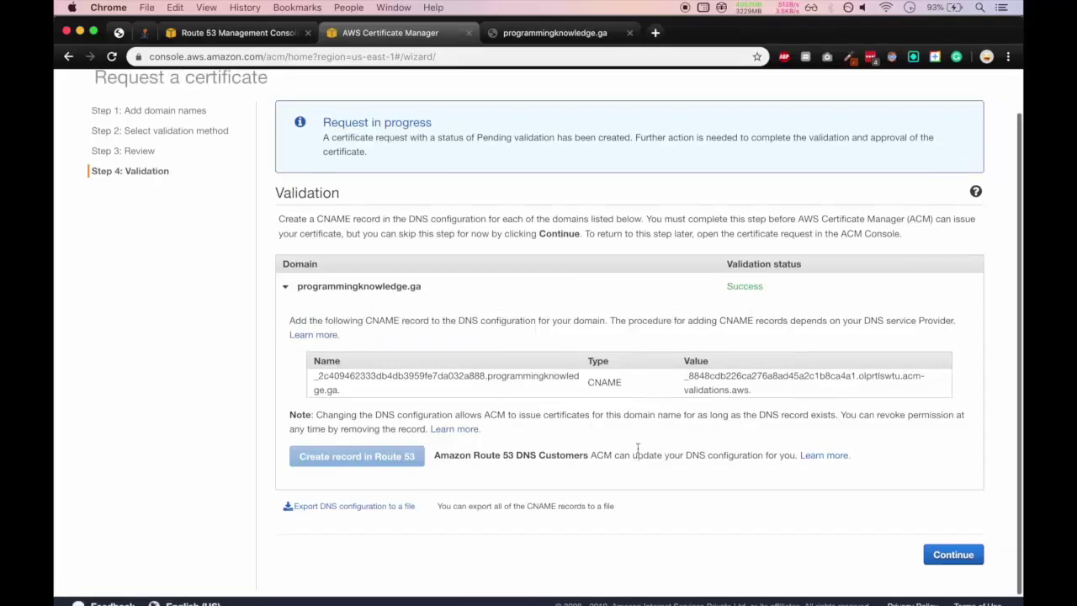
pyautogui.scroll(2, 638, 449)
pyautogui.scroll(-3, 766, 459)
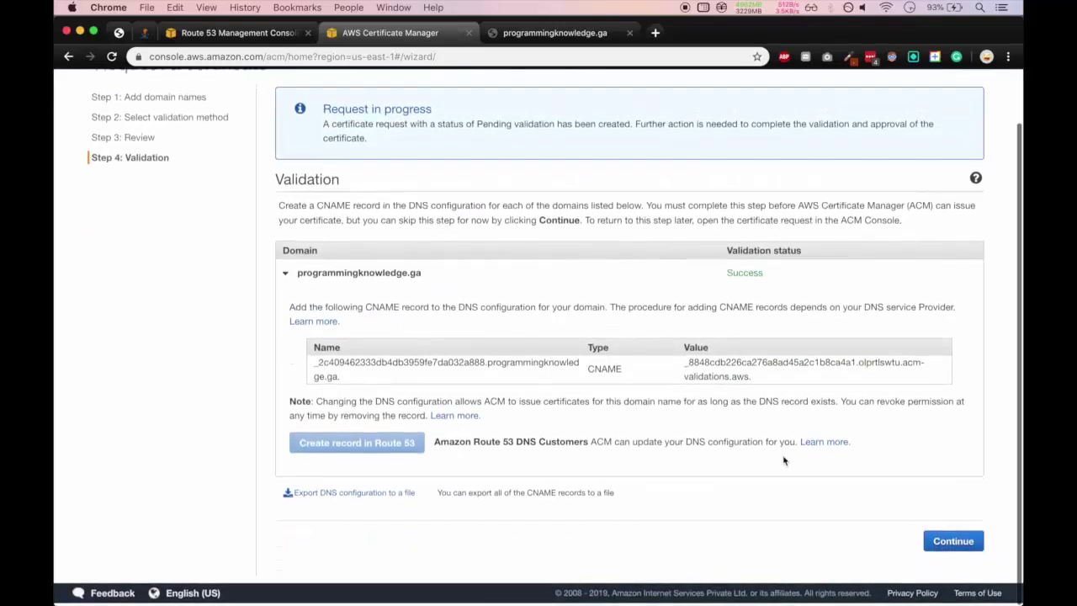
pyautogui.click(947, 541)
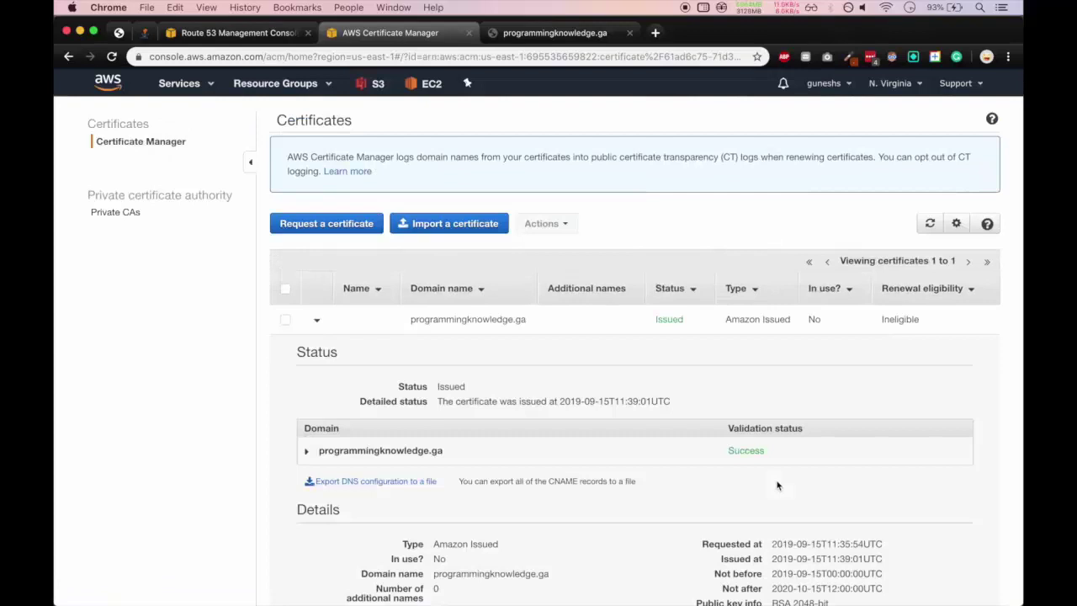
# Step: Examine the status, details and tags of the programmingknowledge.ga certificate
pyautogui.scroll(-3, 777, 485)
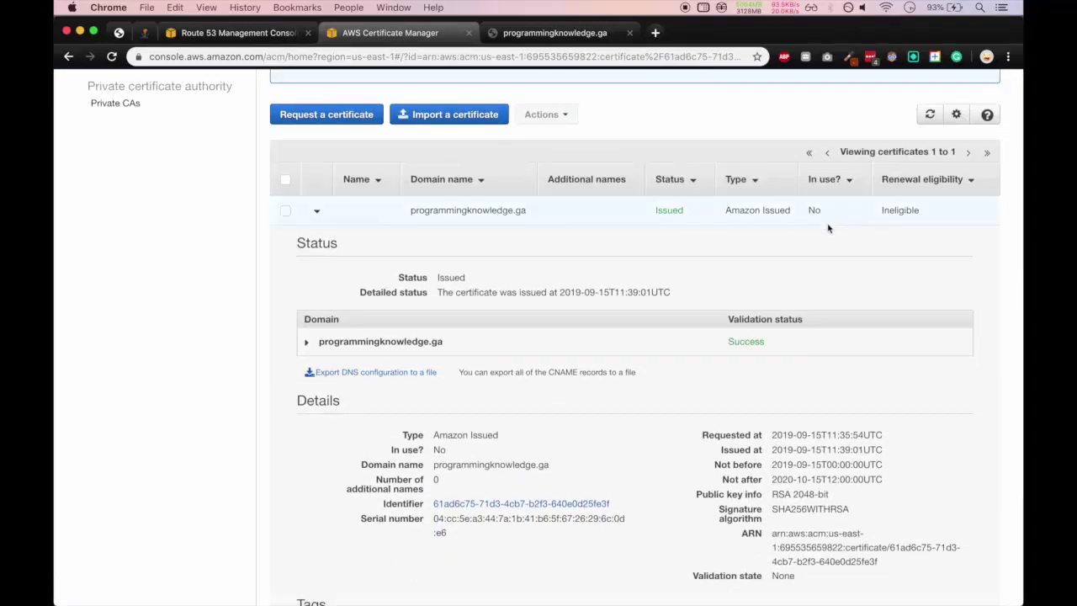
pyautogui.scroll(-3, 827, 228)
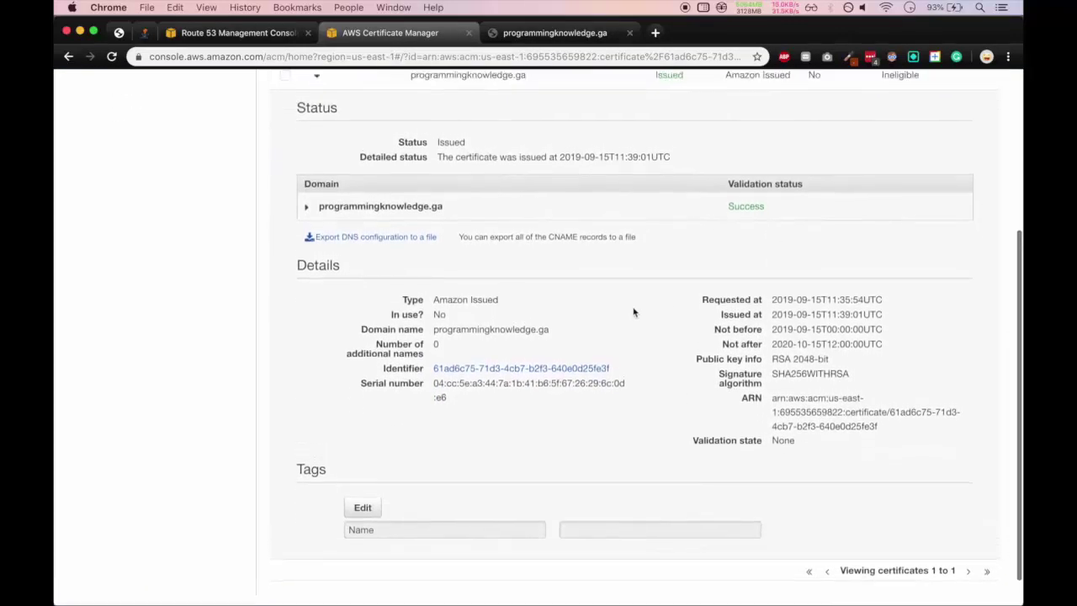
pyautogui.scroll(5, 634, 312)
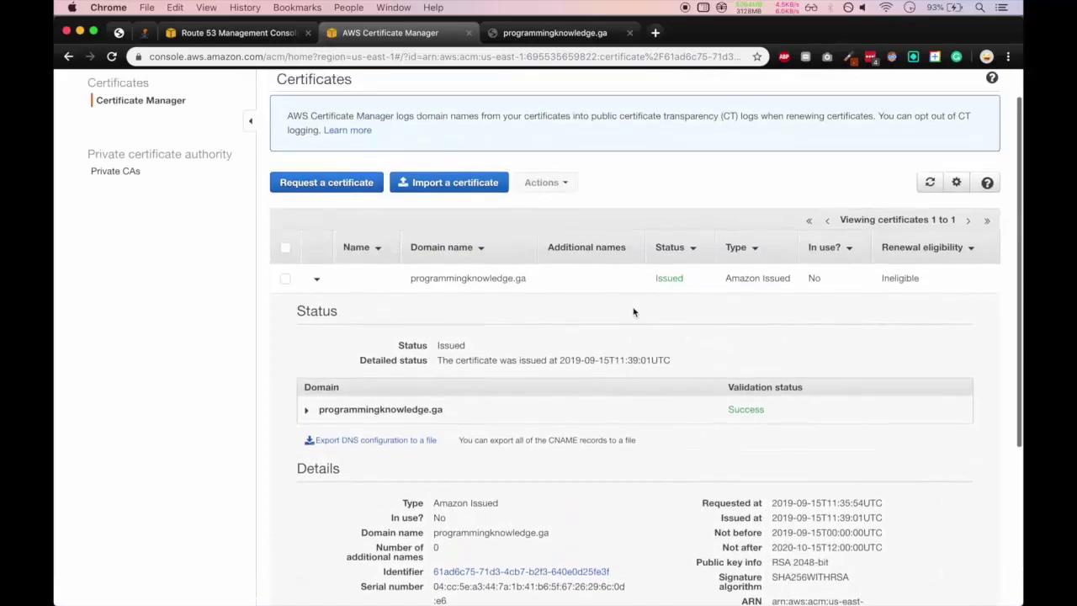
pyautogui.scroll(-4, 633, 312)
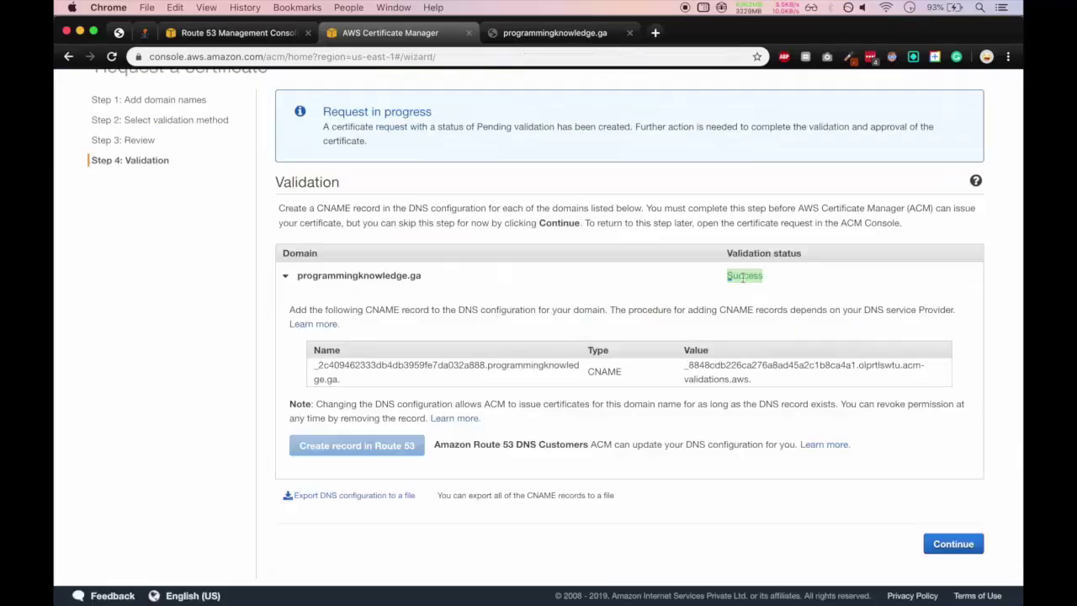
# Step: Recheck the domain's validation entry in the request wizard and continue to the certificates list
pyautogui.click(706, 331)
pyautogui.scroll(1, 641, 446)
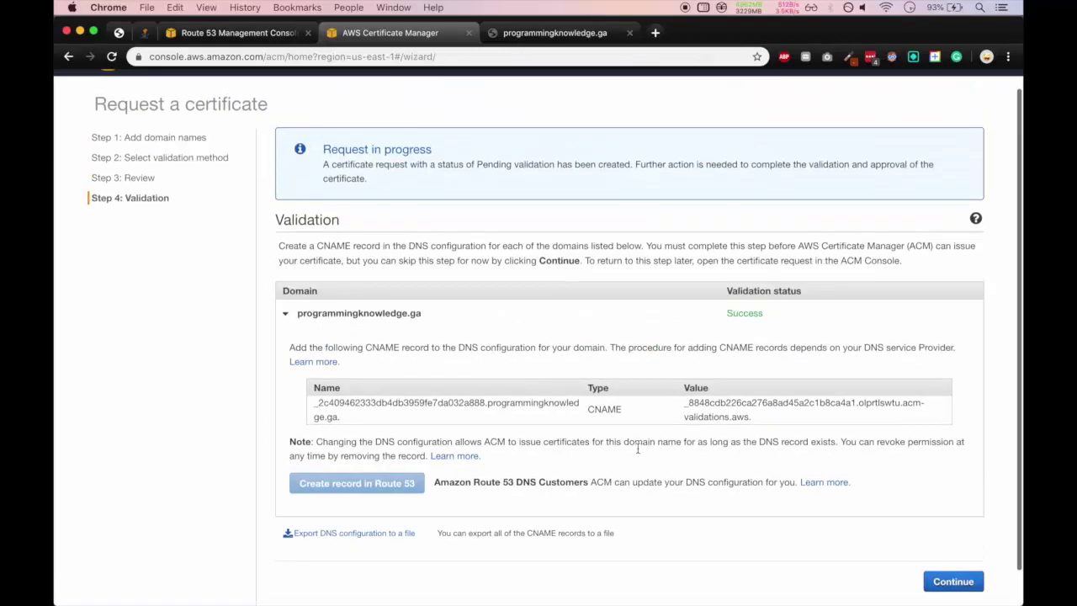
pyautogui.scroll(1, 638, 448)
pyautogui.scroll(-2, 638, 448)
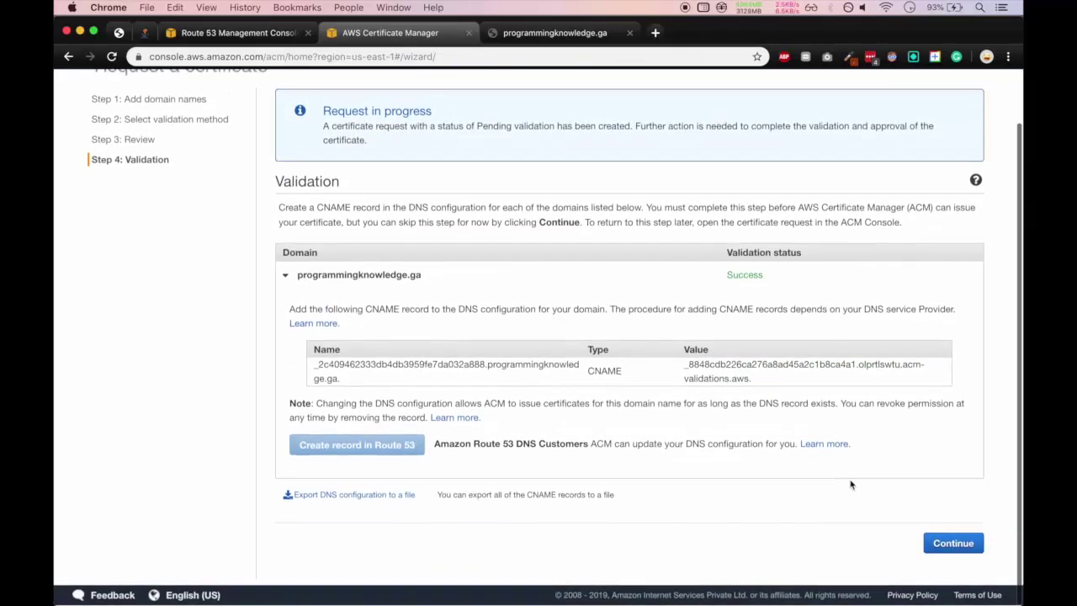
pyautogui.click(946, 543)
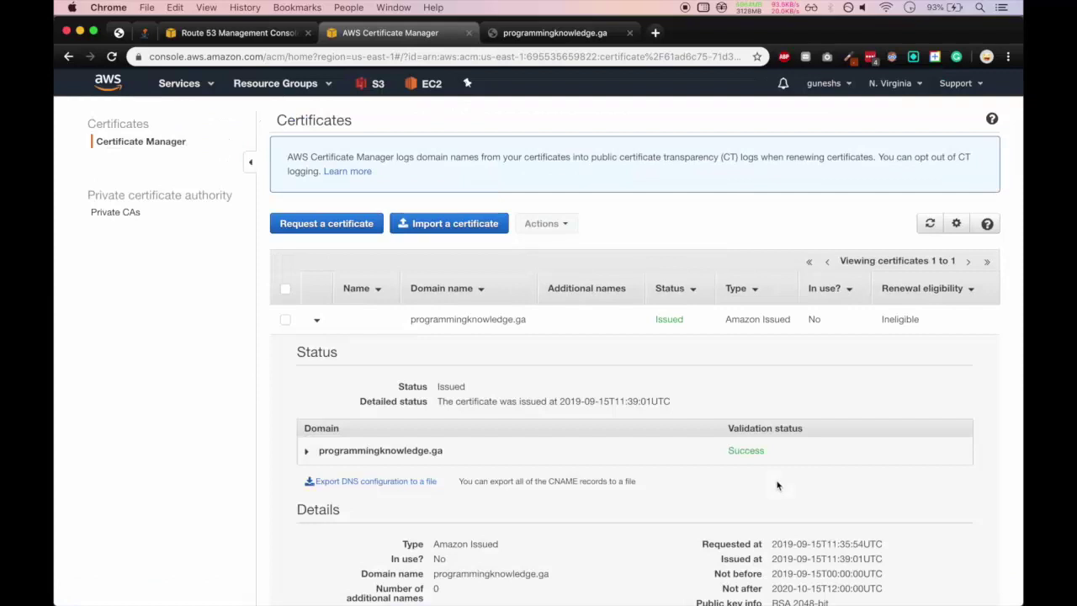
# Step: Review the status, details and tags of the issued programmingknowledge.ga certificate
pyautogui.scroll(-3, 776, 484)
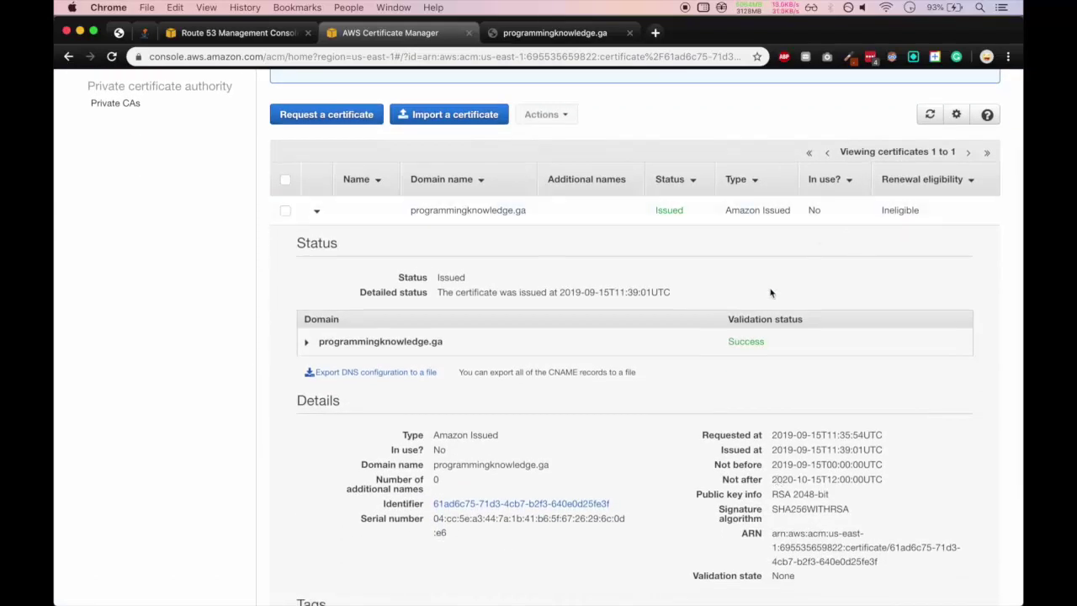
pyautogui.scroll(-3, 769, 292)
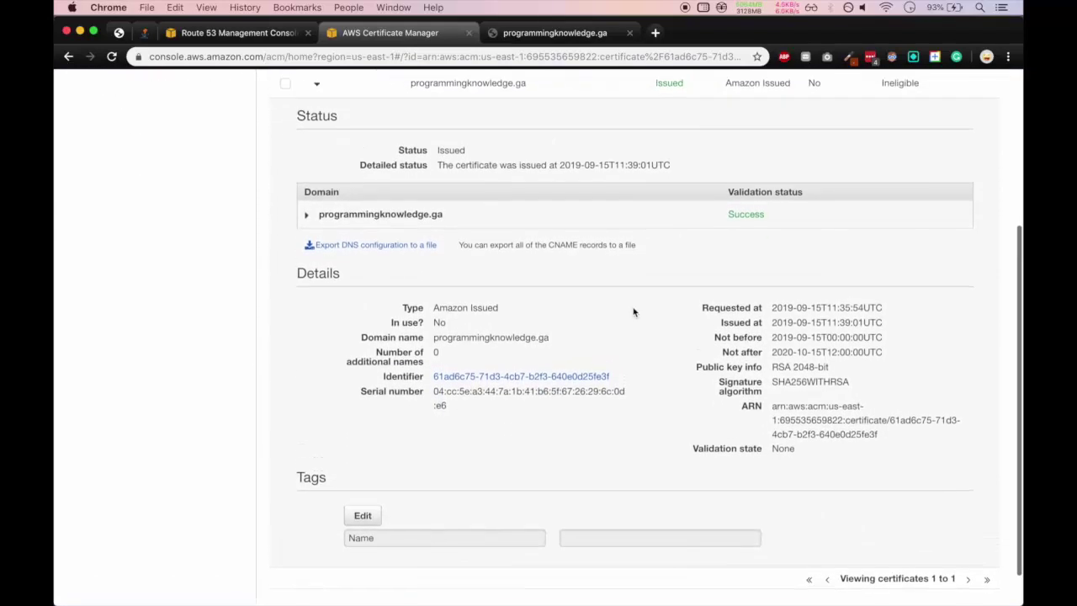
pyautogui.scroll(5, 634, 312)
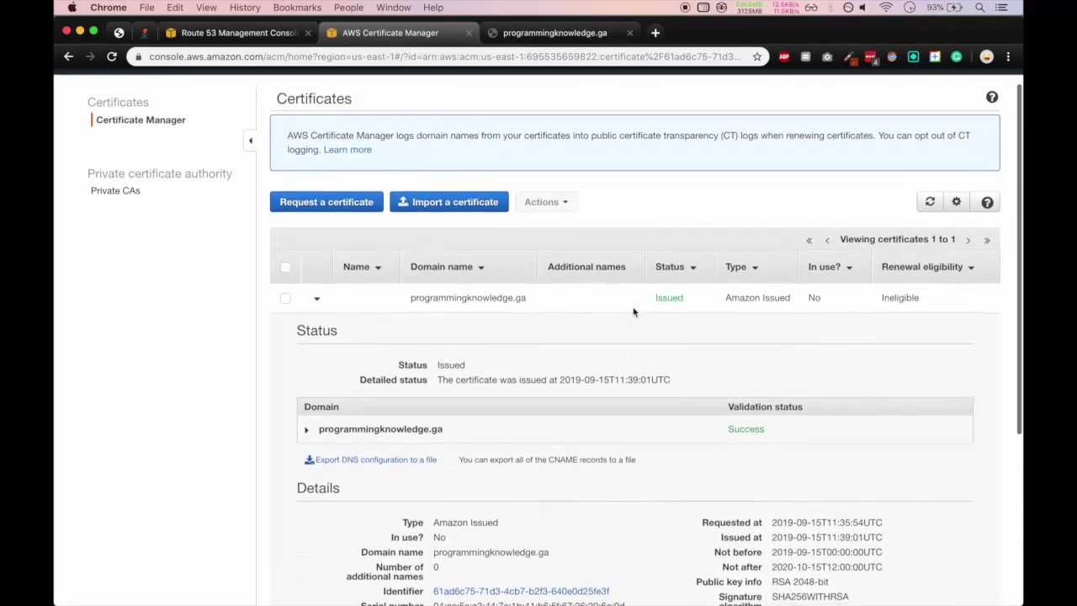
pyautogui.scroll(1, 634, 312)
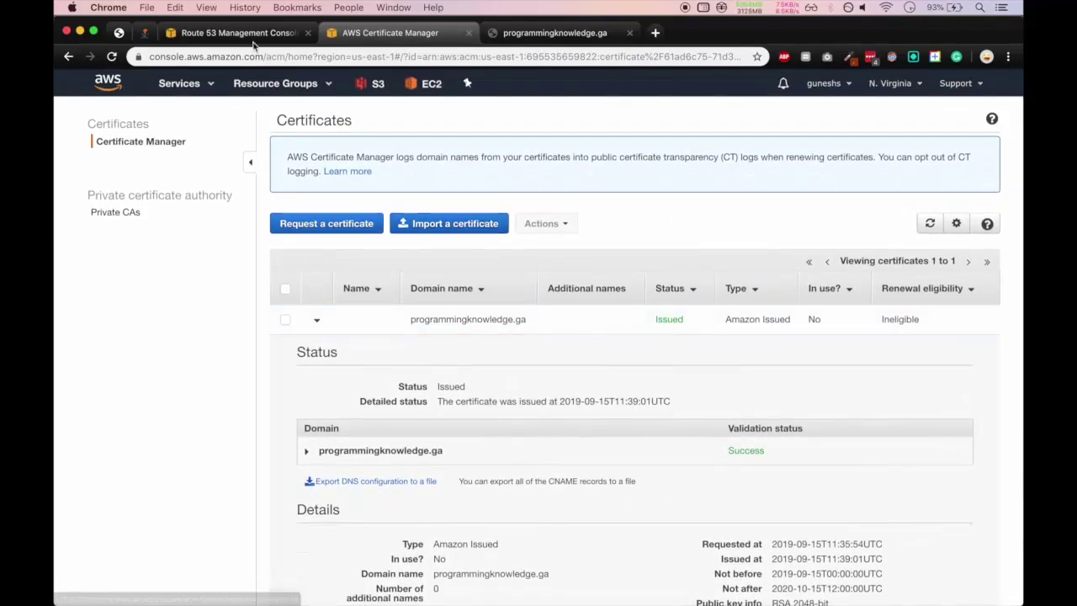
# Step: Switch from Route 53 to CloudFront and open the enabled distribution whose origin is the programmingknowledge site
pyautogui.click(240, 34)
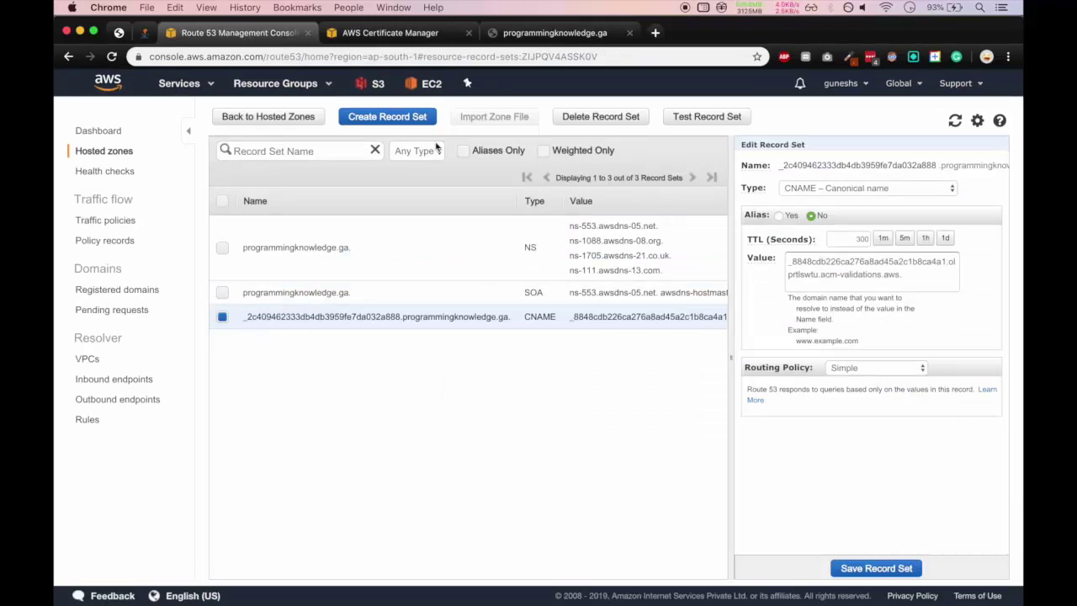
pyautogui.click(186, 88)
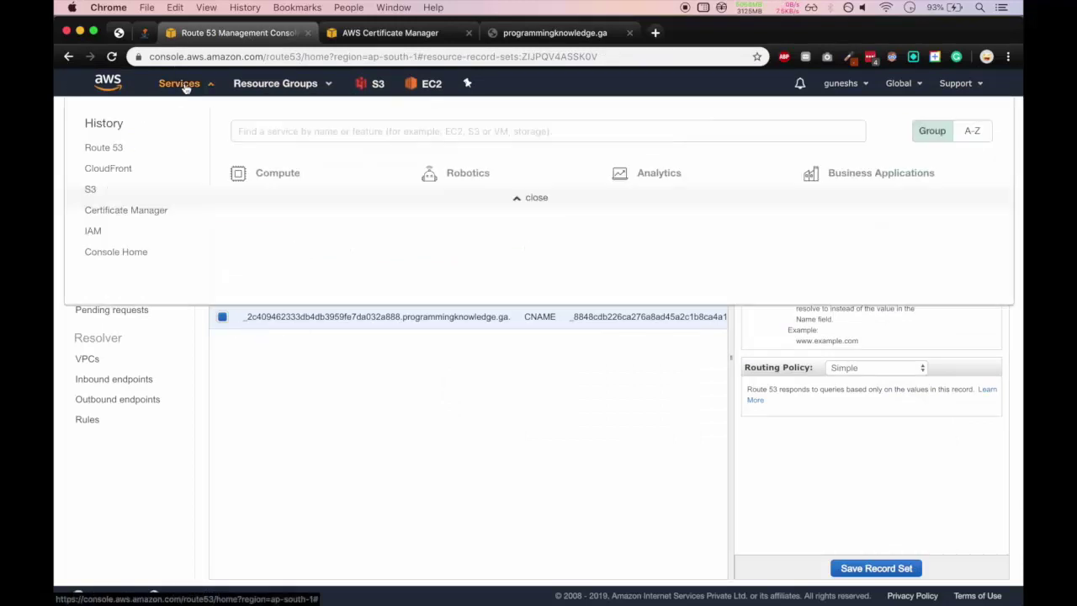
pyautogui.click(114, 170)
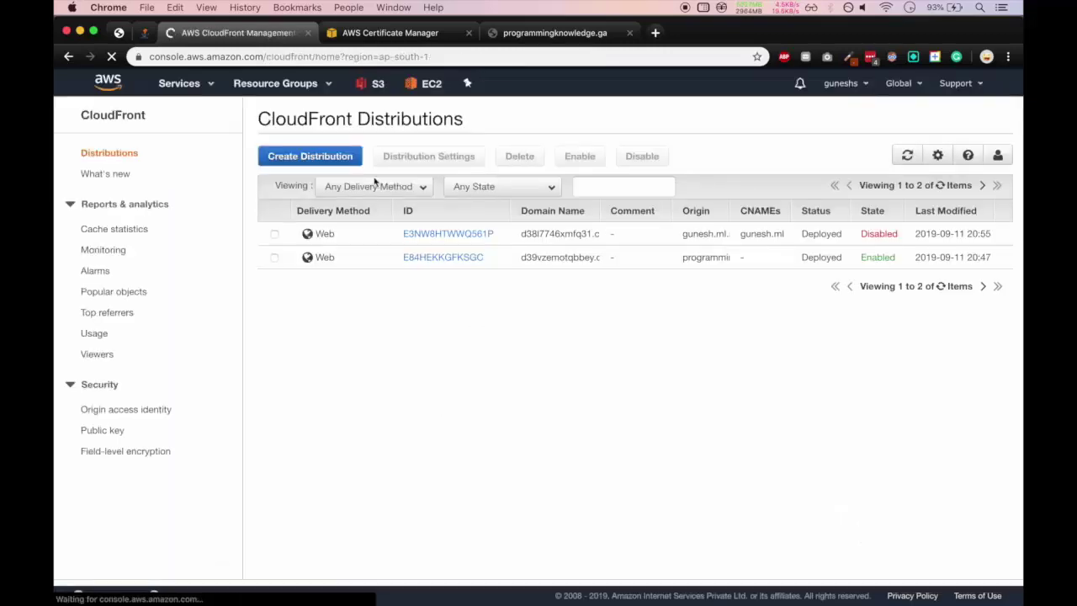
pyautogui.click(708, 262)
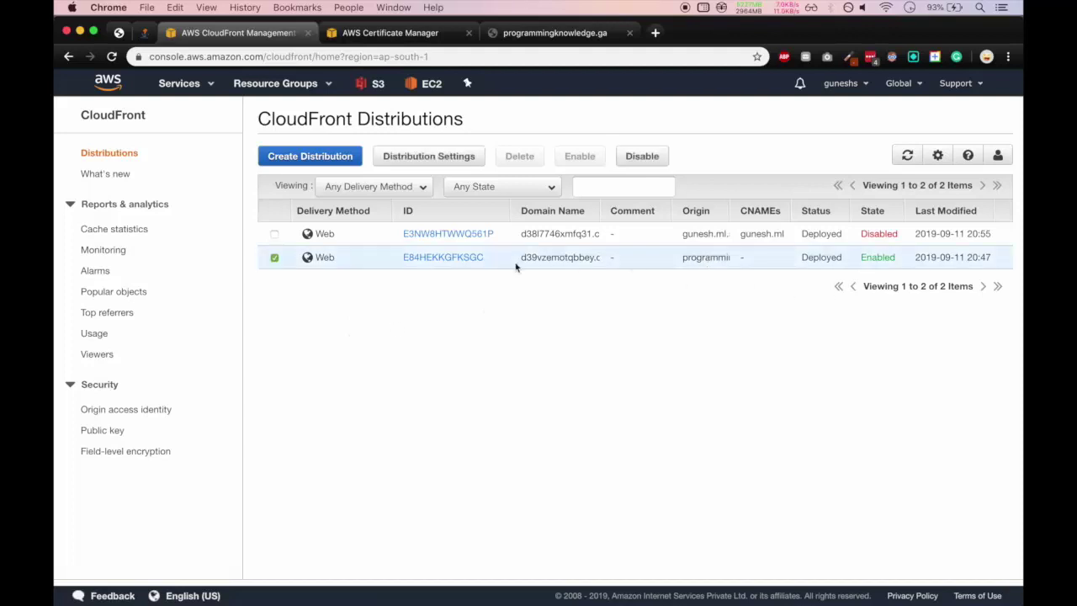
pyautogui.click(468, 258)
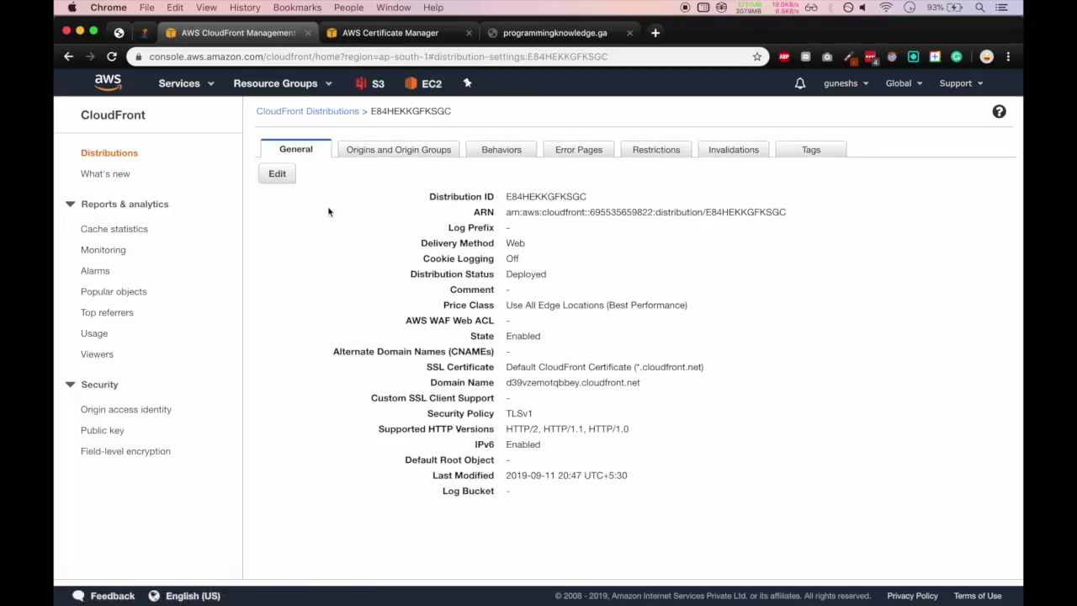
# Step: Edit the distribution to use the custom SSL certificate for programmingknowledge.ga and save the settings
pyautogui.click(277, 173)
pyautogui.scroll(-2, 322, 336)
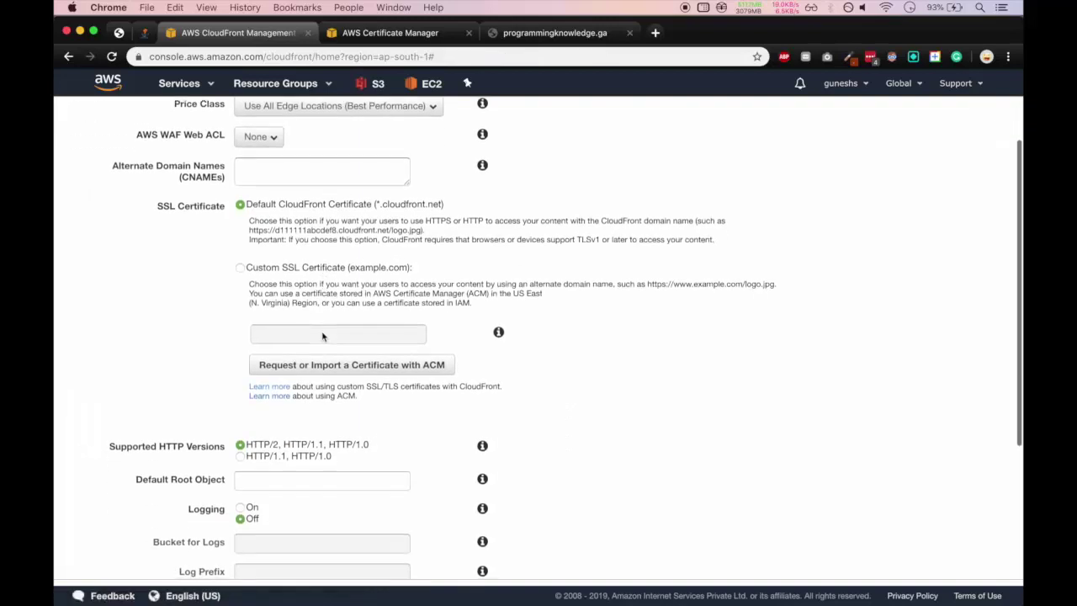
pyautogui.click(330, 267)
pyautogui.scroll(-1, 328, 281)
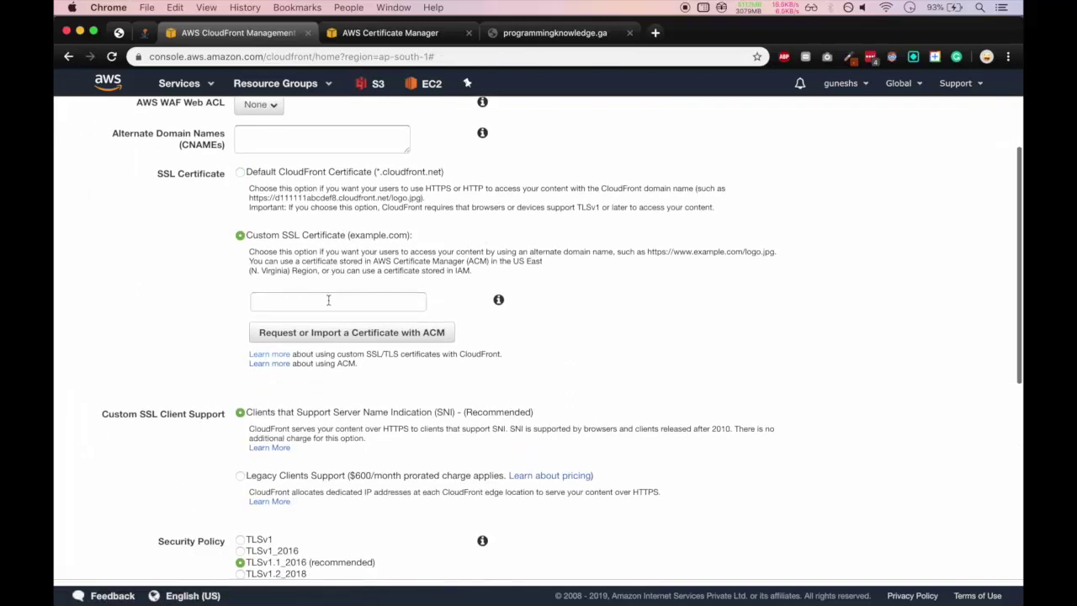
pyautogui.click(326, 306)
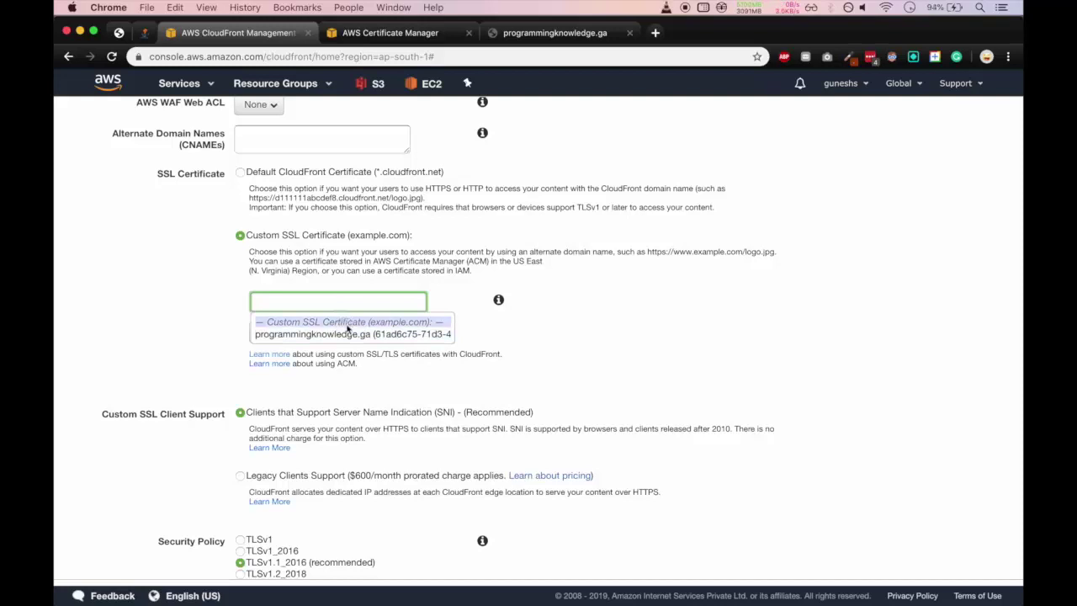
pyautogui.click(347, 334)
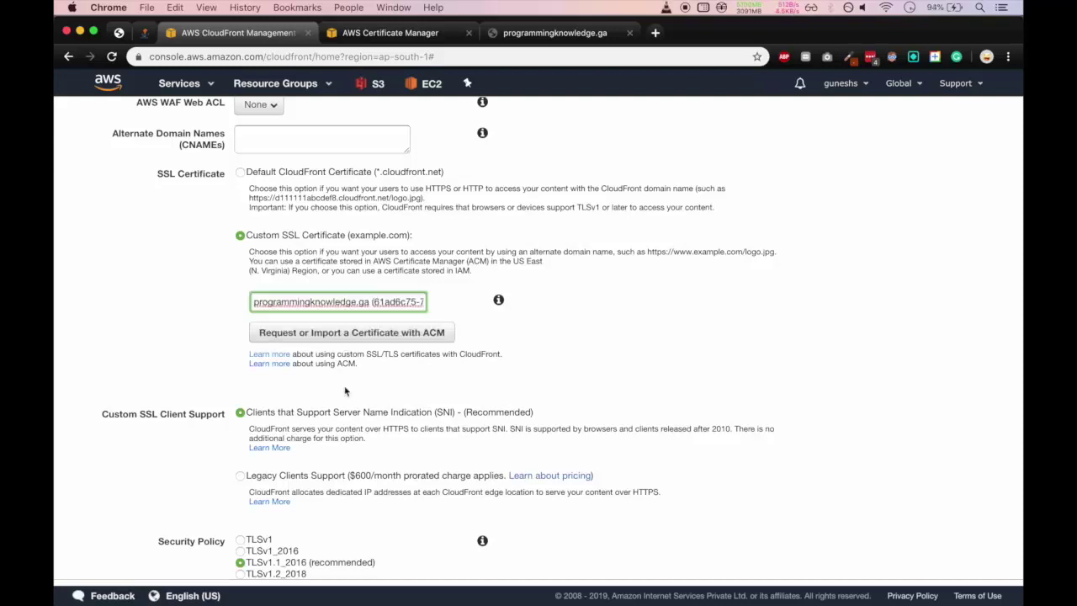
pyautogui.scroll(3, 345, 390)
pyautogui.scroll(-10, 345, 390)
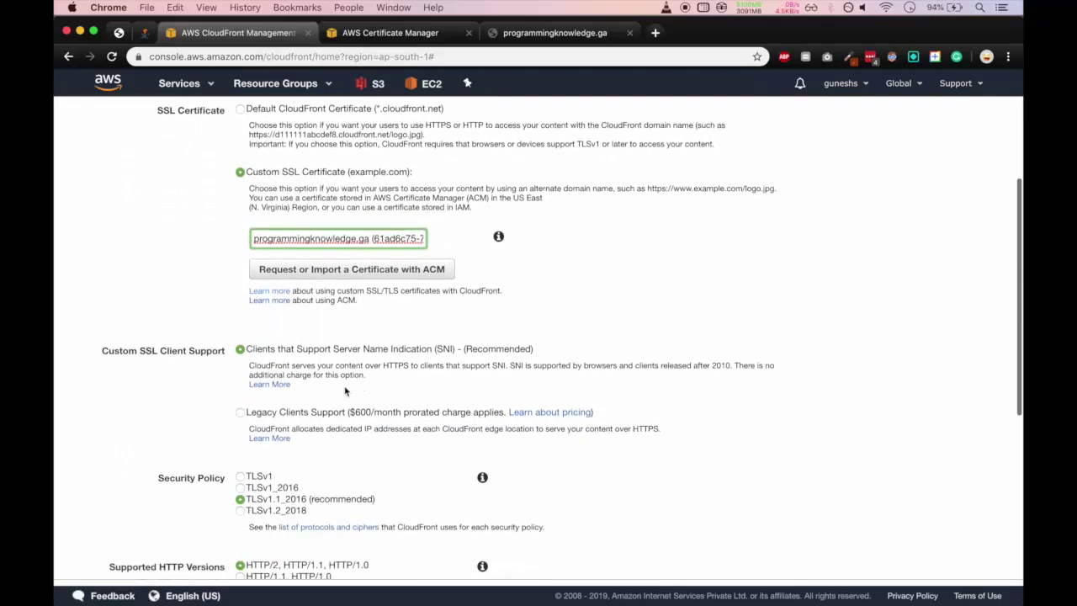
pyautogui.scroll(-4, 345, 390)
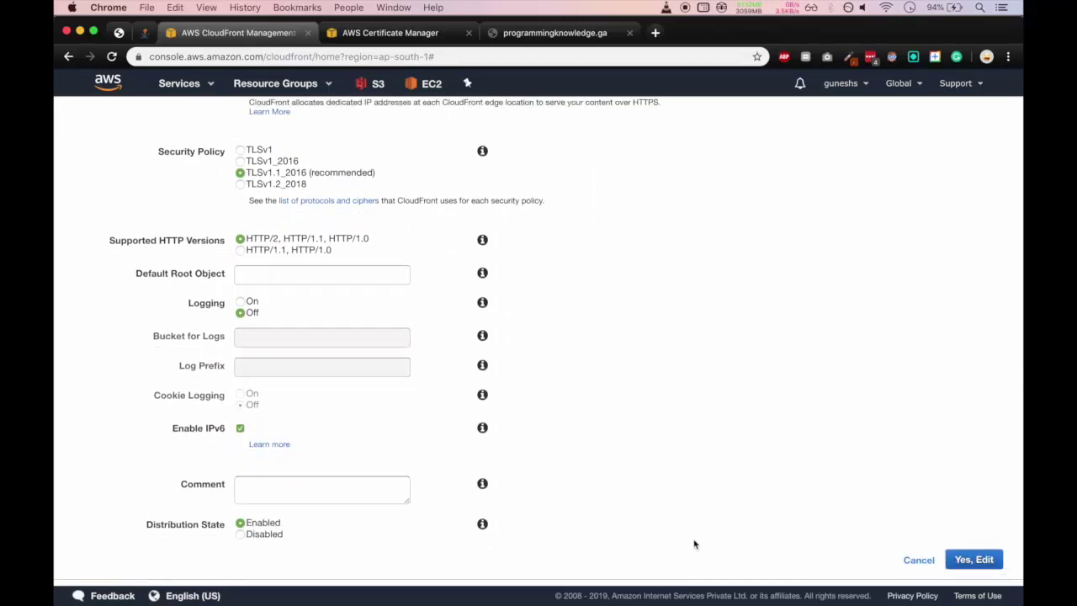
pyautogui.click(972, 560)
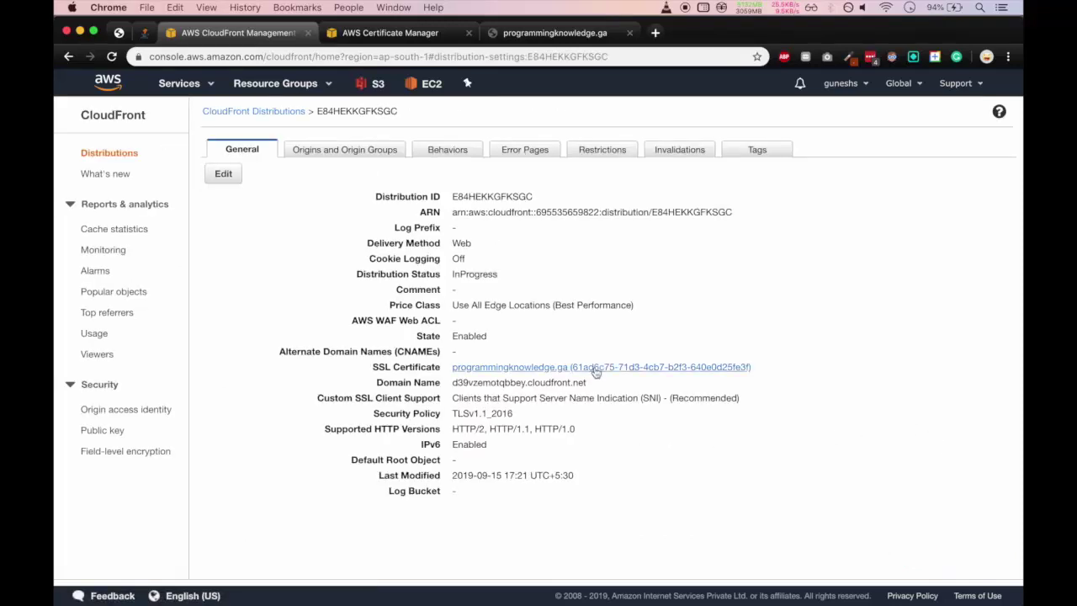
# Step: Reload the programmingknowledge.ga site to test it, and return to the CloudFront distribution
pyautogui.click(539, 32)
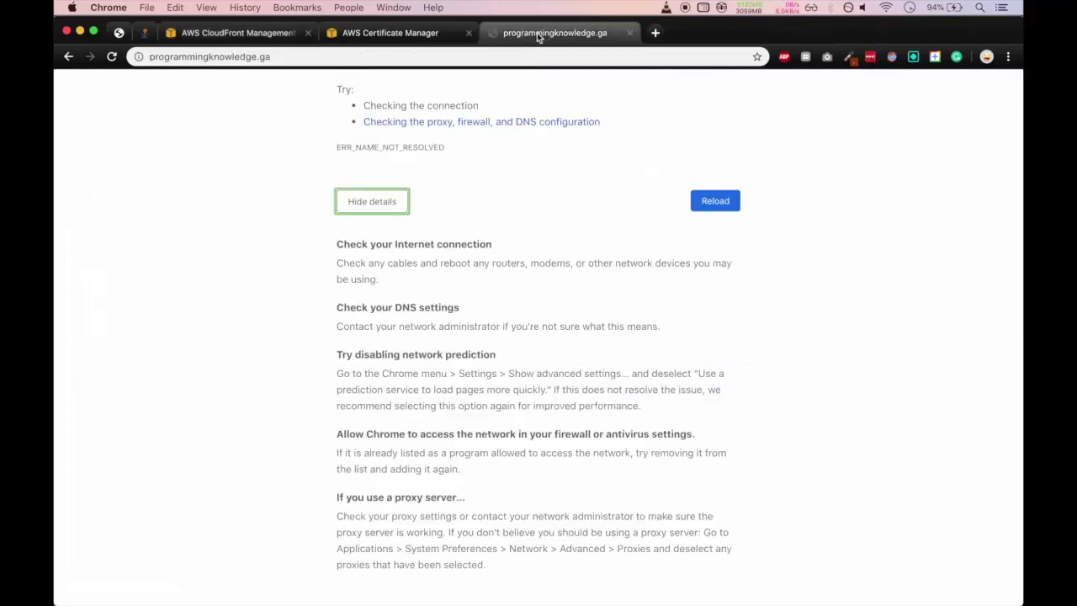
pyautogui.click(112, 57)
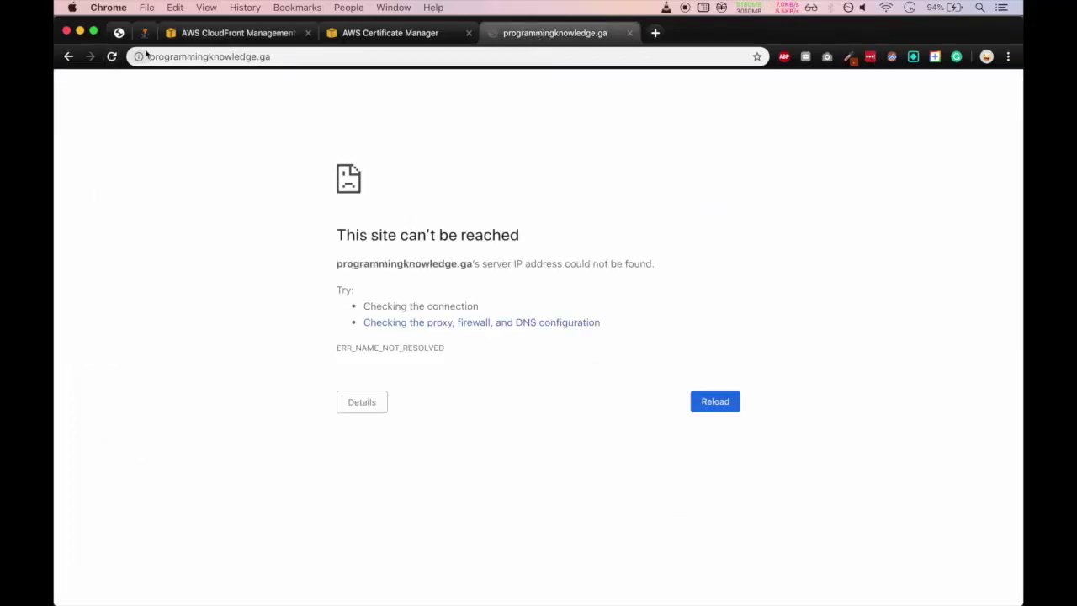
pyautogui.click(183, 37)
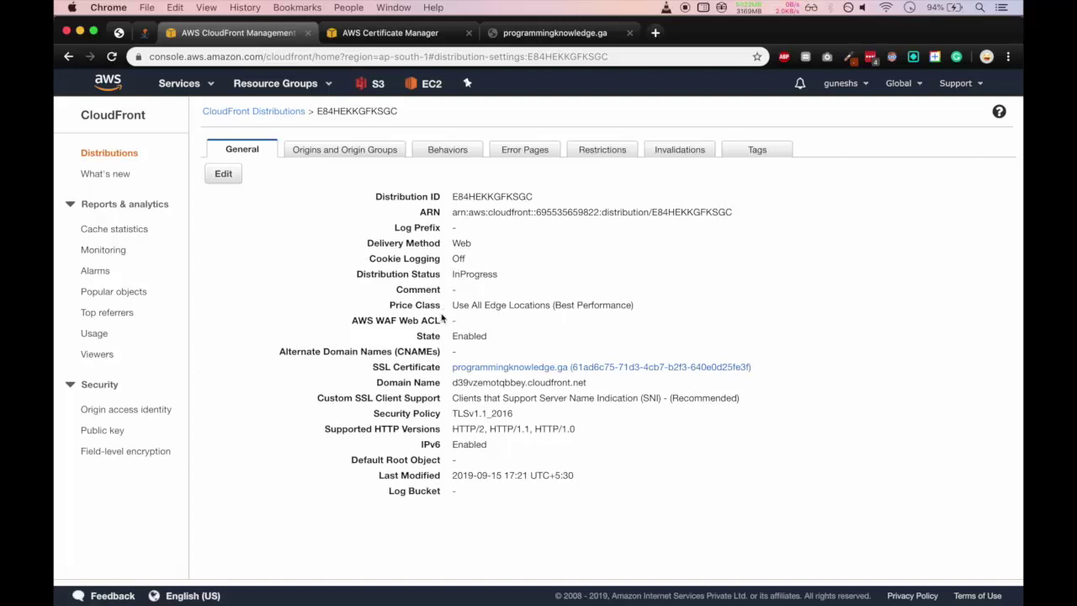
# Step: Edit the distribution and copy the website's address into its Alternate Domain Names (CNAMEs) setting
pyautogui.moveTo(294, 352); pyautogui.dragTo(443, 357)
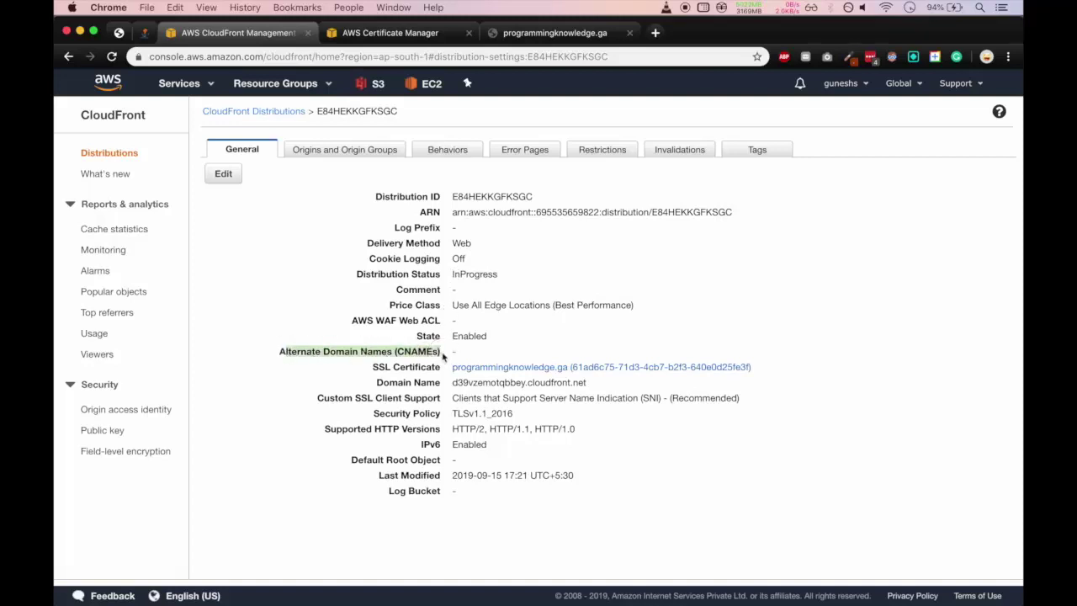
pyautogui.click(223, 174)
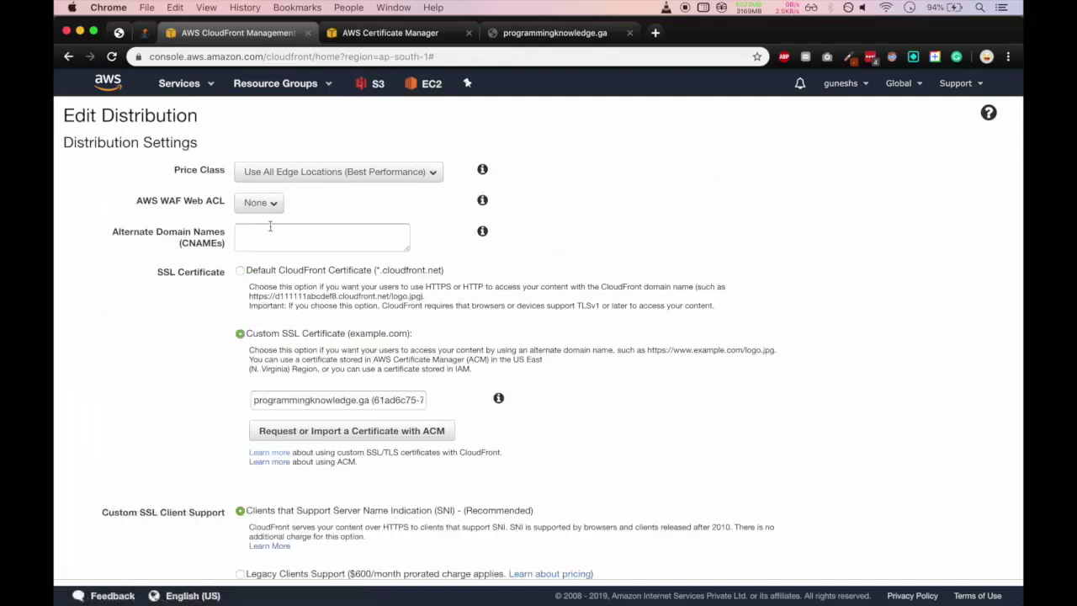
pyautogui.click(270, 233)
pyautogui.click(542, 33)
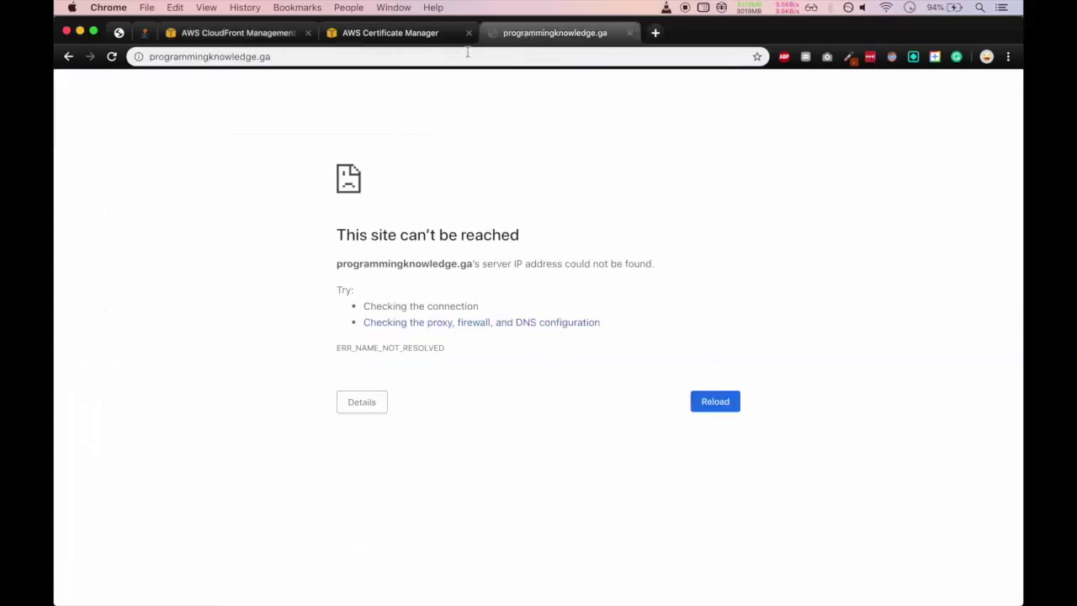
pyautogui.click(457, 57)
pyautogui.press('super+c')
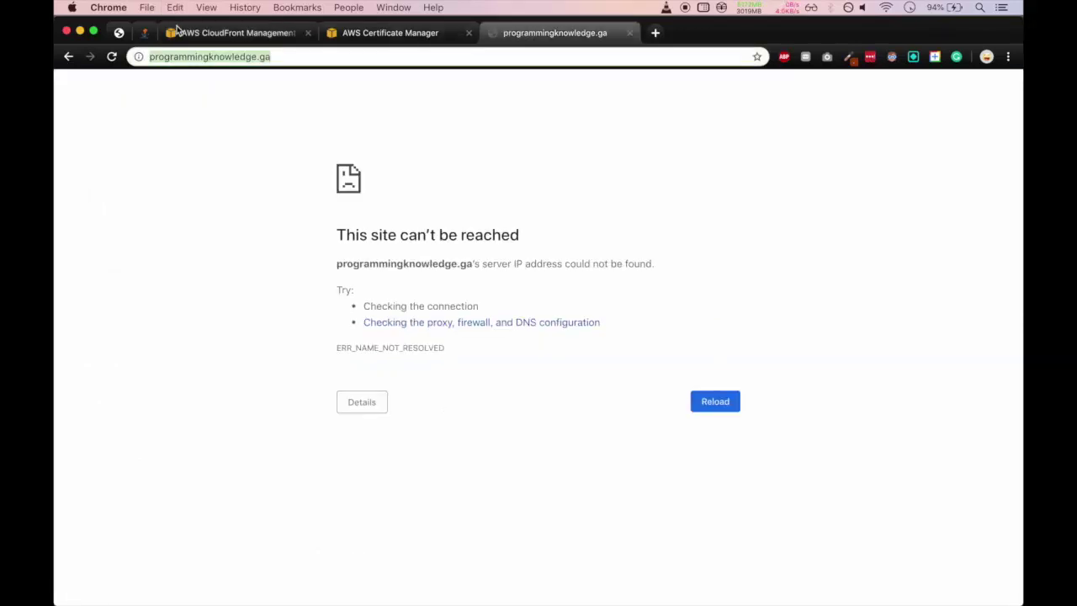
pyautogui.click(238, 33)
pyautogui.press('super+v')
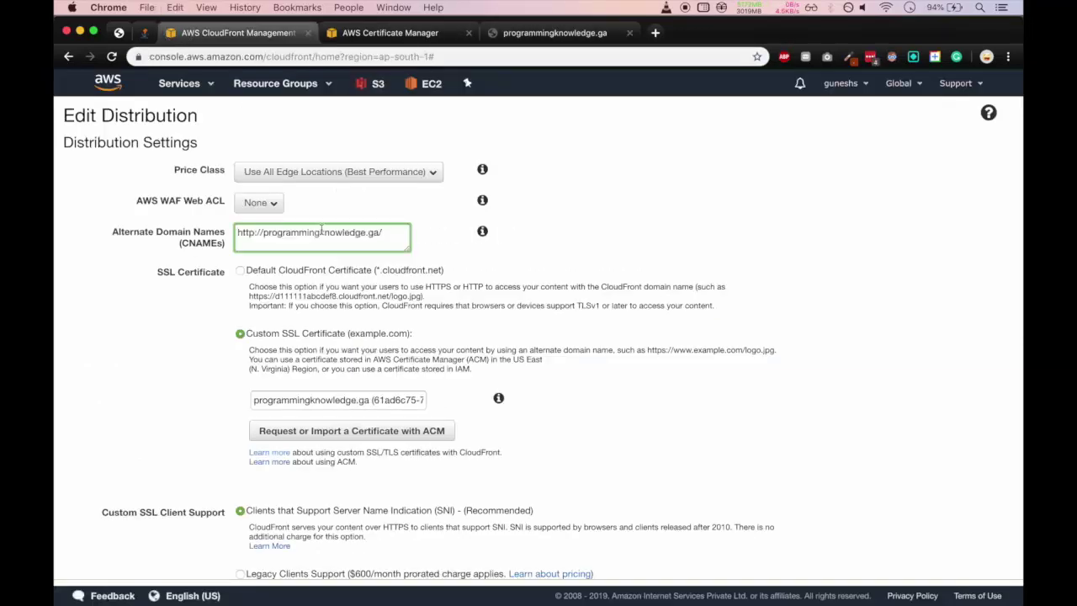
# Step: Trim the alternate domain name to programmingknowledge.ga without the protocol or trailing slash, and save the distribution
pyautogui.moveTo(264, 233); pyautogui.dragTo(232, 233)
pyautogui.press('BackSpace')
pyautogui.scroll(-1, 577, 296)
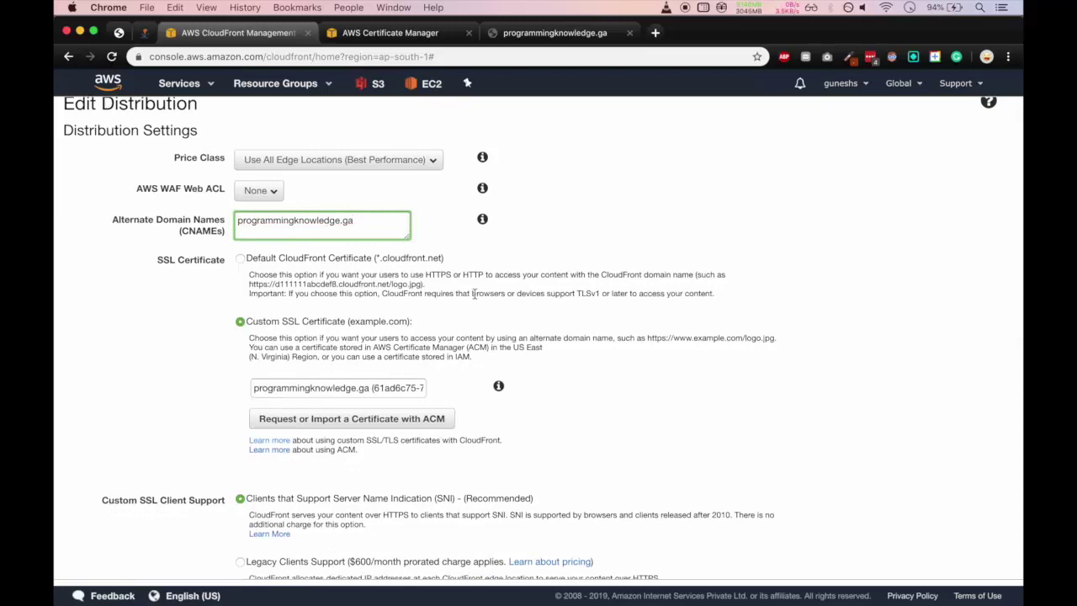
pyautogui.scroll(-2, 474, 294)
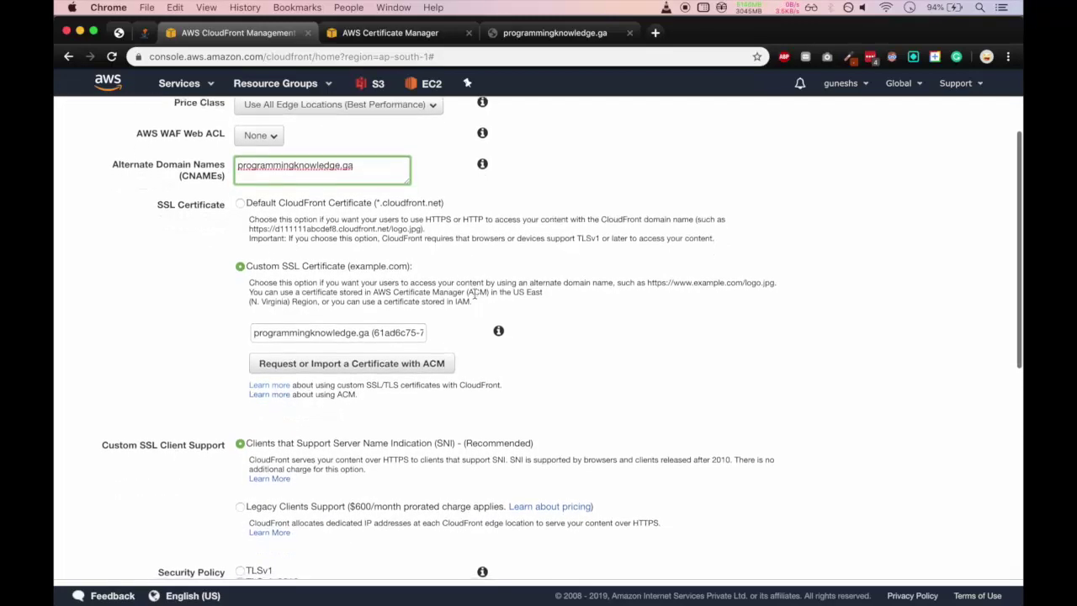
pyautogui.scroll(-10, 474, 293)
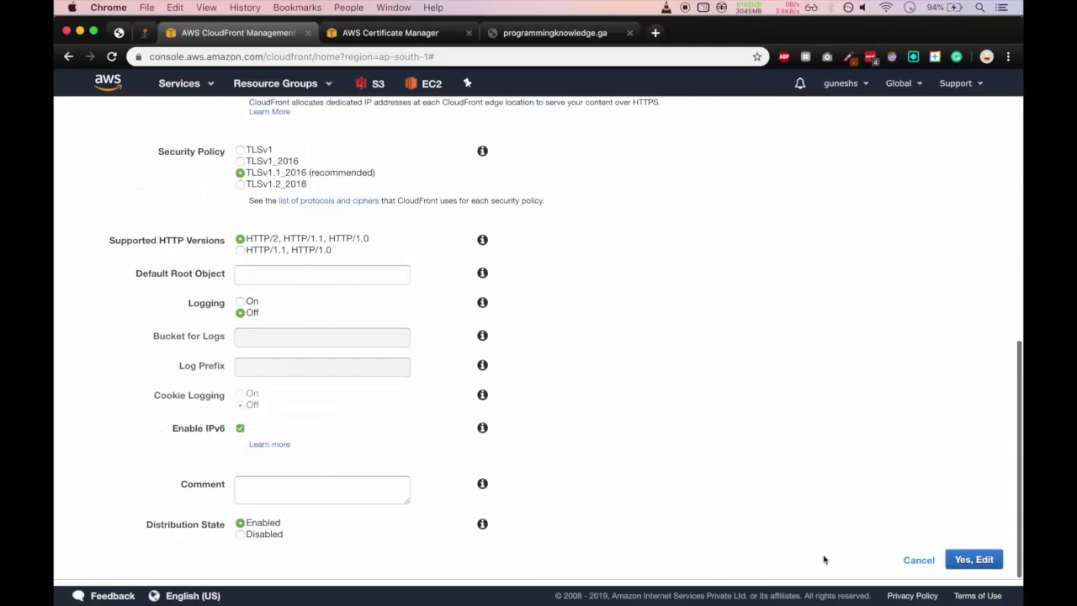
pyautogui.click(976, 559)
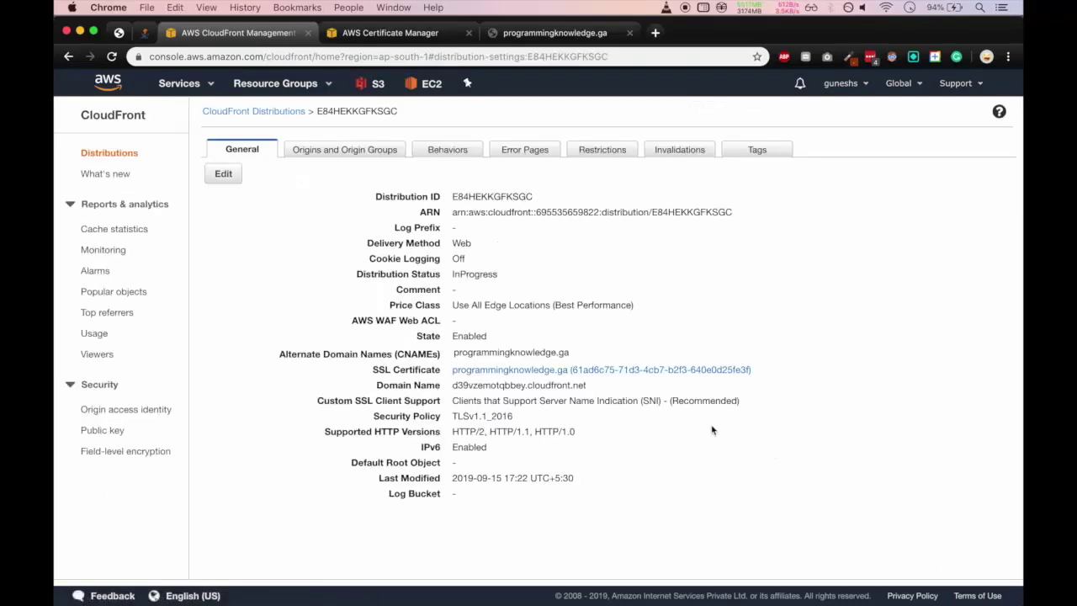
# Step: Edit the distribution's default cache behavior and set its Viewer Protocol Policy to Redirect HTTP to HTTPS
pyautogui.click(378, 151)
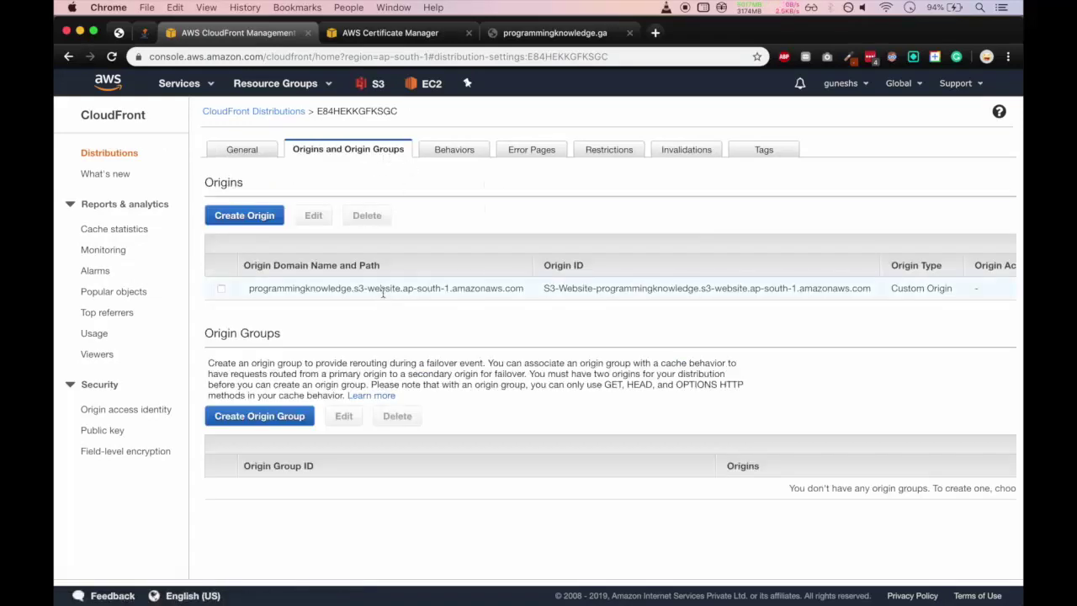
pyautogui.click(446, 154)
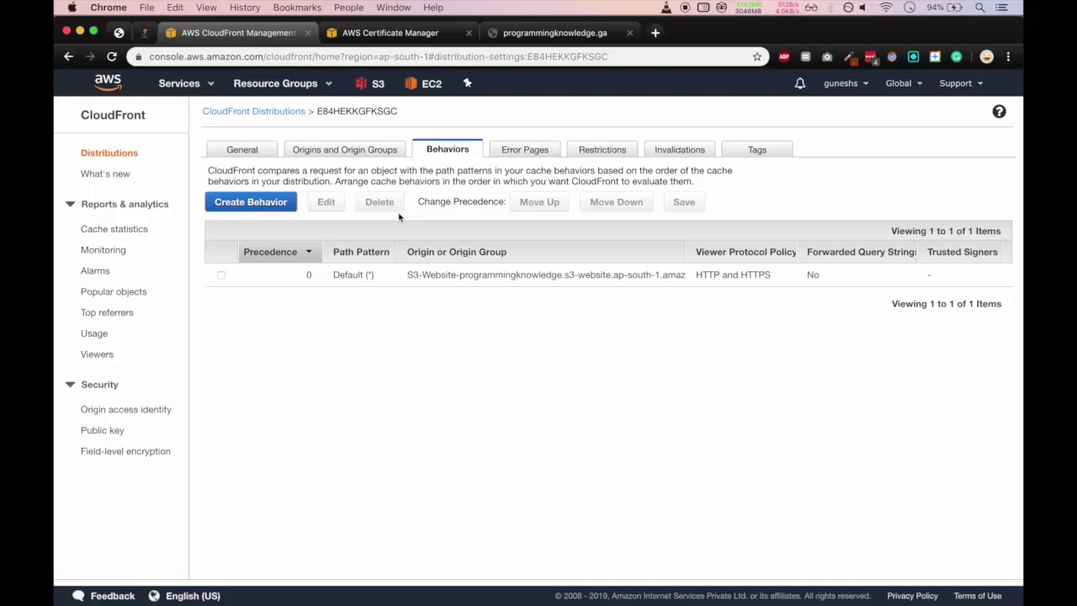
pyautogui.click(221, 276)
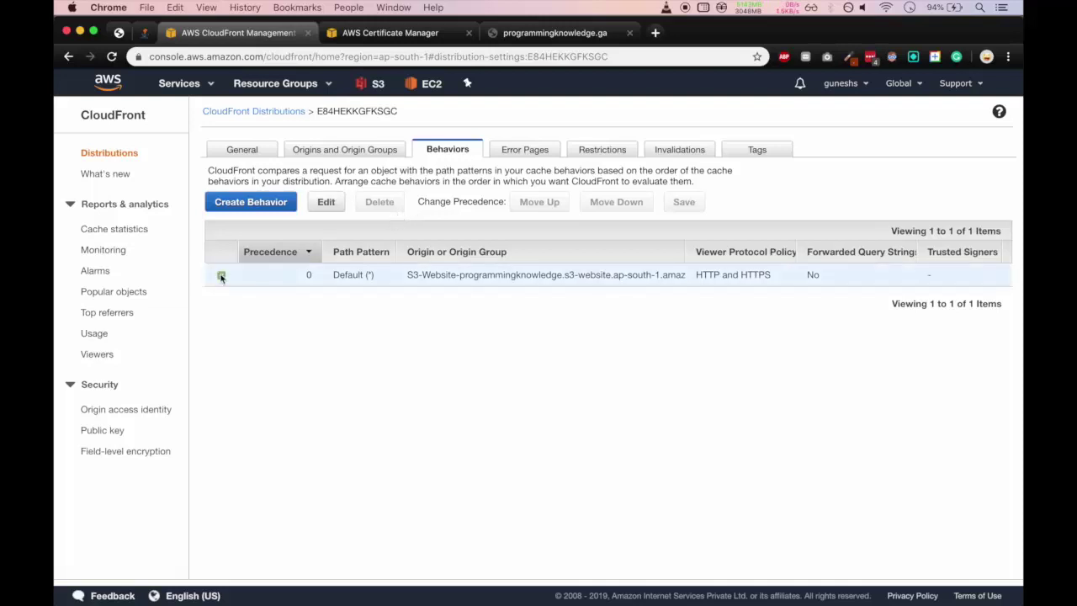
pyautogui.click(326, 202)
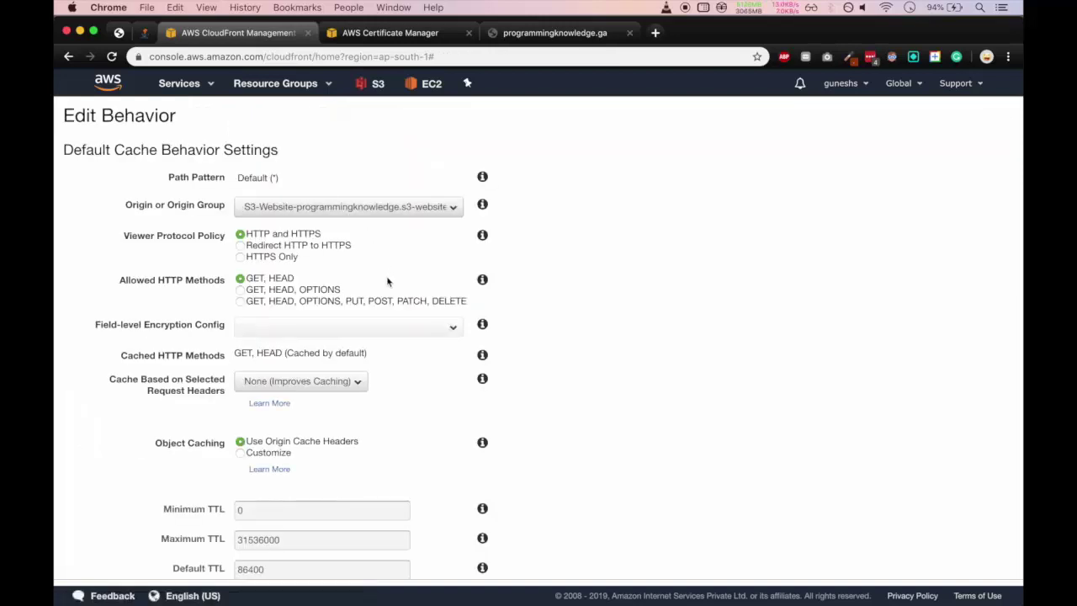
pyautogui.scroll(-1, 388, 282)
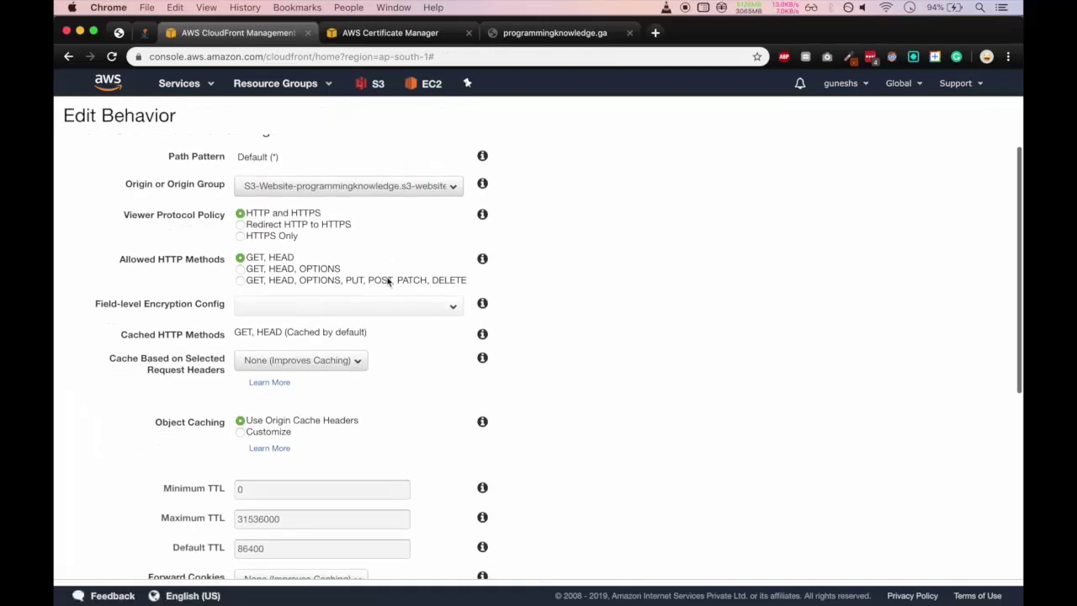
pyautogui.click(333, 225)
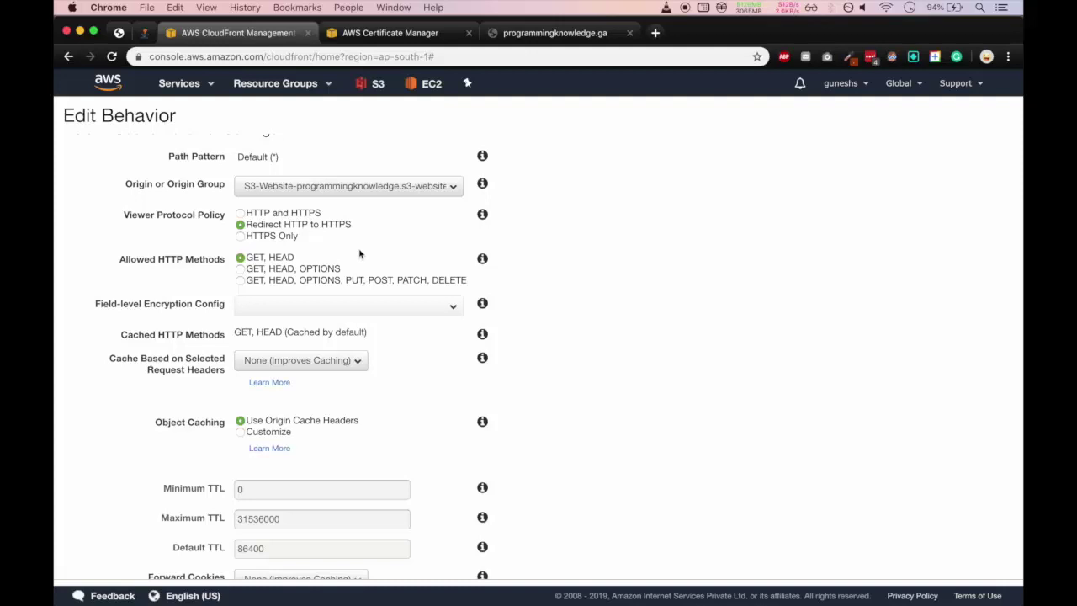
# Step: Review the behavior's remaining caching and access settings, leave them at their defaults, and save the behavior
pyautogui.scroll(-1, 359, 253)
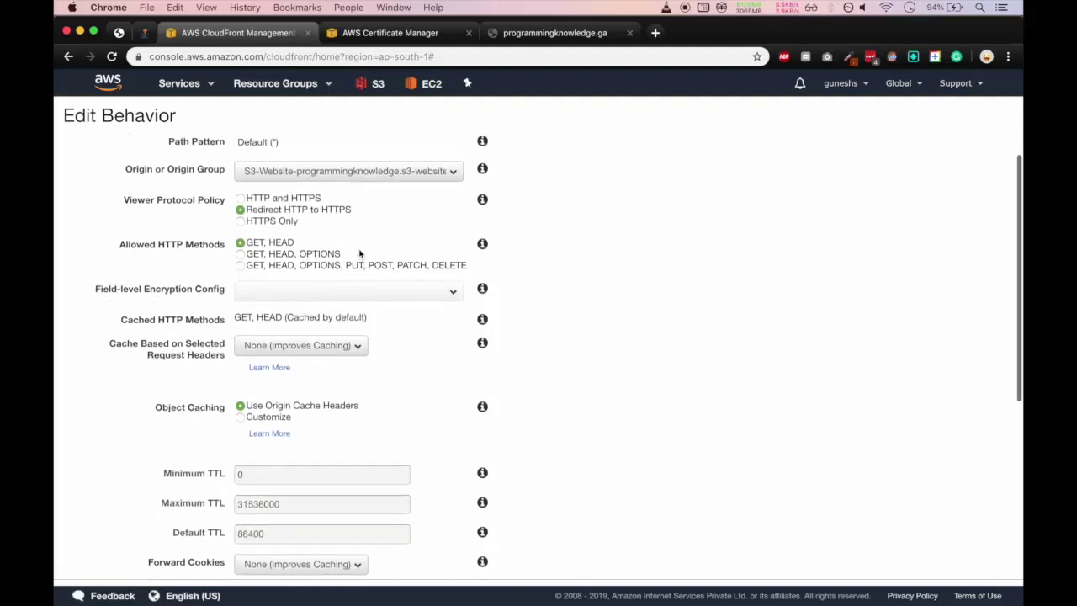
pyautogui.scroll(2, 359, 254)
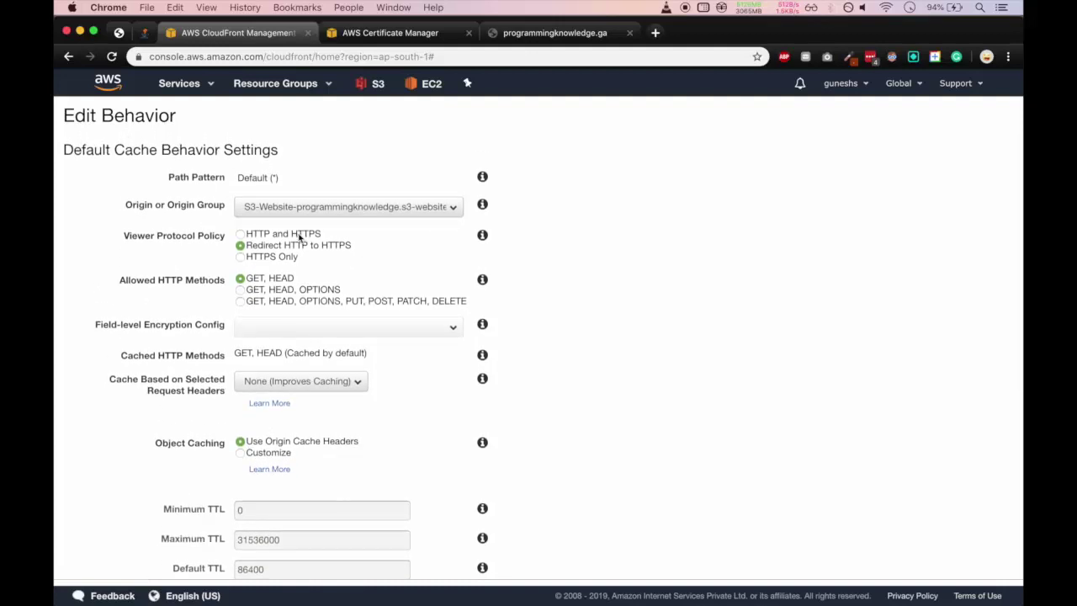
pyautogui.scroll(-5, 414, 283)
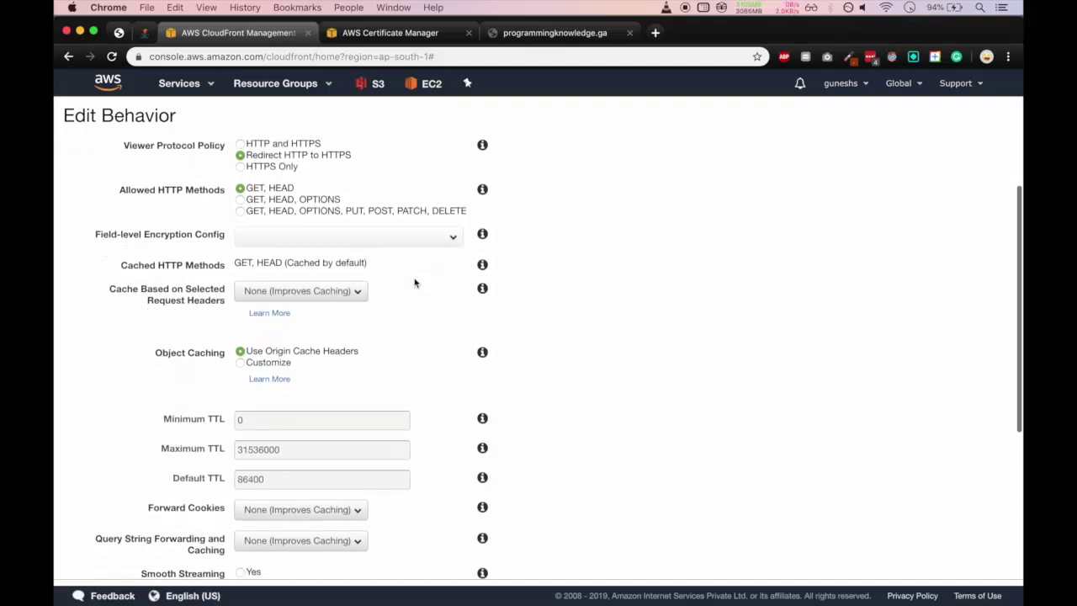
pyautogui.scroll(-4, 414, 283)
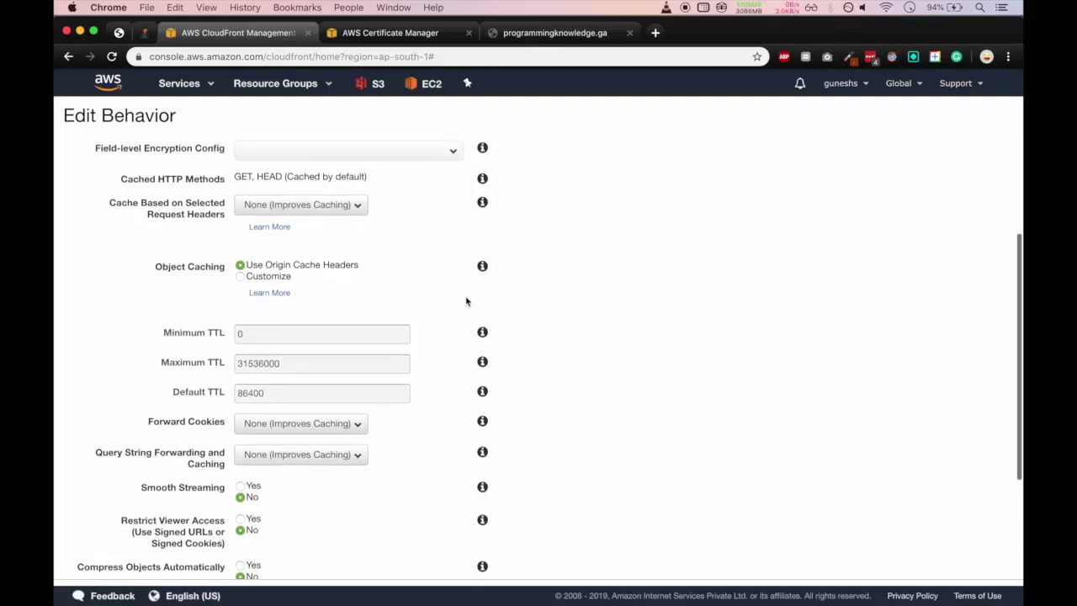
pyautogui.scroll(-5, 466, 301)
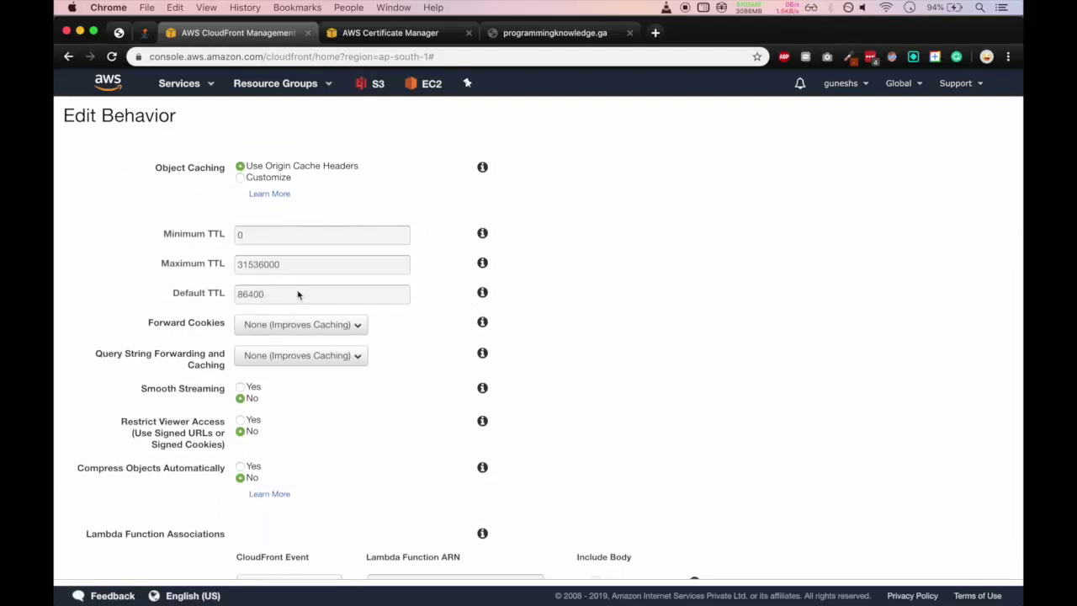
pyautogui.scroll(2, 368, 303)
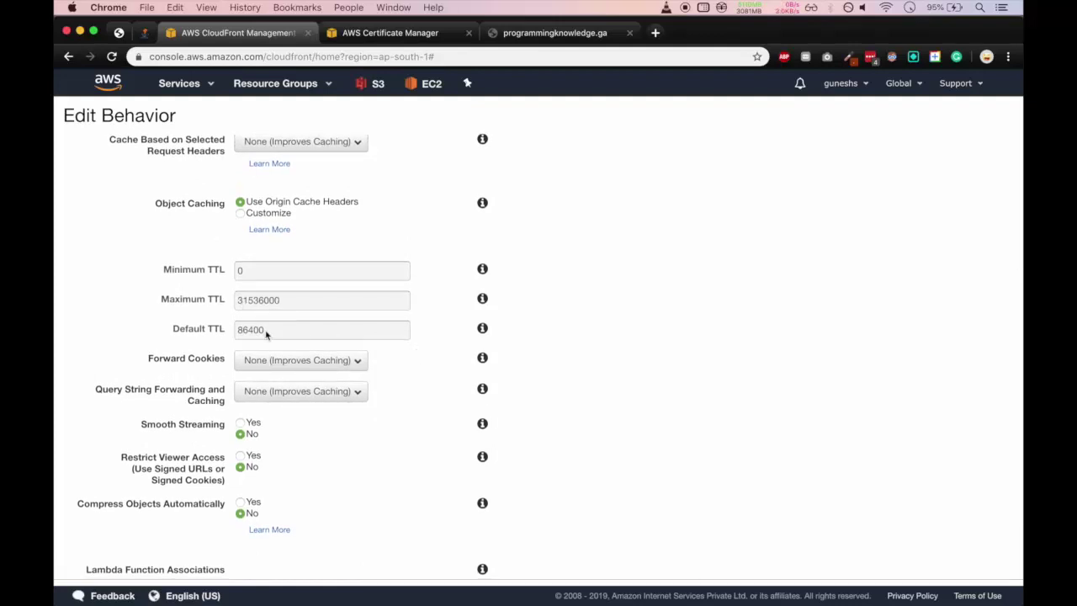
pyautogui.scroll(-5, 512, 404)
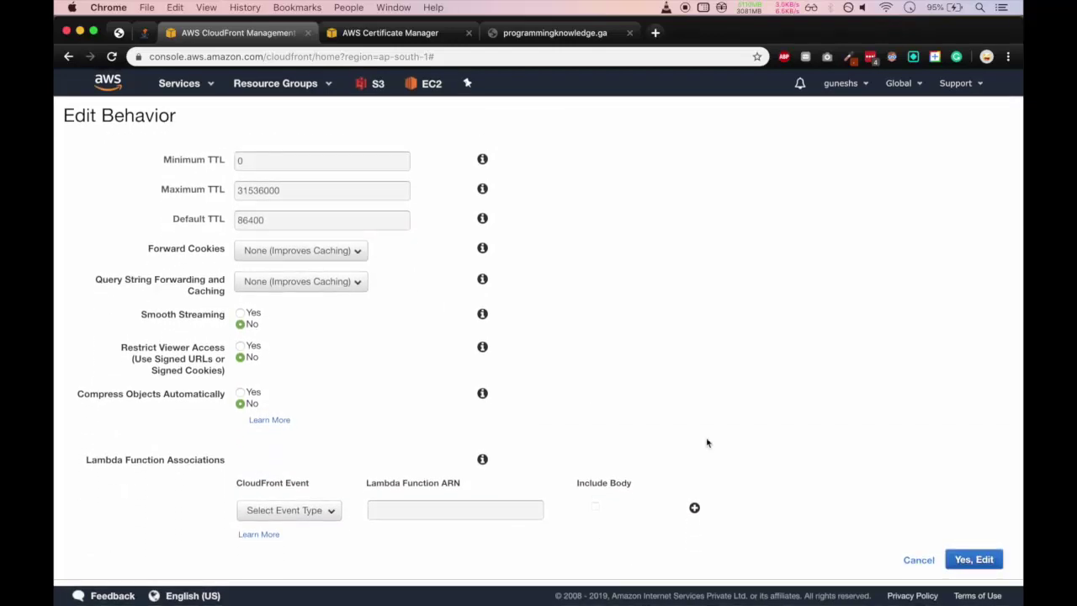
pyautogui.click(954, 559)
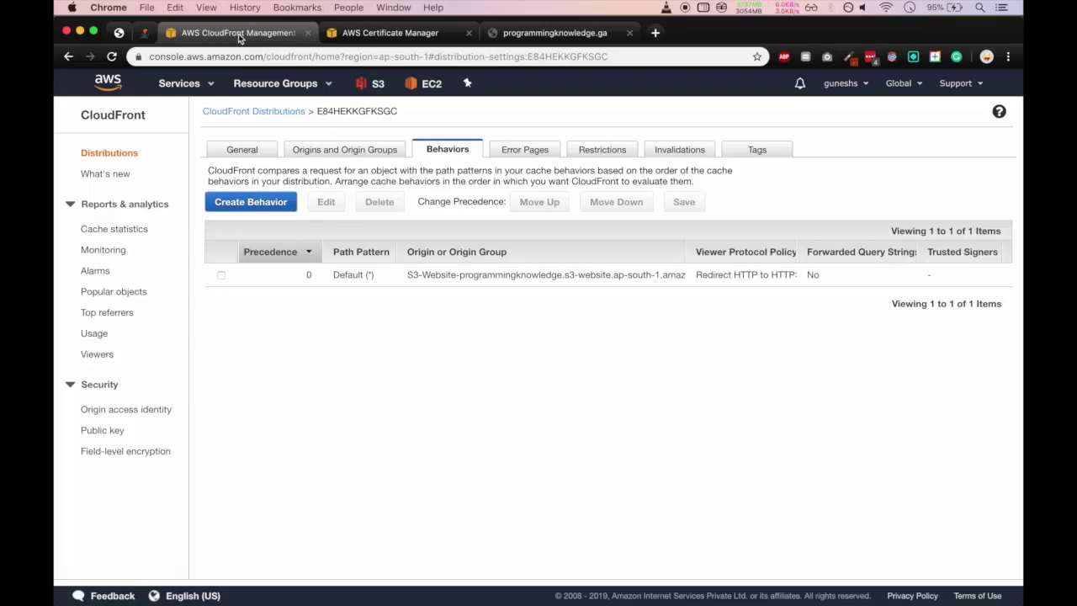
# Step: Reload the programmingknowledge.ga site to test it, then go back to the CloudFront distribution's behaviors
pyautogui.click(384, 34)
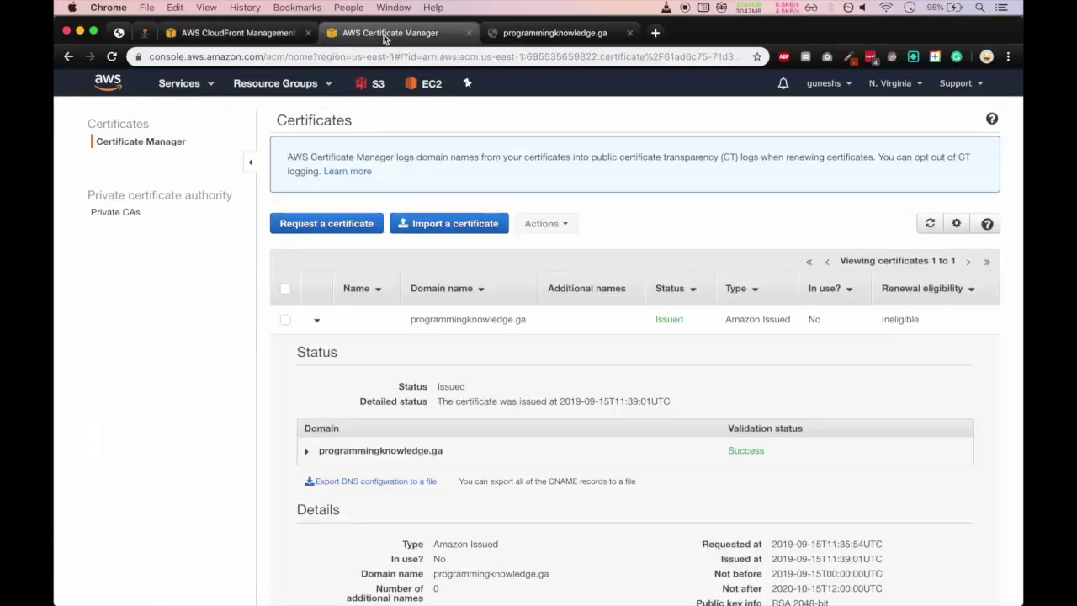
pyautogui.click(552, 34)
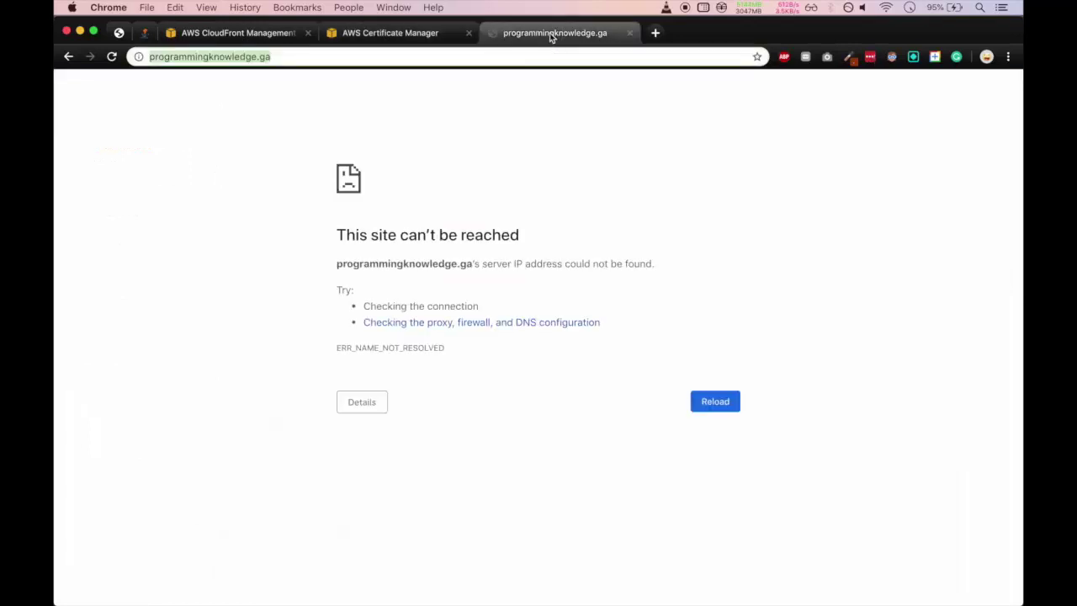
pyautogui.click(111, 56)
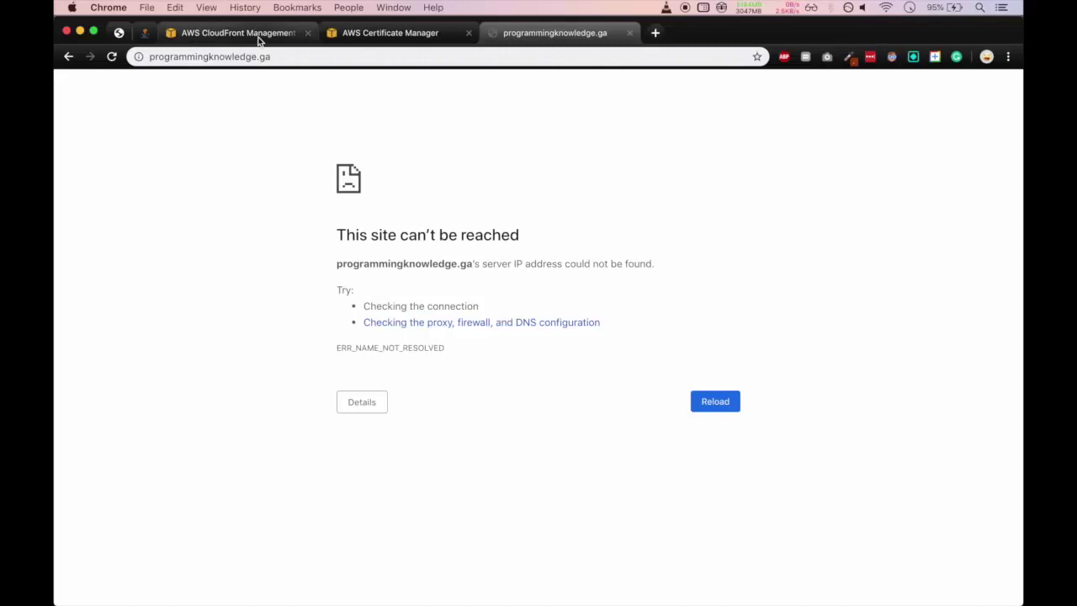
pyautogui.click(257, 38)
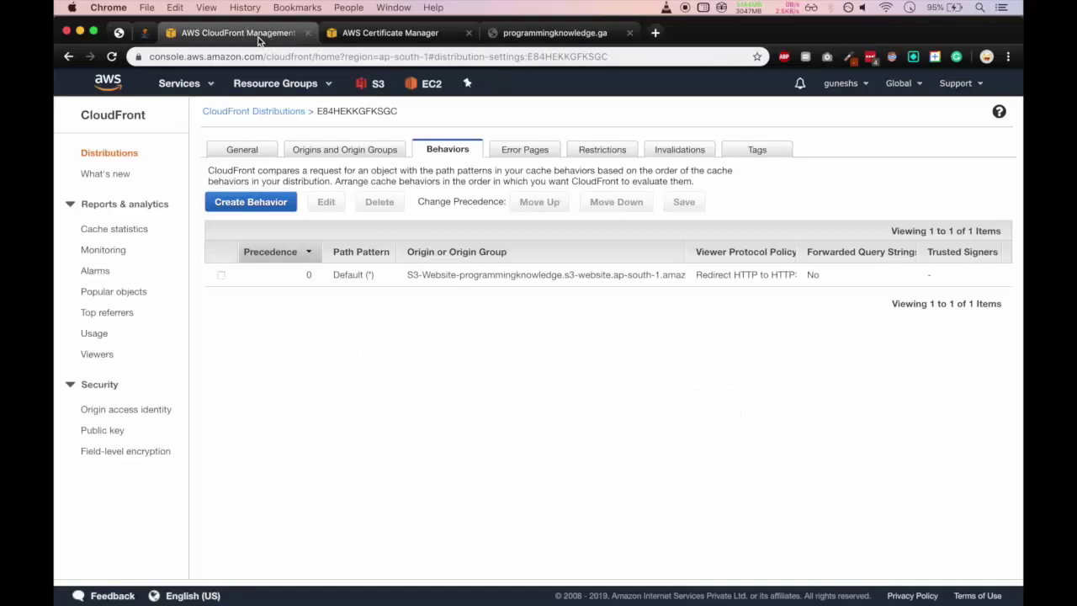
# Step: Open Route 53 in a new browser tab and start a new record set in the programmingknowledge.ga hosted zone
pyautogui.click(194, 83)
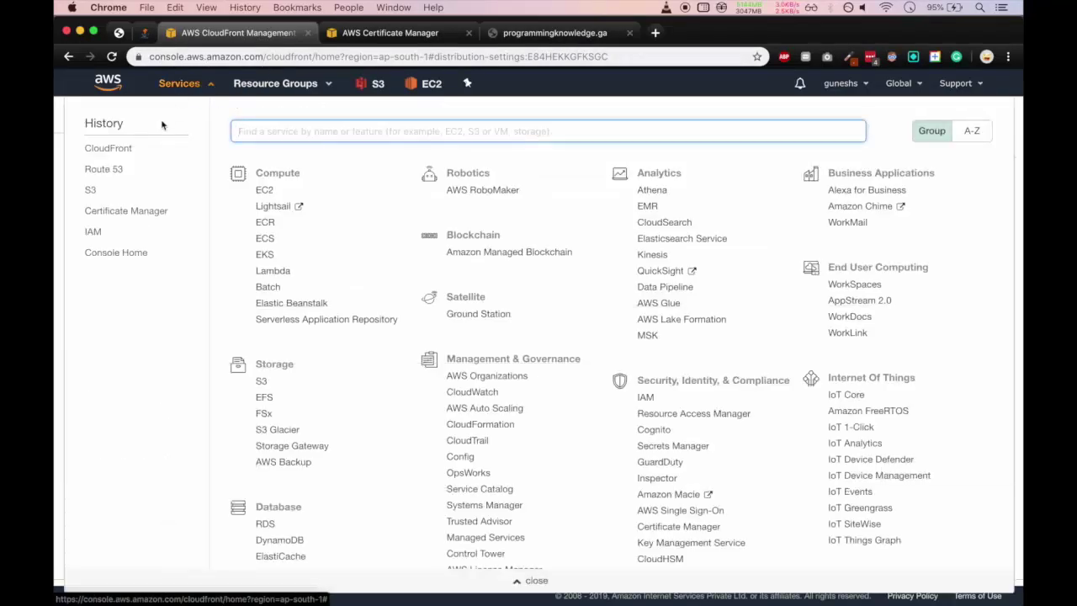
pyautogui.rightClick(116, 170)
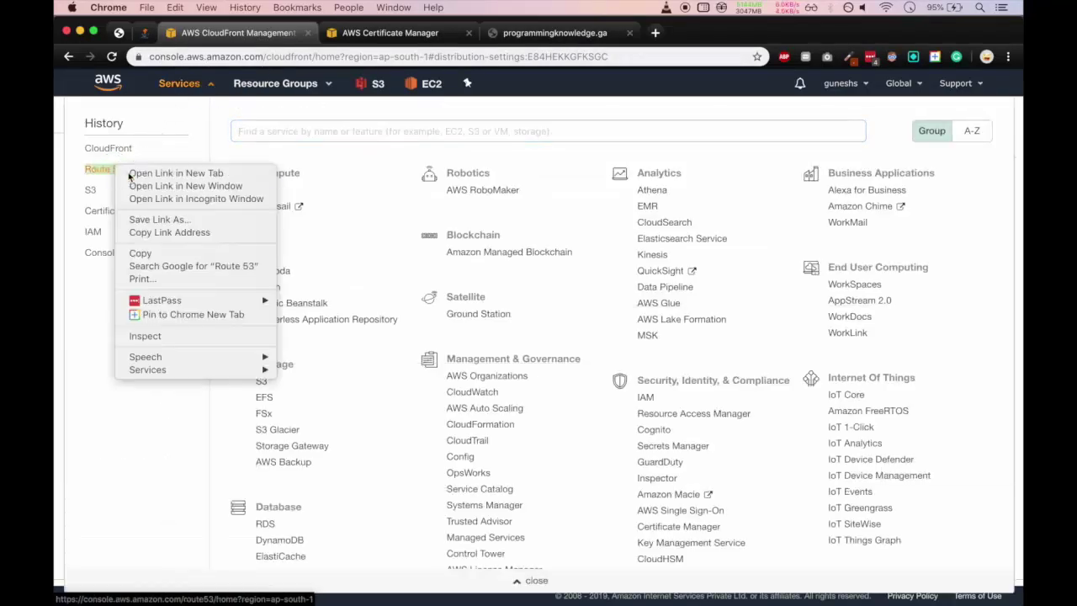
pyautogui.click(129, 174)
pyautogui.click(419, 34)
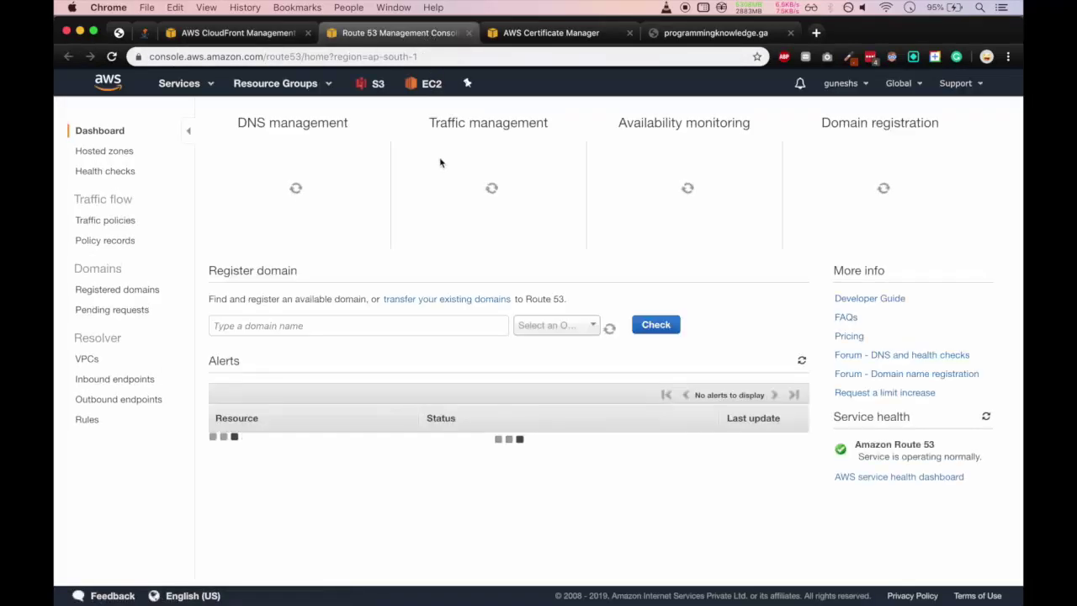
pyautogui.click(296, 199)
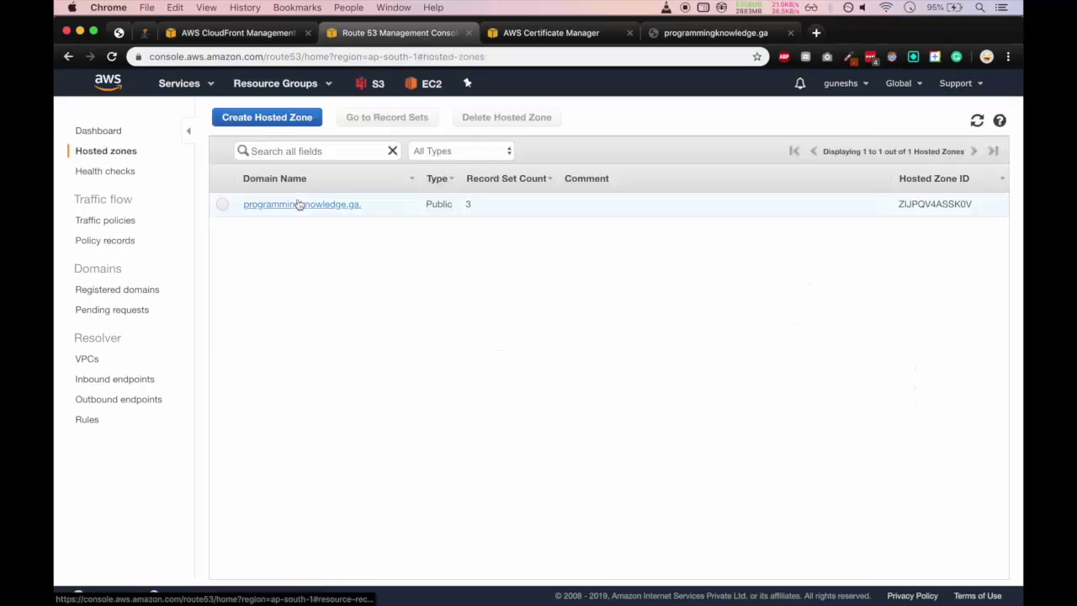
pyautogui.click(298, 205)
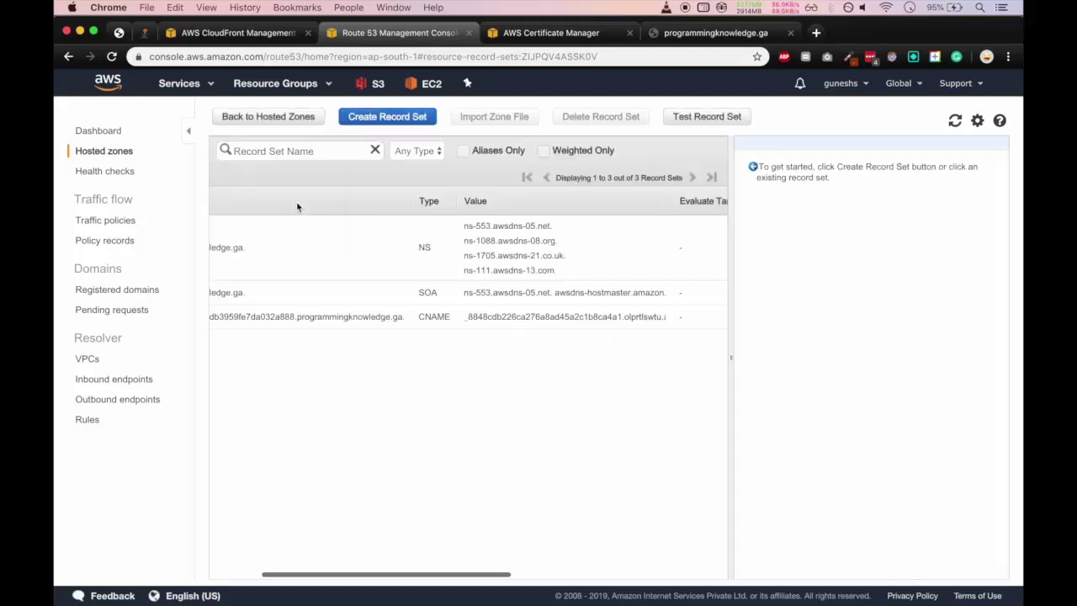
pyautogui.hscroll(-5, 349, 216)
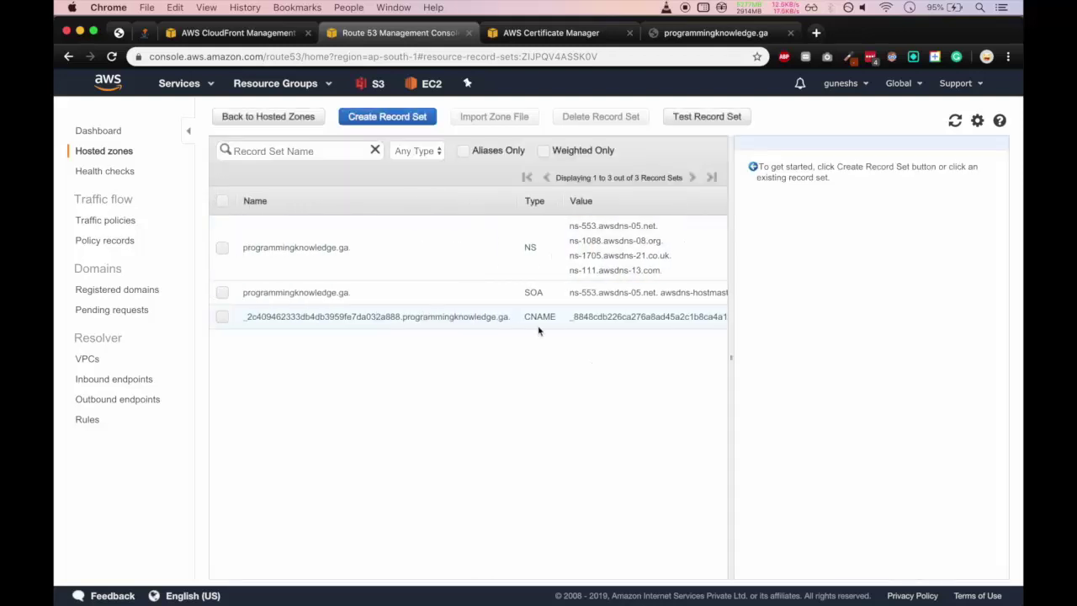
pyautogui.click(394, 118)
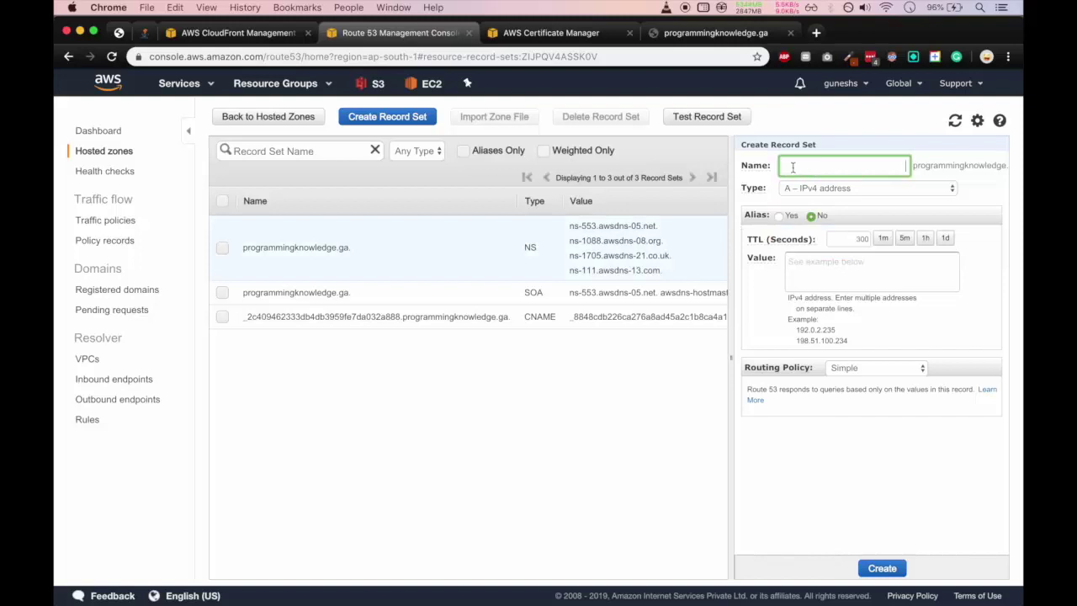
pyautogui.write('w')
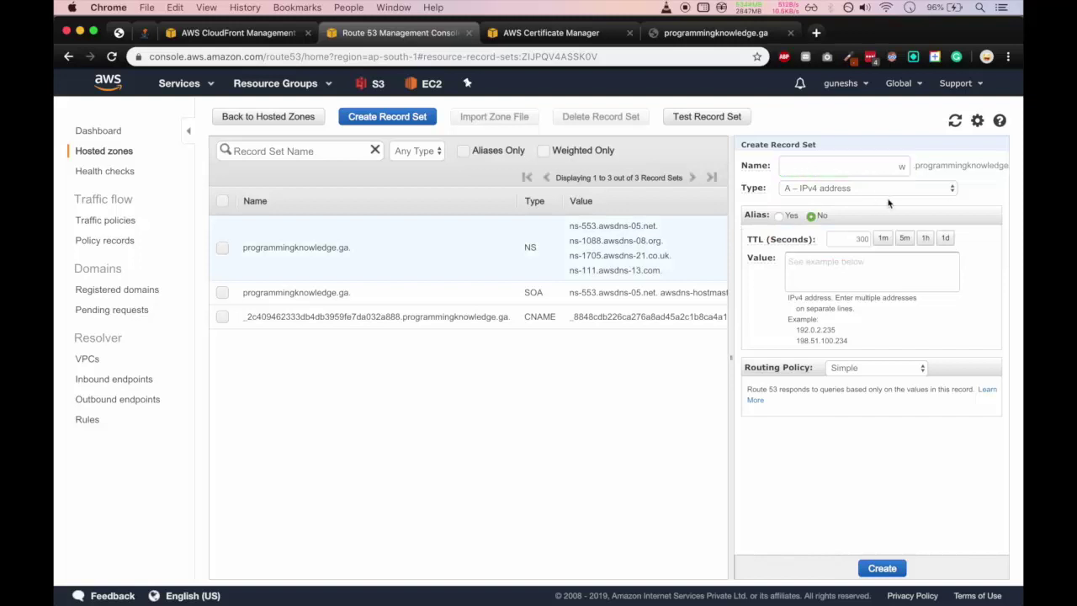
pyautogui.click(901, 165)
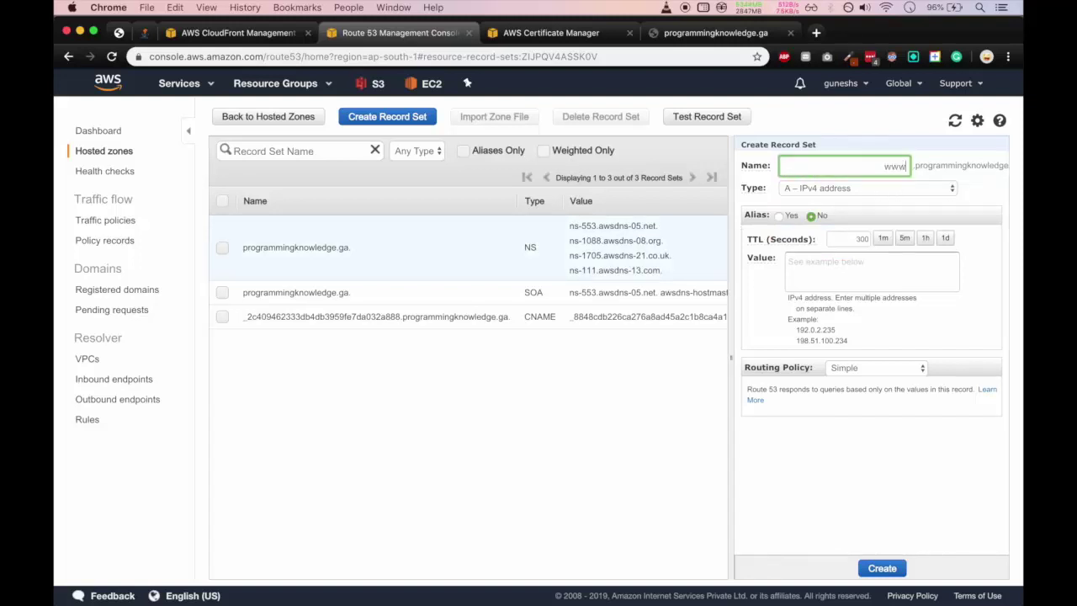
pyautogui.press('BackSpace')
pyautogui.press('BackSpace')
pyautogui.press('BackSpace')
pyautogui.click(894, 211)
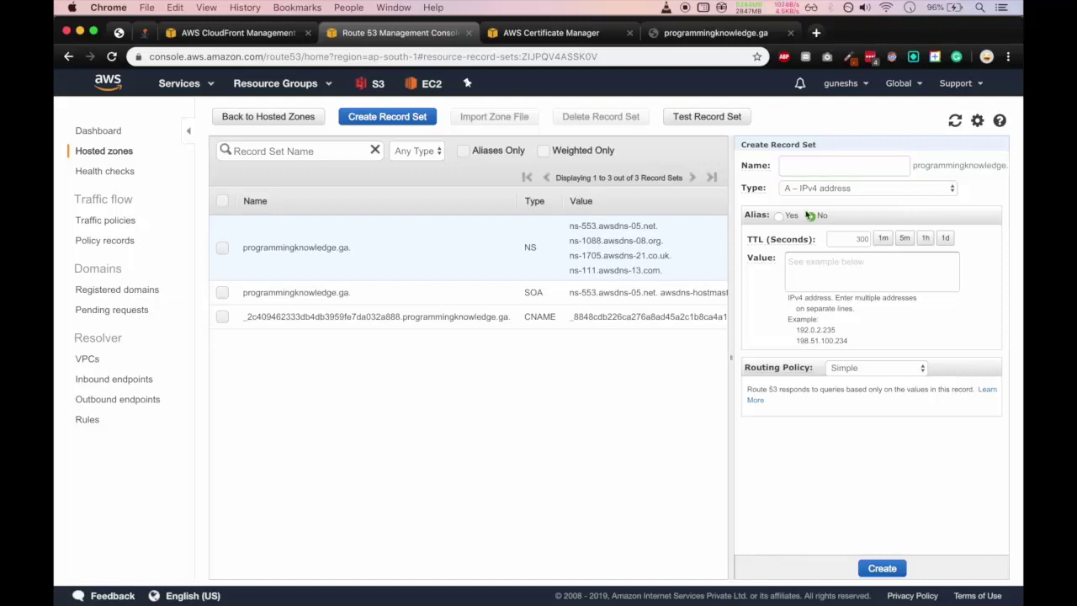
# Step: Make the new A record an alias with the CloudFront distribution d39vzemotqbbey.cloudfront.net as its target
pyautogui.click(780, 216)
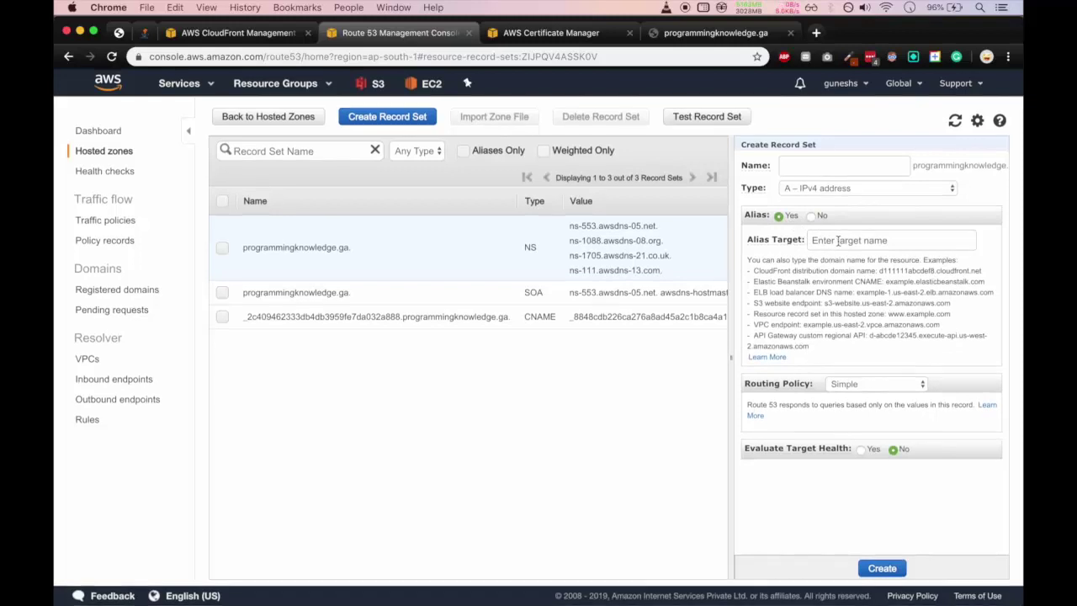
pyautogui.click(838, 241)
pyautogui.scroll(-3, 826, 317)
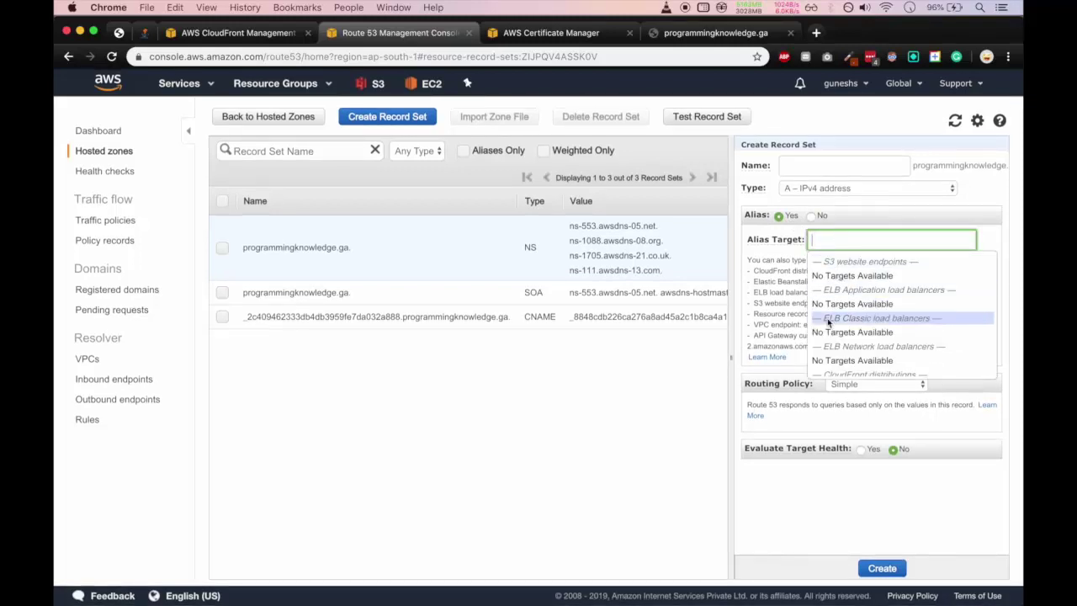
pyautogui.scroll(-2, 827, 321)
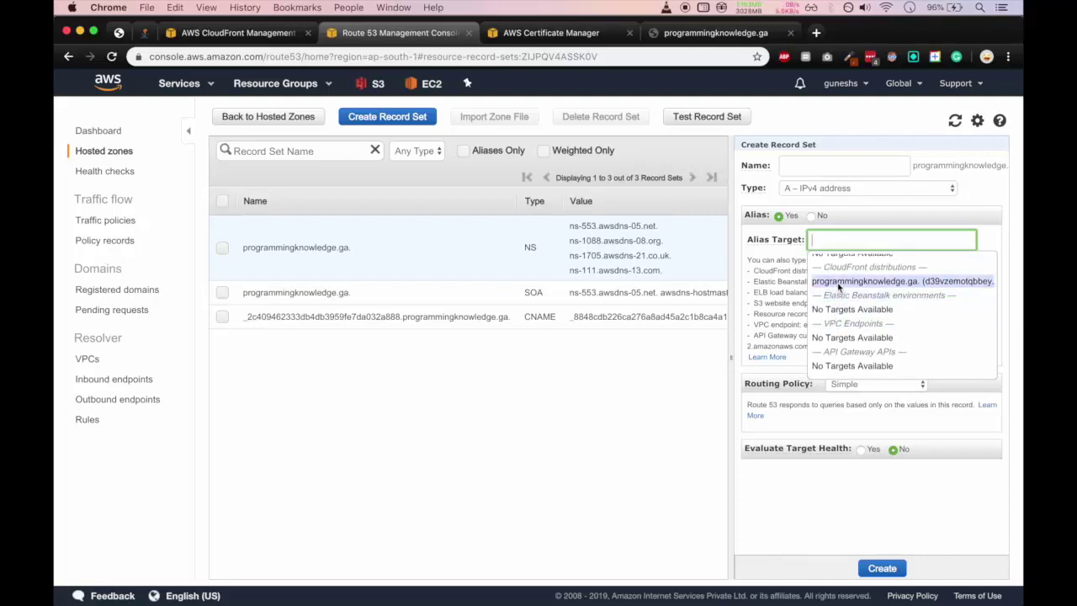
pyautogui.scroll(-2, 838, 287)
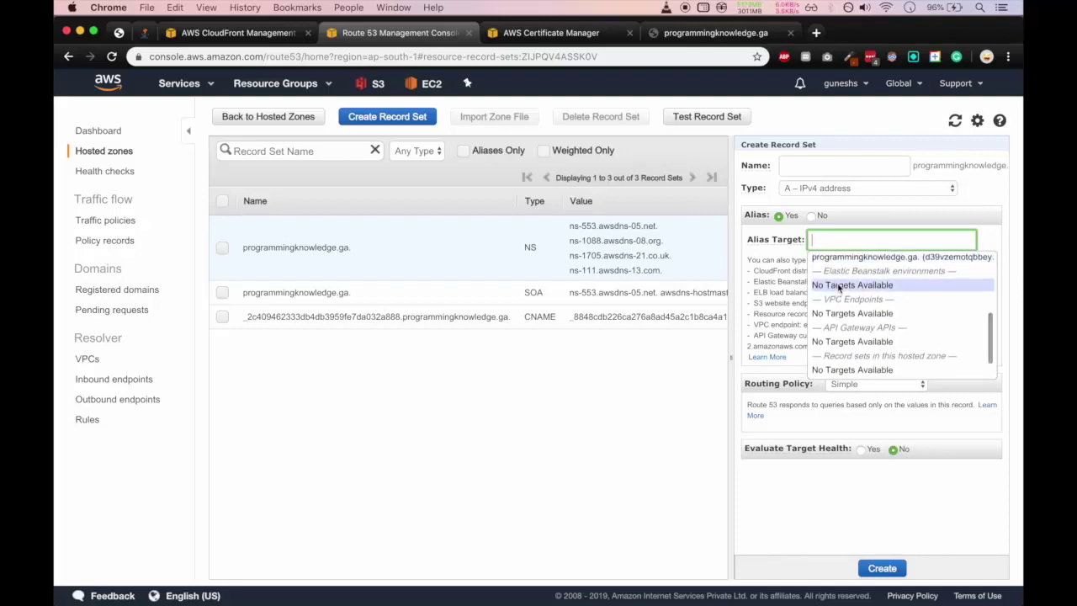
pyautogui.scroll(2, 838, 288)
pyautogui.click(838, 284)
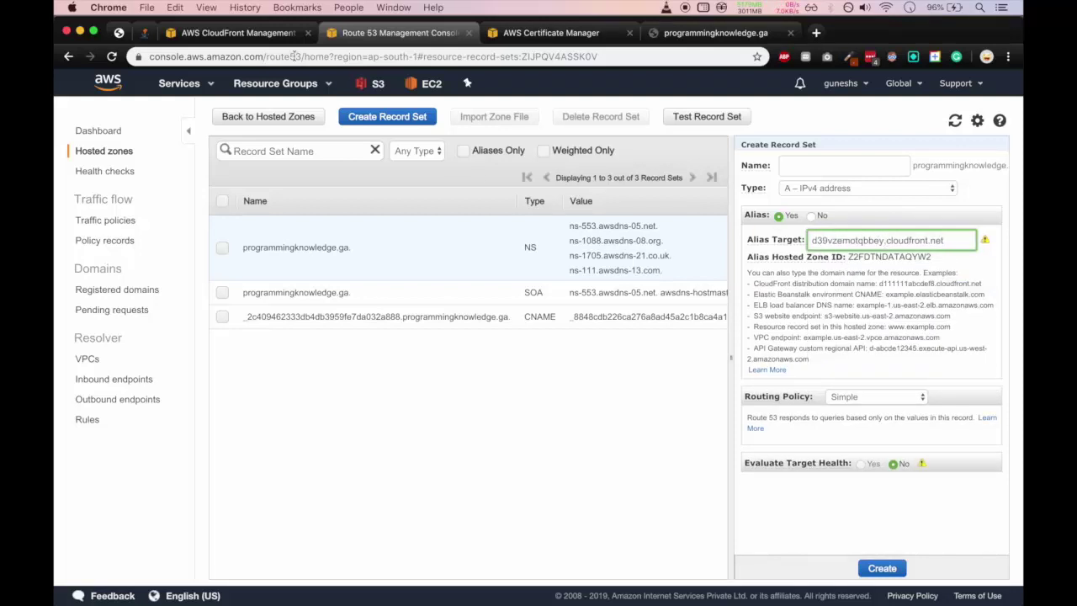
# Step: Check the domain name in the CloudFront distribution's general settings against the alias target
pyautogui.click(238, 33)
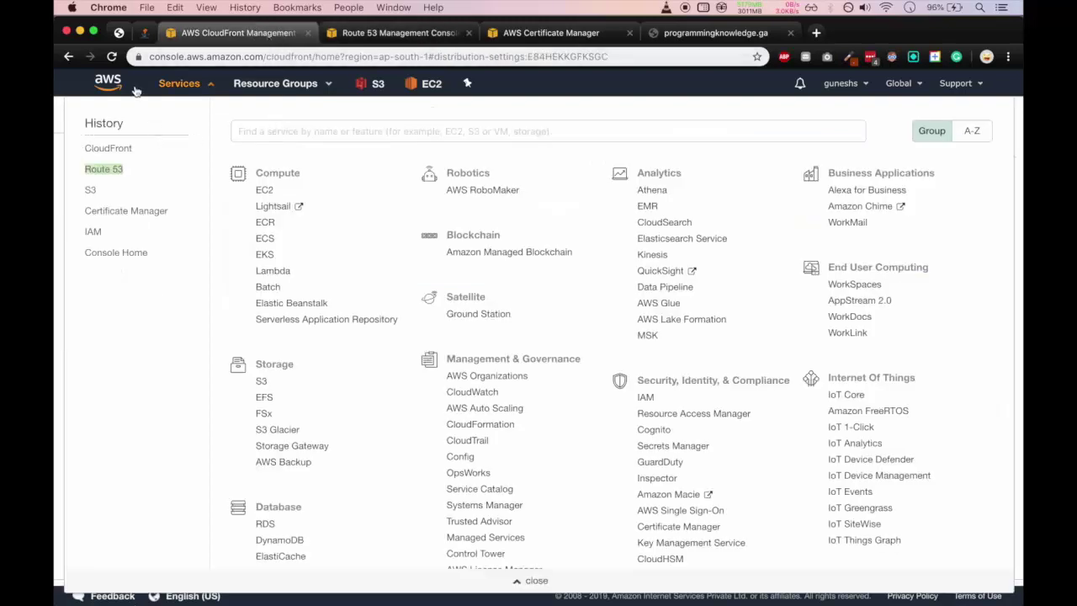
pyautogui.click(187, 84)
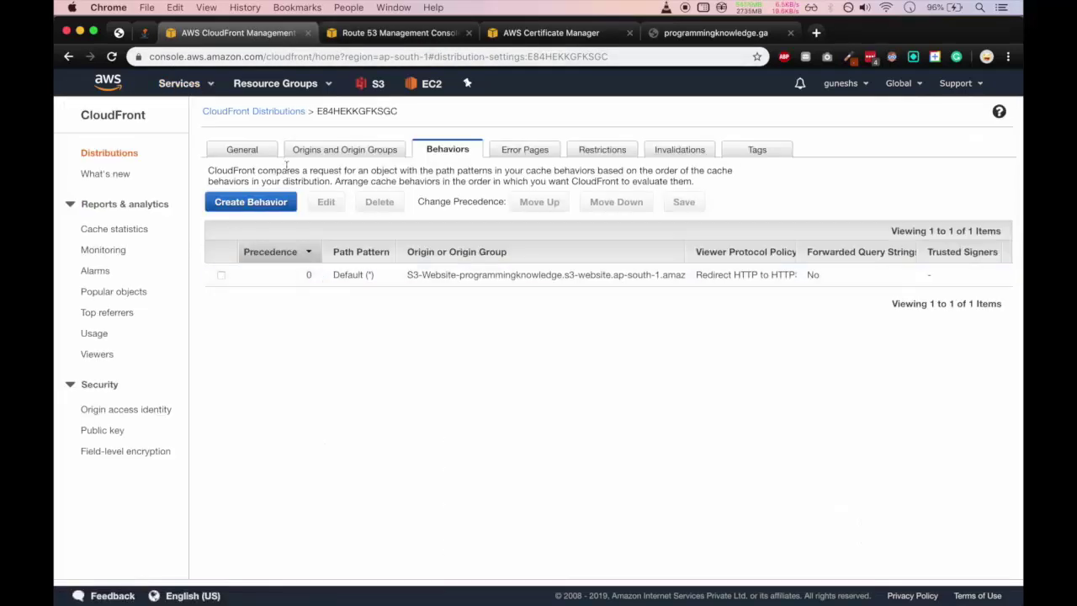
pyautogui.click(254, 152)
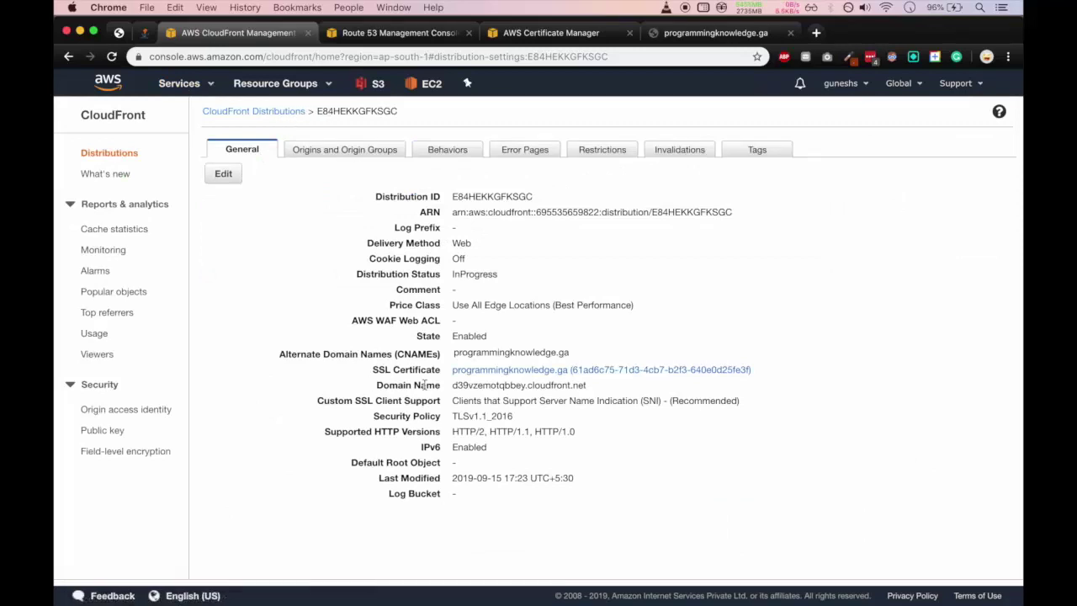
pyautogui.moveTo(454, 385); pyautogui.dragTo(589, 395)
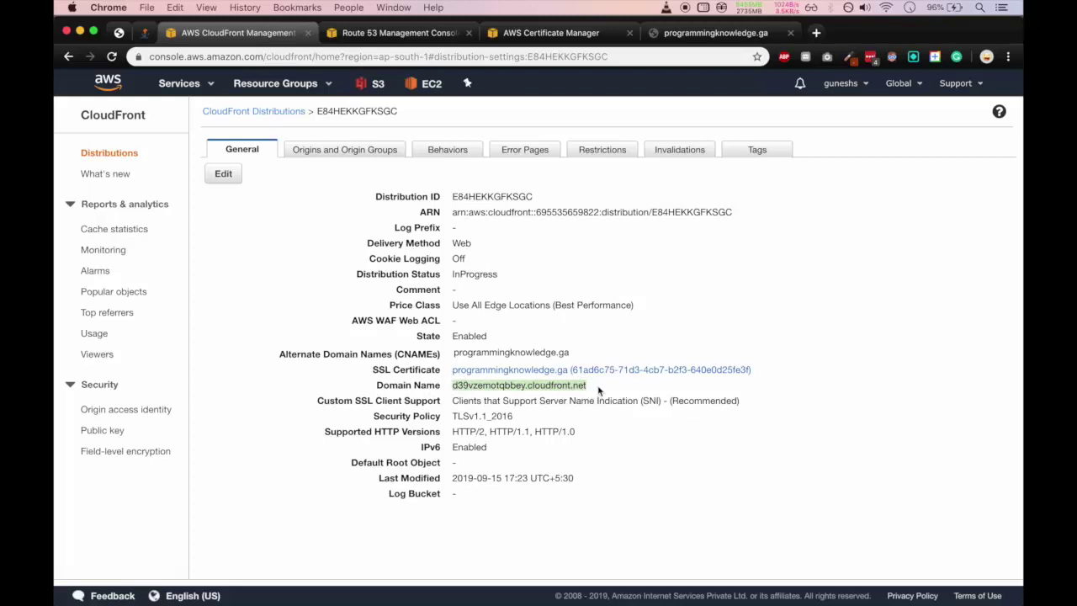
pyautogui.click(599, 389)
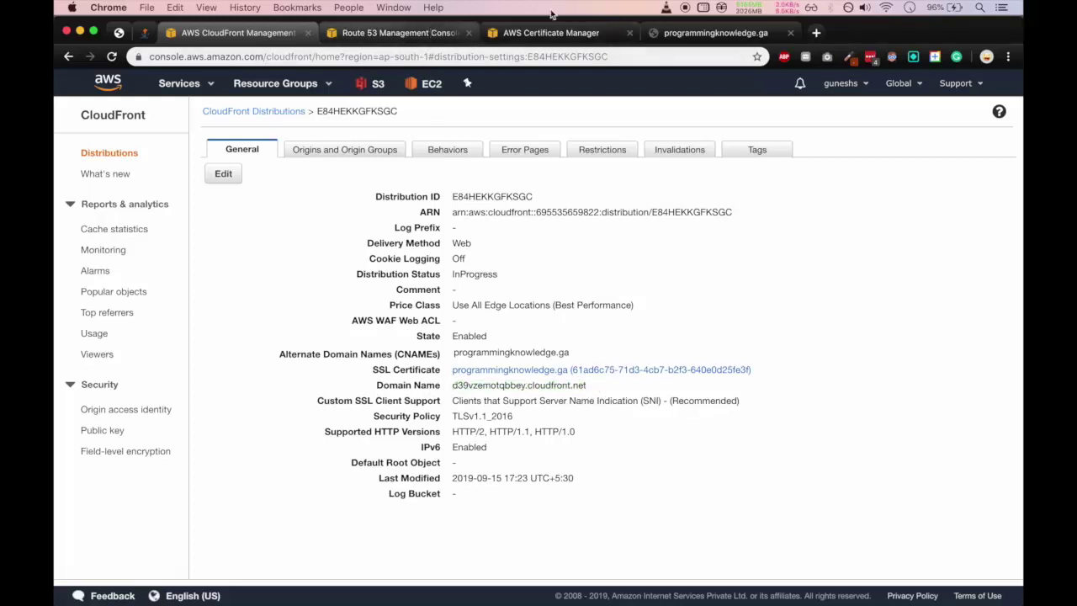
# Step: Back in Route 53, keep d39vzemotqbbey.cloudfront.net as alias target and Simple as routing policy, and create the record set
pyautogui.click(420, 33)
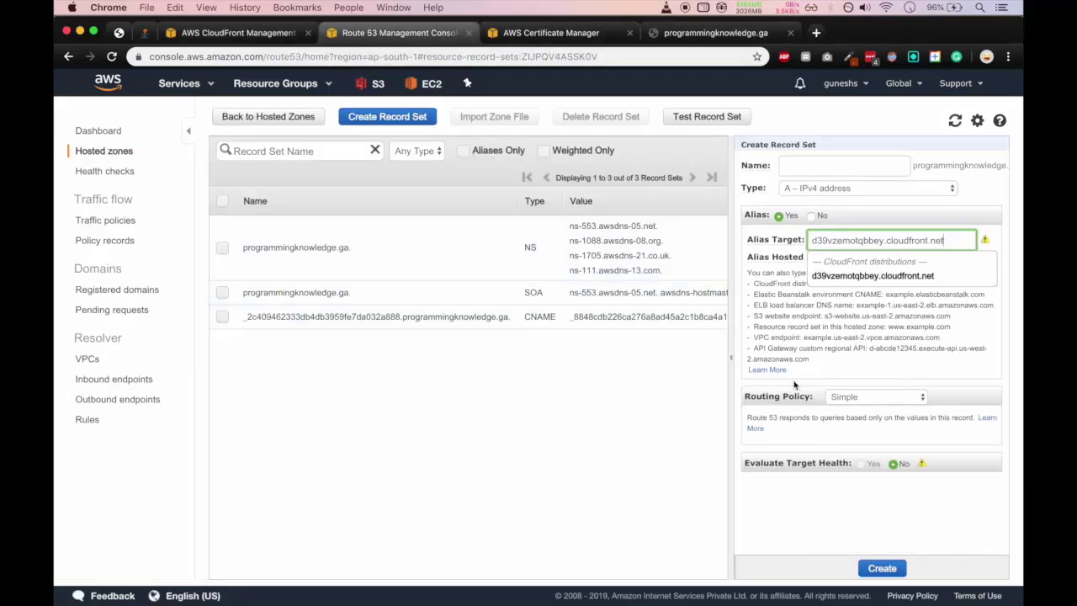
pyautogui.click(905, 276)
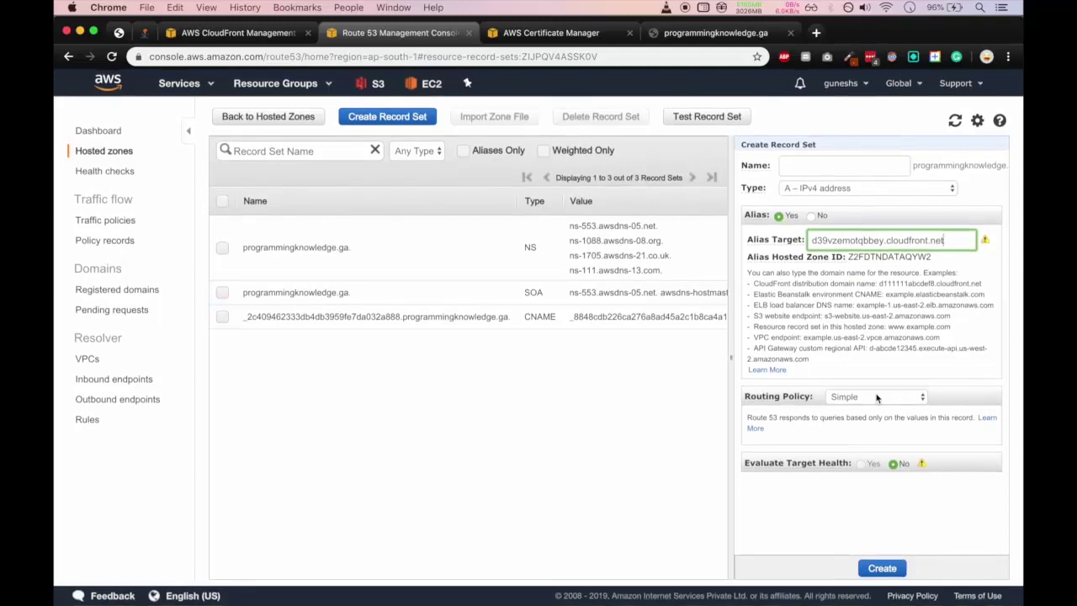
pyautogui.click(883, 397)
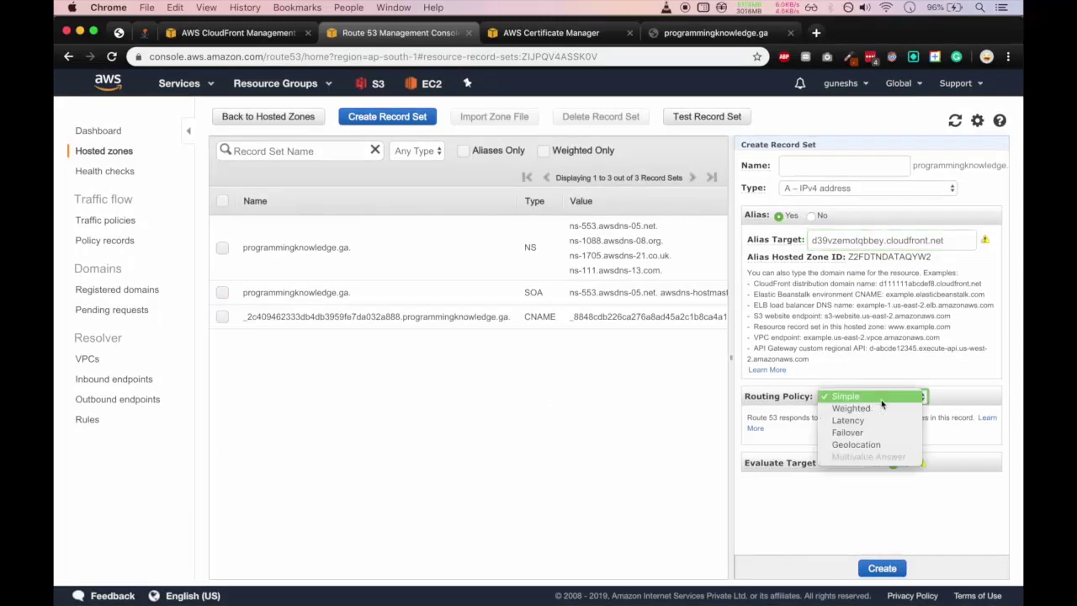
pyautogui.click(881, 397)
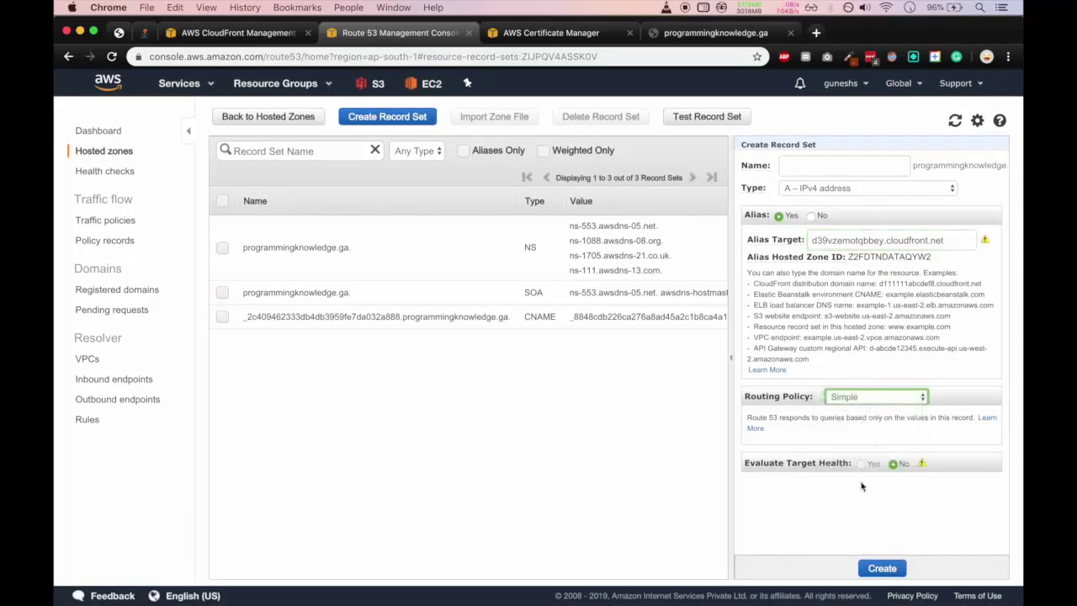
pyautogui.click(882, 568)
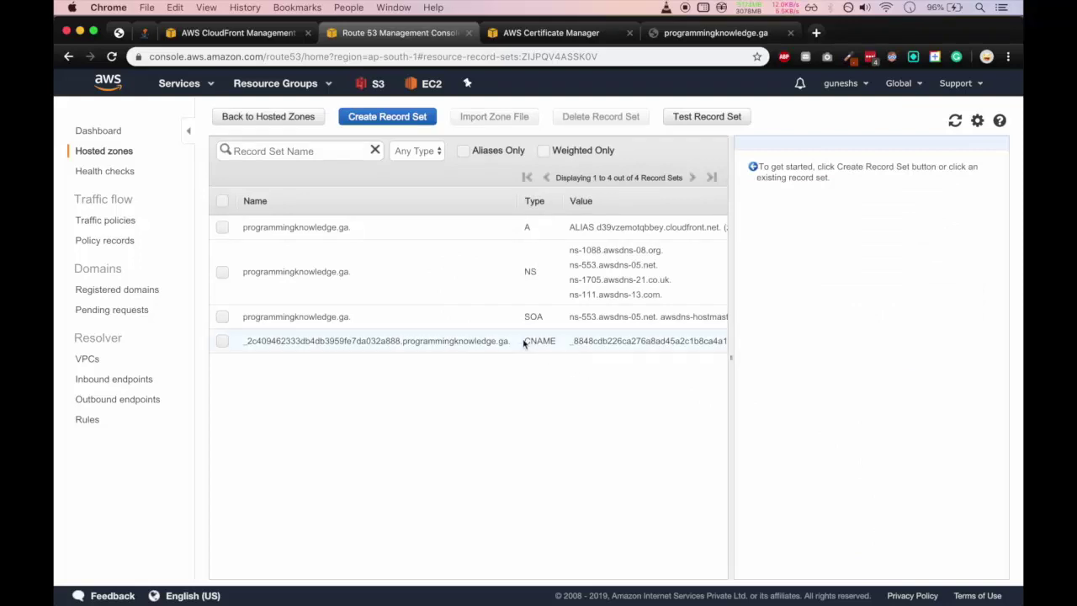
# Step: Review the details of the new A record in the hosted zone and refresh the record list
pyautogui.click(483, 232)
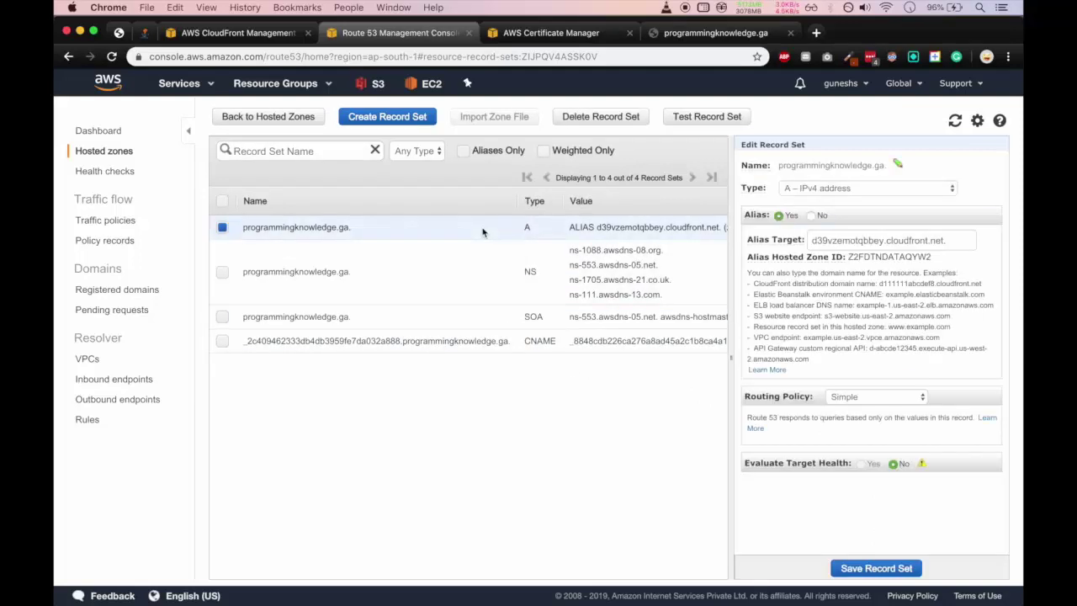
pyautogui.click(483, 232)
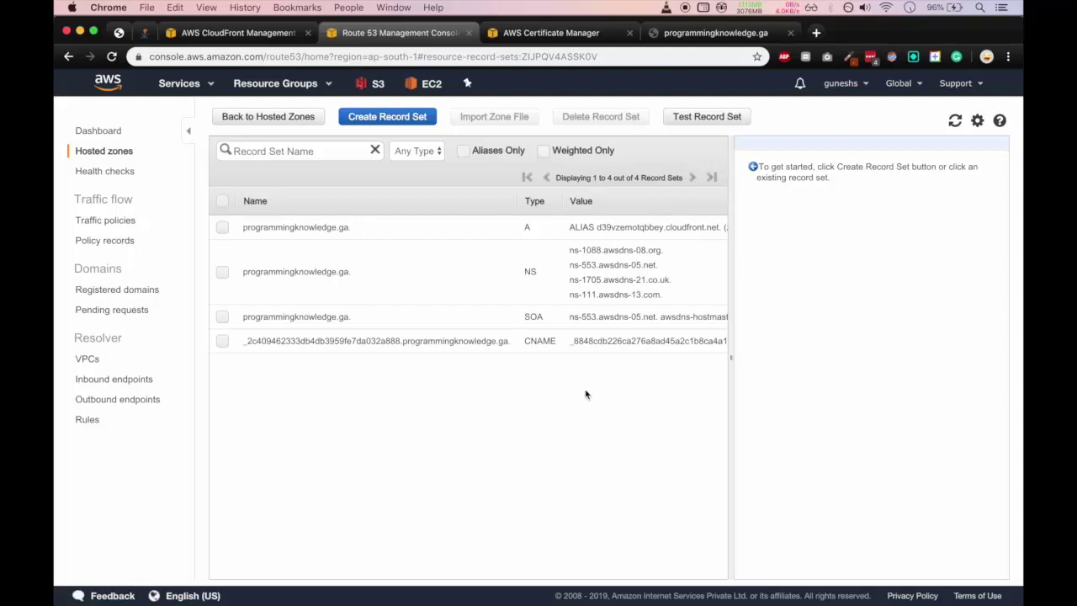
pyautogui.click(955, 120)
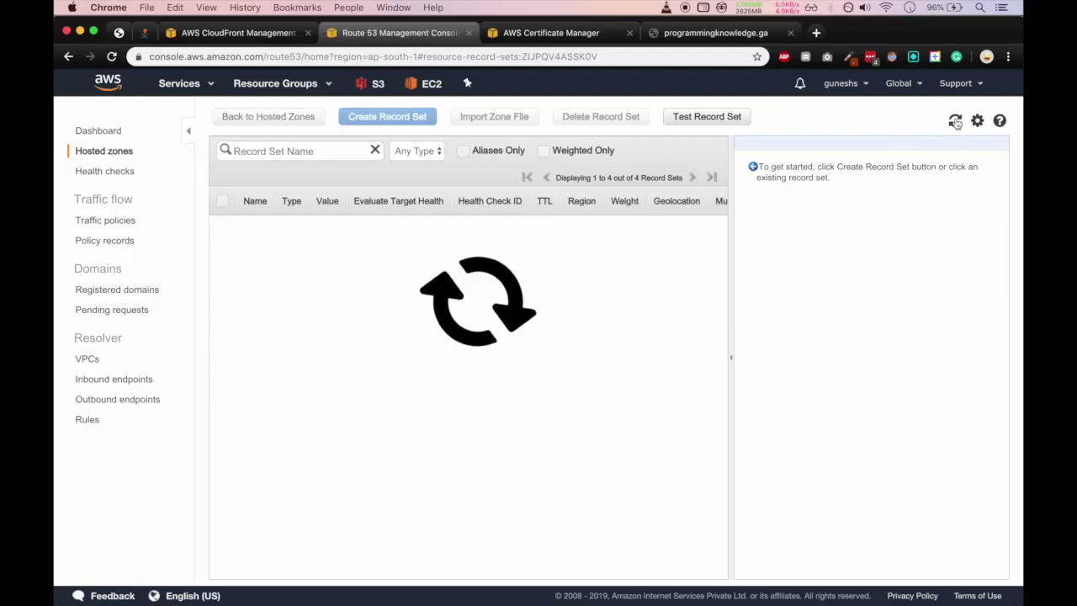
# Step: Load programmingknowledge.ga in its browser tab and look through the page from the header down to the footer
pyautogui.click(702, 35)
pyautogui.click(299, 56)
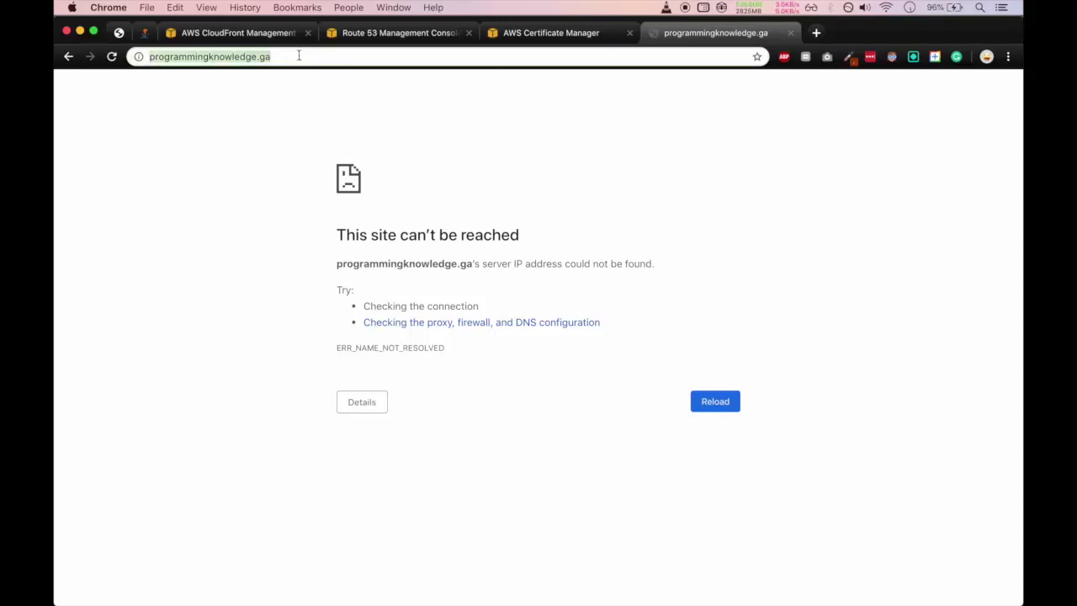
pyautogui.press('Return')
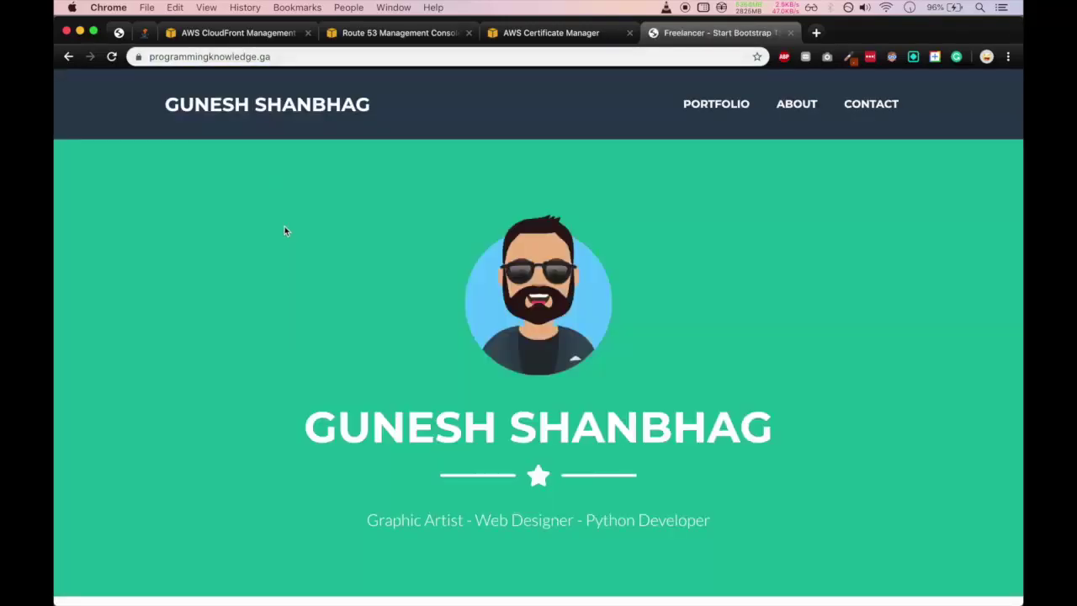
pyautogui.scroll(-5, 284, 231)
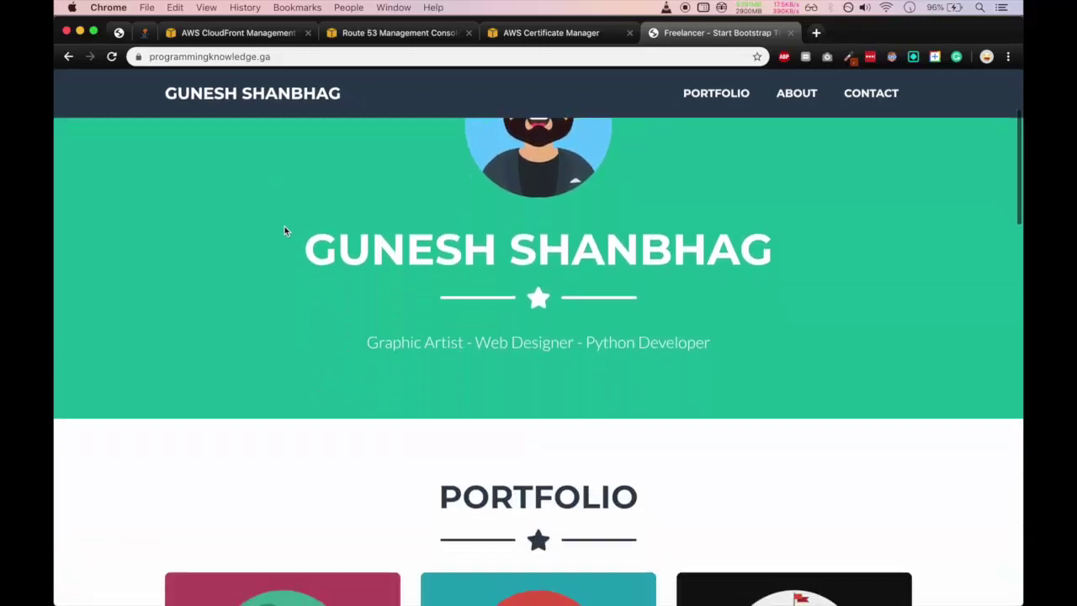
pyautogui.scroll(-15, 284, 230)
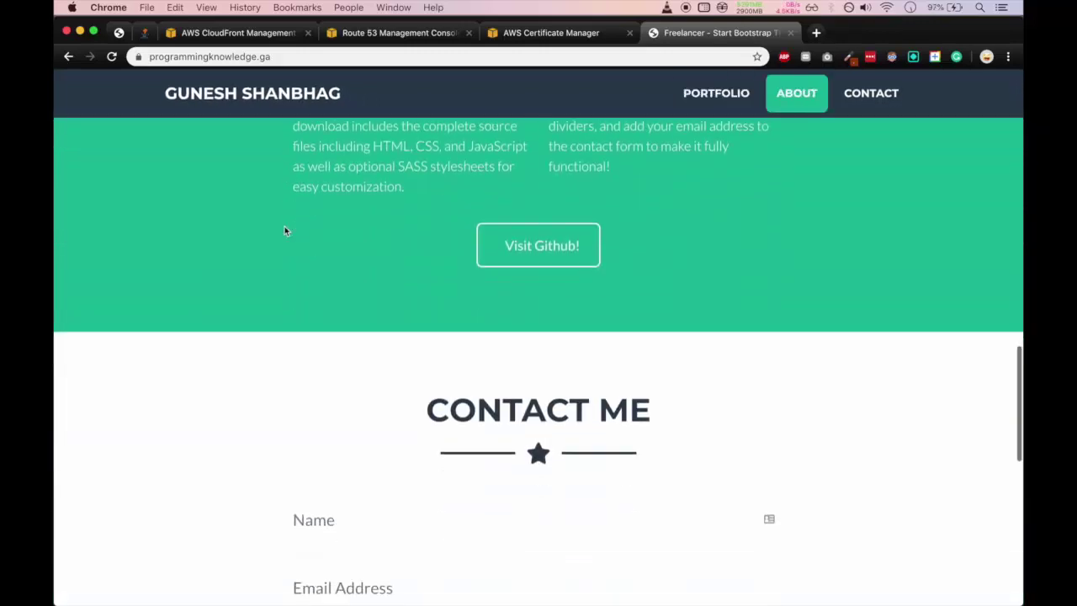
pyautogui.scroll(-5, 284, 230)
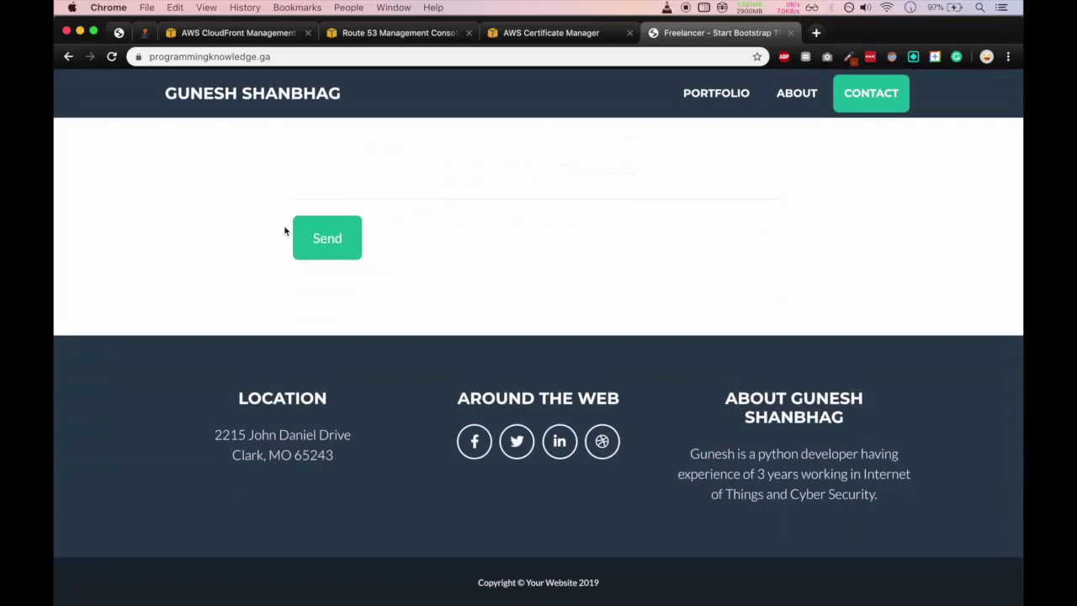
pyautogui.scroll(20, 284, 230)
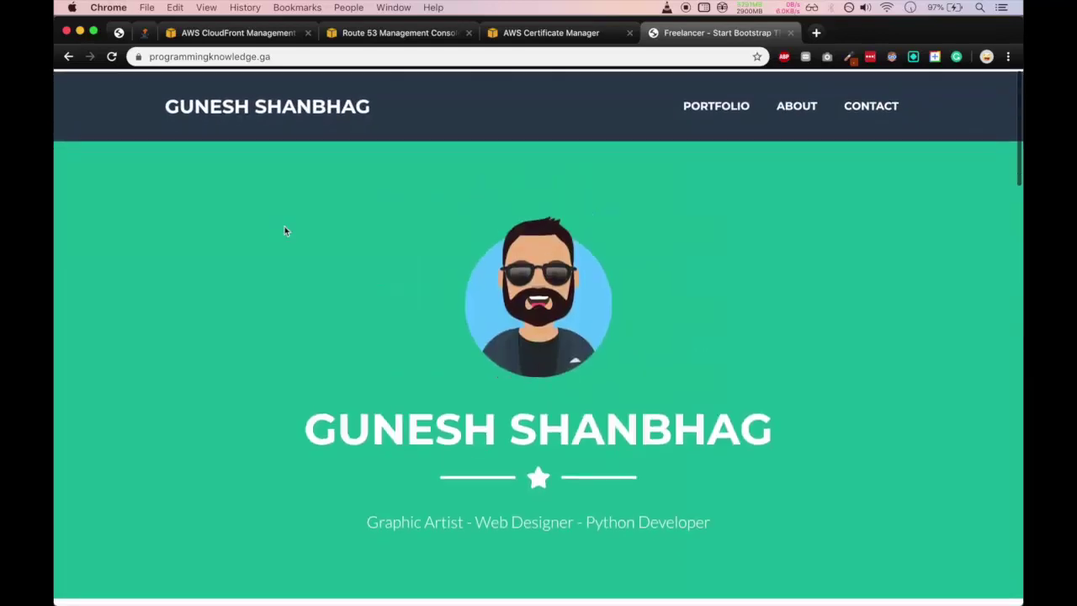
pyautogui.click(303, 56)
pyautogui.click(303, 56)
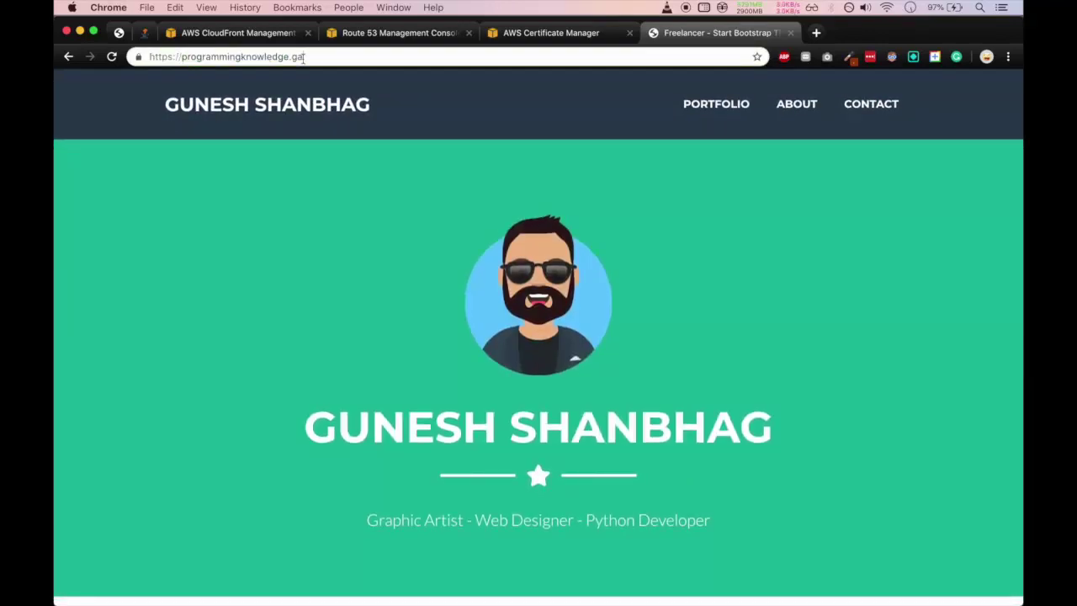
pyautogui.write('/')
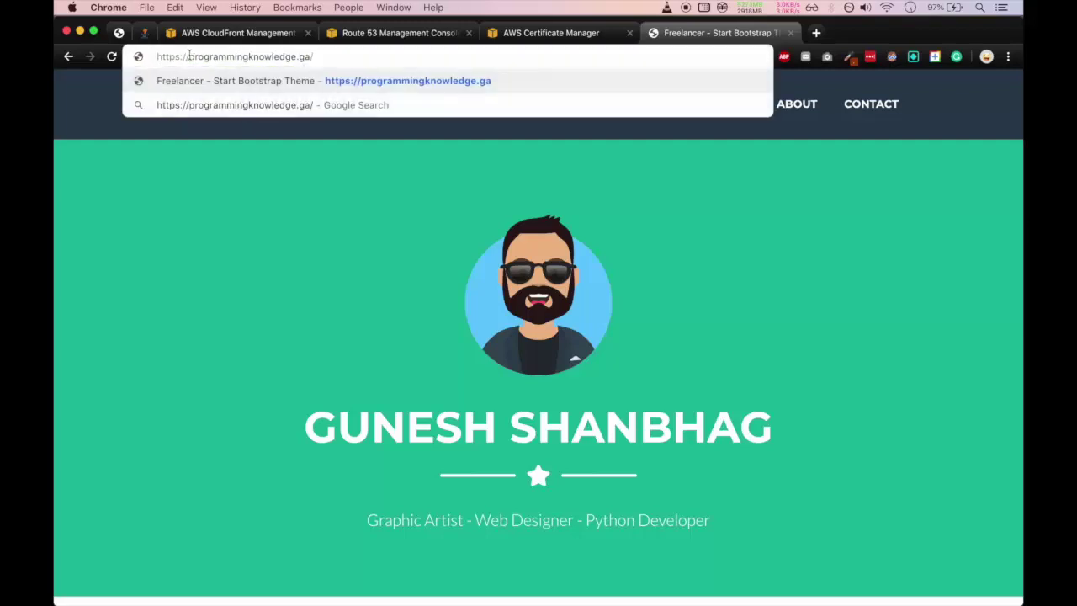
pyautogui.click(190, 57)
pyautogui.click(188, 57)
pyautogui.press('BackSpace')
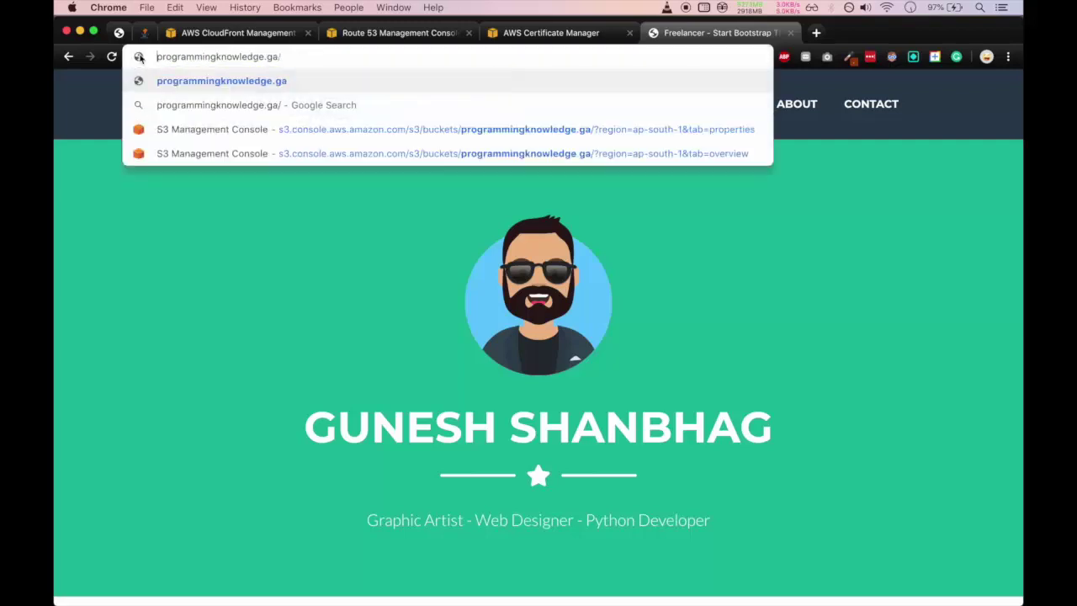
pyautogui.press('Return')
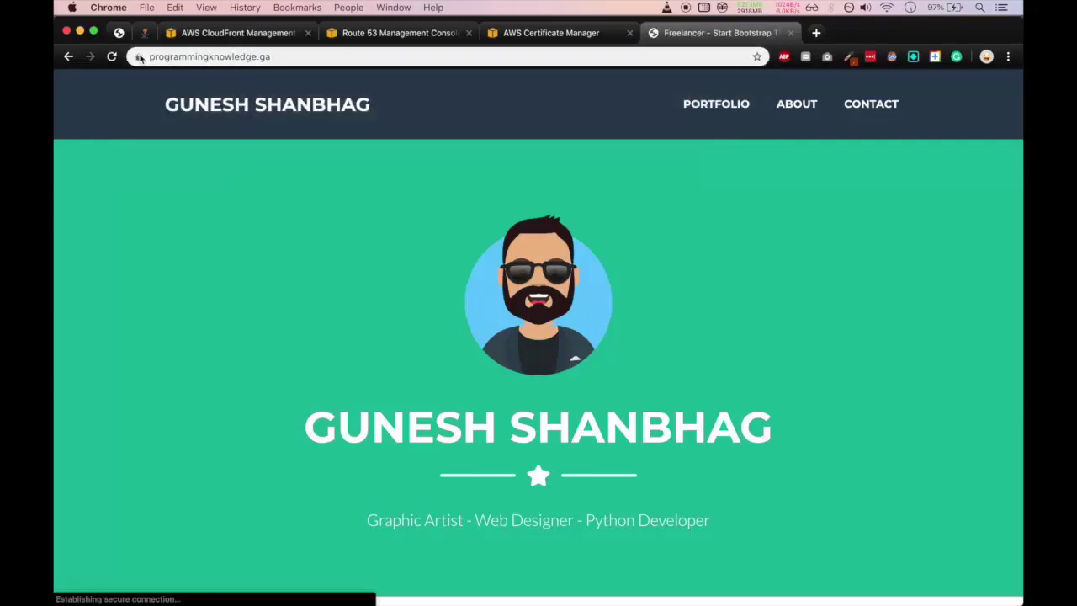
pyautogui.click(149, 55)
pyautogui.click(149, 56)
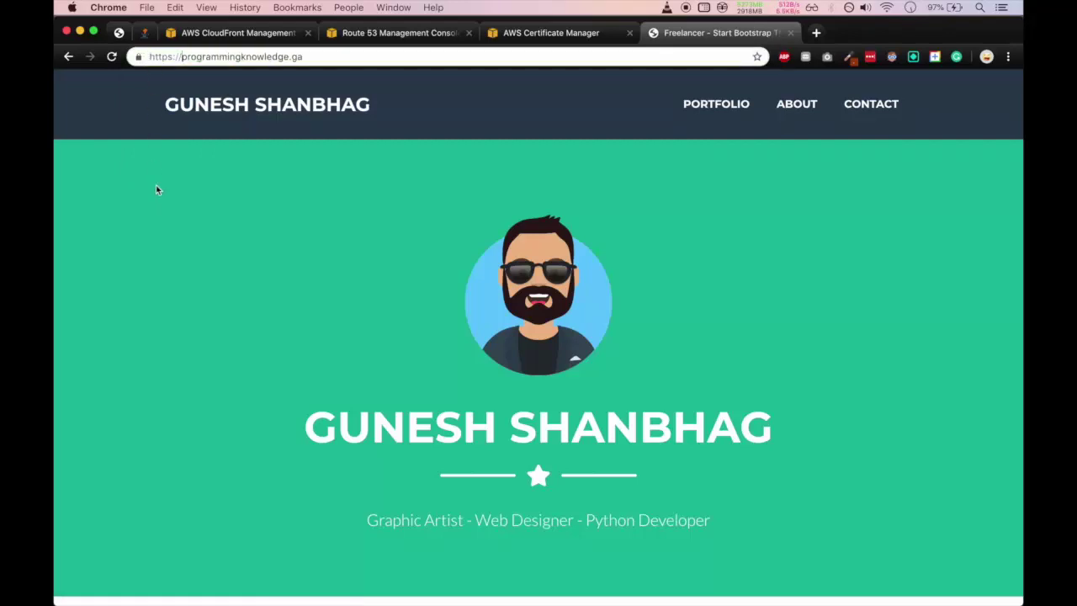
pyautogui.press('Left')
pyautogui.press('Left')
pyautogui.press('Left')
pyautogui.press('BackSpace')
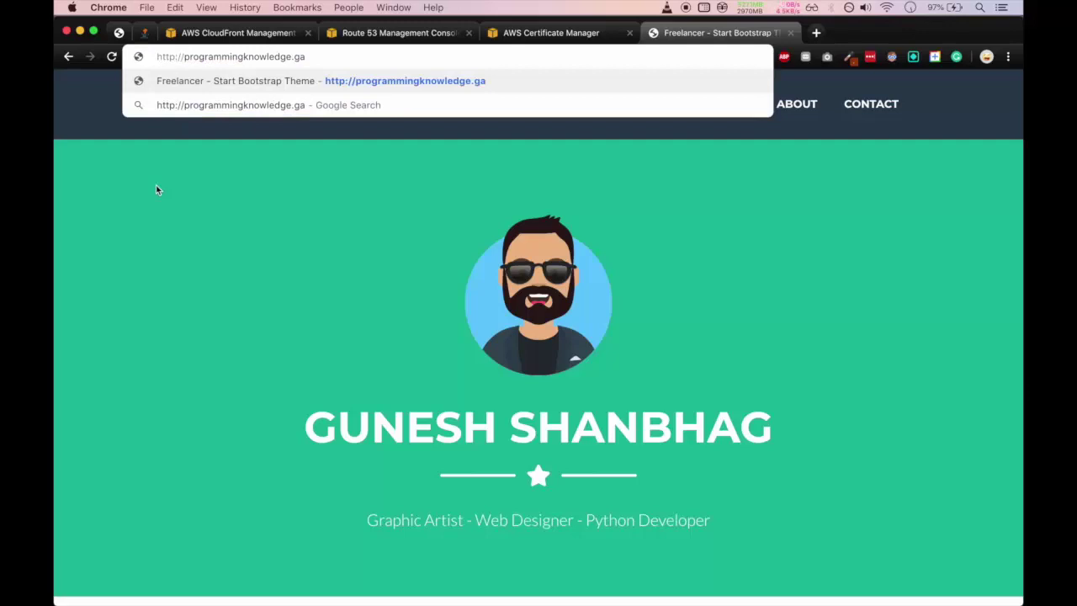
pyautogui.press('Return')
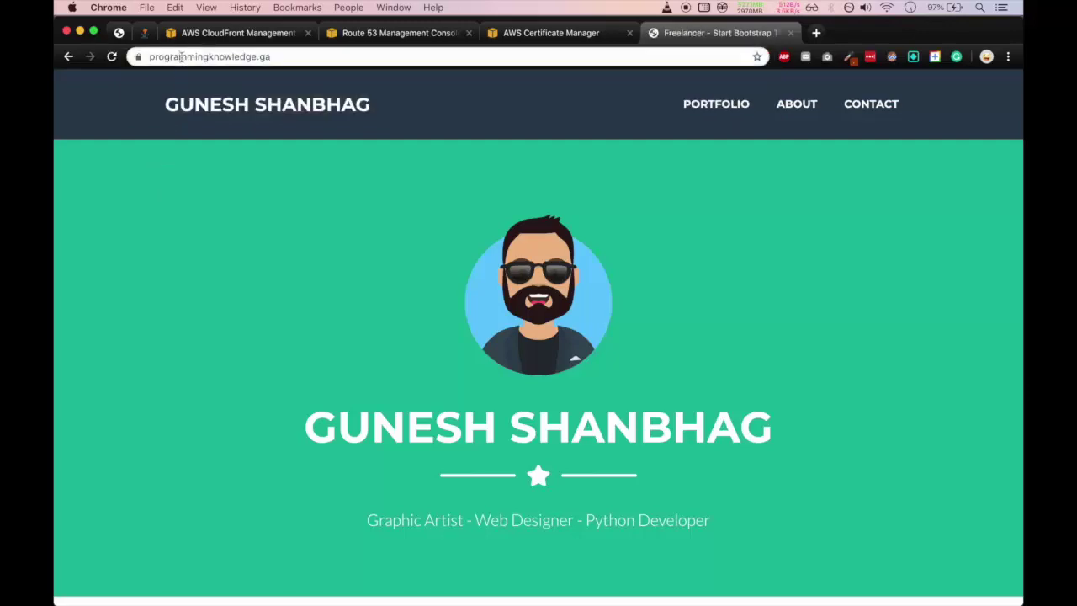
pyautogui.click(181, 57)
pyautogui.press('Right')
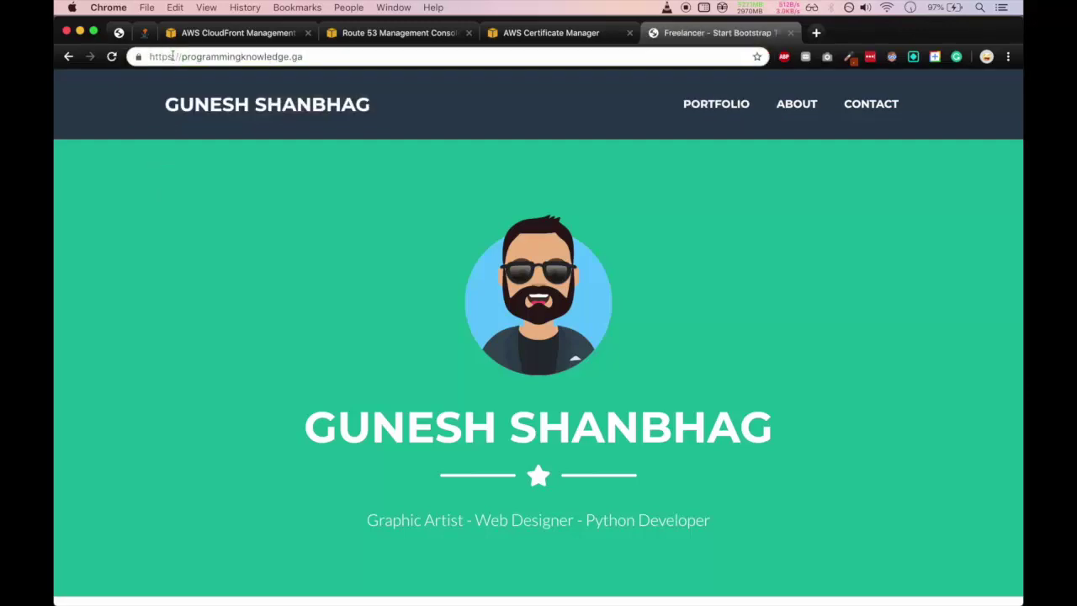
pyautogui.click(173, 58)
pyautogui.click(358, 57)
pyautogui.write('/')
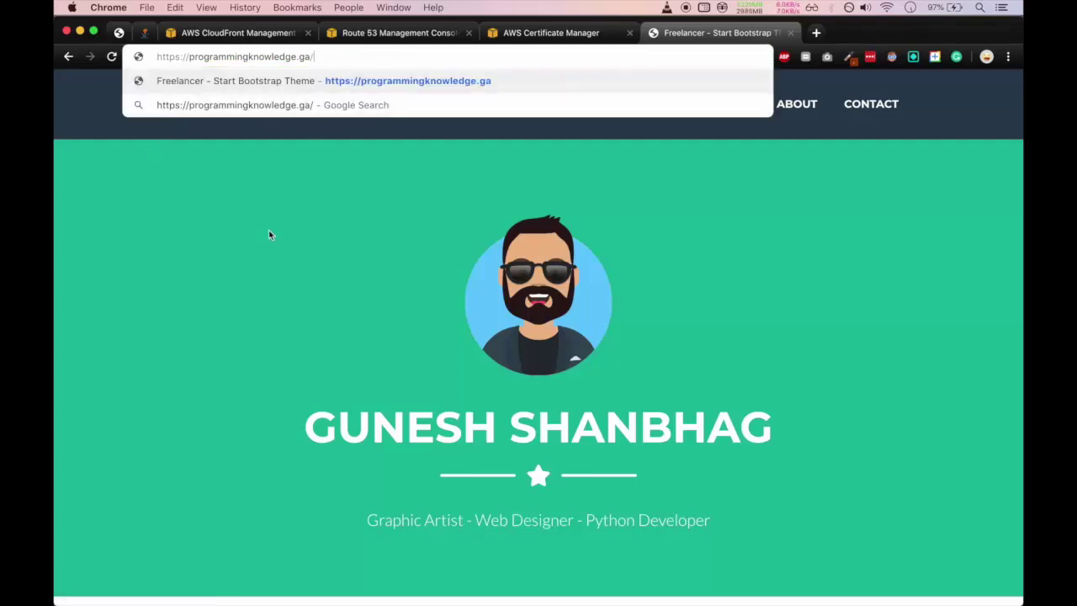
pyautogui.write('hi')
pyautogui.press('Return')
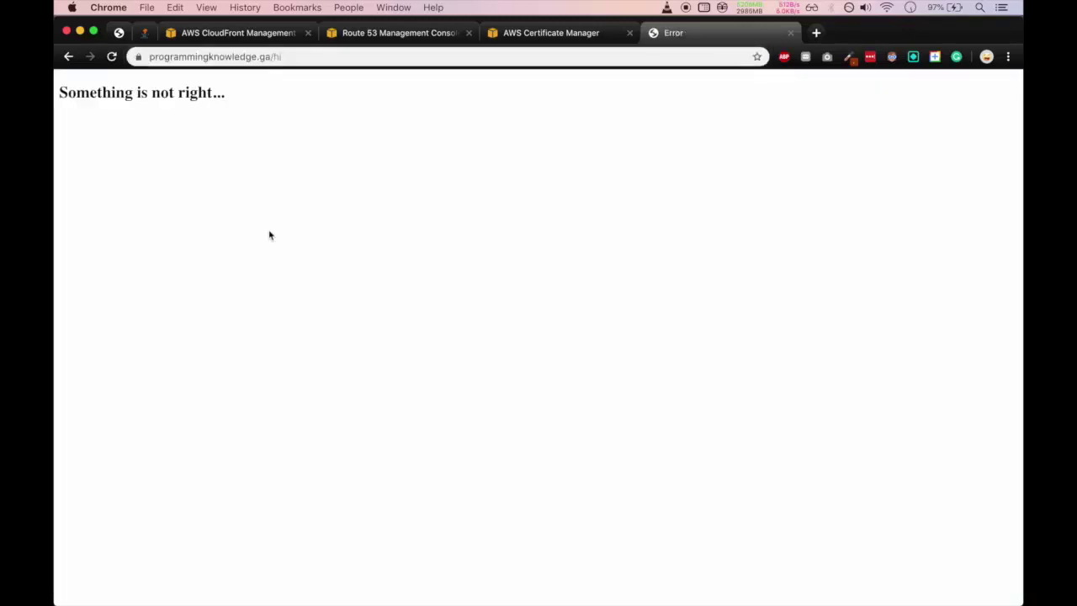
pyautogui.click(303, 56)
pyautogui.press('BackSpace')
pyautogui.press('BackSpace')
pyautogui.write('wrror')
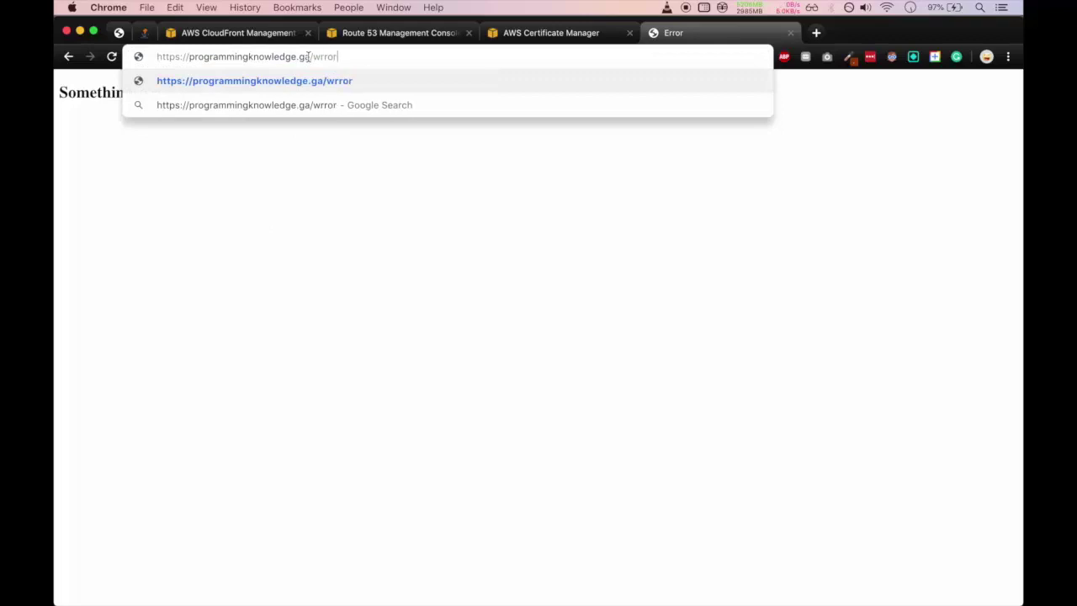
pyautogui.press('BackSpace')
pyautogui.press('BackSpace')
pyautogui.press('BackSpace')
pyautogui.press('BackSpace')
pyautogui.press('BackSpace')
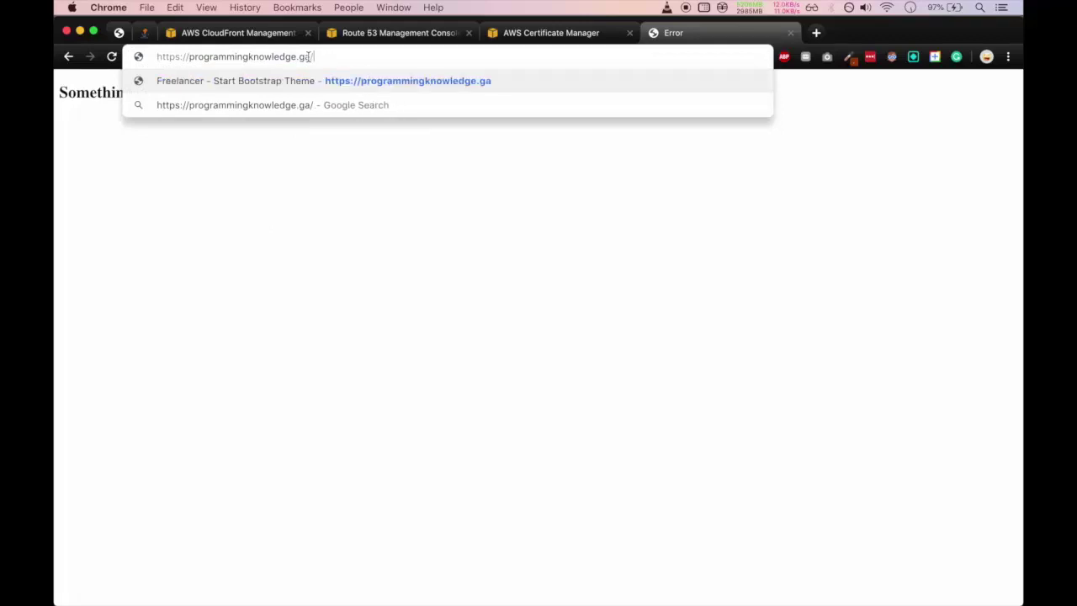
pyautogui.write('error.html')
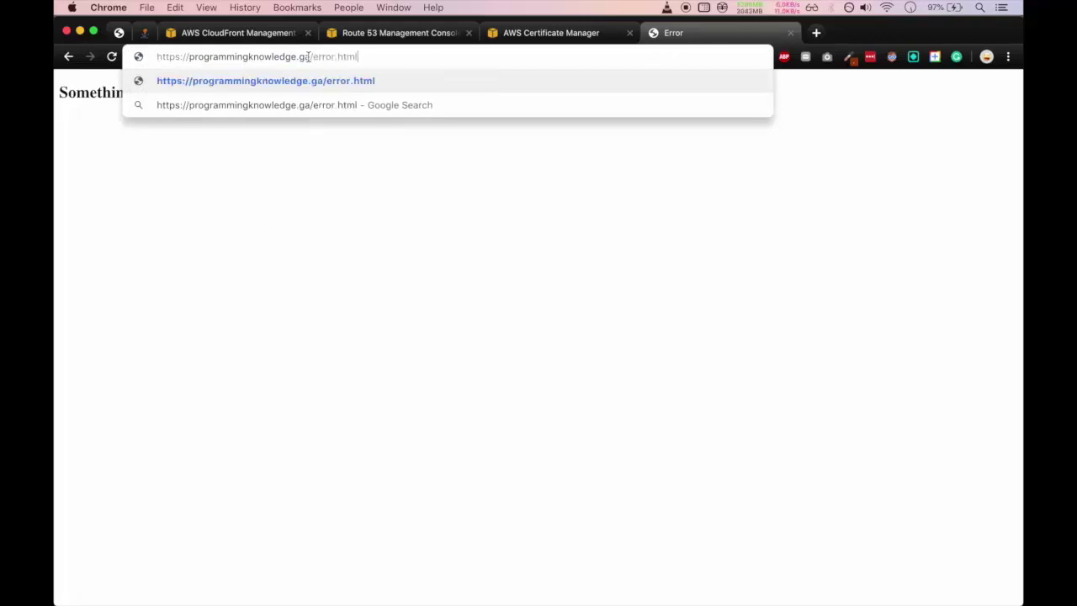
pyautogui.press('Return')
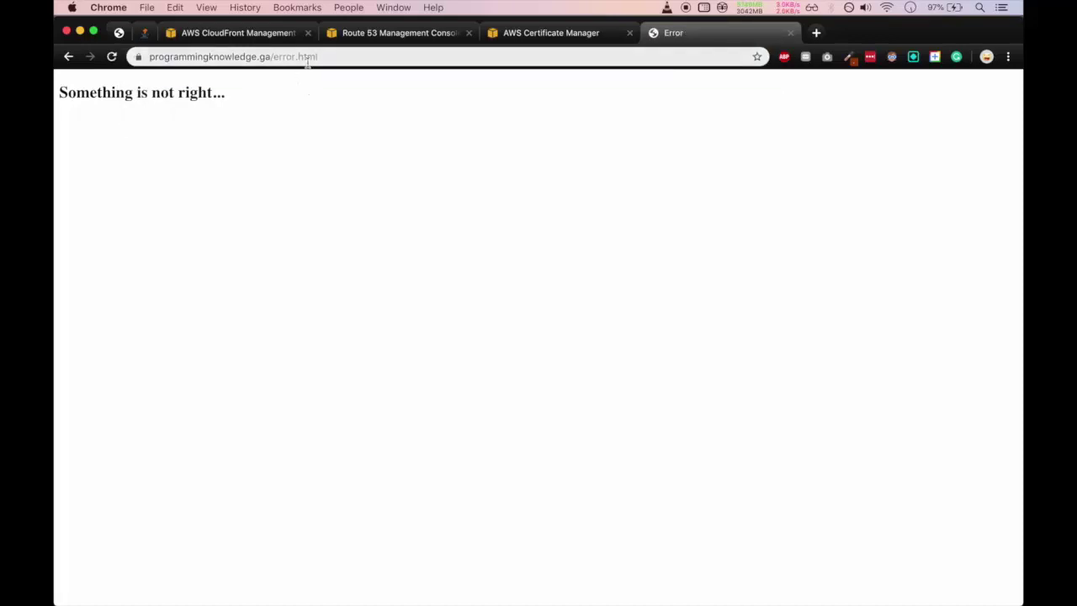
pyautogui.click(329, 55)
pyautogui.press('Right')
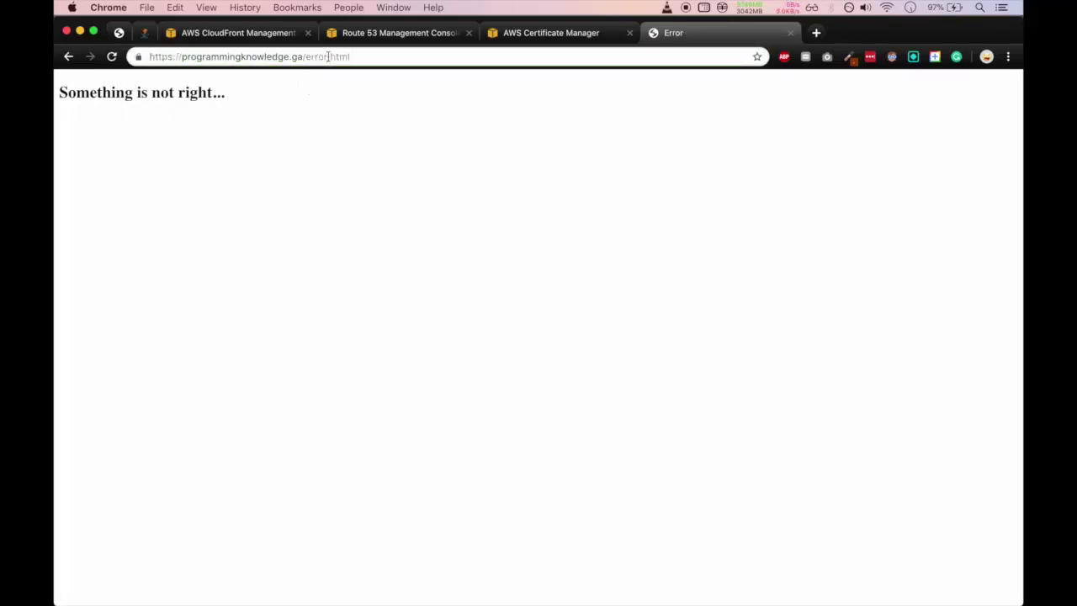
pyautogui.write('kl')
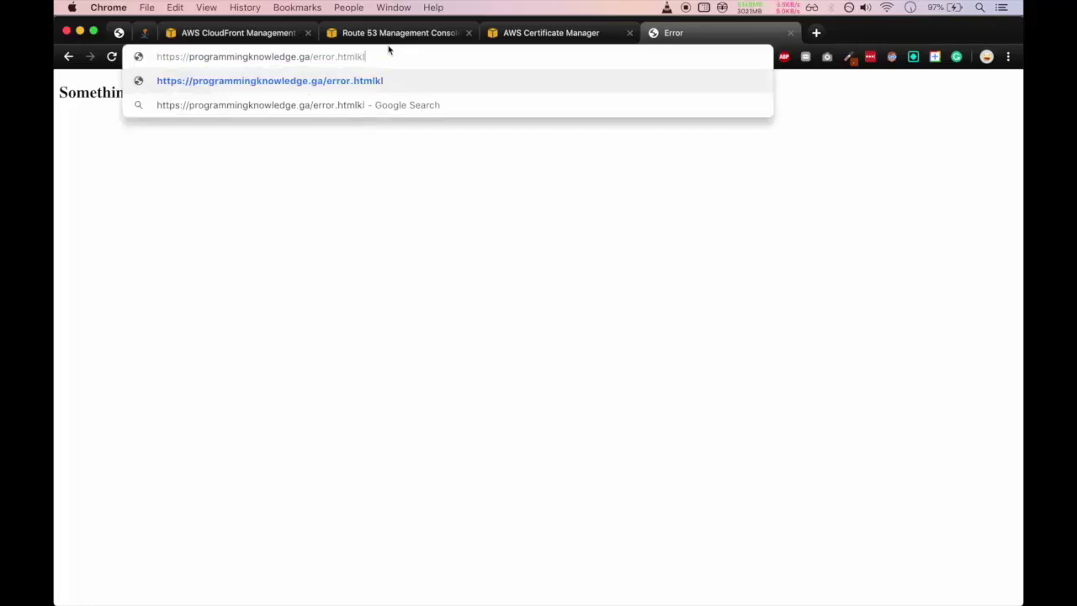
pyautogui.press('Return')
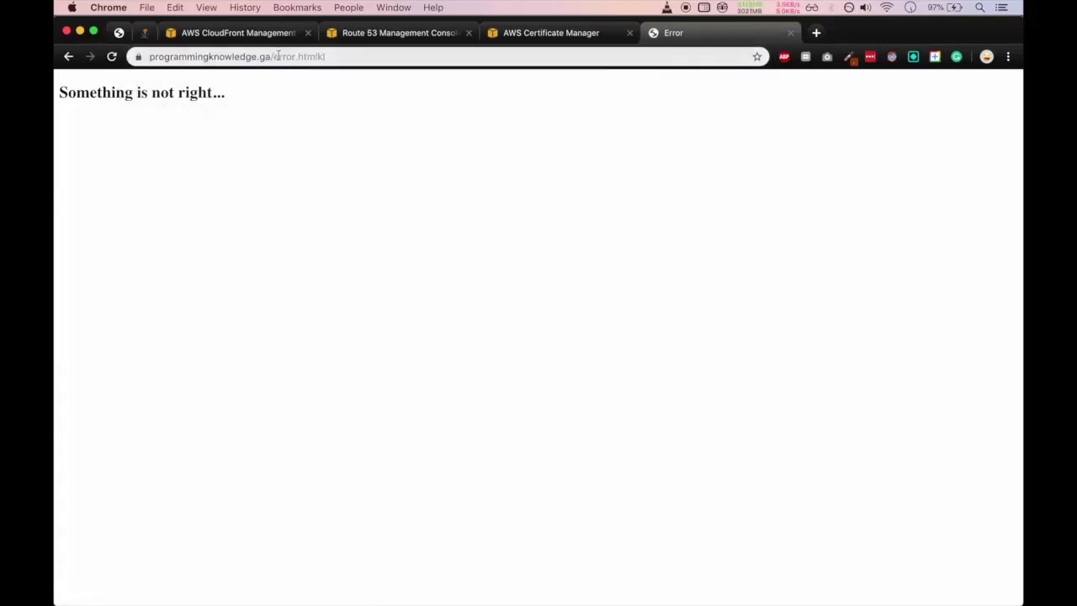
# Step: Remove the error.htmlkl path from the address and load the programmingknowledge.ga home page
pyautogui.moveTo(273, 55); pyautogui.dragTo(344, 56)
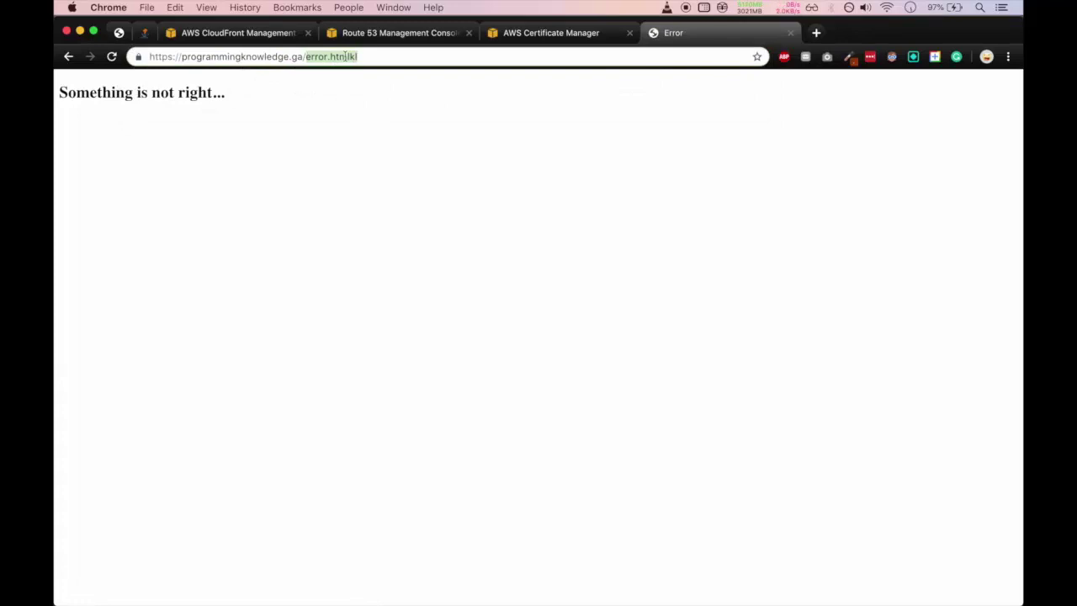
pyautogui.press('BackSpace')
pyautogui.press('Return')
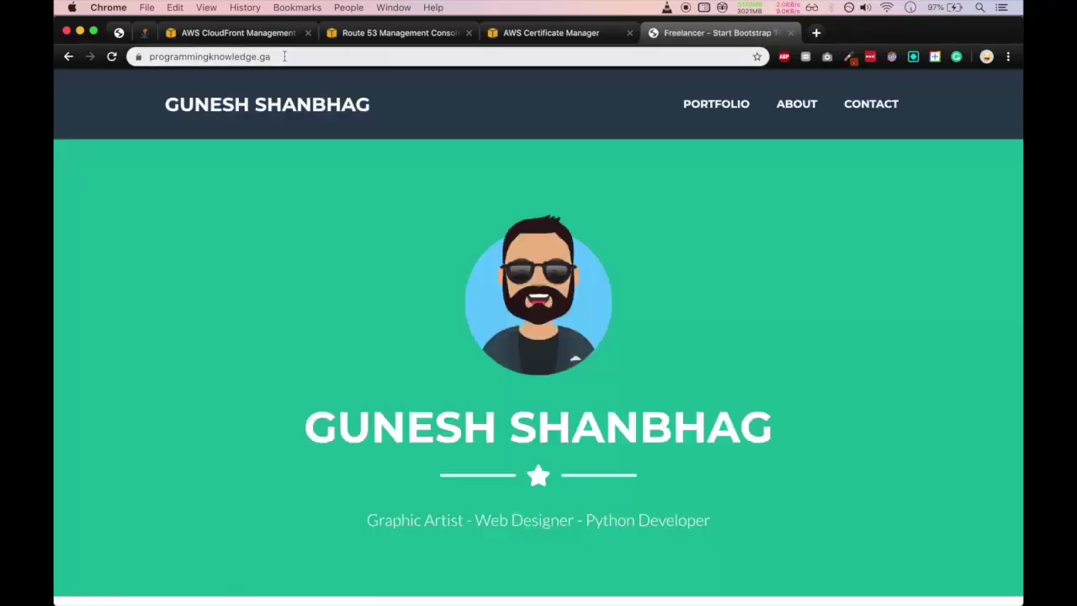
# Step: Open the S3 console in a separate tab from the CloudFront console and open the programmingknowledge bucket
pyautogui.click(253, 32)
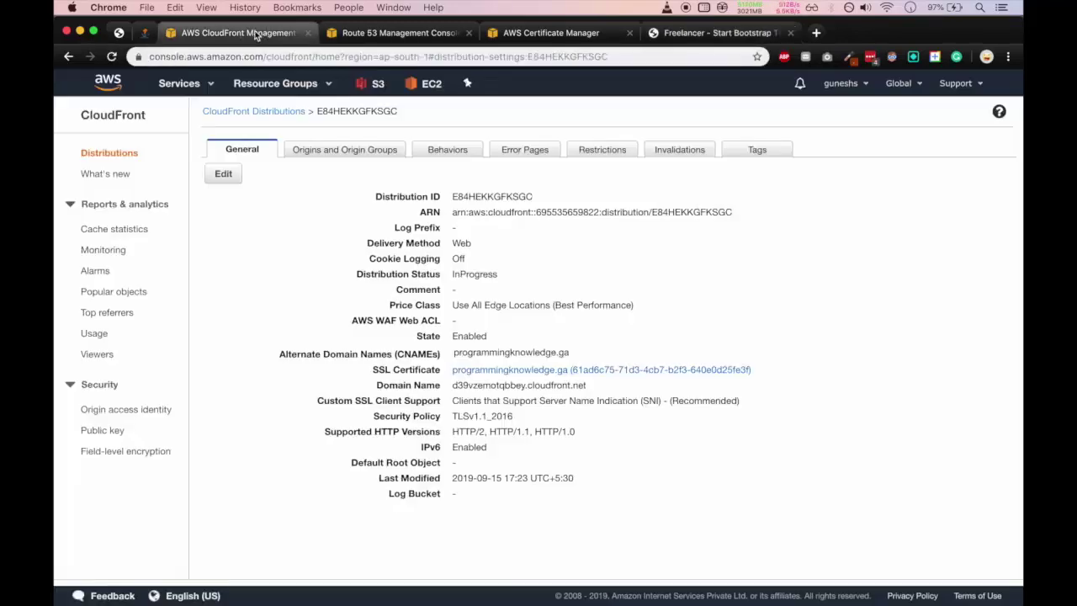
pyautogui.click(211, 84)
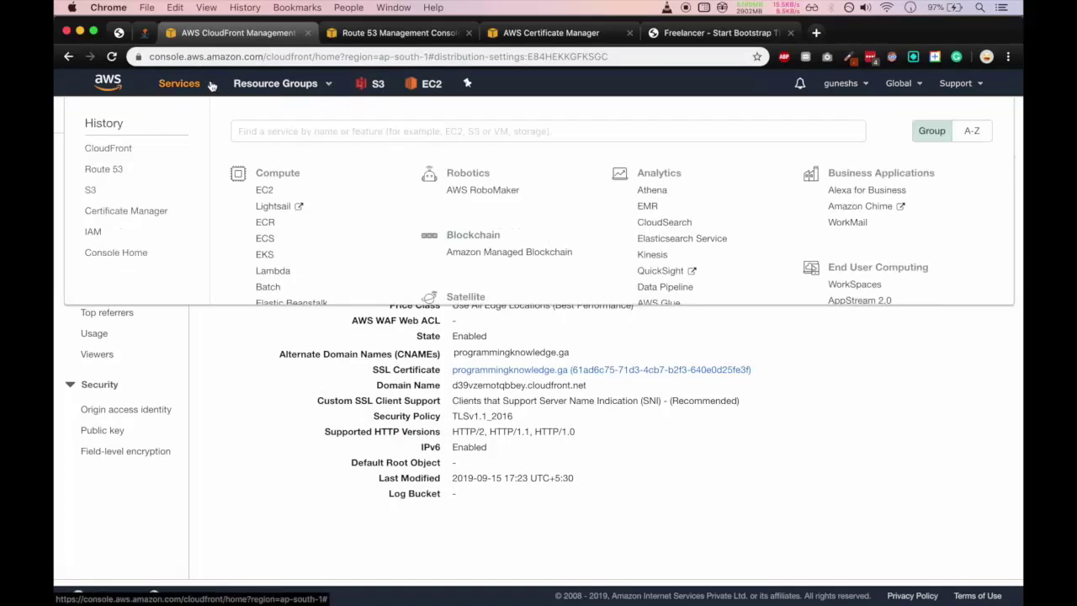
pyautogui.rightClick(364, 88)
pyautogui.click(385, 89)
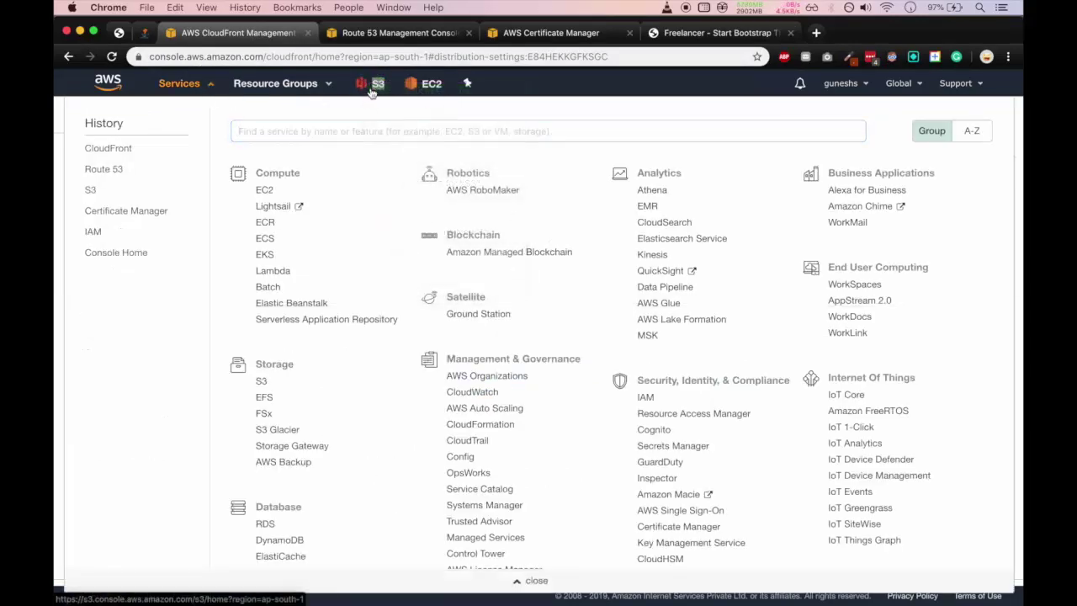
pyautogui.click(379, 32)
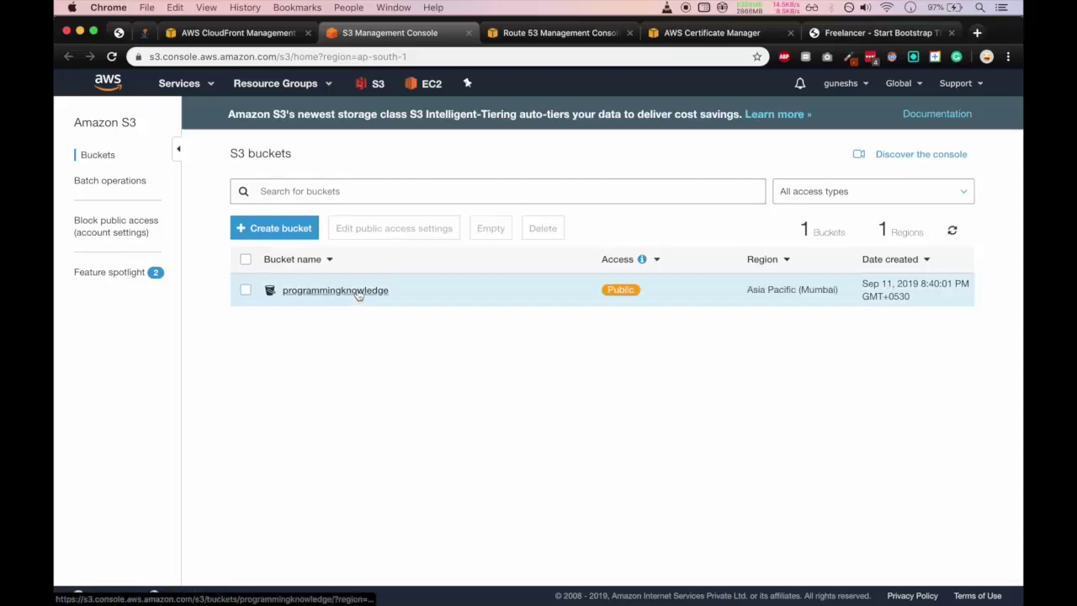
pyautogui.click(358, 291)
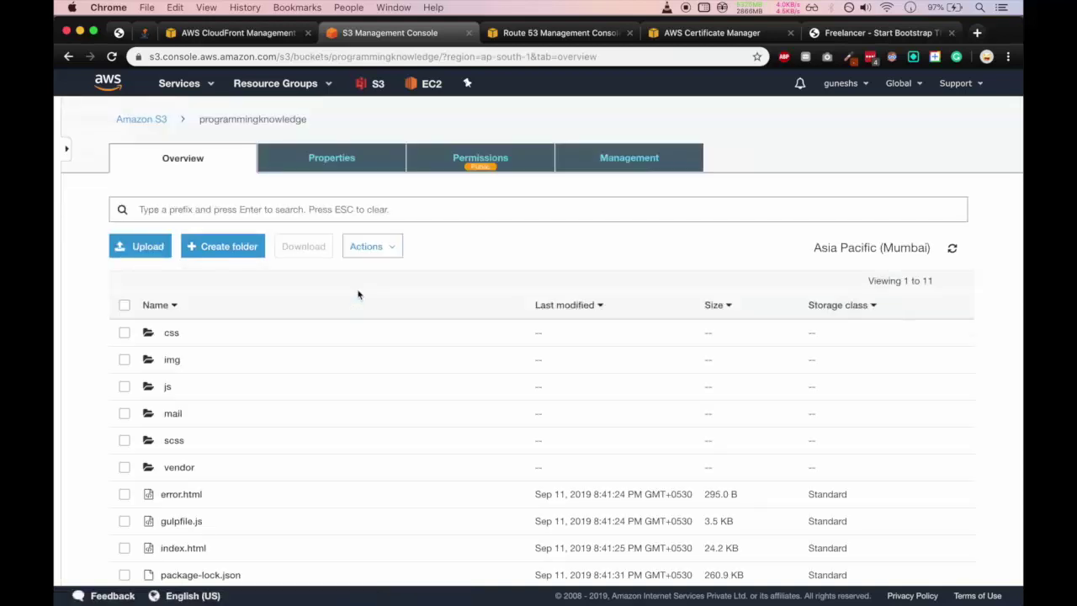
# Step: Find error.html in the bucket's file list, review its object details and view the file itself in the browser
pyautogui.scroll(-1, 359, 295)
pyautogui.scroll(-4, 359, 294)
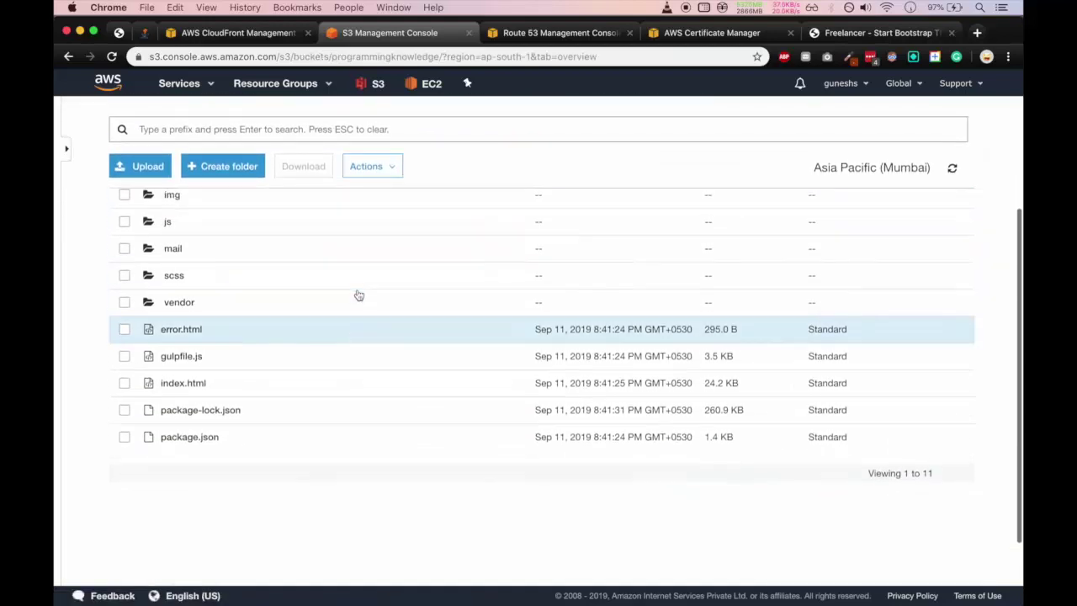
pyautogui.scroll(3, 356, 294)
pyautogui.scroll(-2, 356, 293)
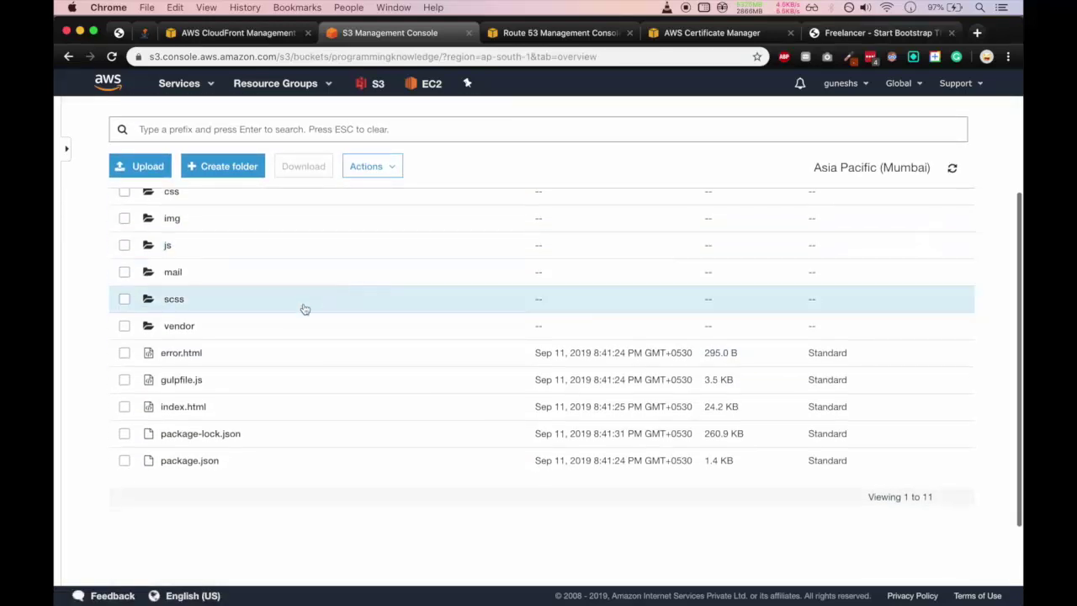
pyautogui.click(181, 353)
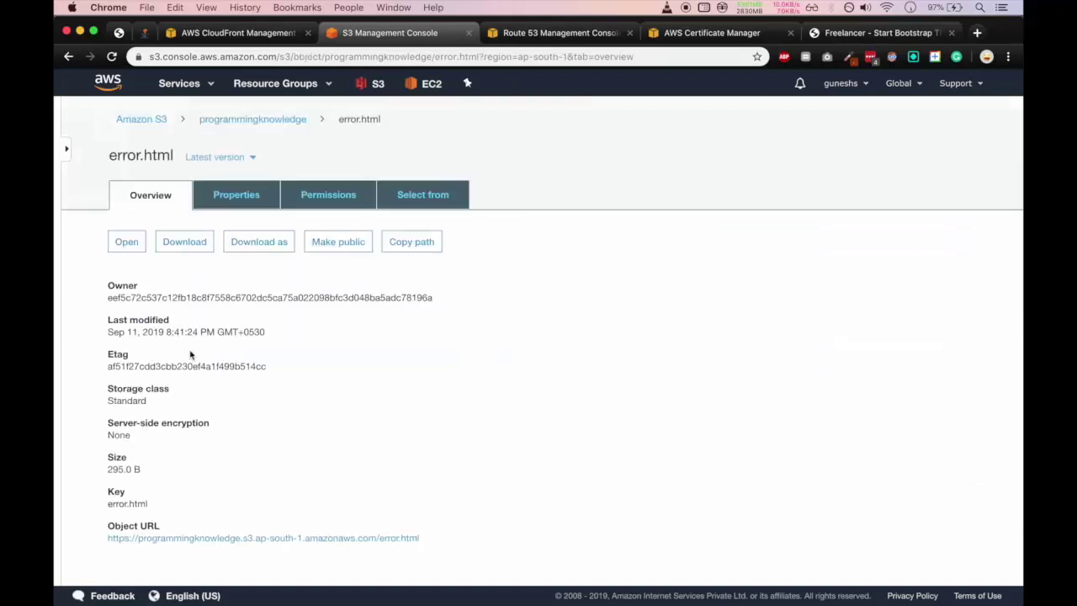
pyautogui.scroll(-2, 190, 354)
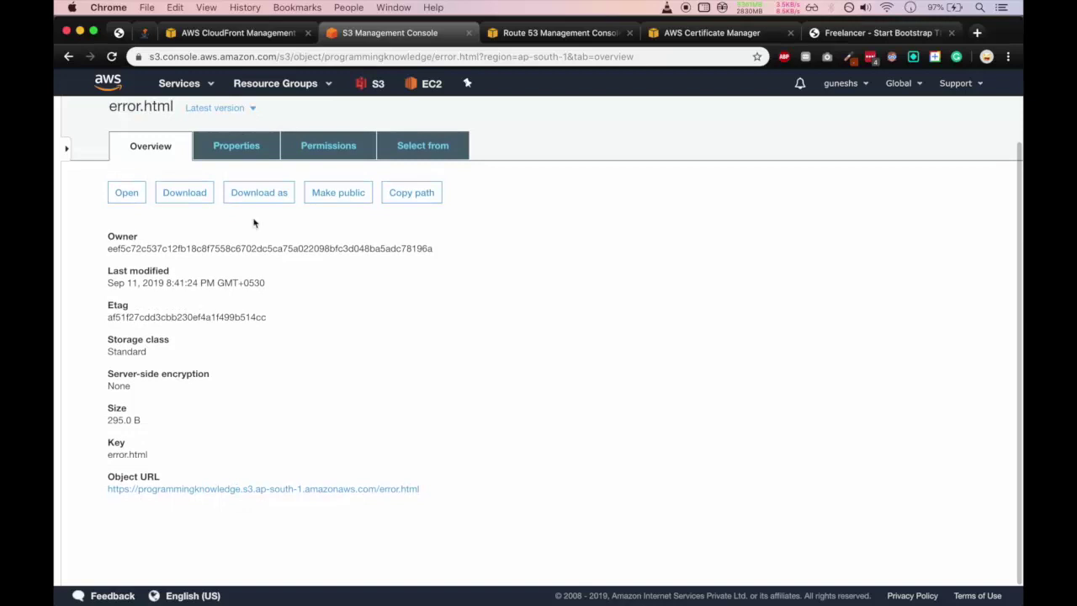
pyautogui.scroll(3, 254, 222)
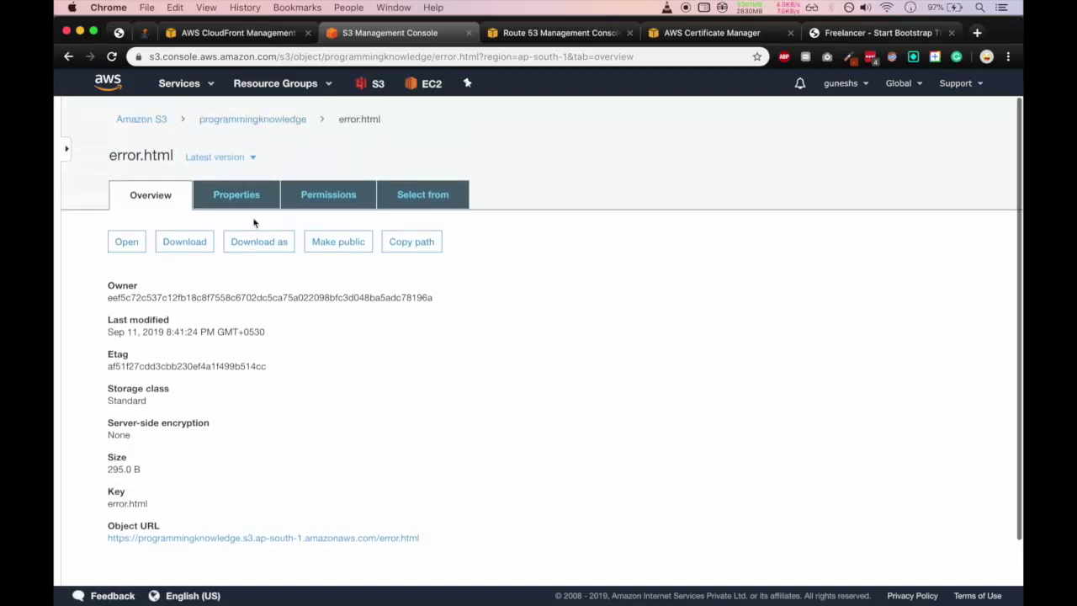
pyautogui.click(131, 243)
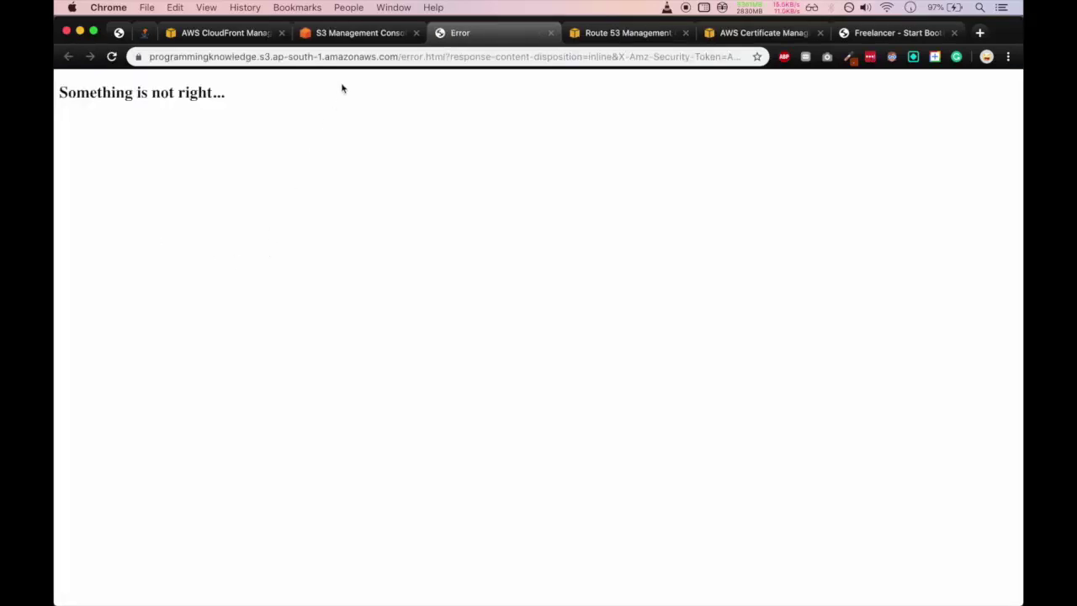
# Step: Return to the programmingknowledge bucket and delete the error.html object from it
pyautogui.click(391, 33)
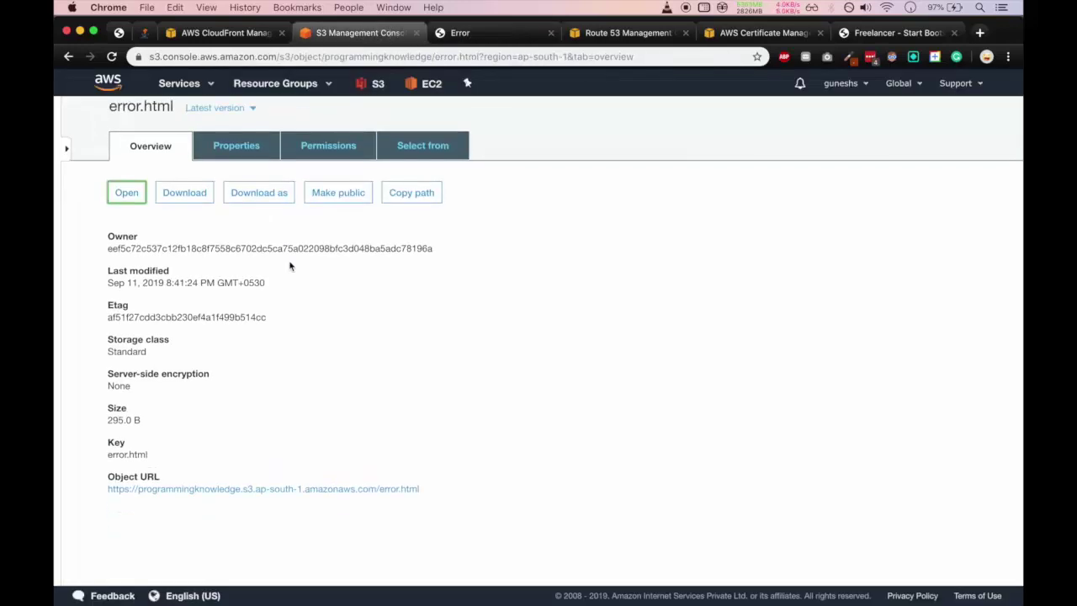
pyautogui.click(253, 123)
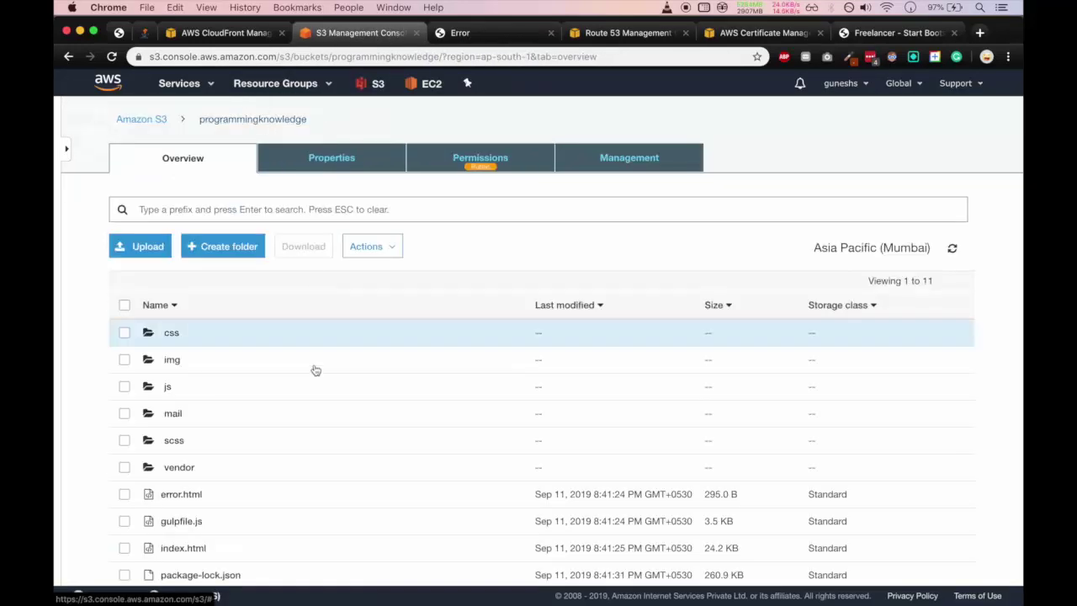
pyautogui.scroll(-3, 331, 379)
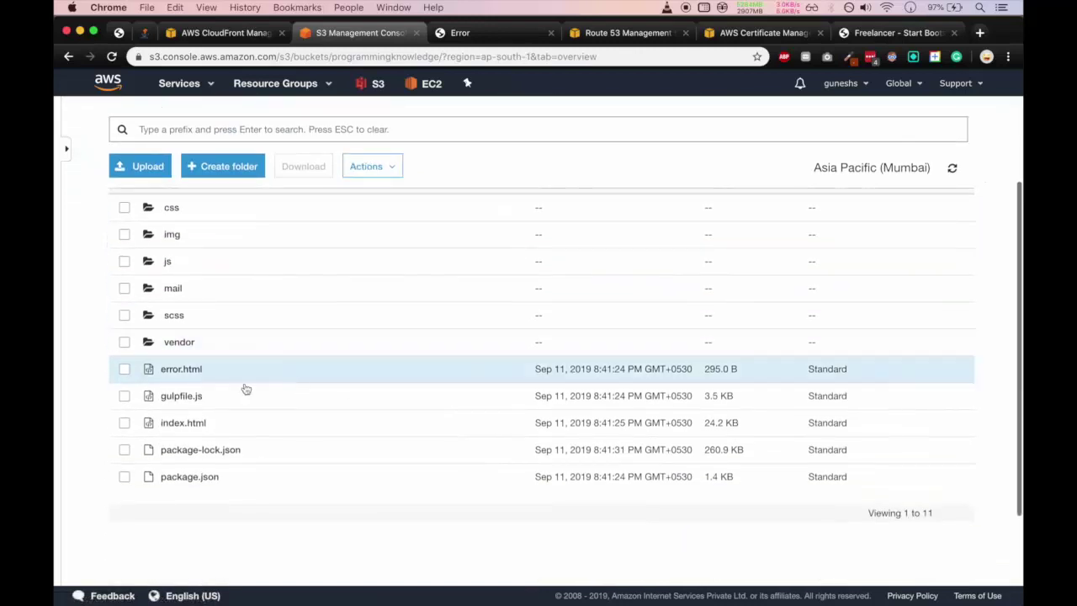
pyautogui.click(125, 370)
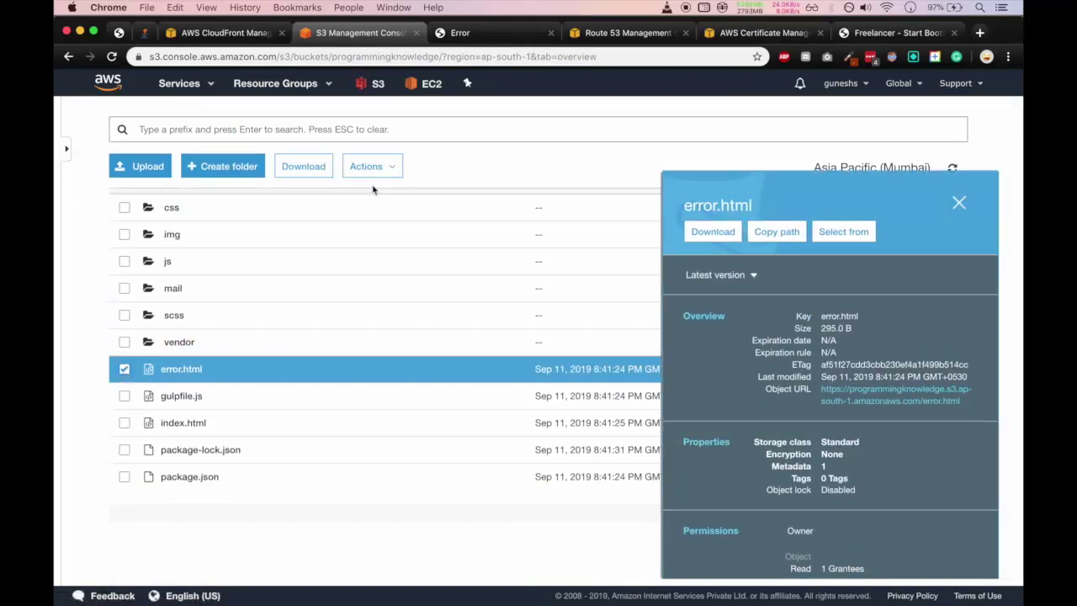
pyautogui.click(374, 168)
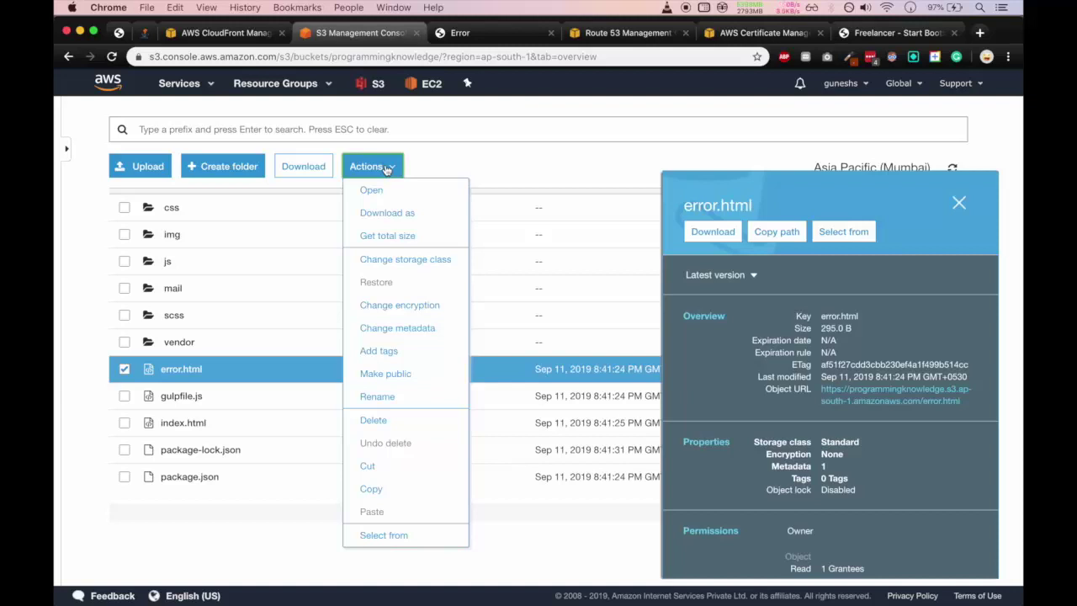
pyautogui.click(375, 419)
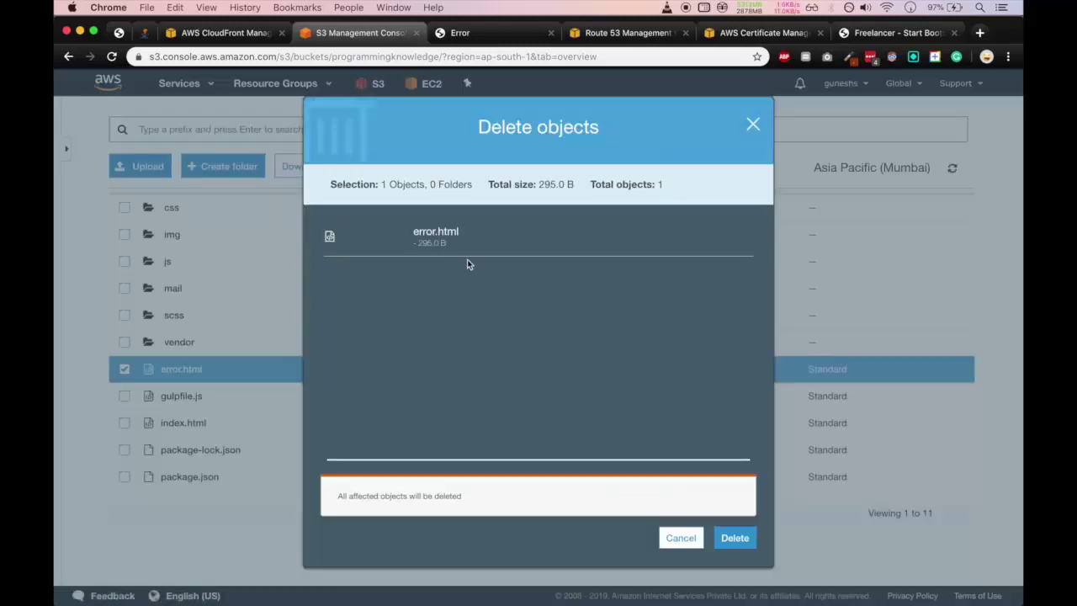
pyautogui.click(733, 538)
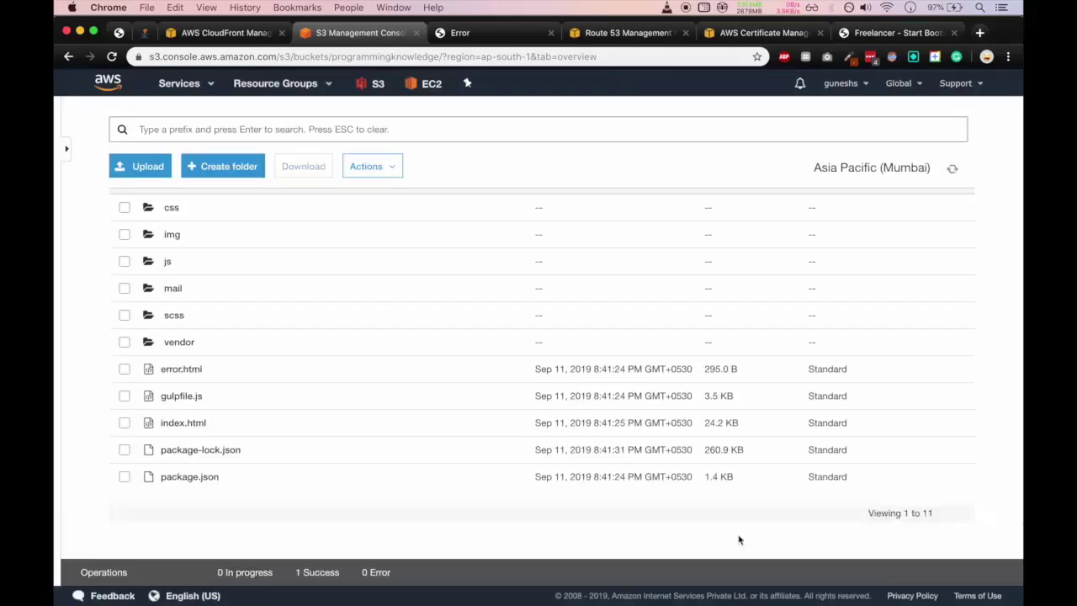
pyautogui.scroll(3, 483, 387)
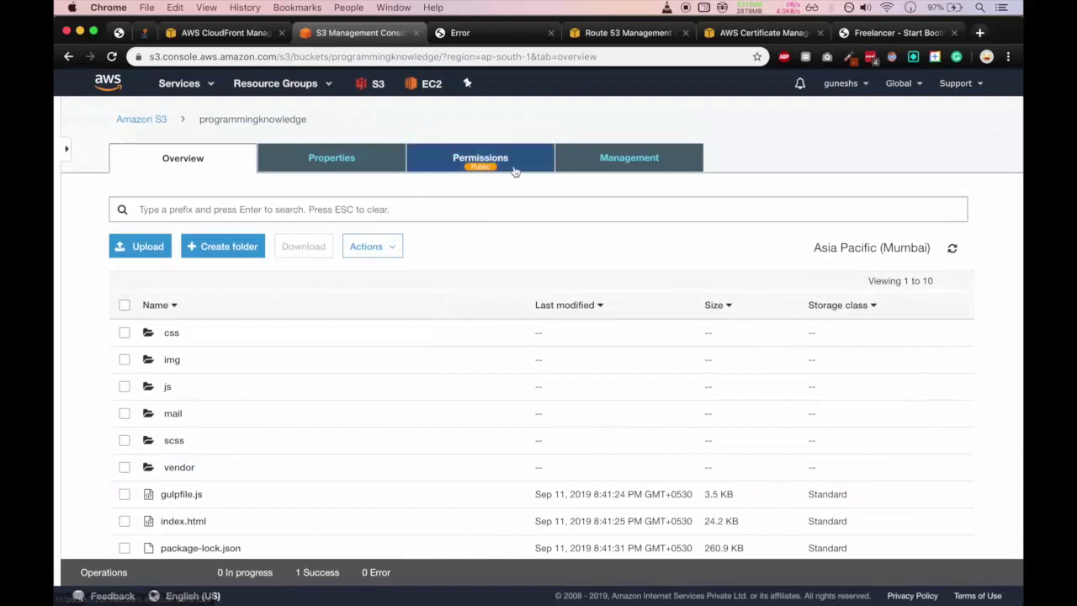
pyautogui.click(483, 33)
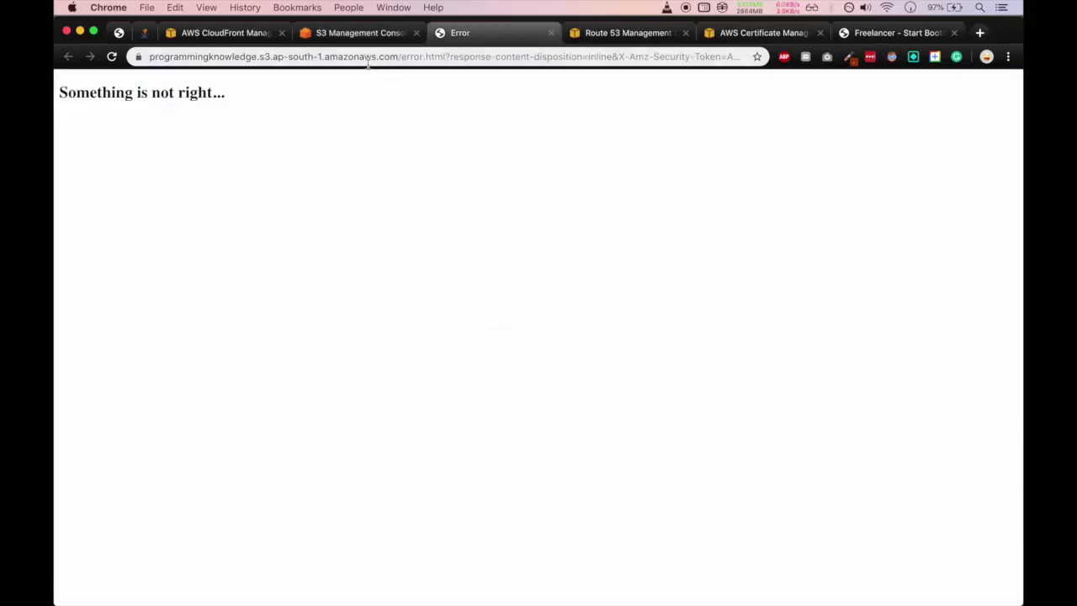
pyautogui.click(550, 33)
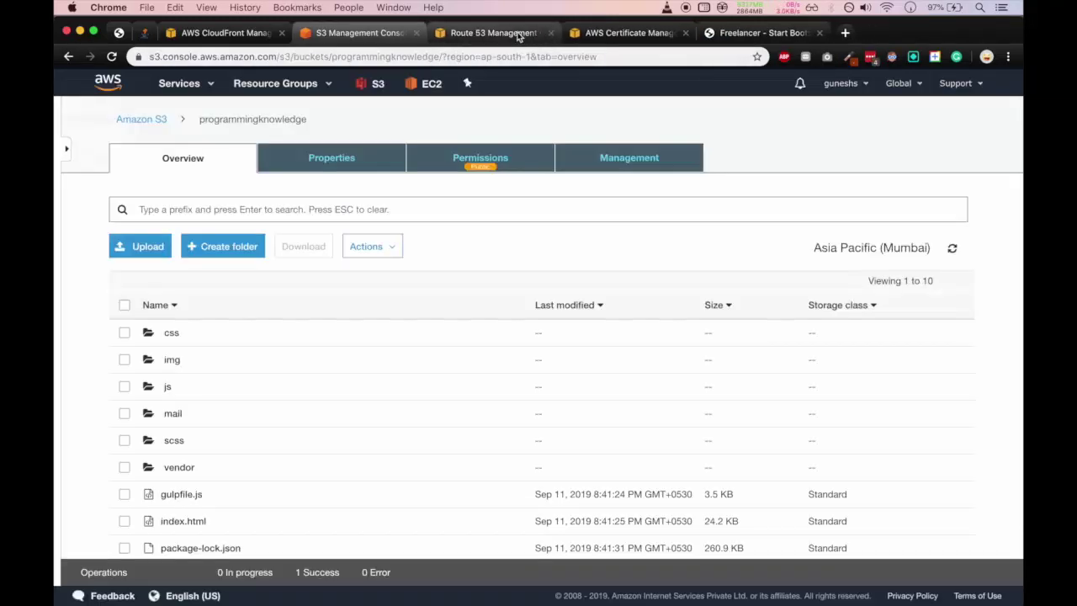
pyautogui.click(712, 38)
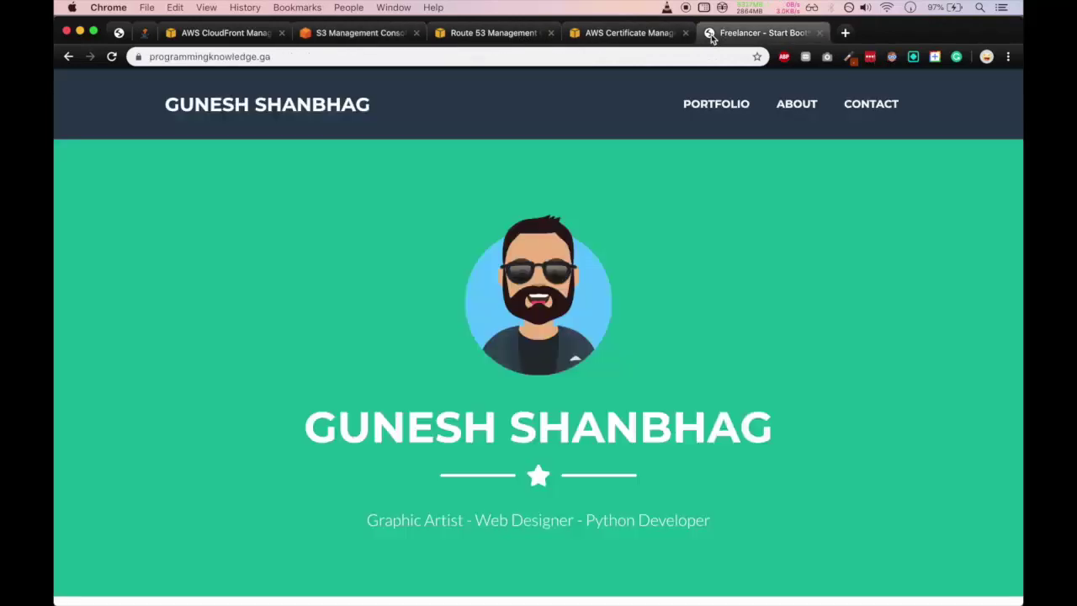
pyautogui.click(515, 59)
pyautogui.click(513, 57)
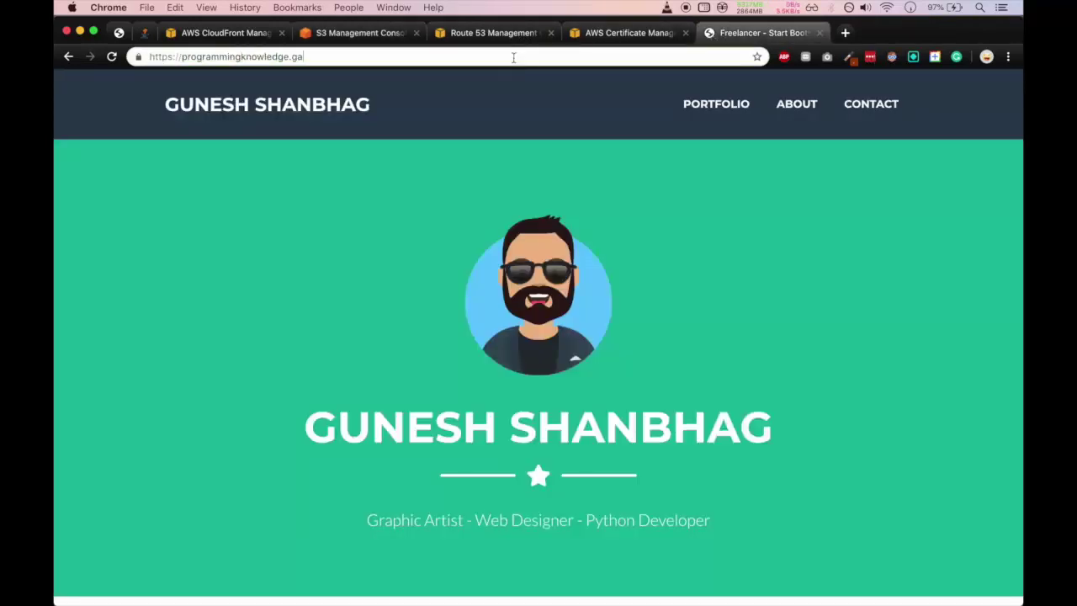
pyautogui.write('/hi')
pyautogui.press('Return')
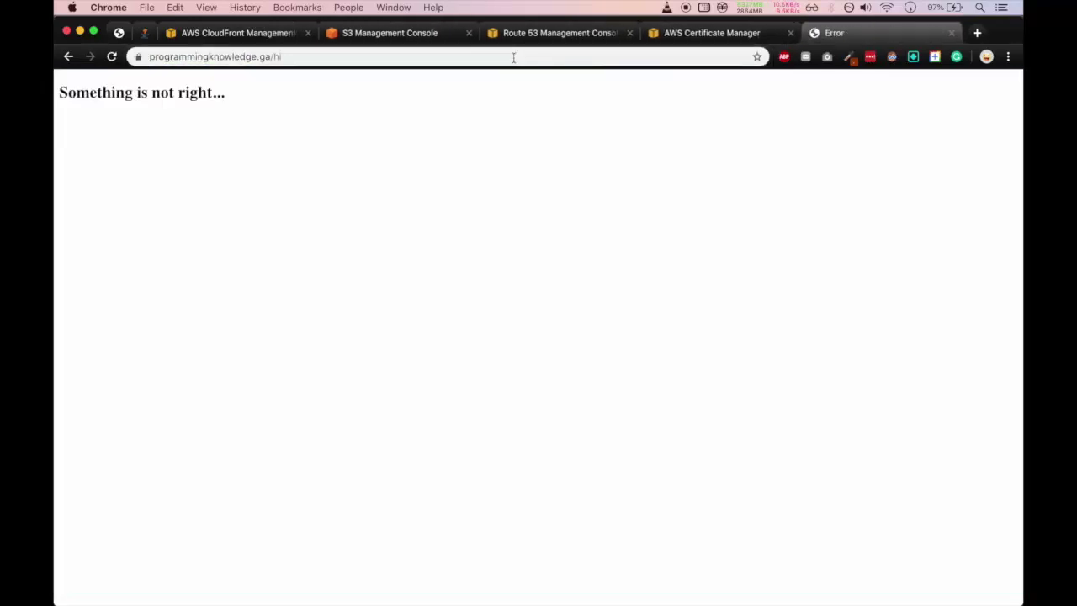
pyautogui.moveTo(224, 90); pyautogui.dragTo(56, 91)
pyautogui.click(120, 94)
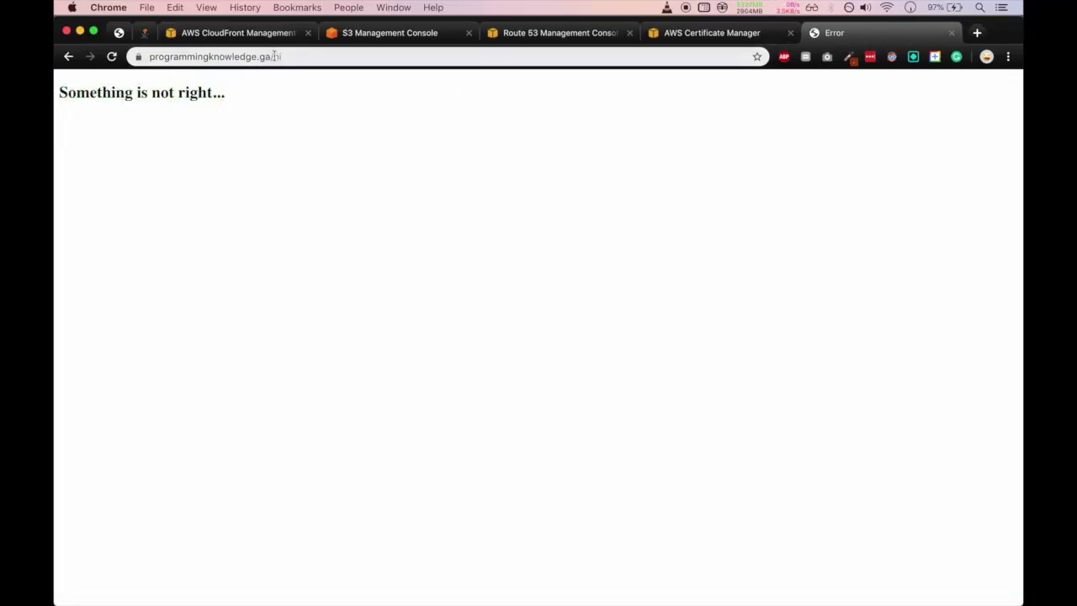
pyautogui.click(329, 56)
pyautogui.press('BackSpace')
pyautogui.press('BackSpace')
pyautogui.write('err')
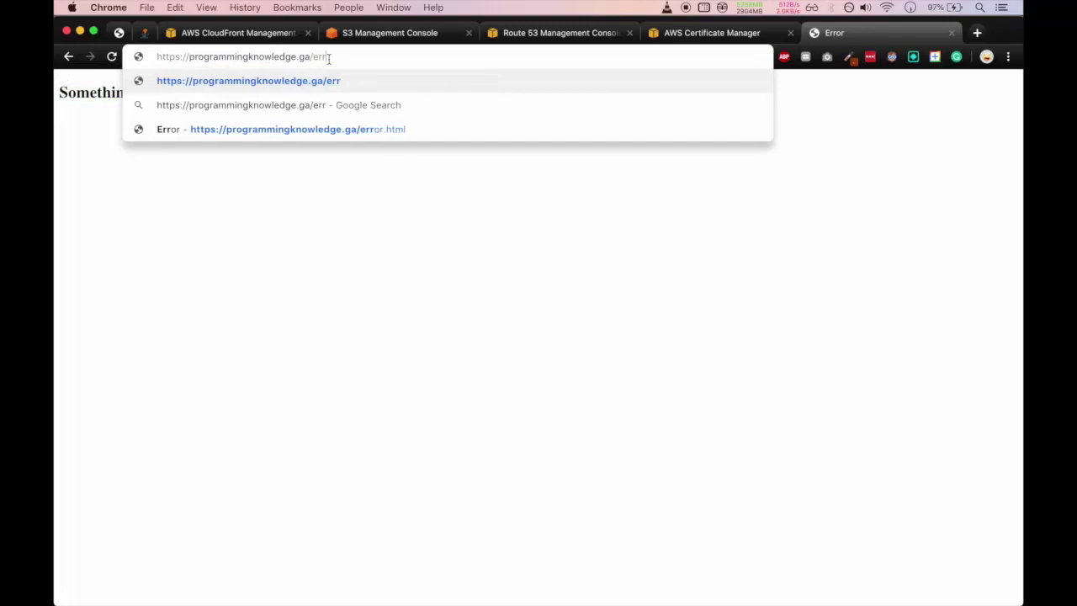
pyautogui.write('or.html')
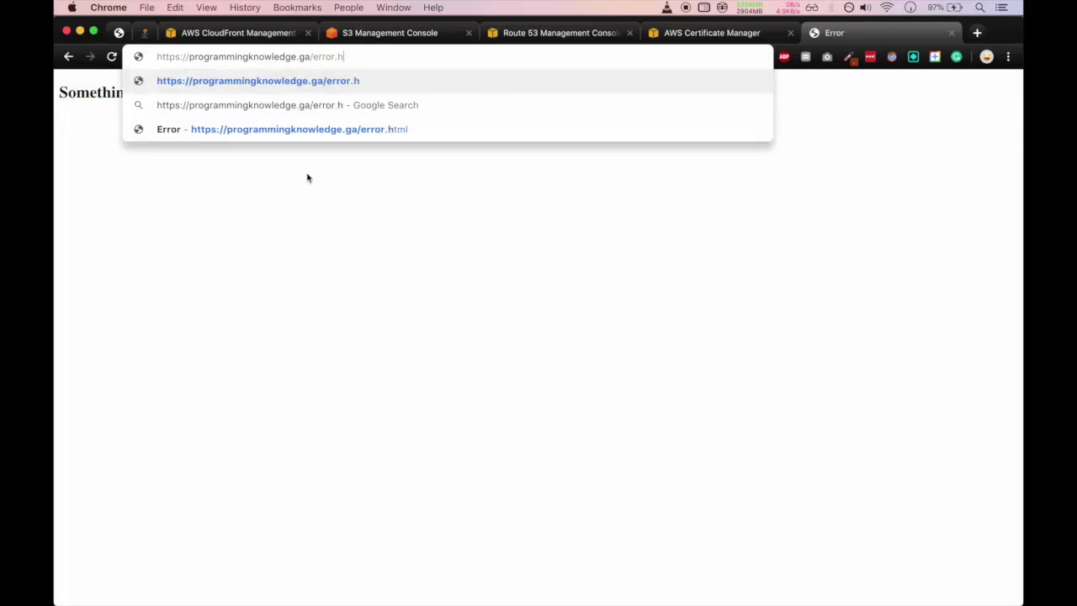
pyautogui.press('Return')
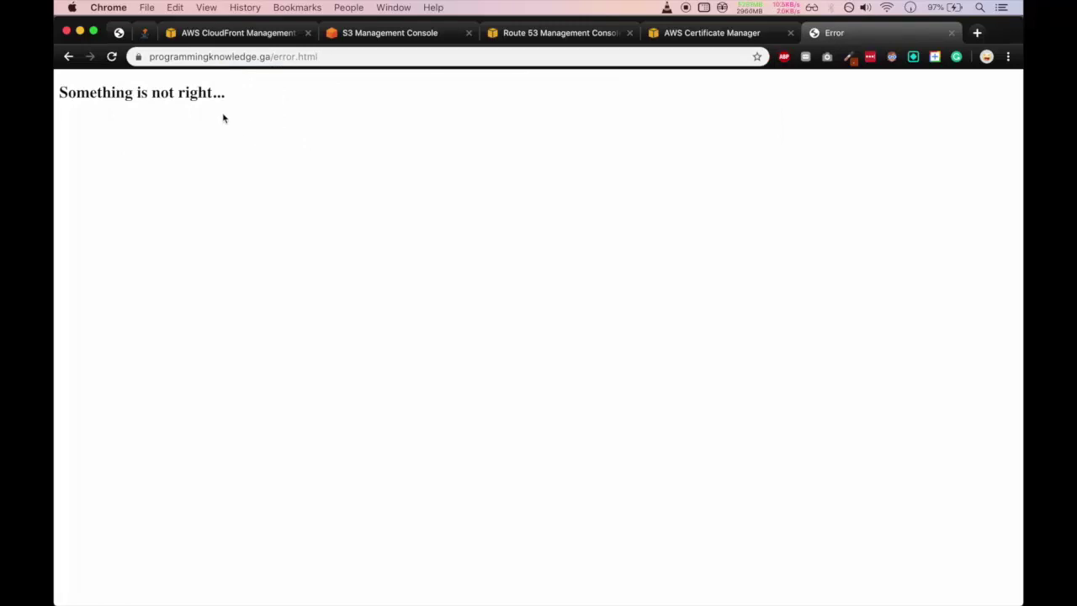
pyautogui.moveTo(227, 101); pyautogui.dragTo(135, 93)
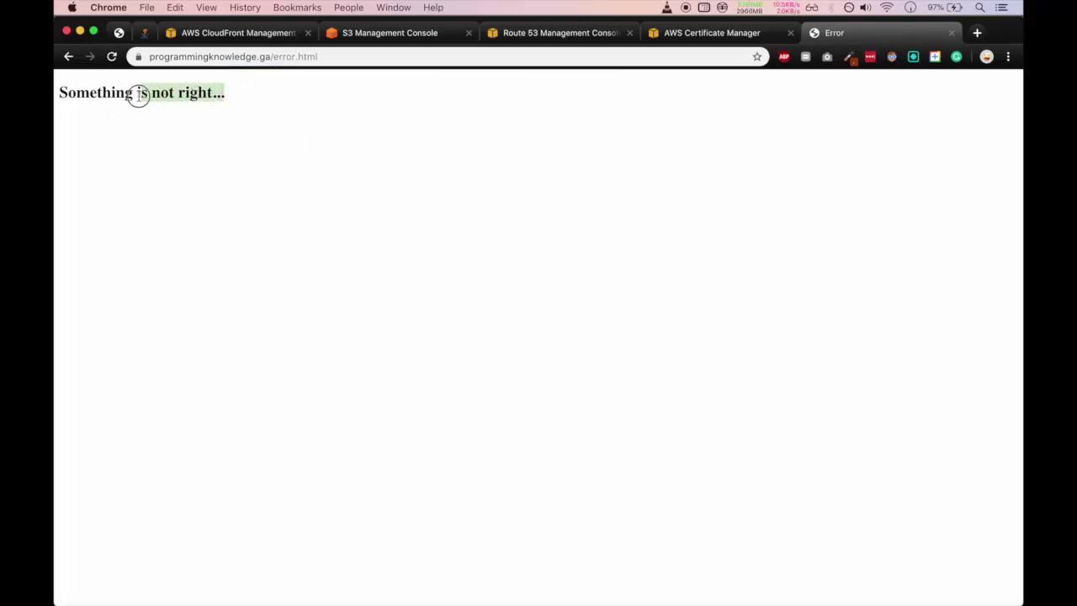
# Step: Switch to the CloudFront console and view the Cache Statistics Reports for all web distributions
pyautogui.click(221, 37)
pyautogui.click(196, 88)
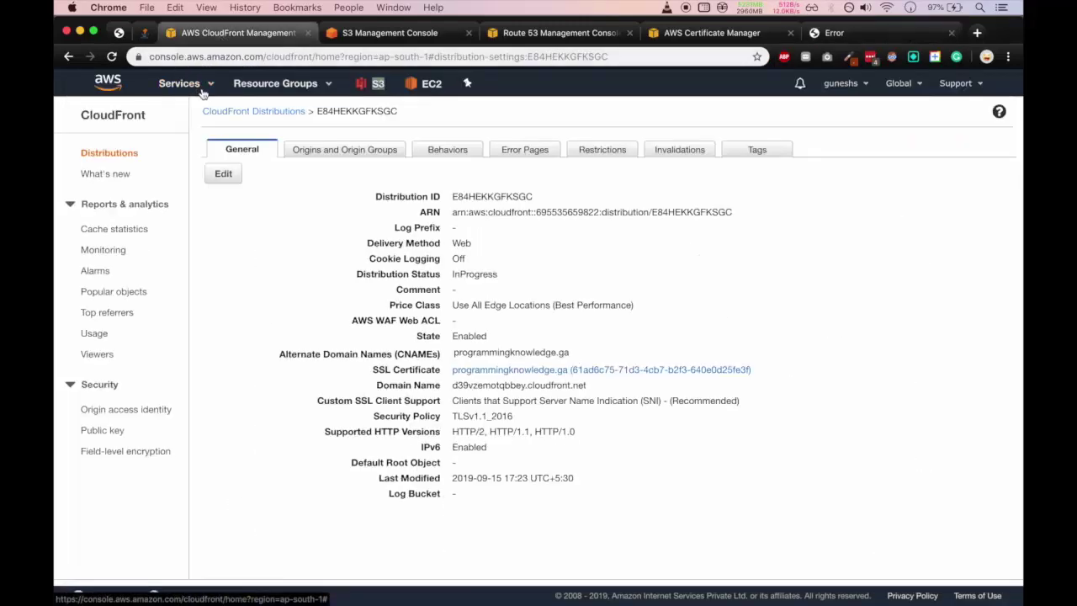
pyautogui.moveTo(161, 115); pyautogui.dragTo(79, 116)
pyautogui.click(101, 115)
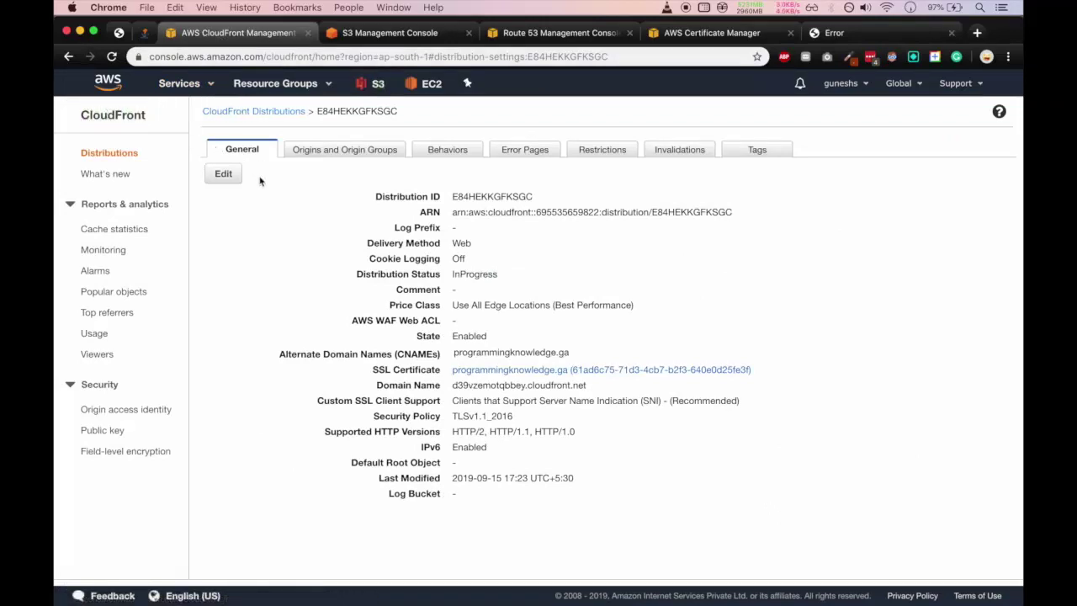
pyautogui.click(128, 229)
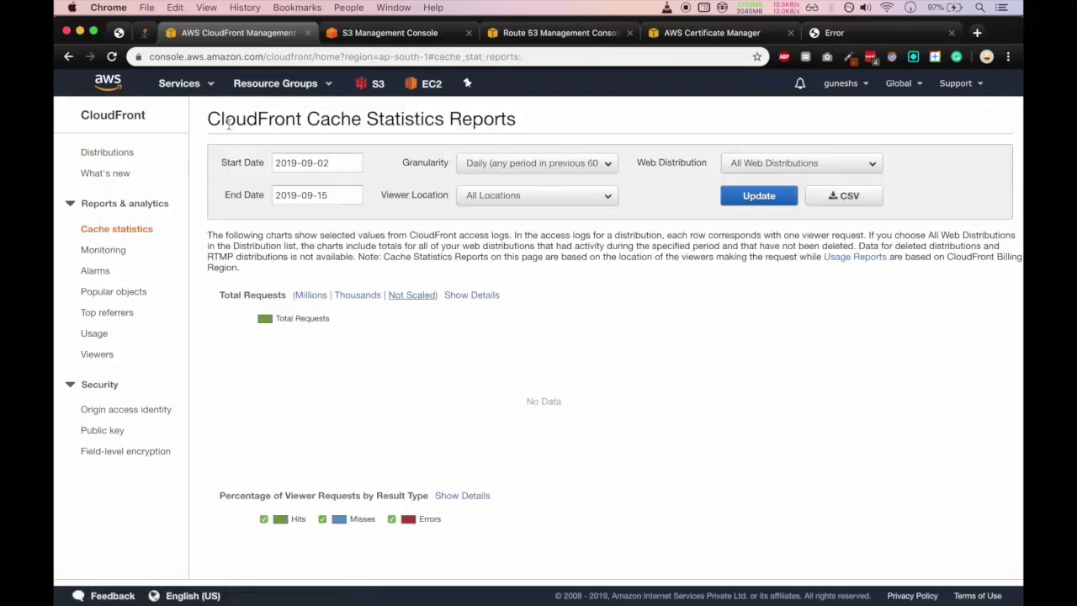
pyautogui.moveTo(210, 119); pyautogui.dragTo(394, 121)
pyautogui.click(336, 123)
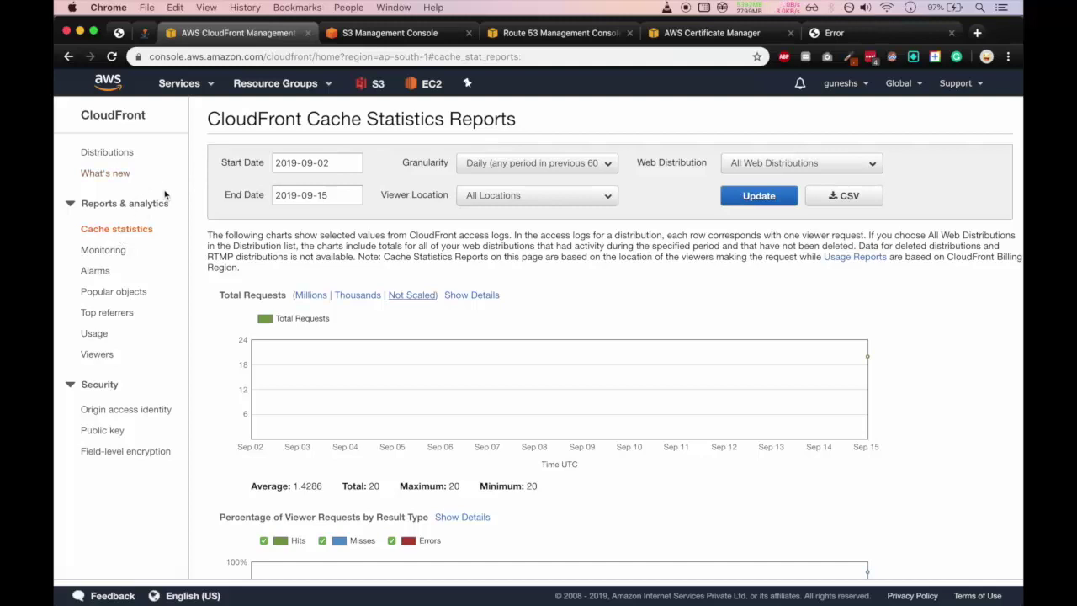
# Step: Open the programmingknowledge.ga distribution from the distributions list and open its default cache behavior for editing
pyautogui.click(116, 152)
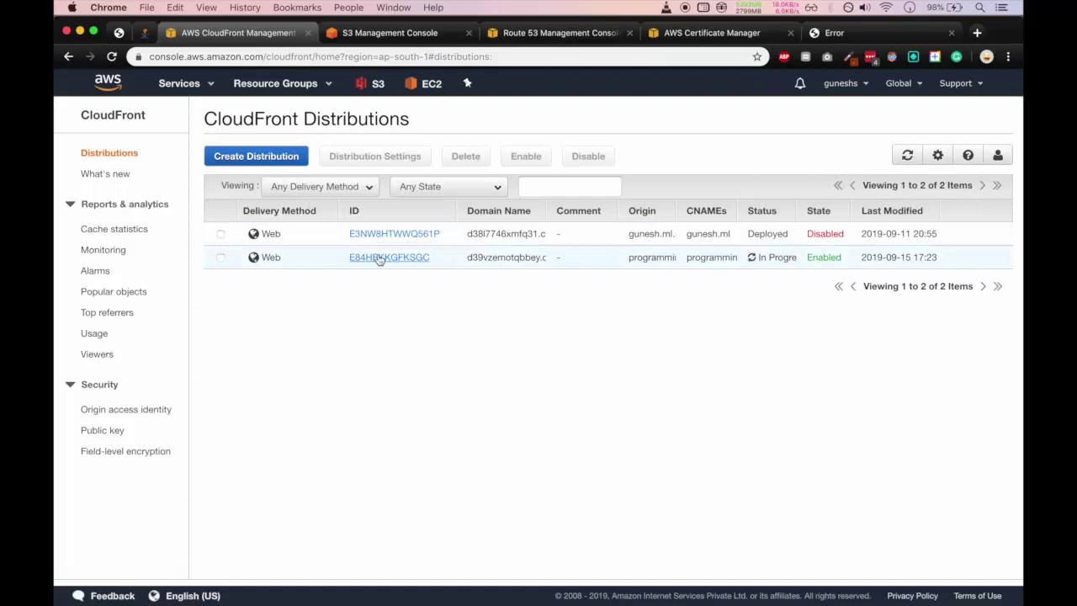
pyautogui.click(379, 258)
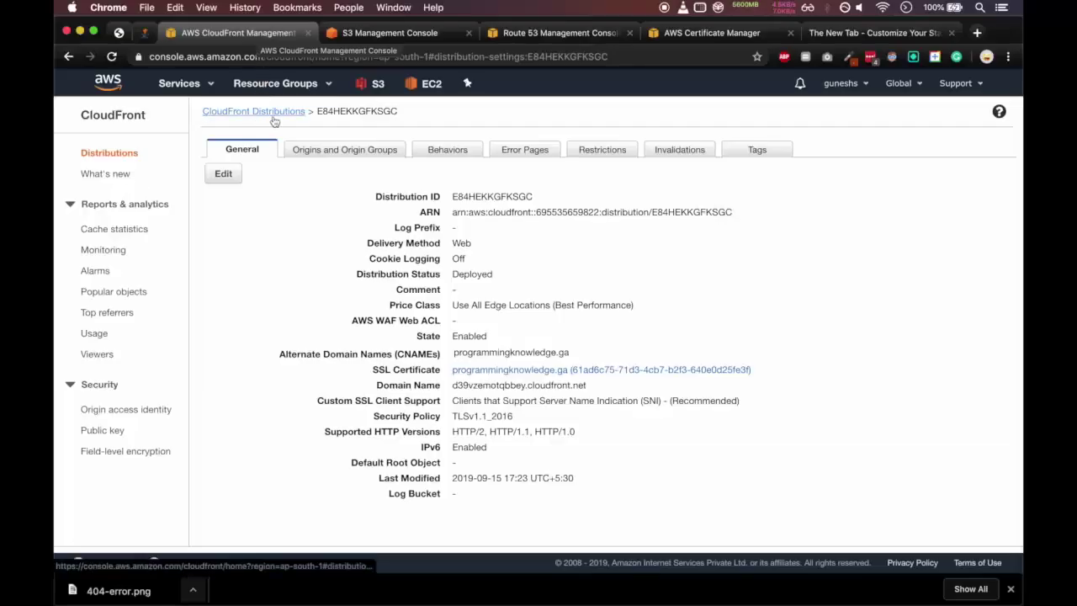
pyautogui.click(429, 150)
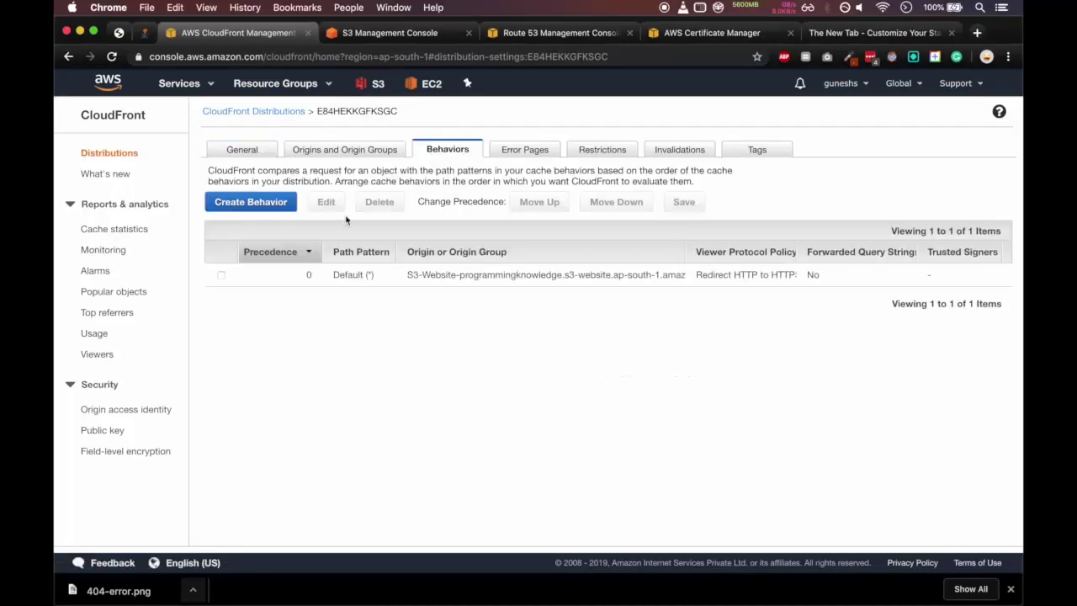
pyautogui.click(250, 279)
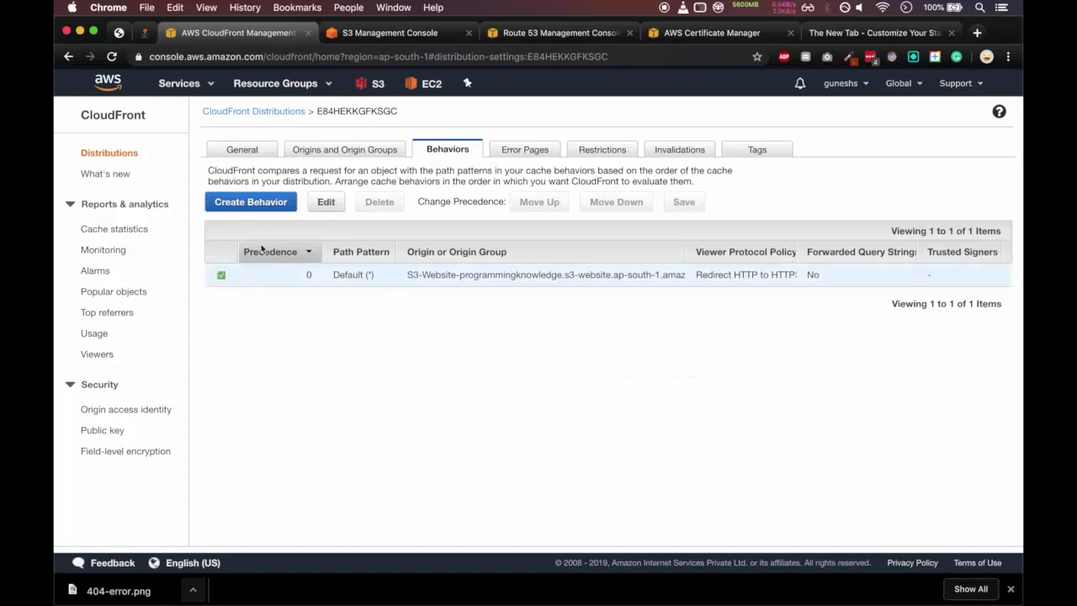
pyautogui.click(324, 201)
# Step: Examine the behavior's object caching and TTL settings and read the help explanation for Default TTL
pyautogui.scroll(-3, 315, 300)
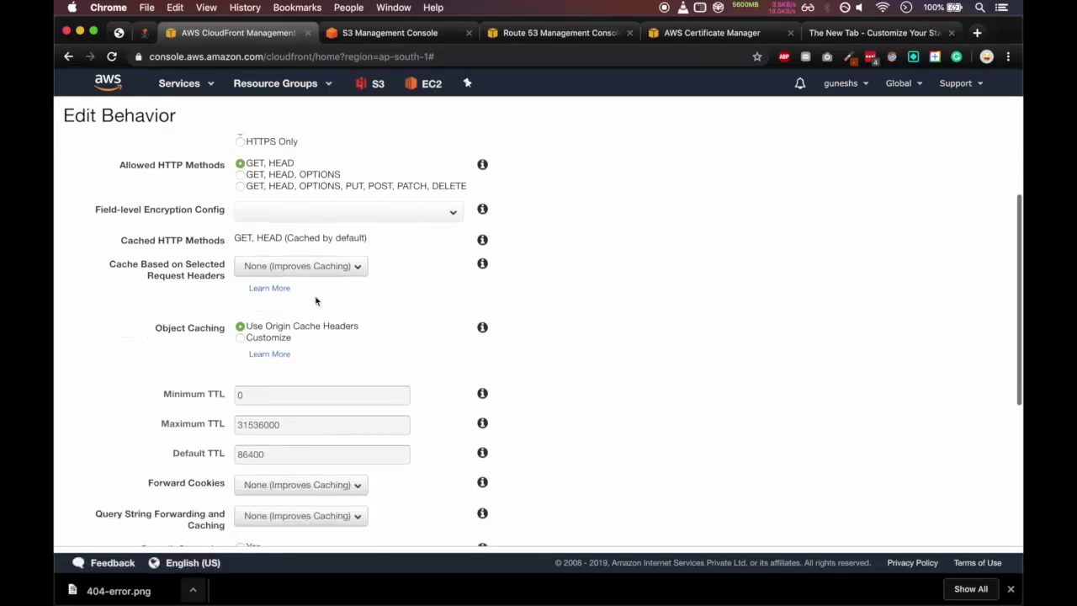
pyautogui.scroll(-4, 315, 300)
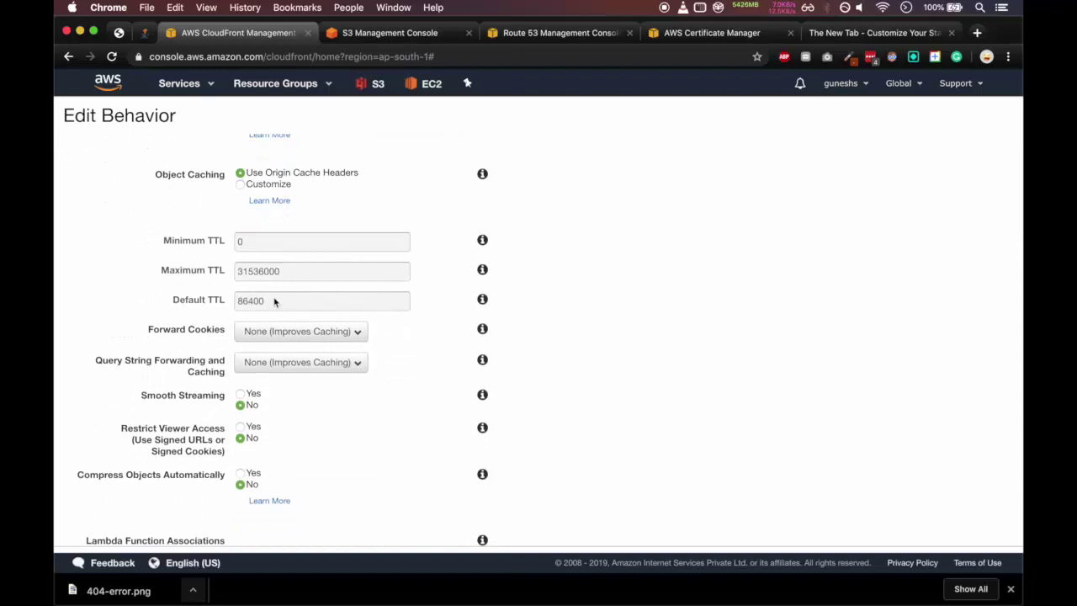
pyautogui.click(482, 298)
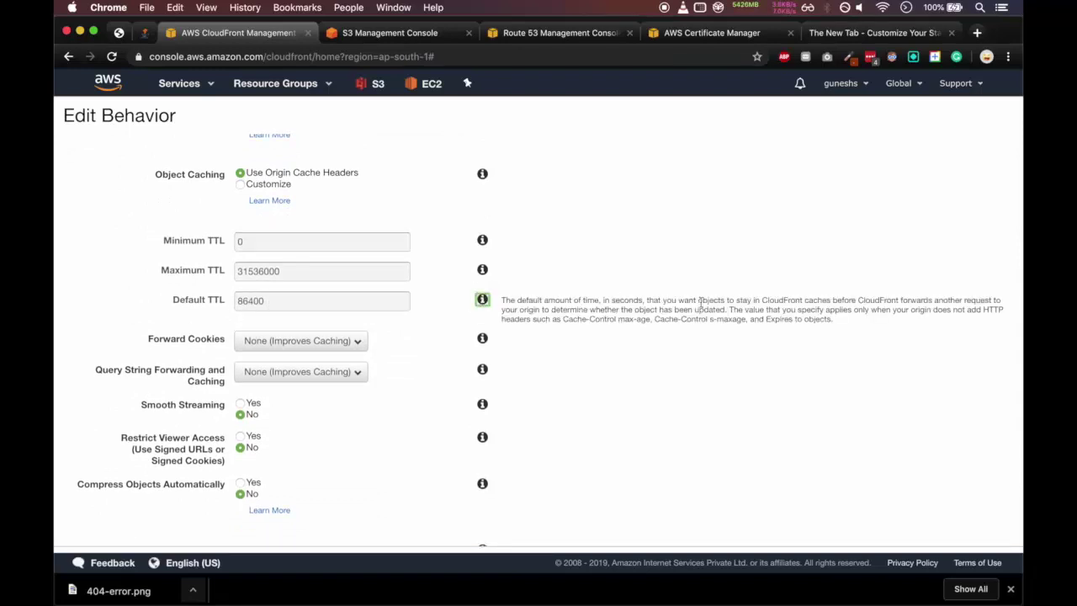
pyautogui.click(661, 300)
pyautogui.scroll(-3, 263, 303)
pyautogui.scroll(2, 264, 303)
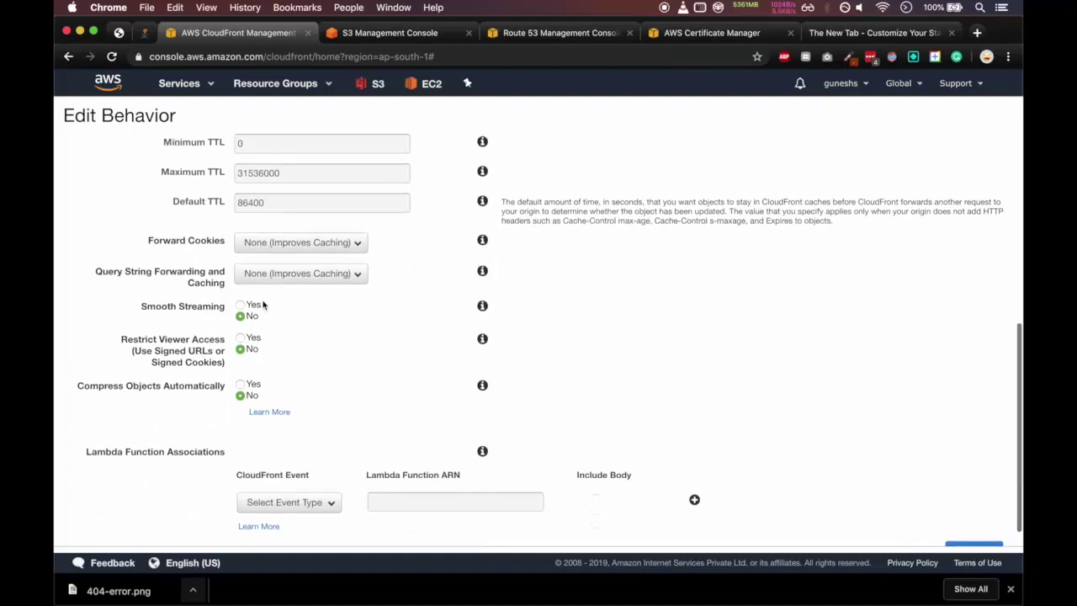
pyautogui.click(263, 262)
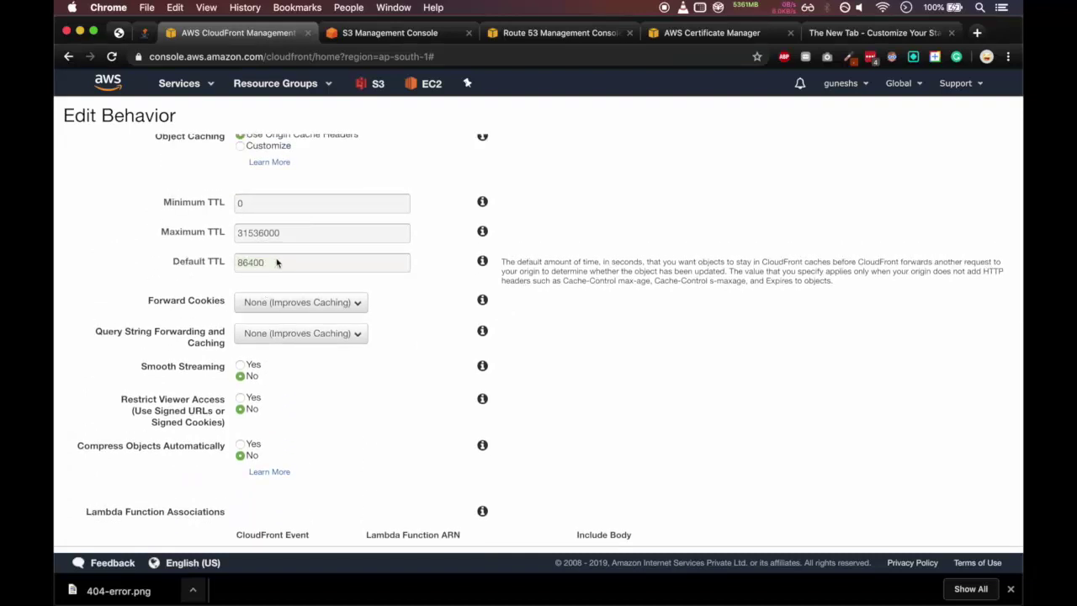
pyautogui.scroll(-1, 276, 263)
pyautogui.doubleClick(278, 235)
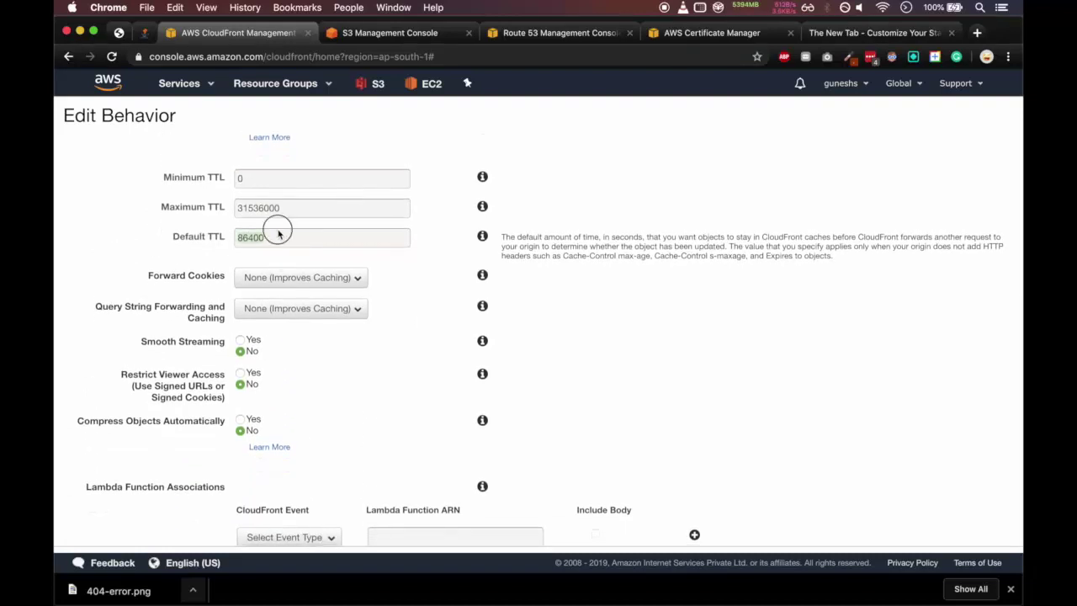
pyautogui.scroll(3, 279, 236)
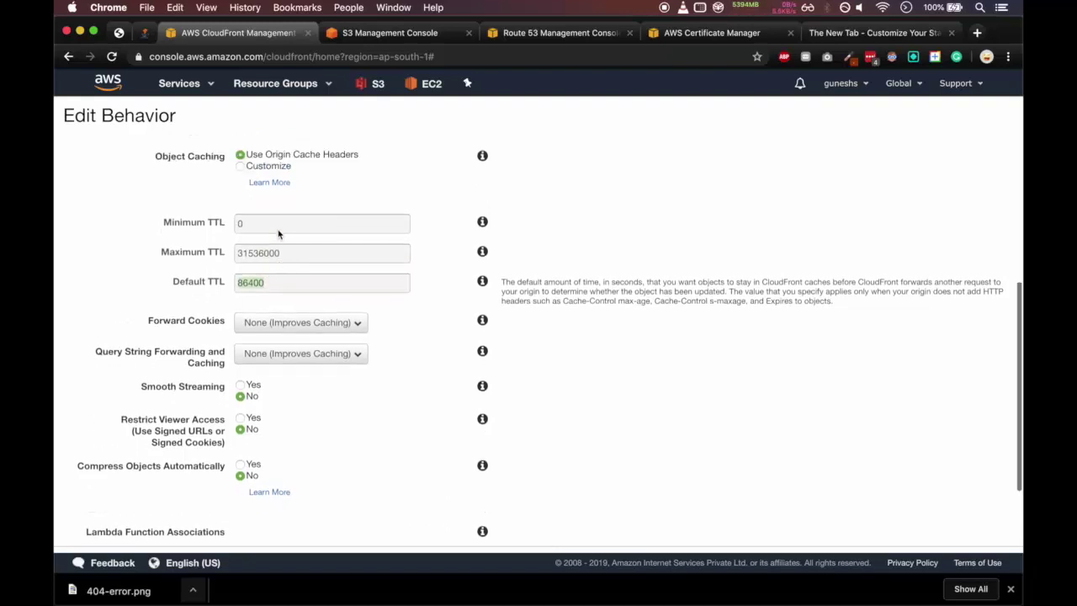
pyautogui.scroll(2, 271, 256)
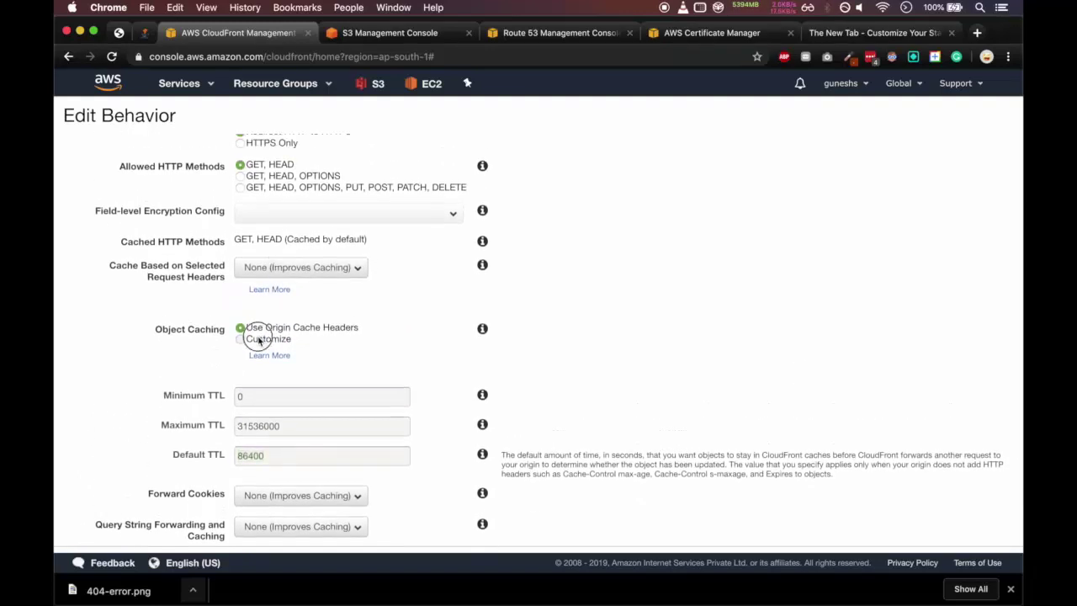
# Step: Set Object Caching to Customize with a Default TTL of 0 and save the edited behavior
pyautogui.click(260, 339)
pyautogui.scroll(-1, 260, 339)
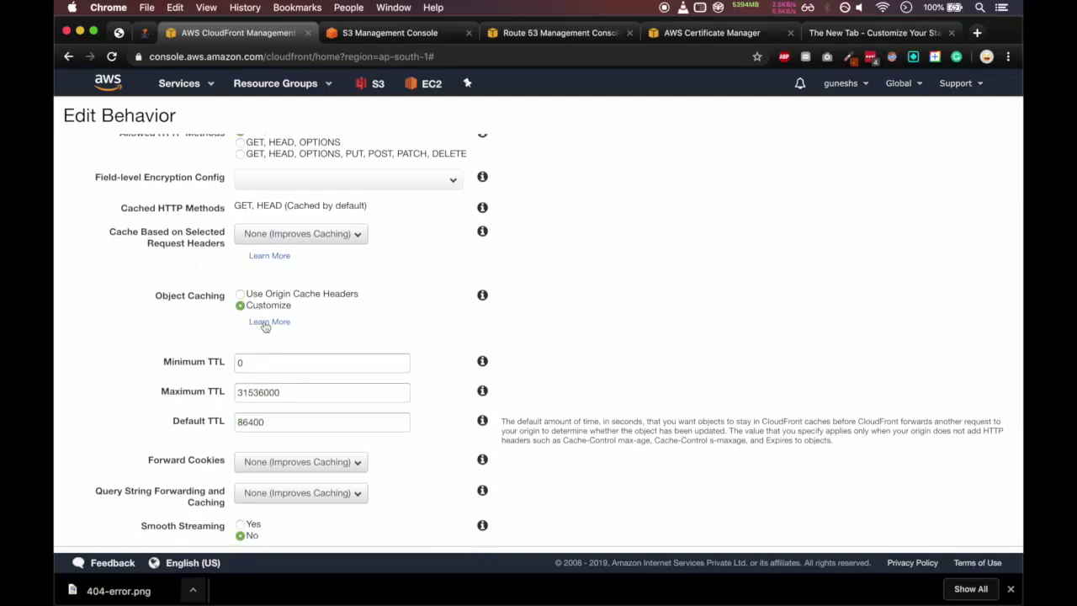
pyautogui.scroll(-1, 271, 357)
pyautogui.click(269, 388)
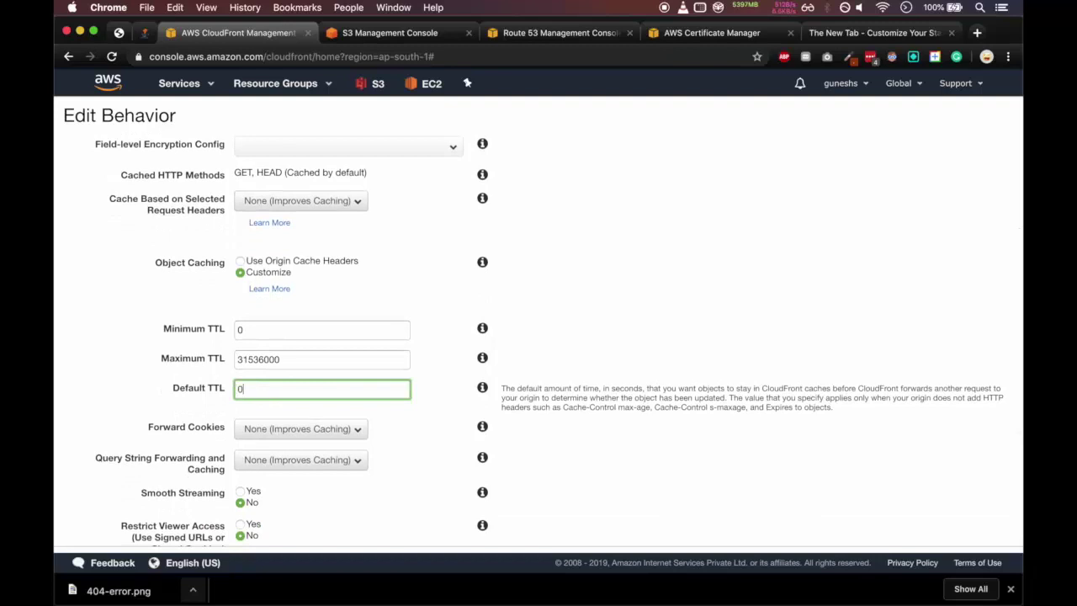
pyautogui.scroll(-3, 404, 477)
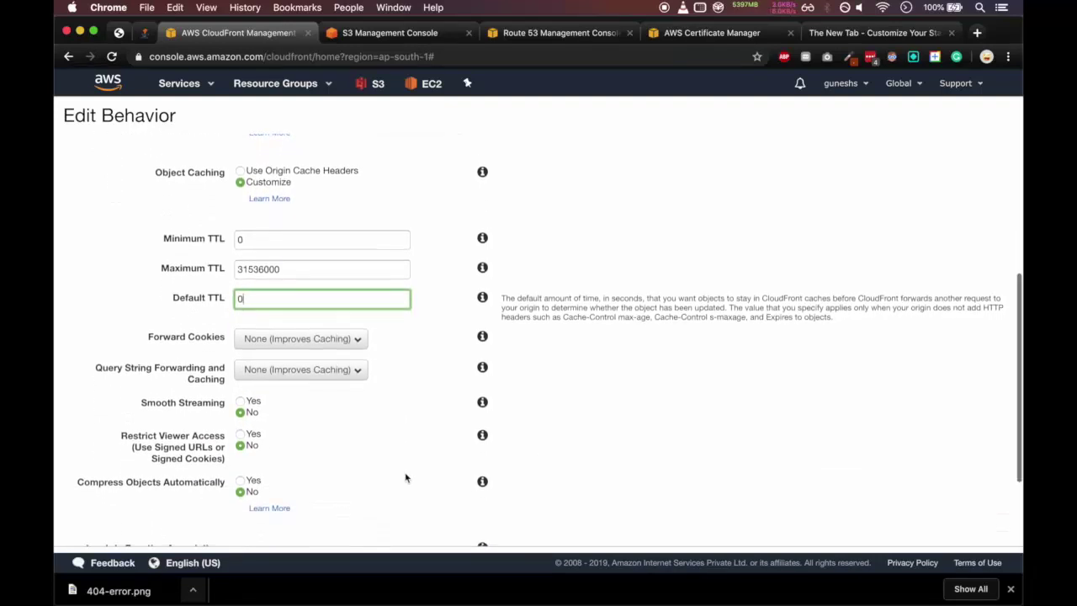
pyautogui.scroll(-2, 404, 477)
pyautogui.scroll(-2, 627, 421)
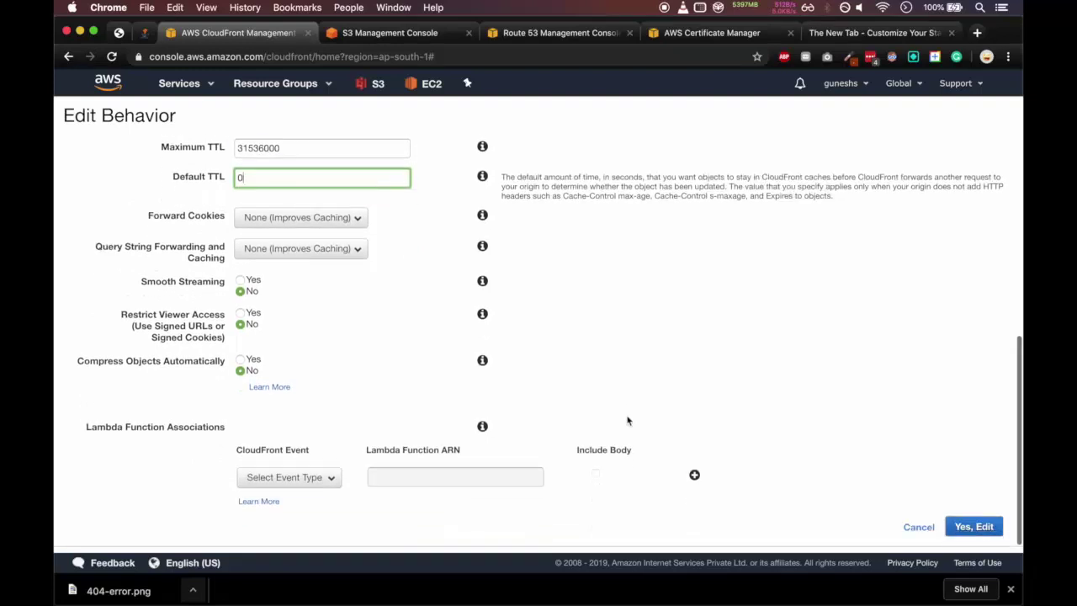
pyautogui.click(976, 525)
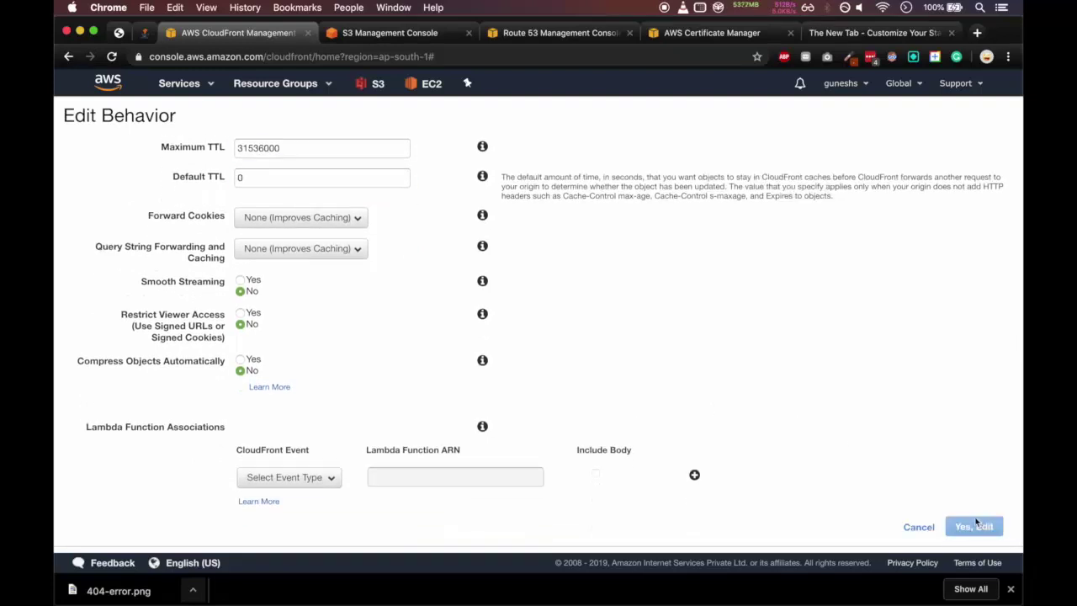
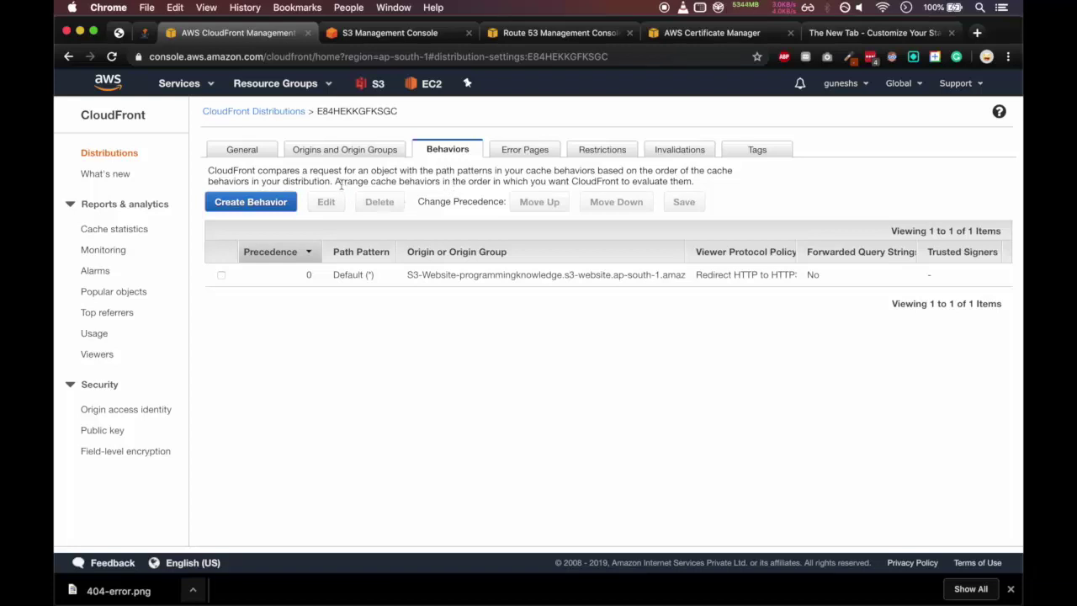
# Step: Check the programmingknowledge.ga distribution's general details and its deployment status in the CloudFront distributions list
pyautogui.click(268, 151)
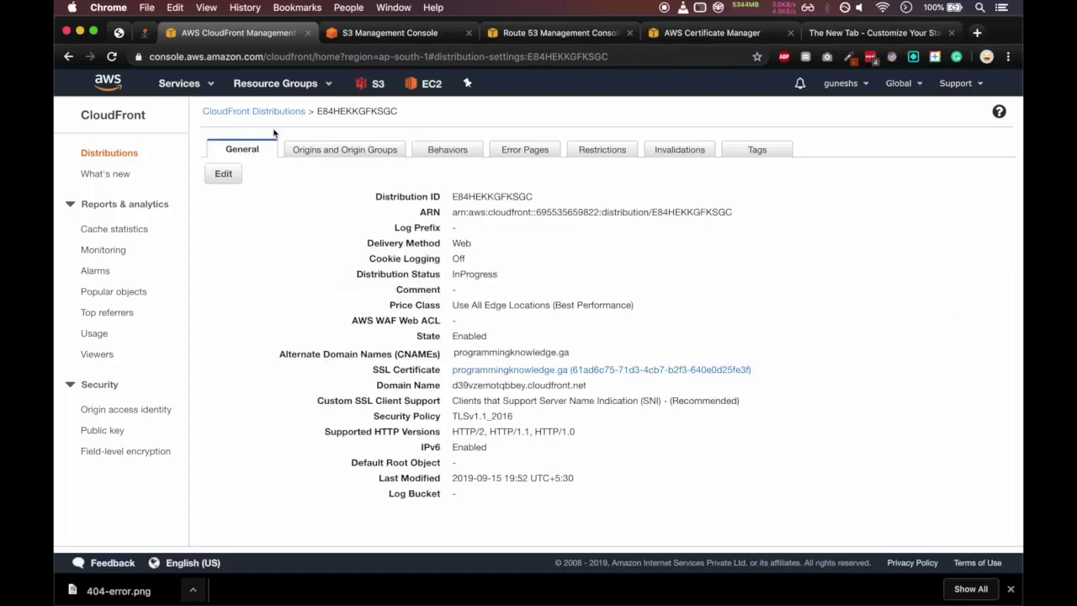
pyautogui.click(280, 112)
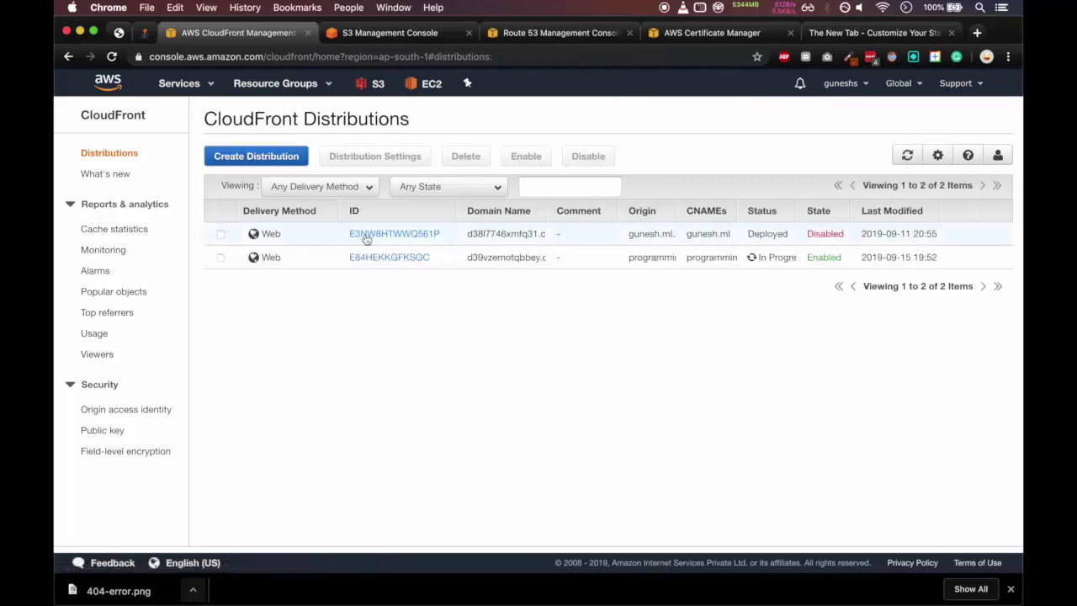
pyautogui.moveTo(798, 256); pyautogui.dragTo(753, 261)
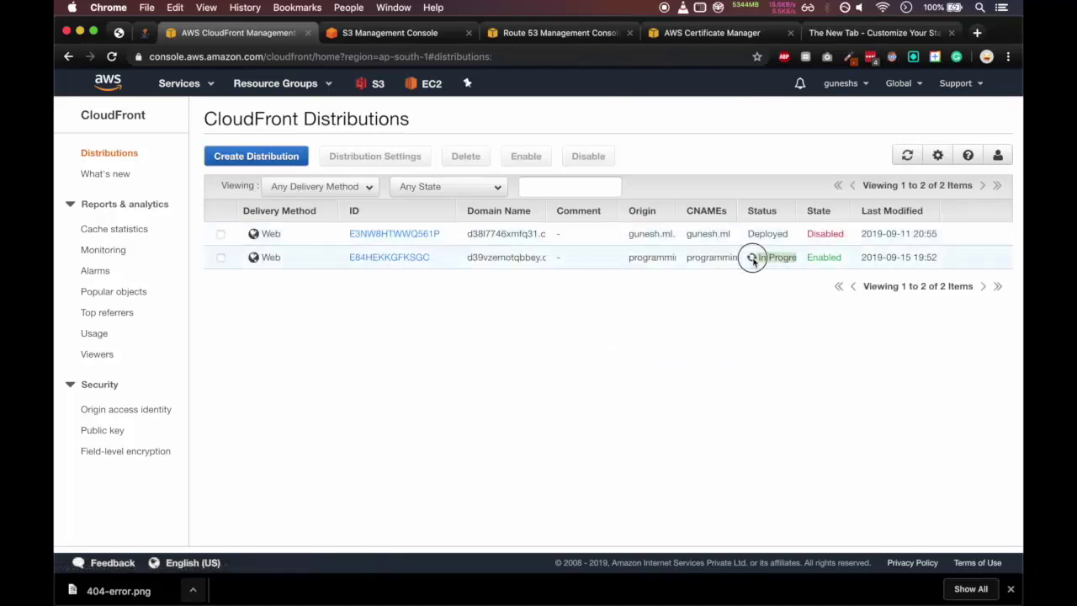
pyautogui.click(753, 262)
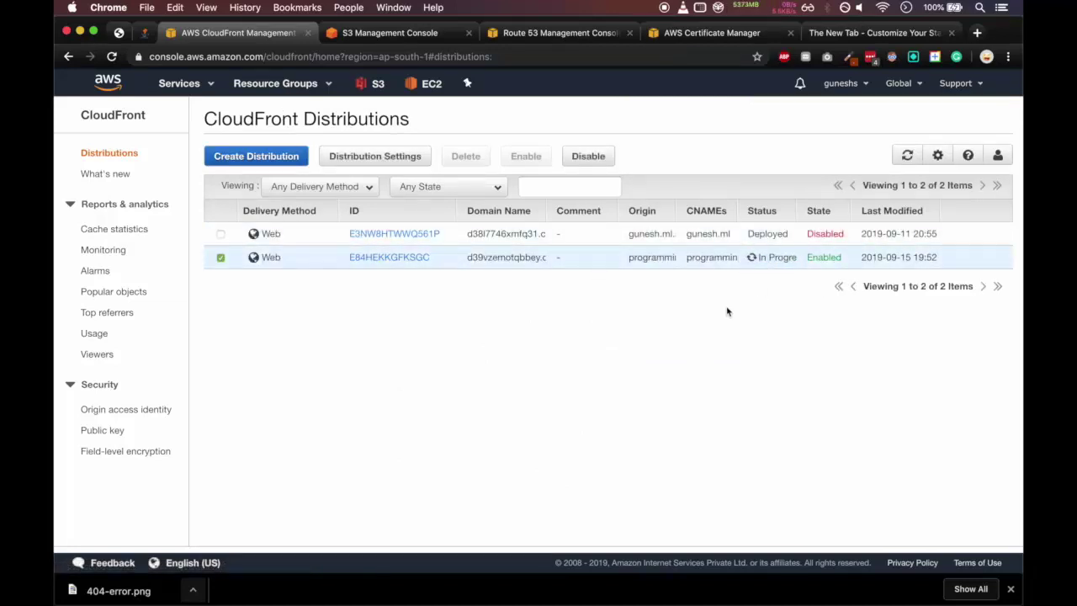
# Step: Launch Sublime Text, create a new empty file and collapse the FINAL VINAY project folder
pyautogui.press('super+space')
pyautogui.write('sub')
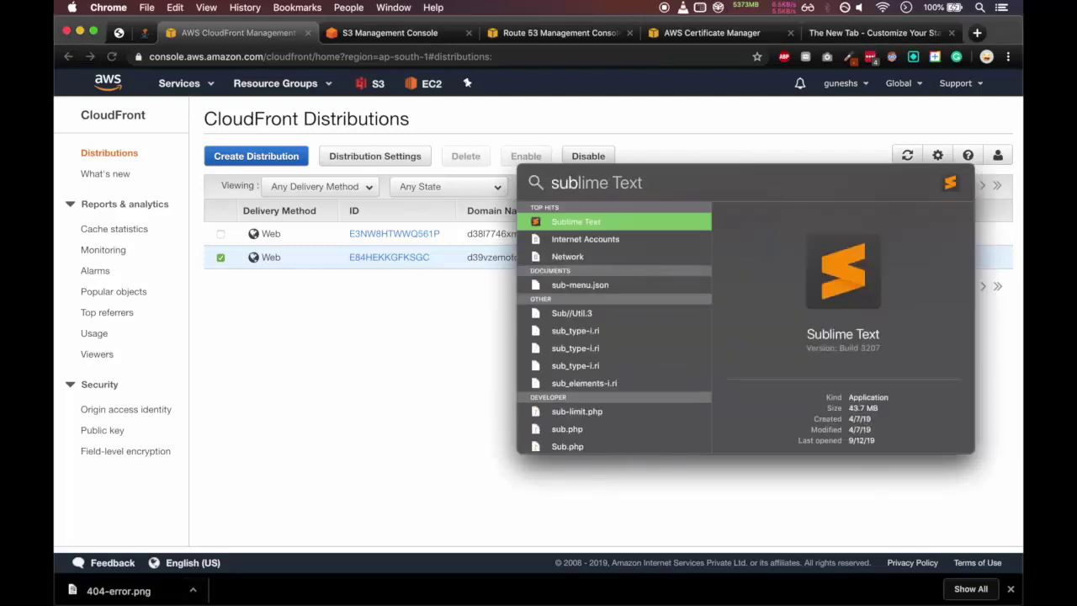
pyautogui.press('Return')
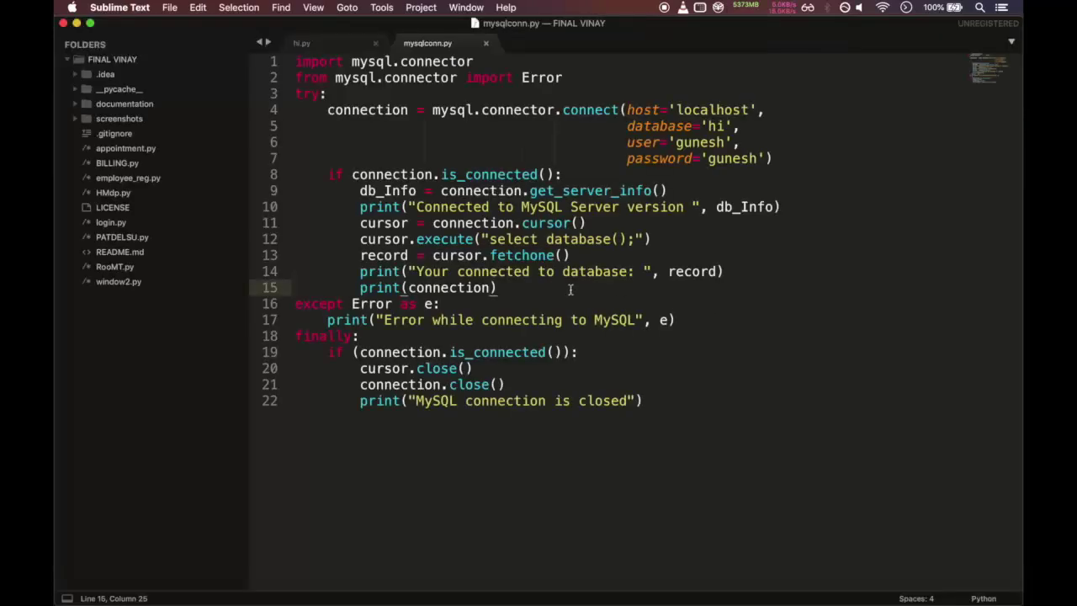
pyautogui.press('super+n')
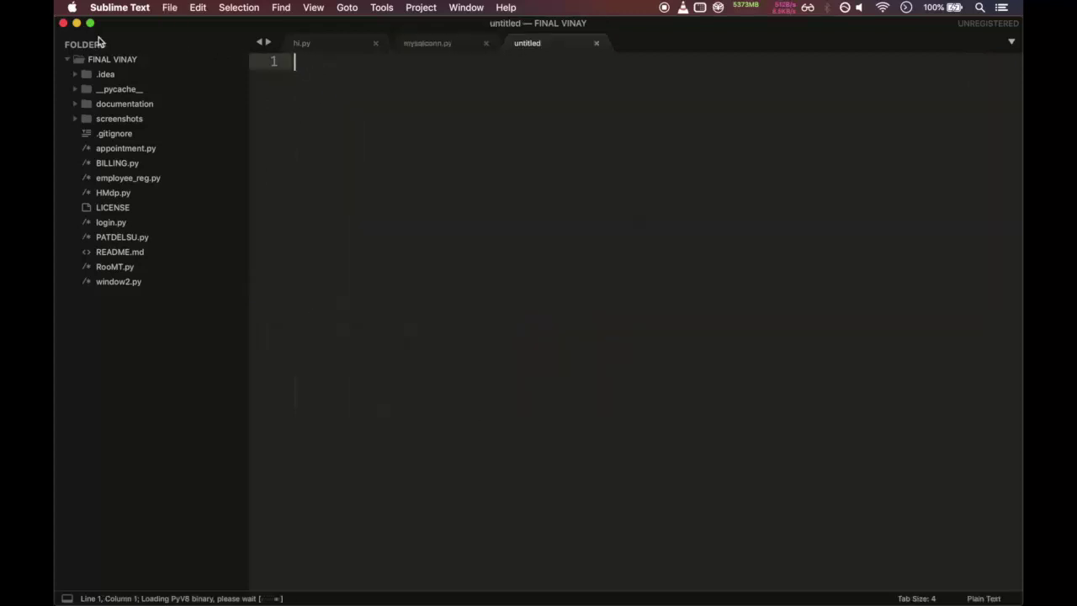
pyautogui.click(68, 59)
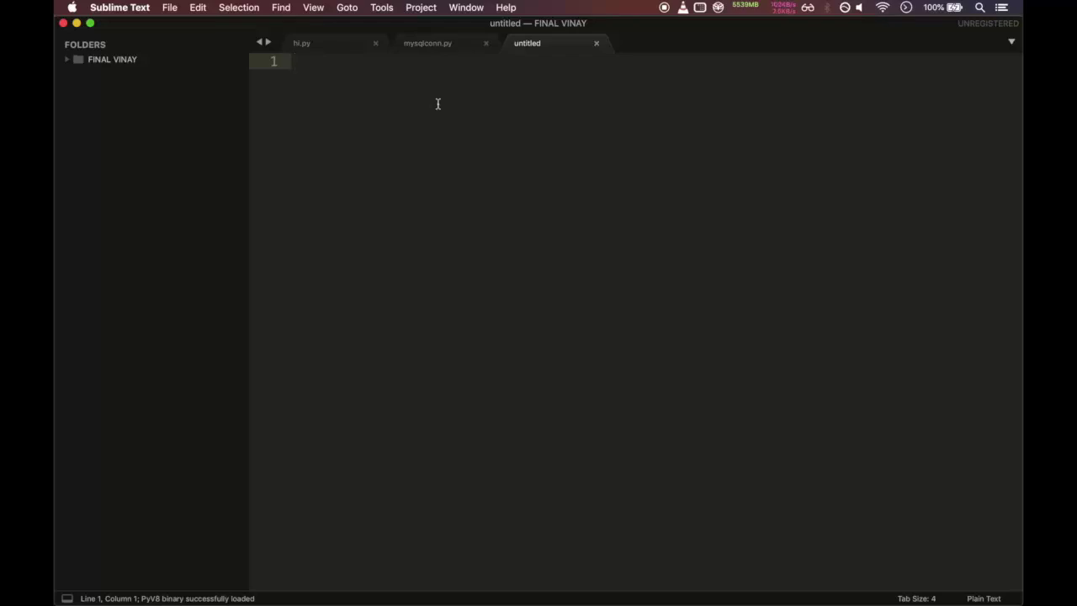
pyautogui.press('super+s')
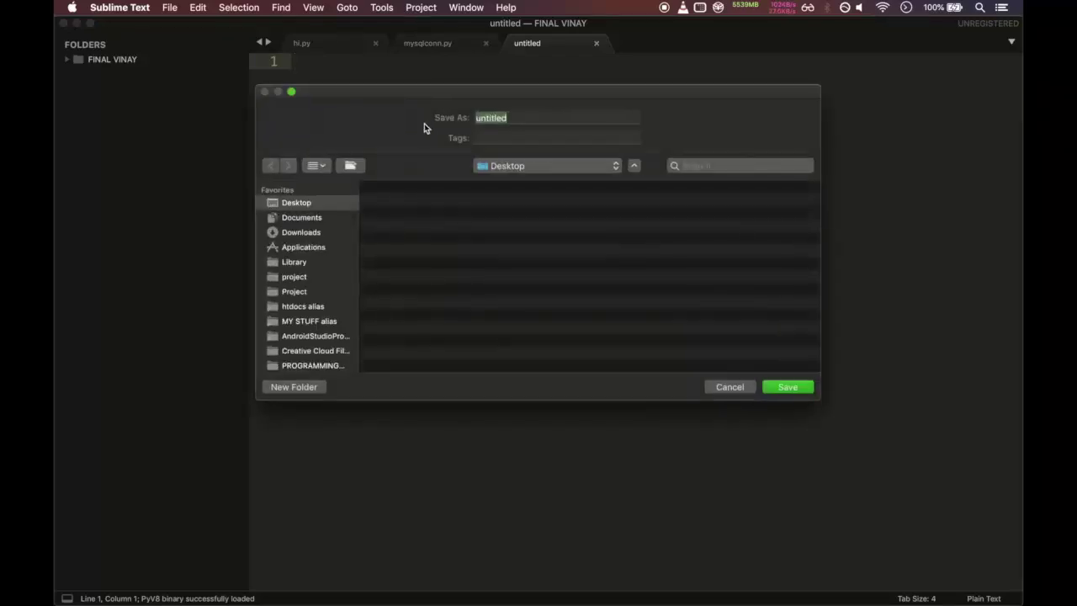
pyautogui.write('e')
pyautogui.click(720, 389)
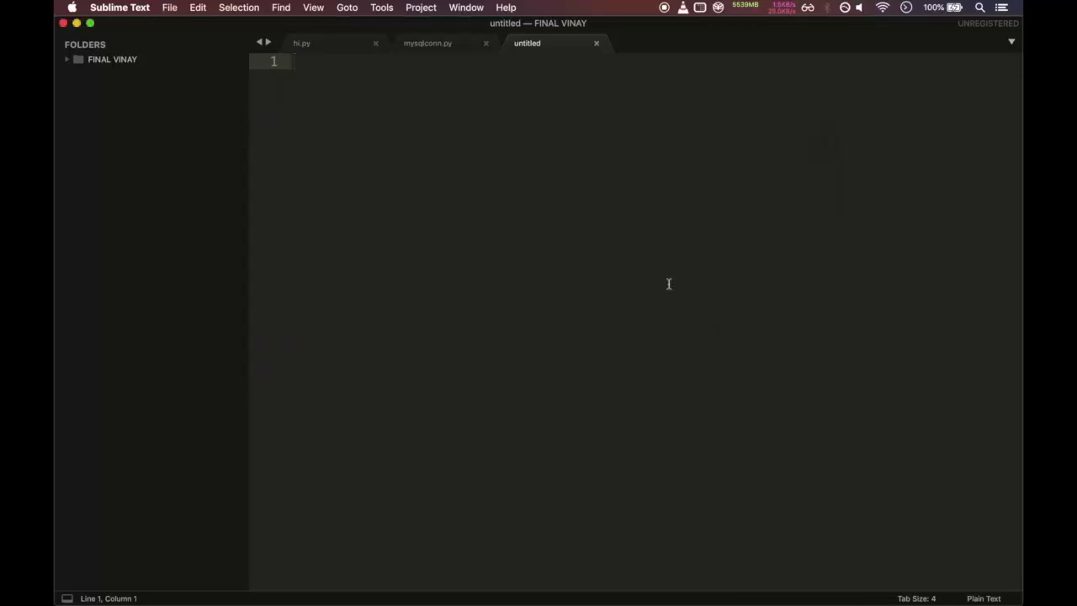
# Step: Enter the placeholder text error.html in the empty file and save it to the Desktop as error.html
pyautogui.write('erro')
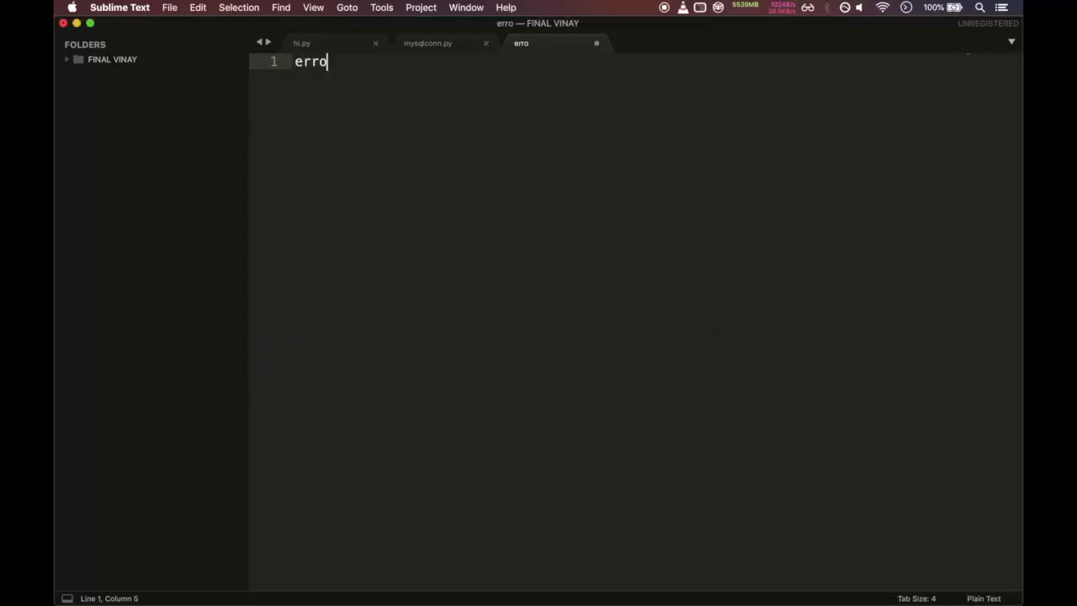
pyautogui.write('r.html')
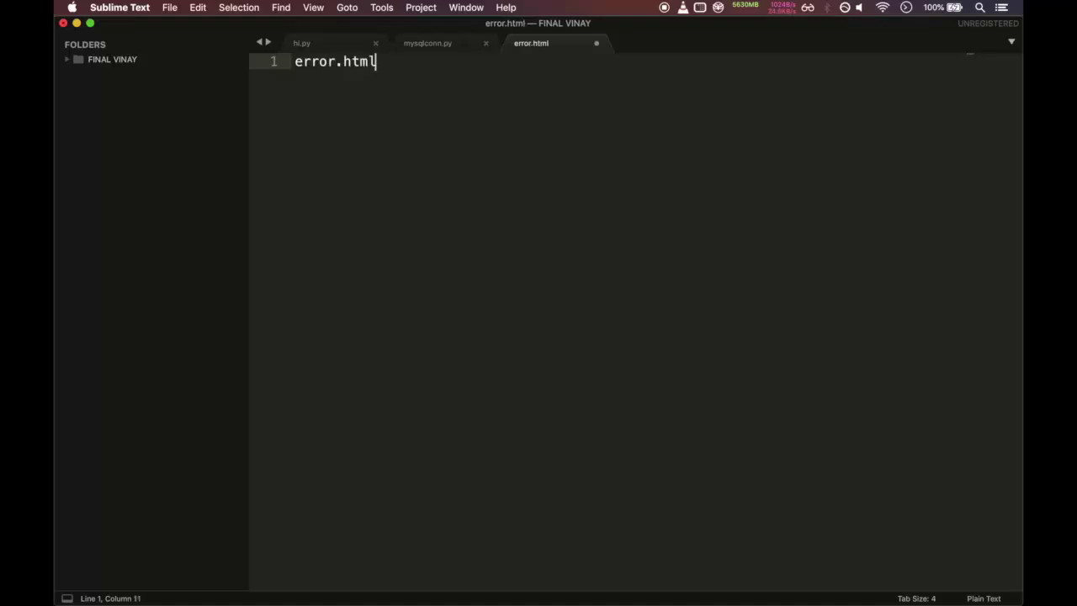
pyautogui.press('super+s')
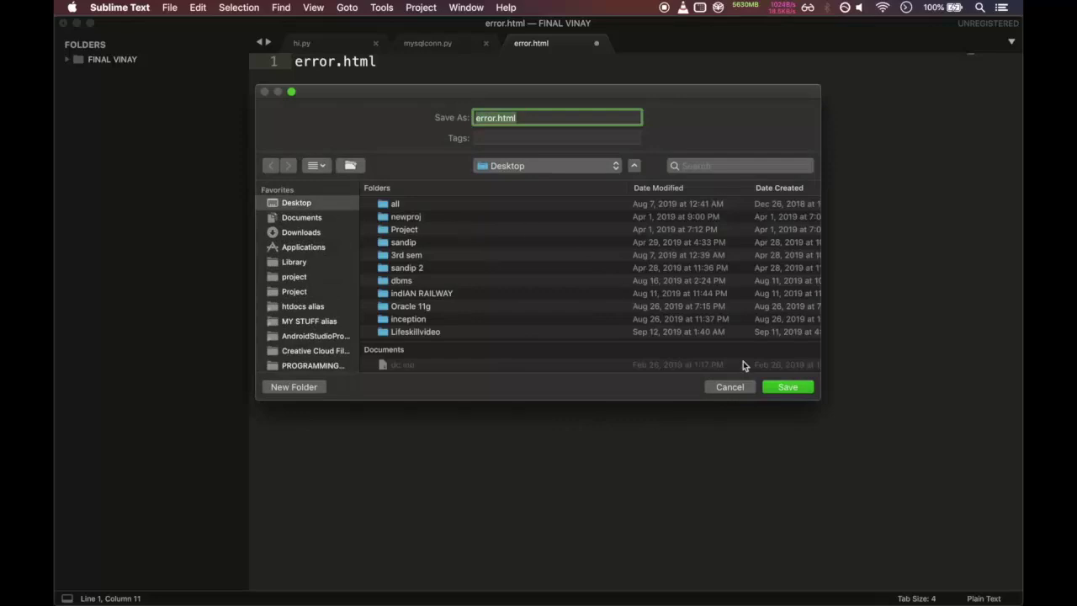
pyautogui.click(787, 386)
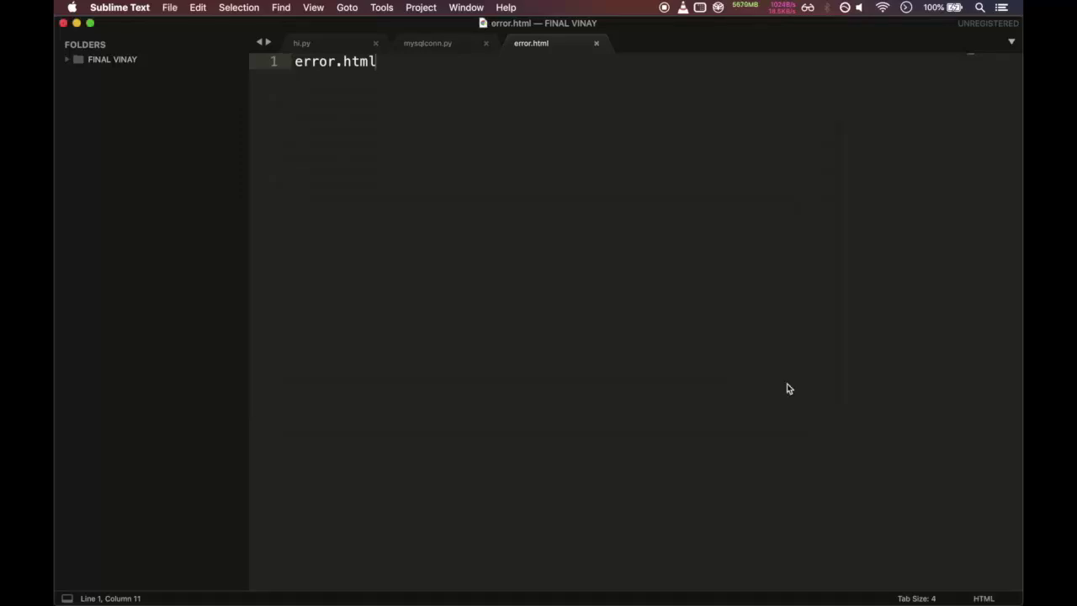
# Step: Replace the placeholder text with an HTML page skeleton and title it "AWS static website host"
pyautogui.press('super+a')
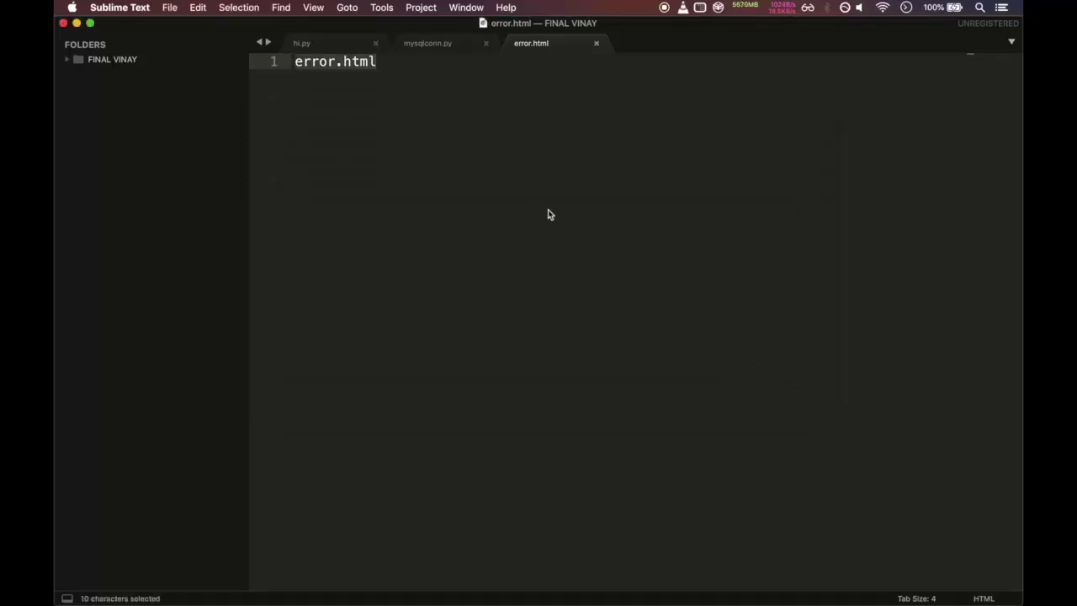
pyautogui.press('BackSpace')
pyautogui.write('<html')
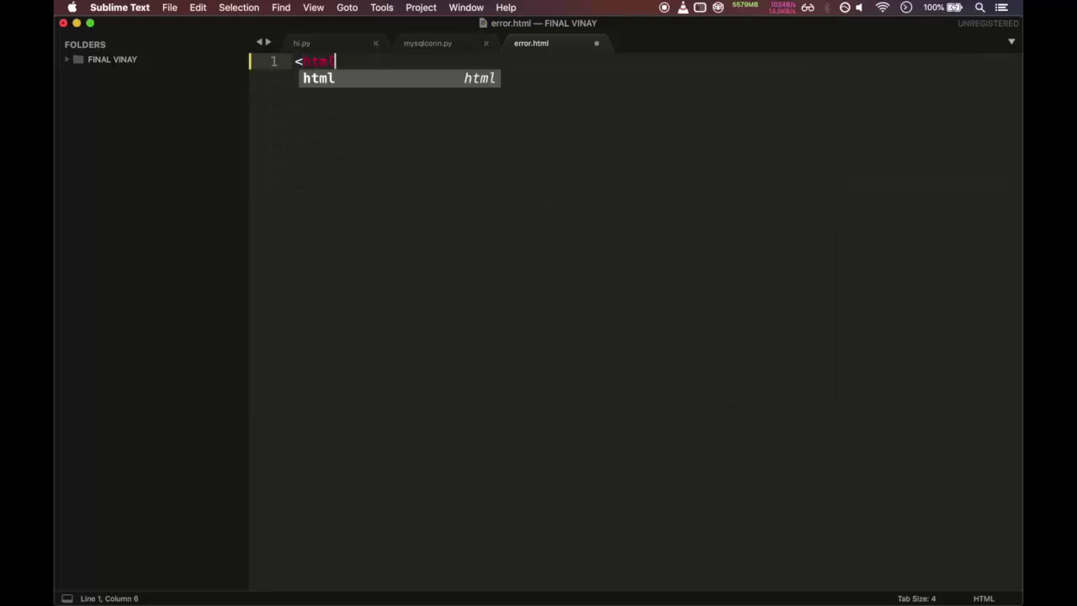
pyautogui.press('Tab')
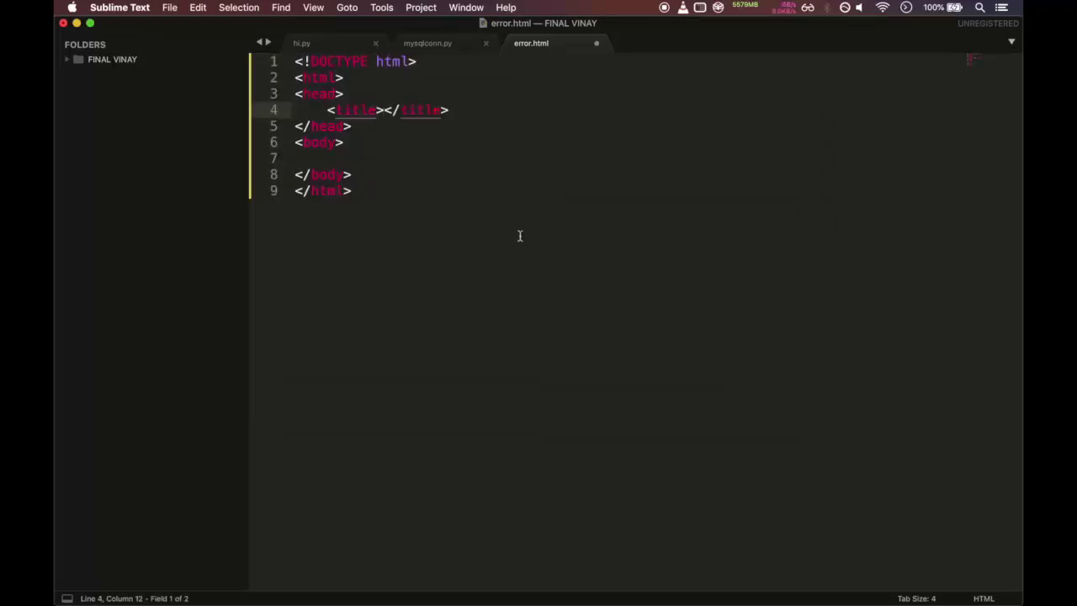
pyautogui.write('AWS ')
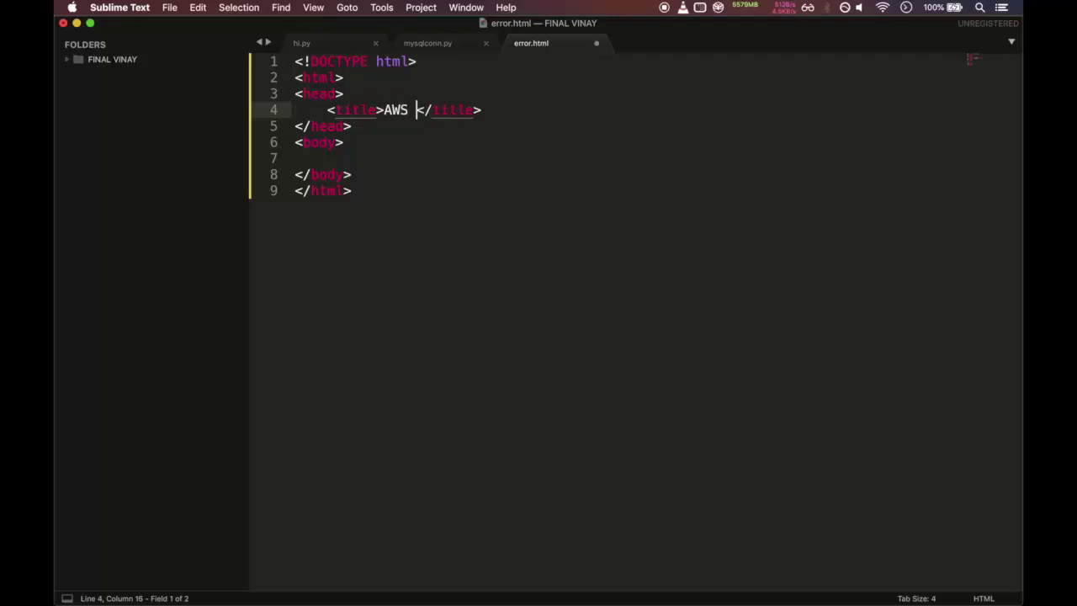
pyautogui.write('static web')
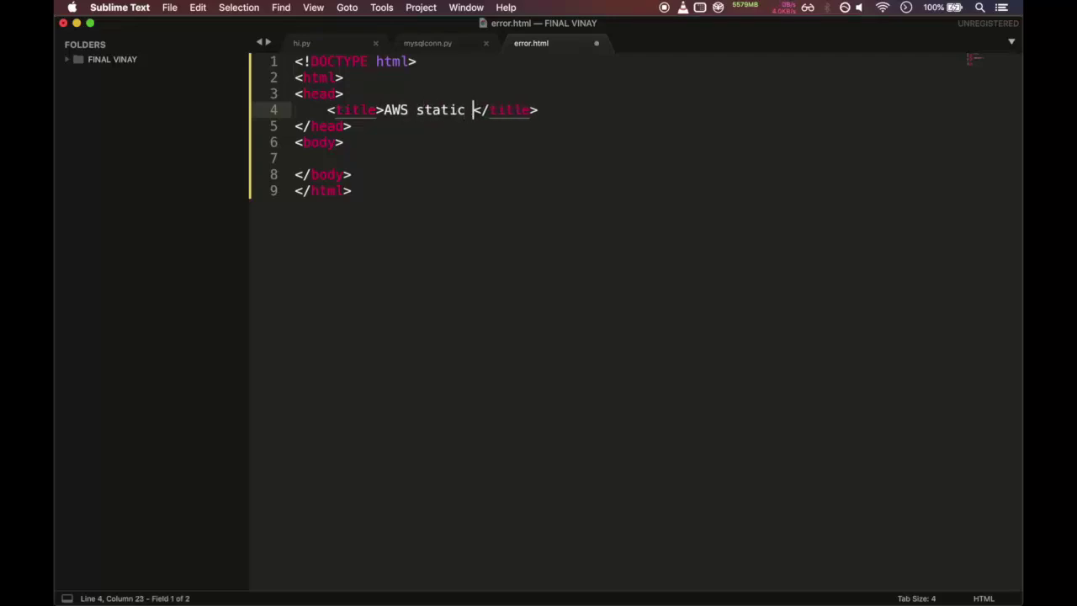
pyautogui.write('site ho')
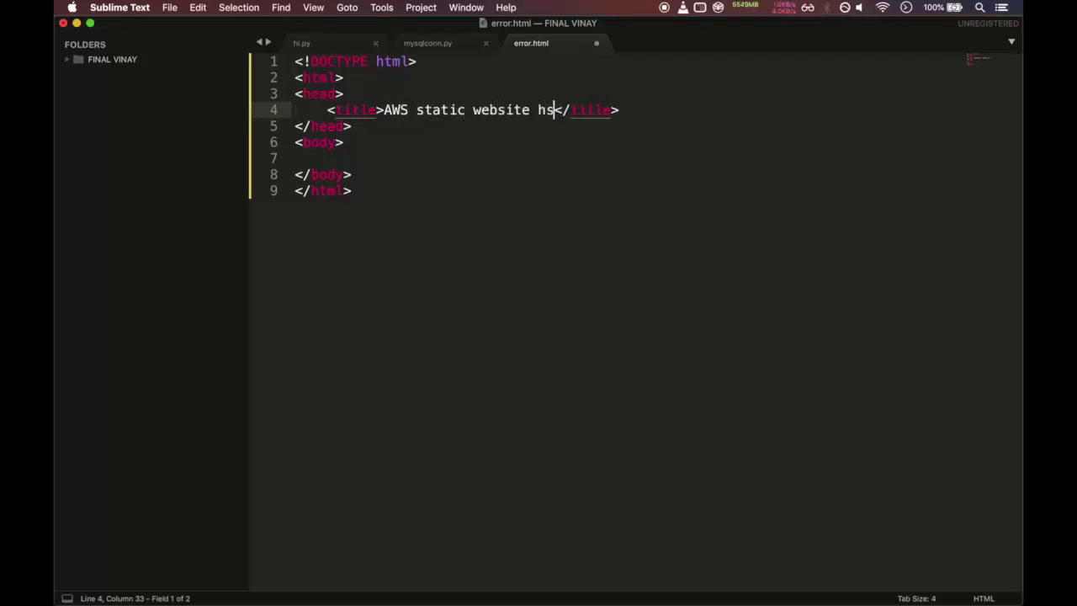
pyautogui.press('BackSpace')
pyautogui.write('ost')
# Step: Insert an image tag with an empty src attribute on a new line inside the page body
pyautogui.click(381, 145)
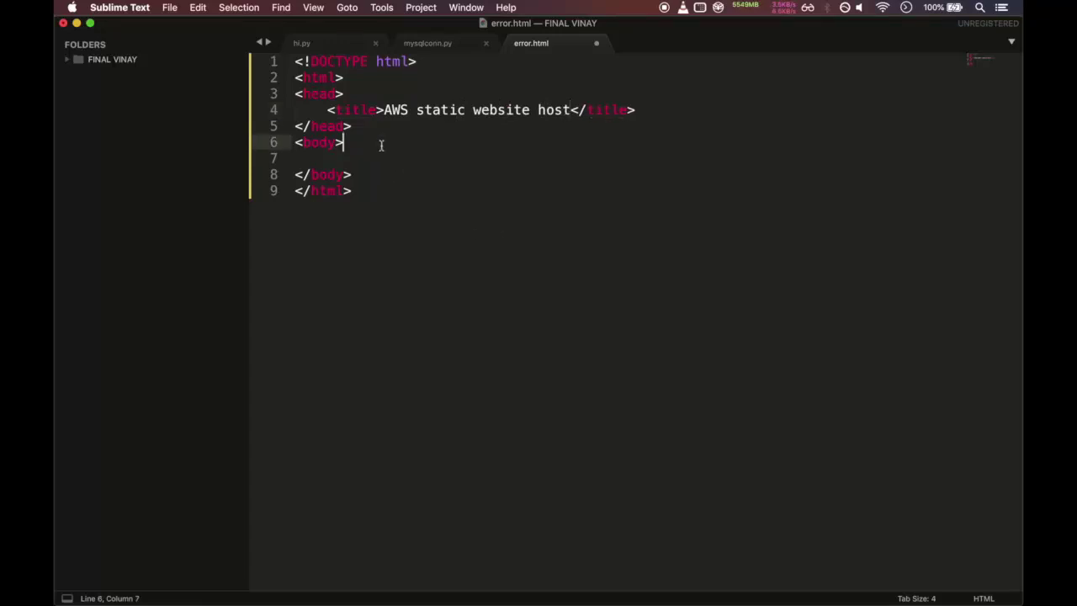
pyautogui.press('Return')
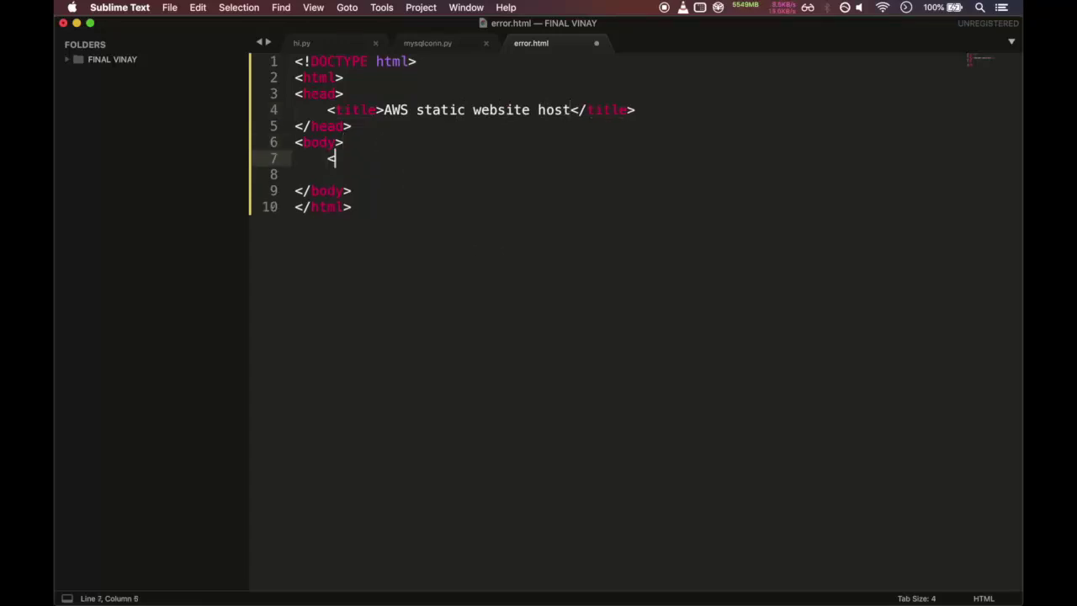
pyautogui.write('<im')
pyautogui.press('Return')
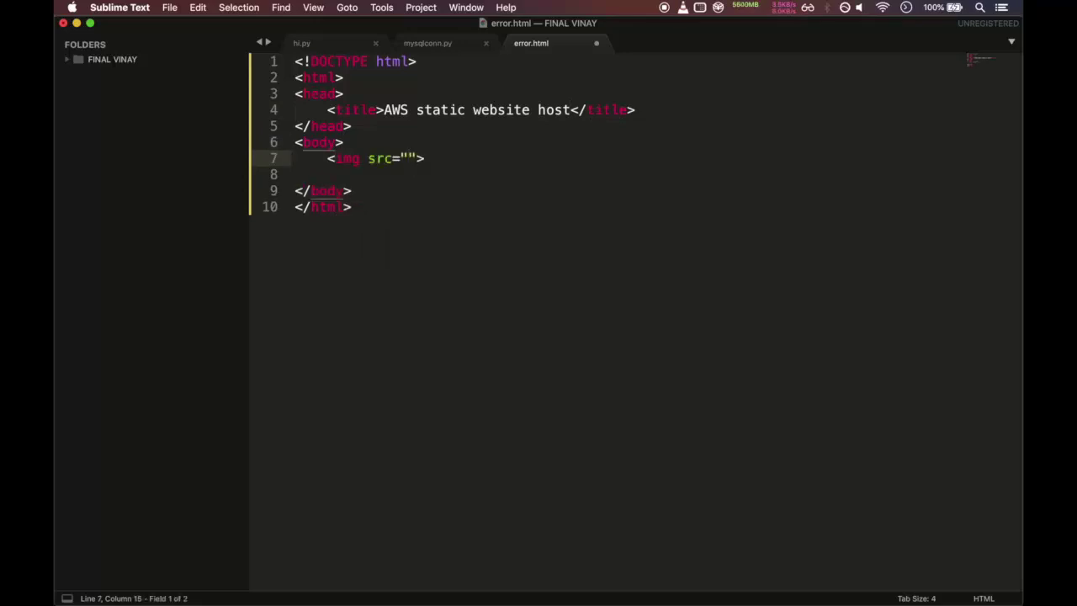
# Step: Switch to Chrome and open the img folder of the programmingknowledge bucket in the S3 console
pyautogui.press('super+Tab')
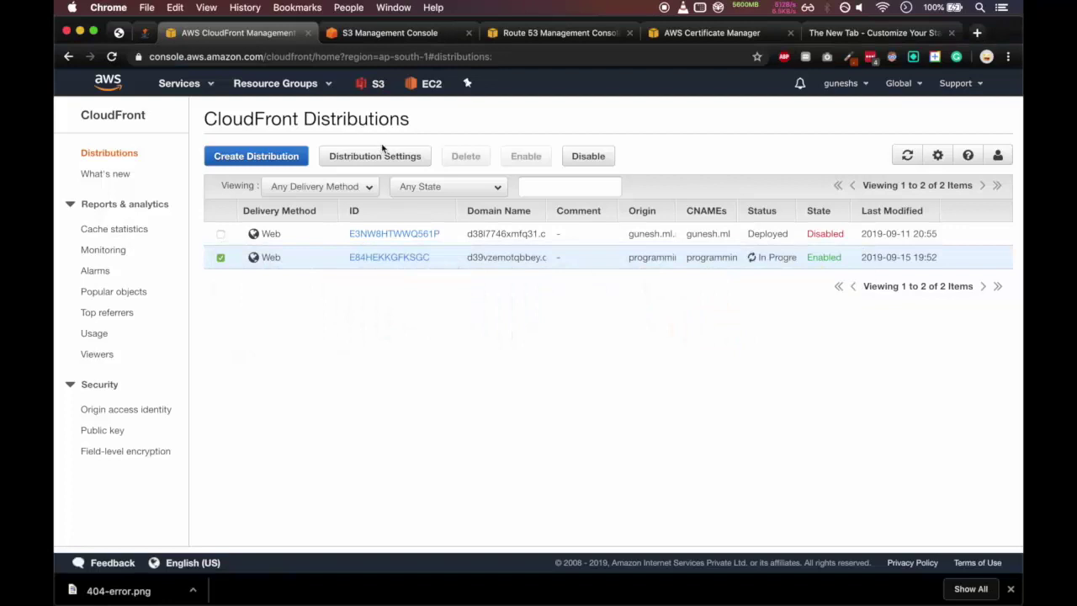
pyautogui.click(385, 38)
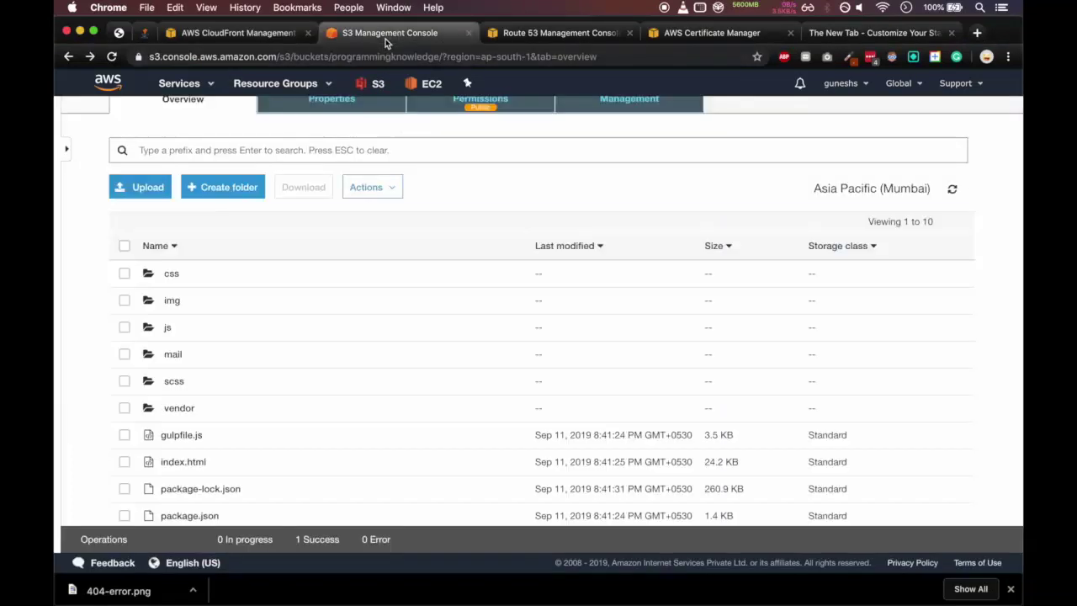
pyautogui.scroll(2, 312, 267)
pyautogui.scroll(-3, 312, 267)
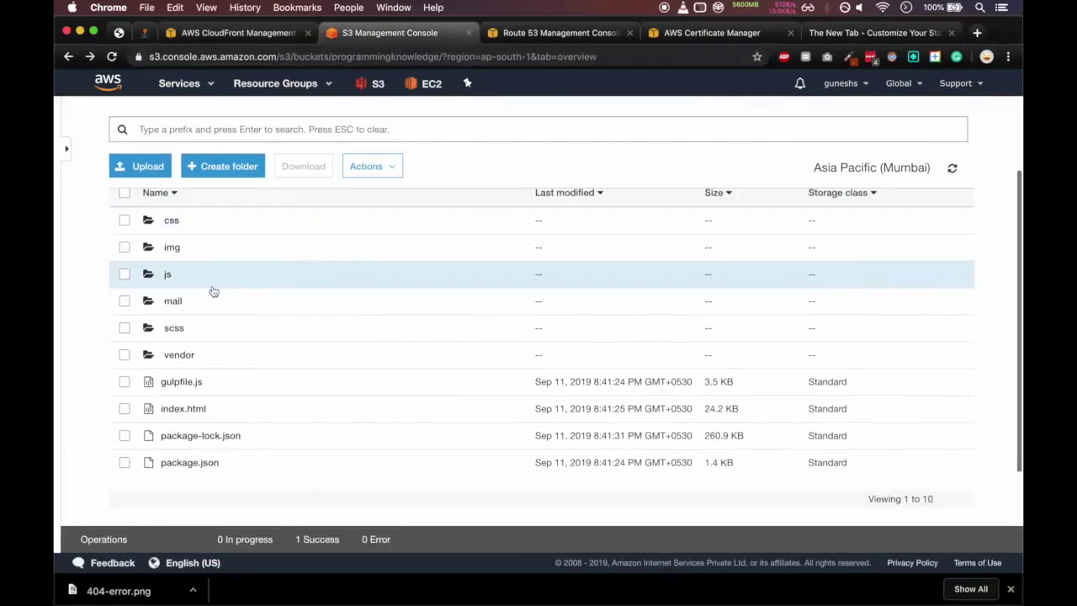
pyautogui.click(171, 247)
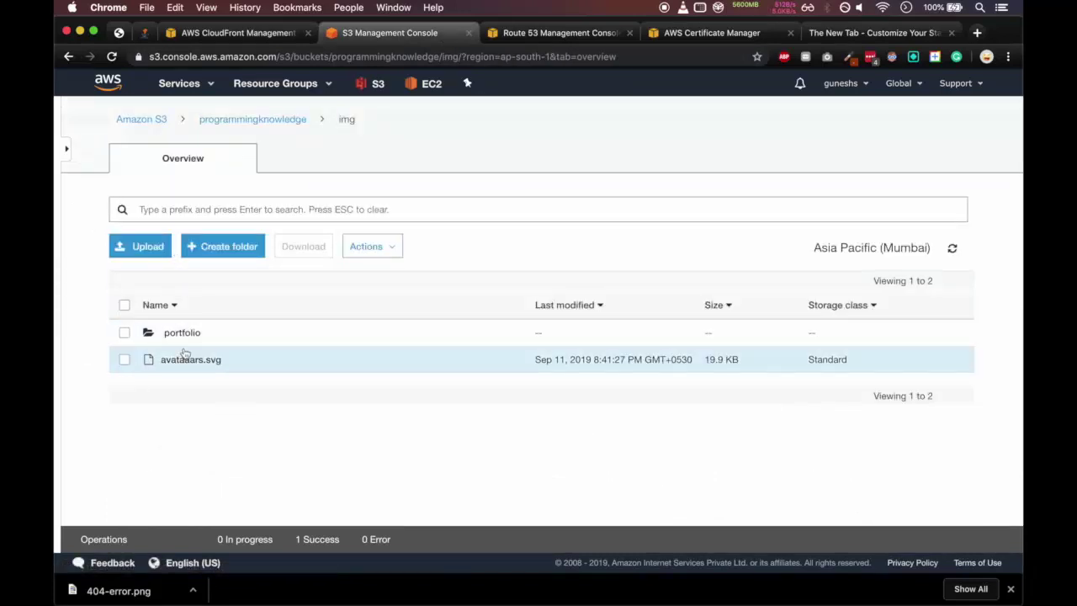
# Step: Switch back to Sublime Text, set the image source to img/error.png and save error.html
pyautogui.press('super+Tab')
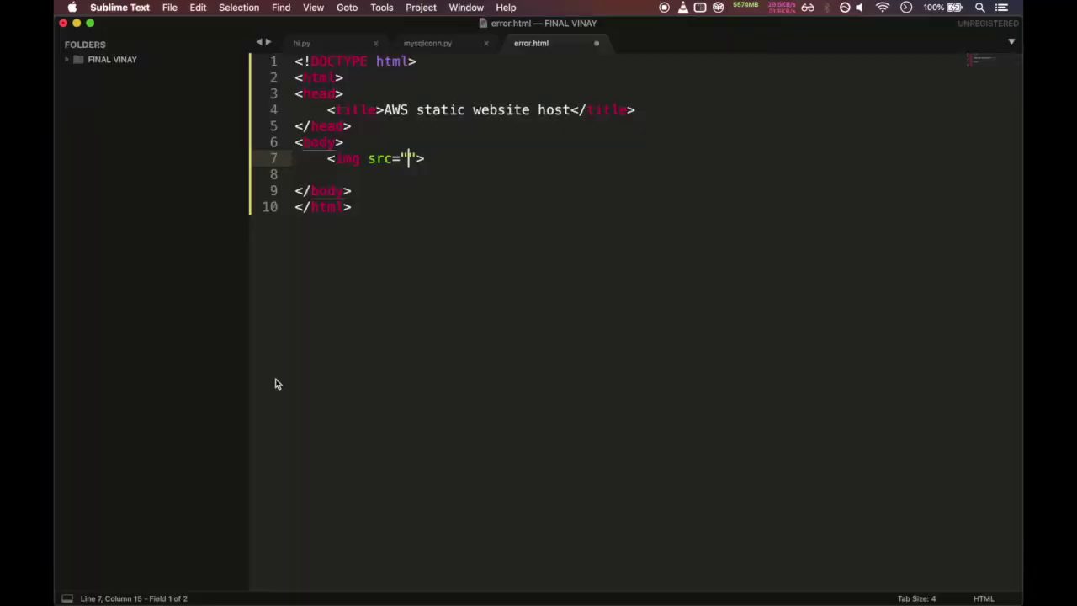
pyautogui.write('img/erro')
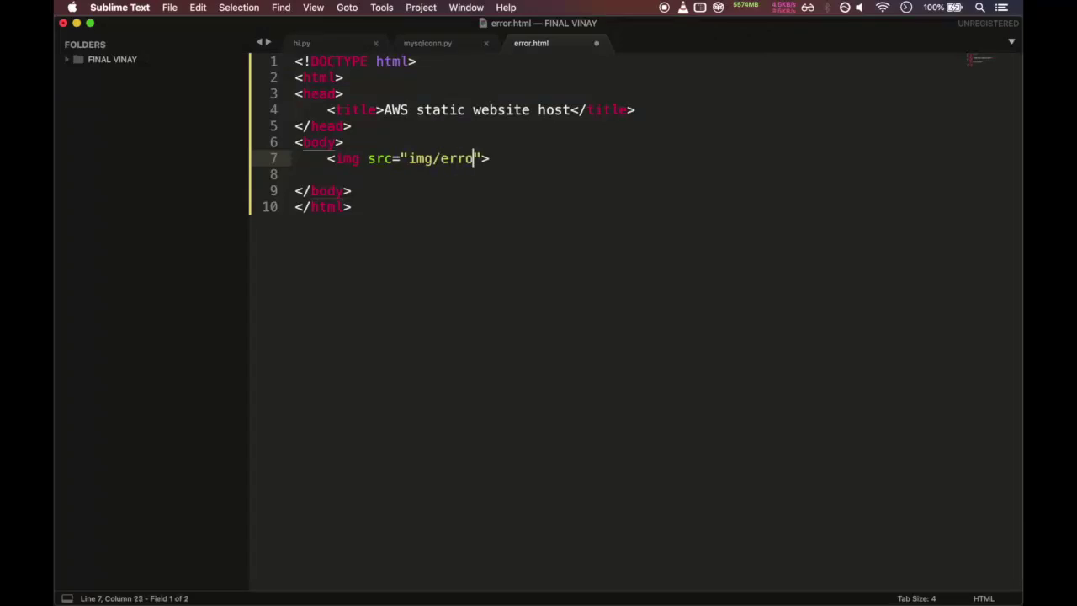
pyautogui.press('BackSpace')
pyautogui.press('BackSpace')
pyautogui.write('ror.png')
pyautogui.click(554, 164)
pyautogui.press('super+s')
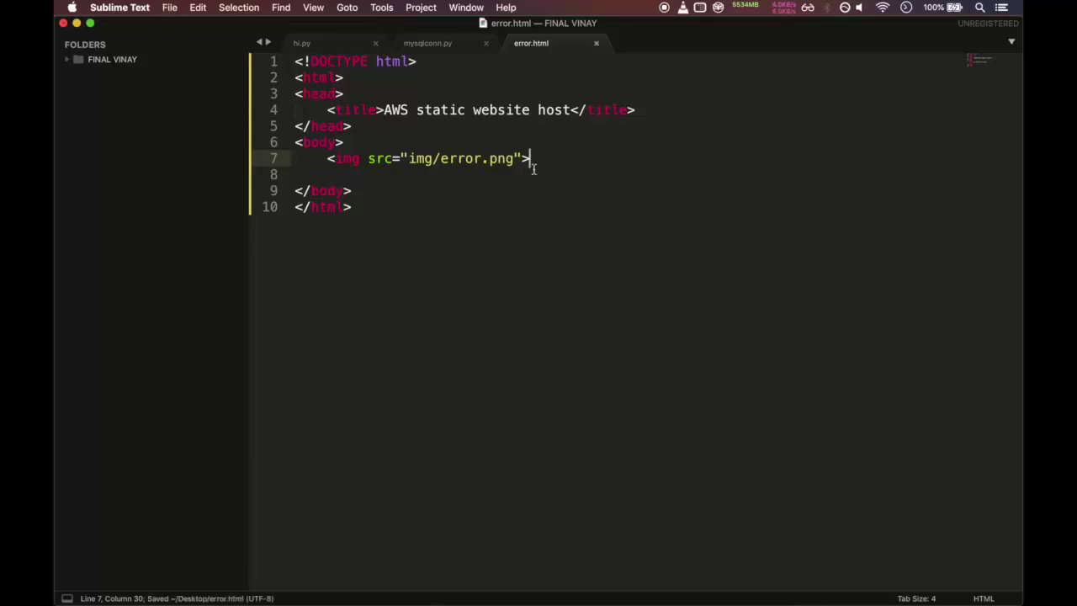
# Step: Switch to Chrome, preview the downloaded 404-error.png image and close the preview
pyautogui.press('super+Tab')
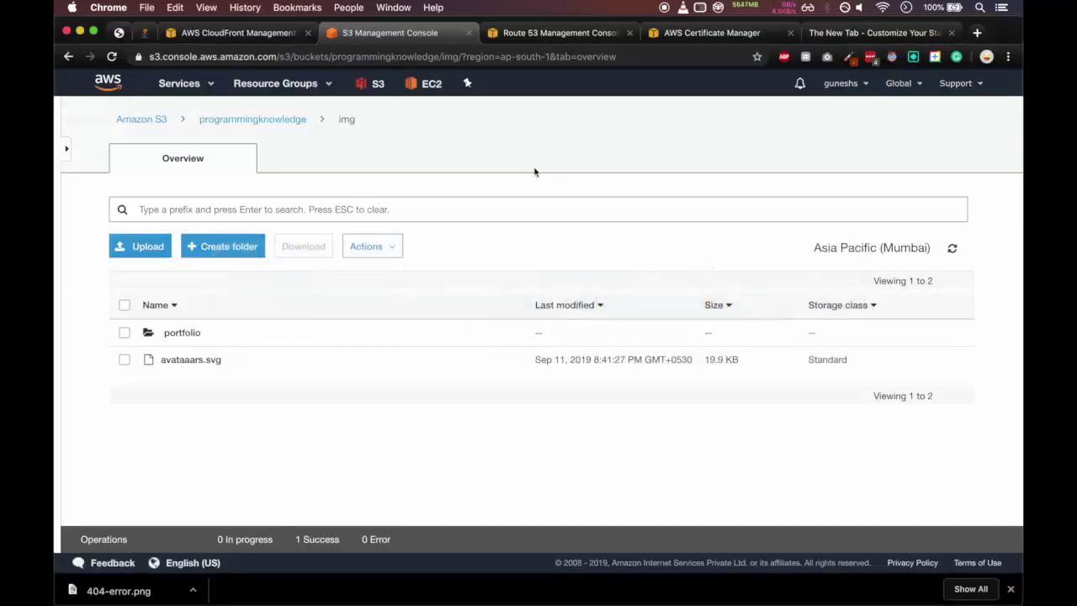
pyautogui.click(149, 593)
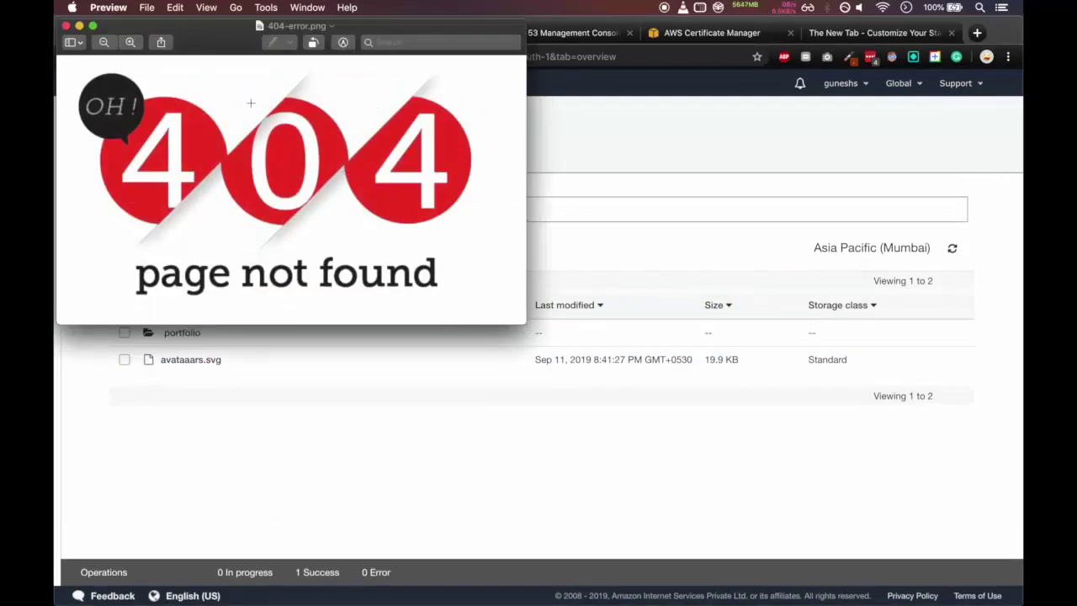
pyautogui.click(66, 26)
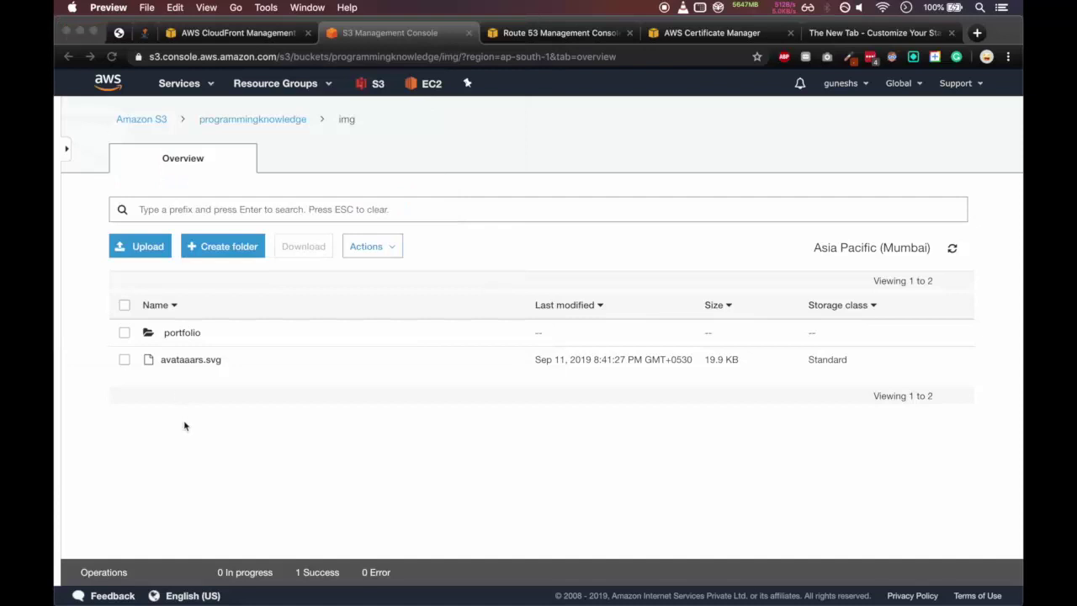
# Step: Upload 404-error.png from the recent files to the bucket's img folder
pyautogui.click(152, 247)
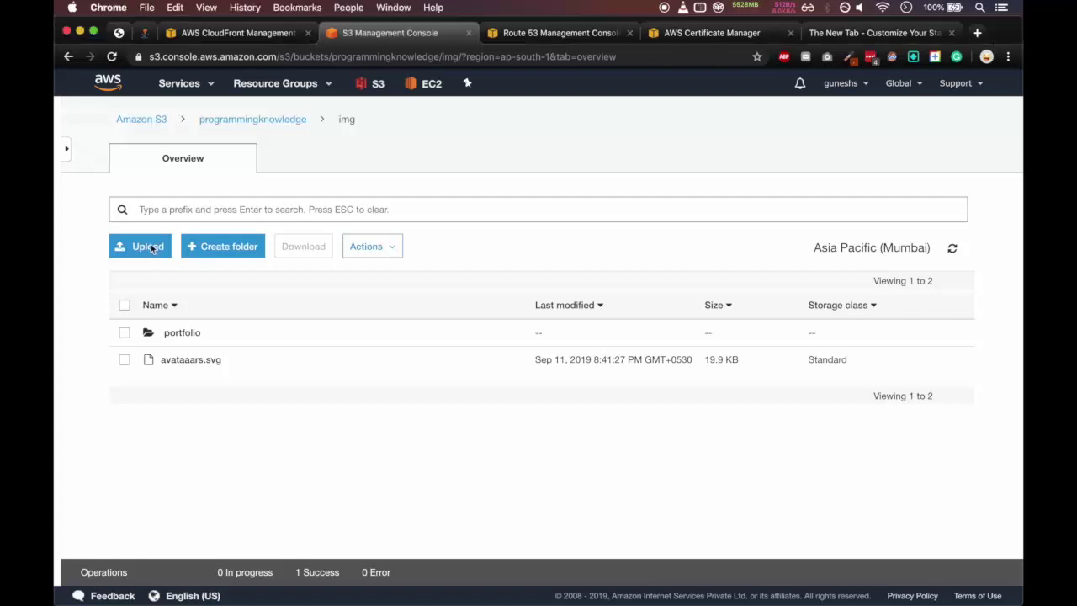
pyautogui.click(148, 247)
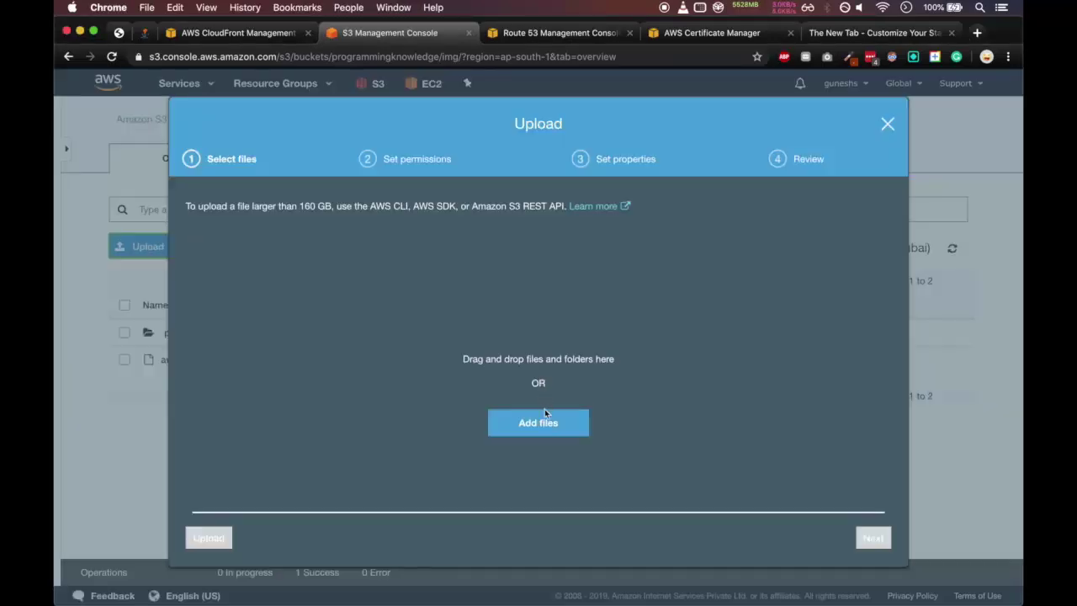
pyautogui.click(543, 424)
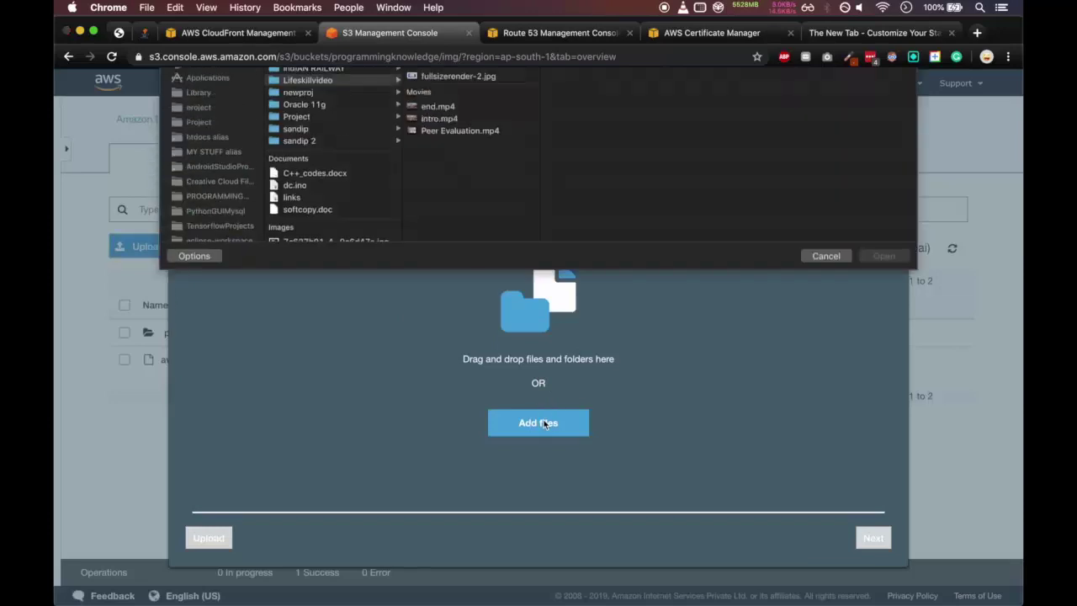
pyautogui.click(222, 119)
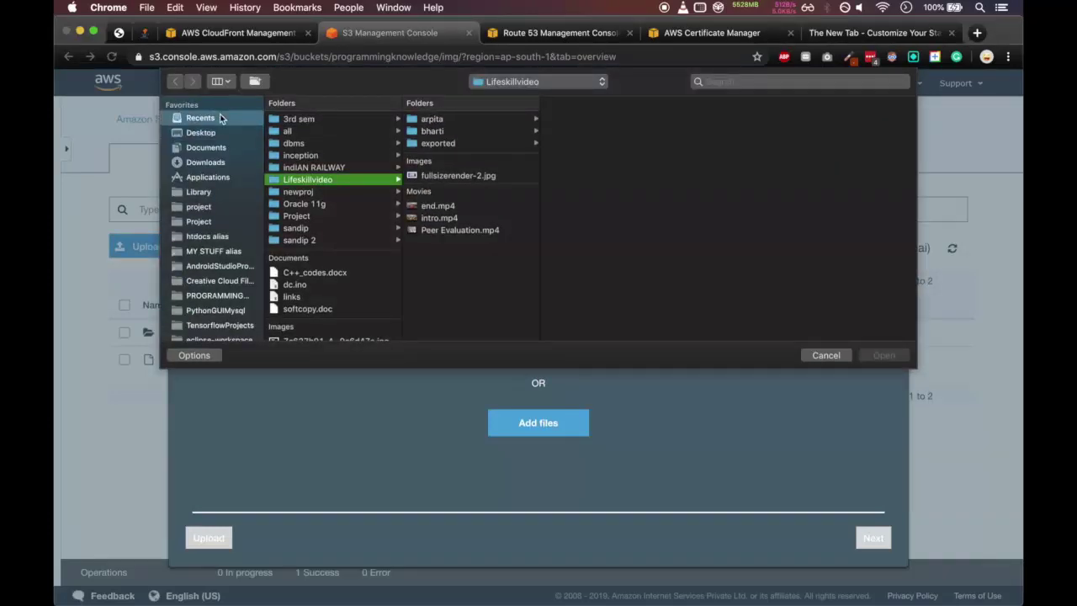
pyautogui.doubleClick(277, 120)
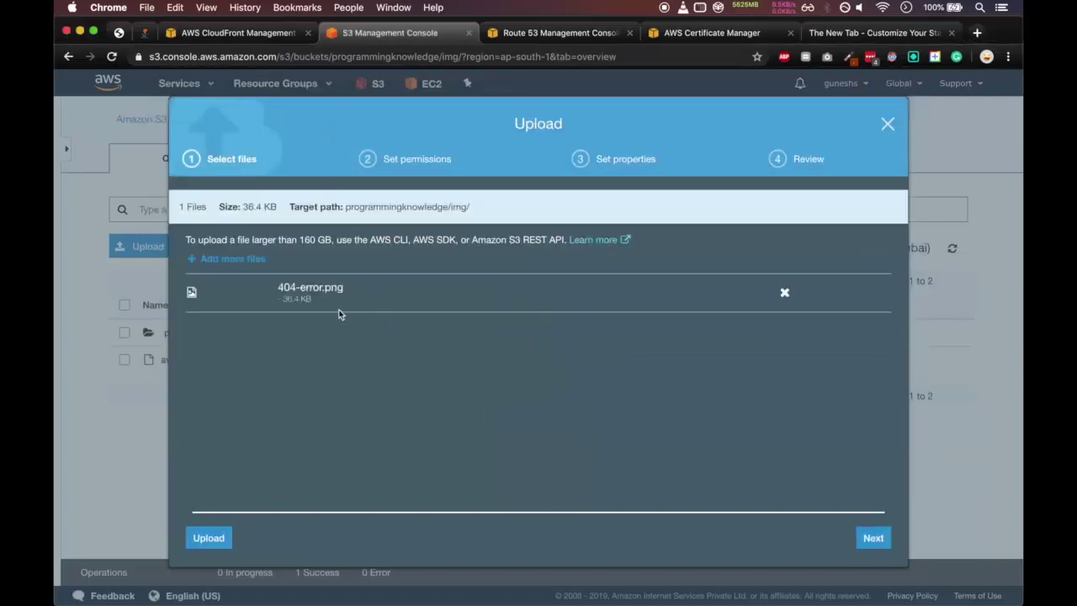
pyautogui.doubleClick(317, 288)
pyautogui.click(351, 336)
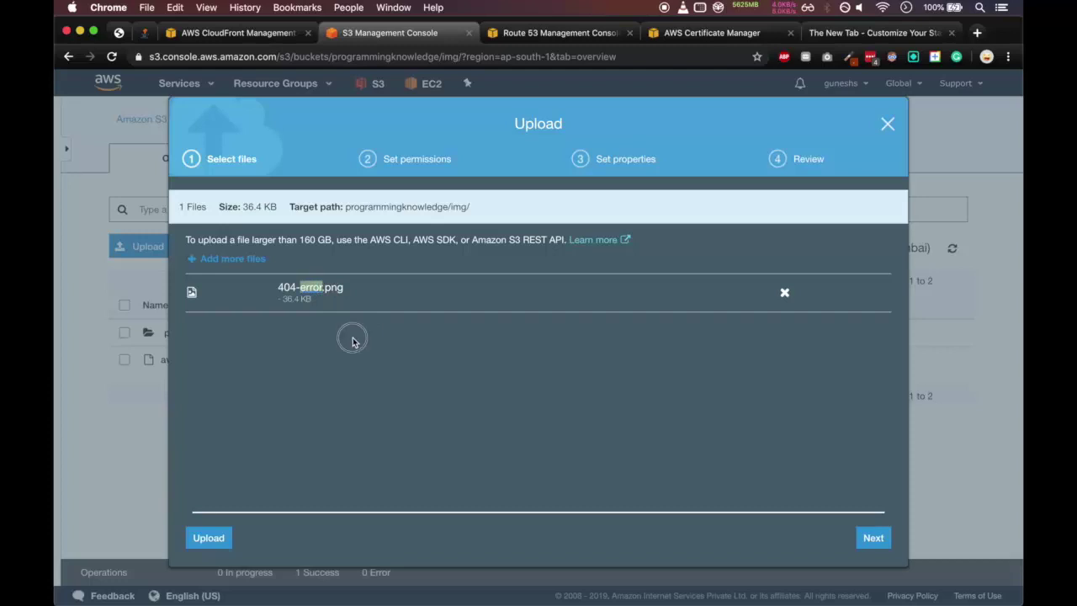
pyautogui.click(210, 538)
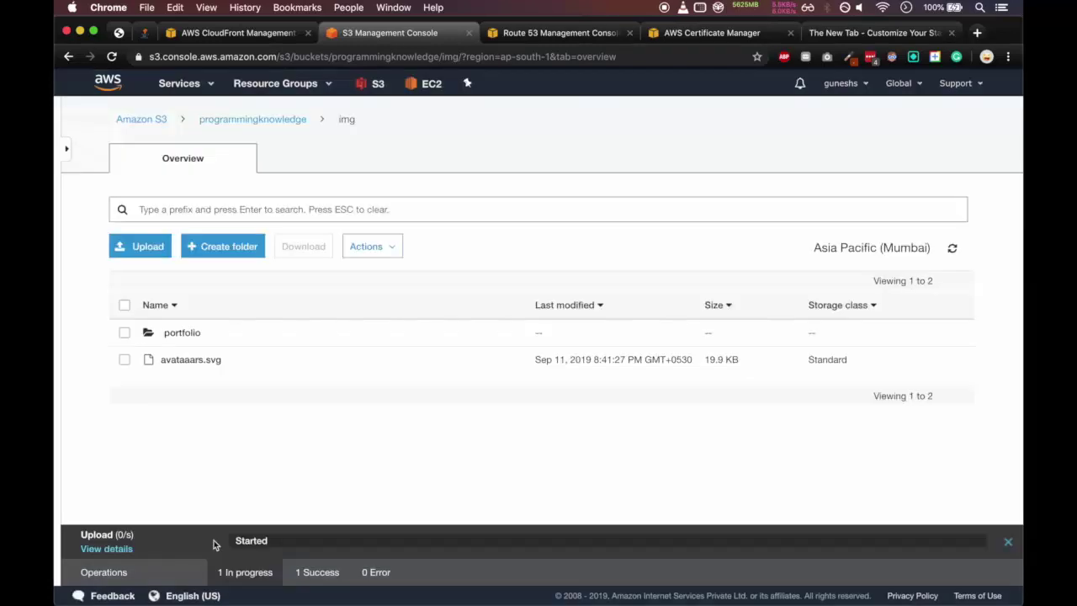
pyautogui.scroll(-1, 337, 414)
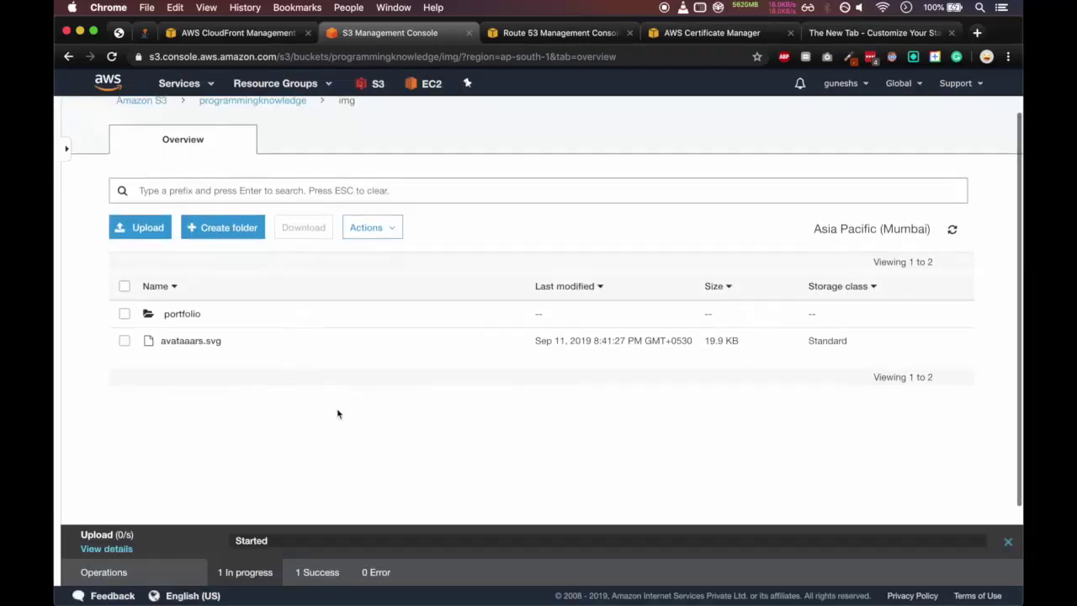
pyautogui.scroll(-3, 337, 413)
pyautogui.scroll(2, 337, 413)
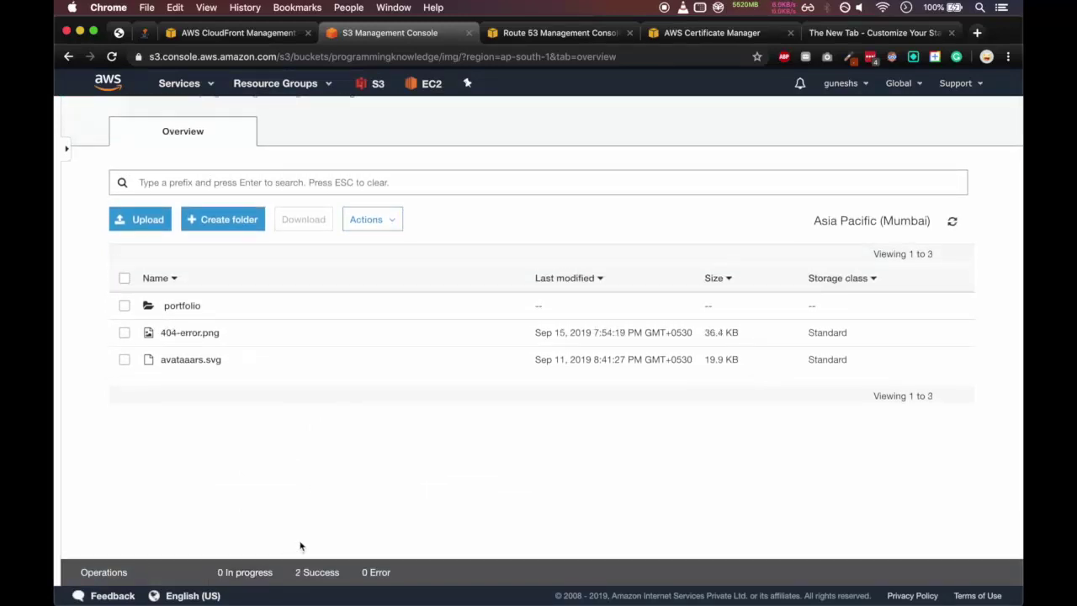
# Step: Rename 404-error.png in the bucket's img folder to error.png
pyautogui.click(208, 343)
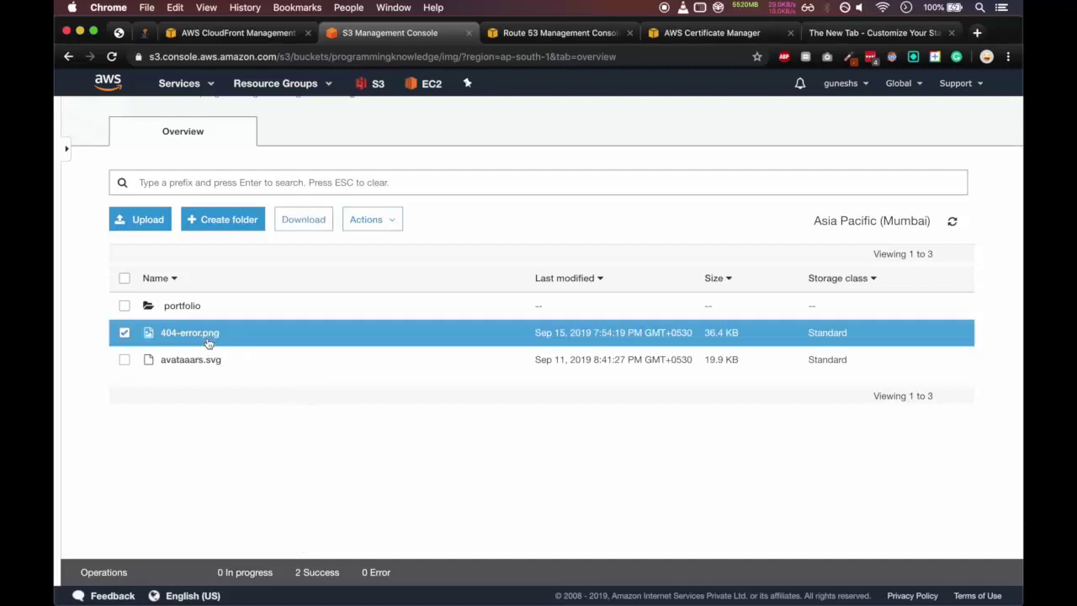
pyautogui.click(389, 220)
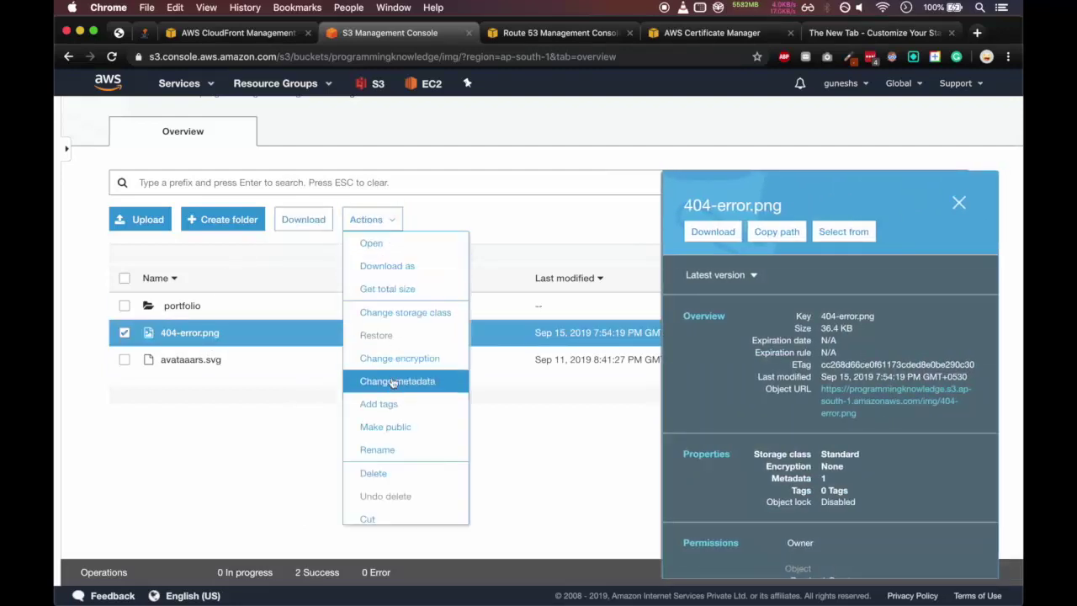
pyautogui.click(381, 449)
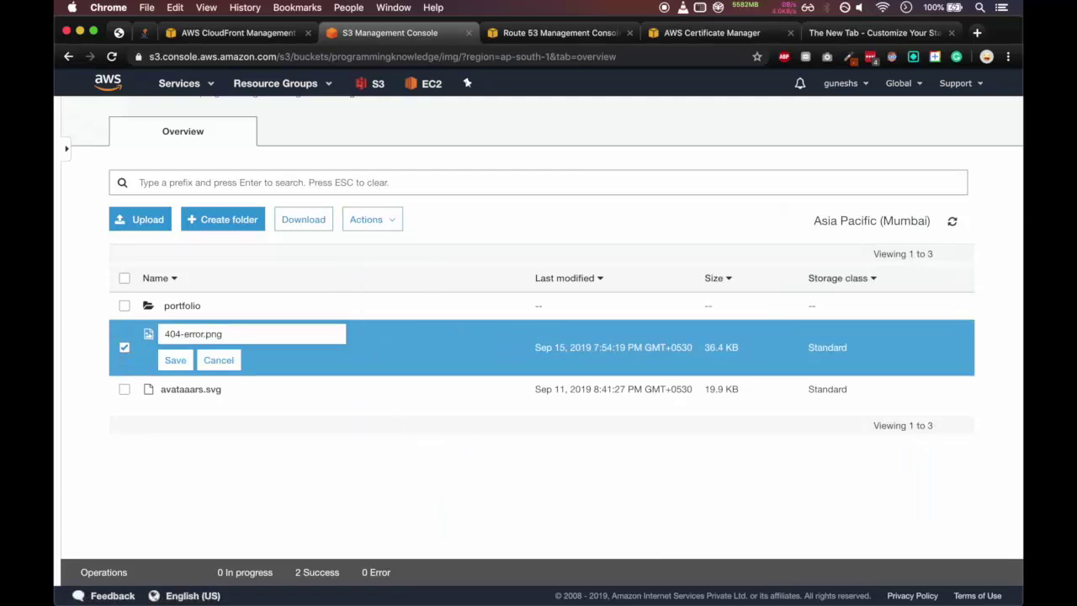
pyautogui.press('BackSpace')
pyautogui.press('BackSpace')
pyautogui.press('BackSpace')
pyautogui.press('BackSpace')
pyautogui.click(178, 361)
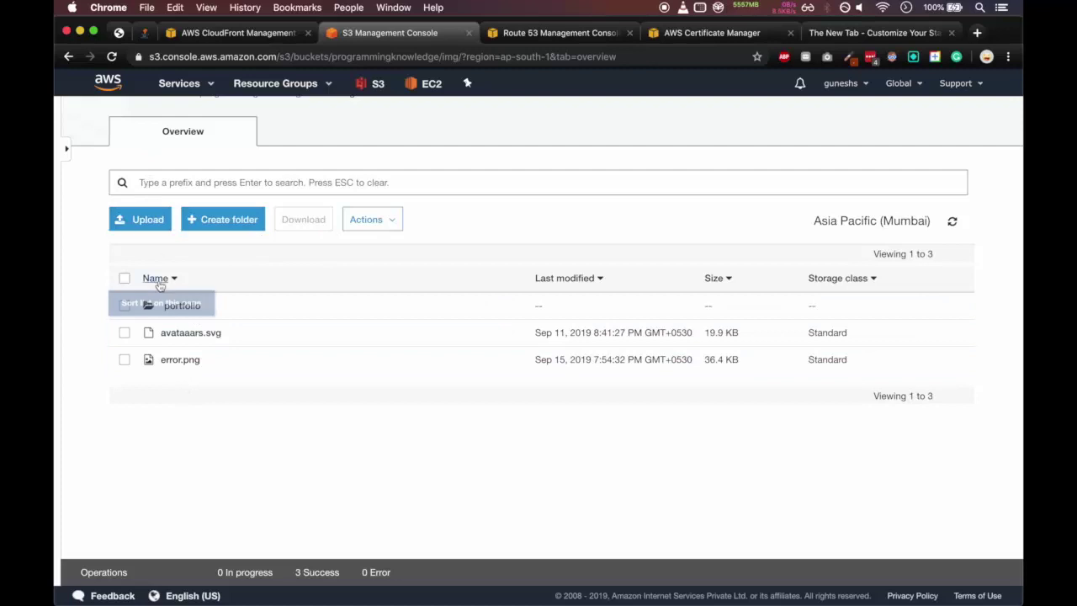
# Step: Return to the programmingknowledge bucket's root and upload error.html from the Desktop folder
pyautogui.scroll(1, 157, 280)
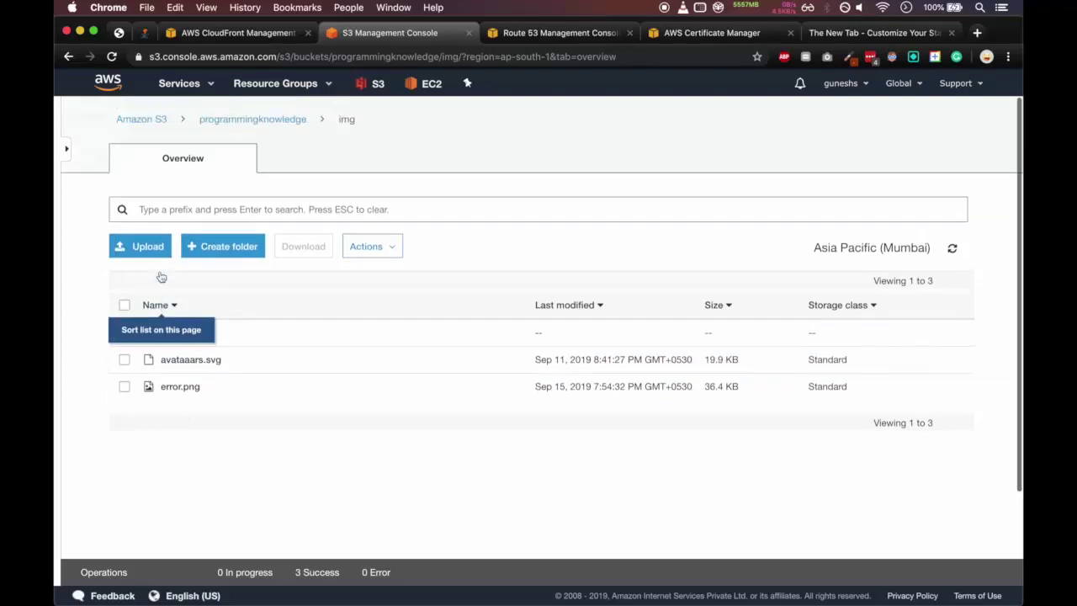
pyautogui.click(275, 123)
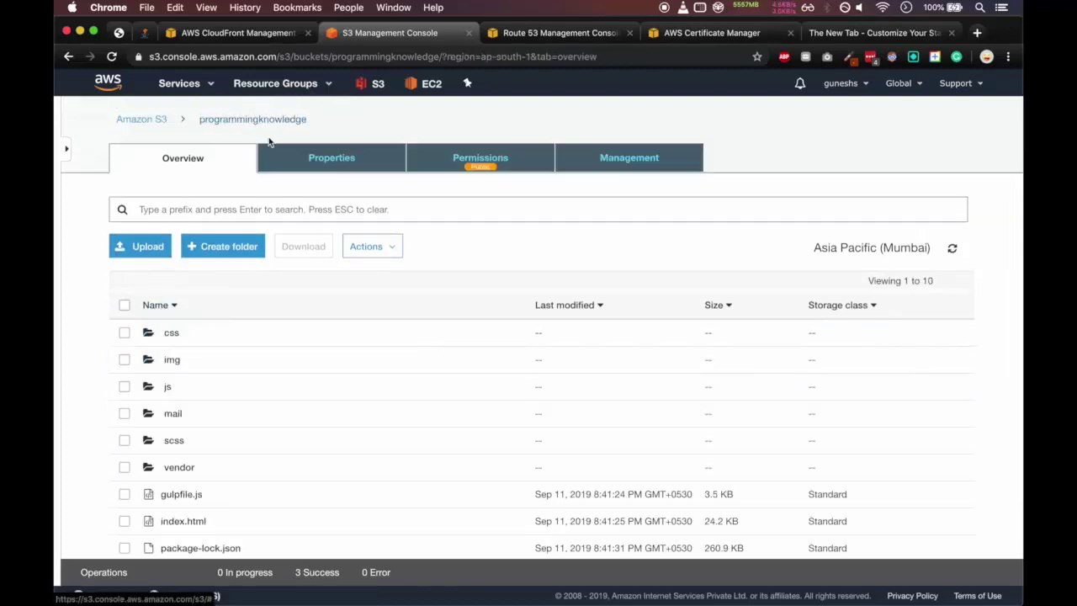
pyautogui.scroll(-4, 215, 351)
pyautogui.scroll(4, 212, 355)
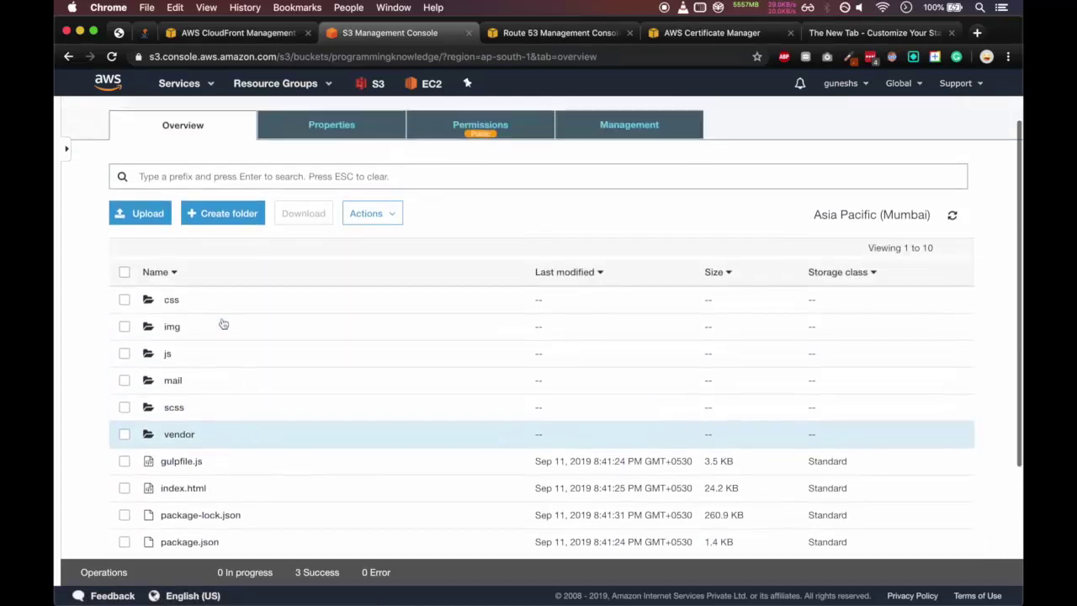
pyautogui.click(146, 217)
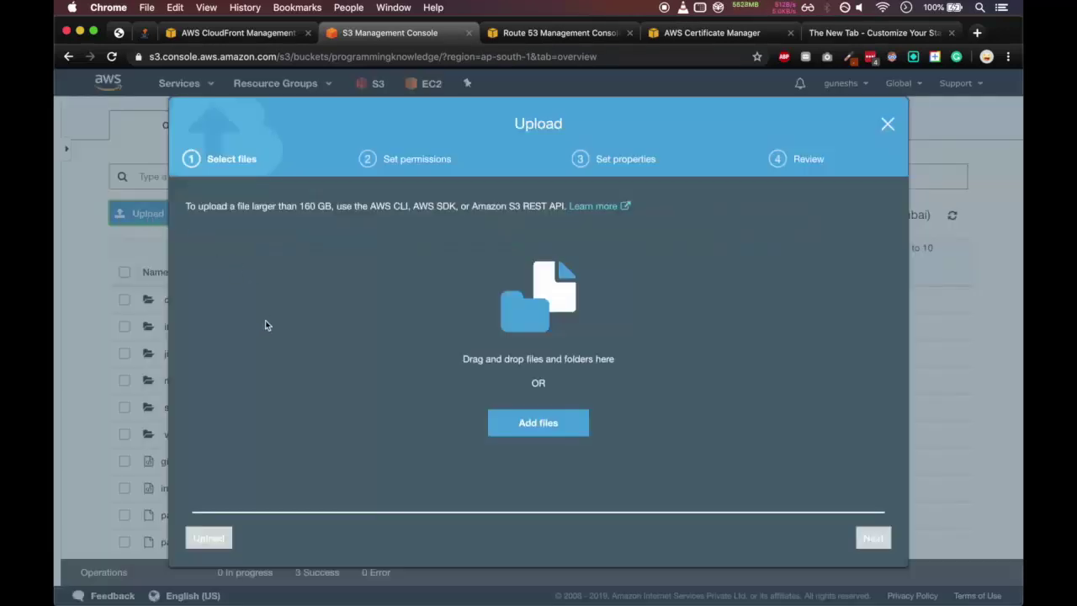
pyautogui.click(519, 423)
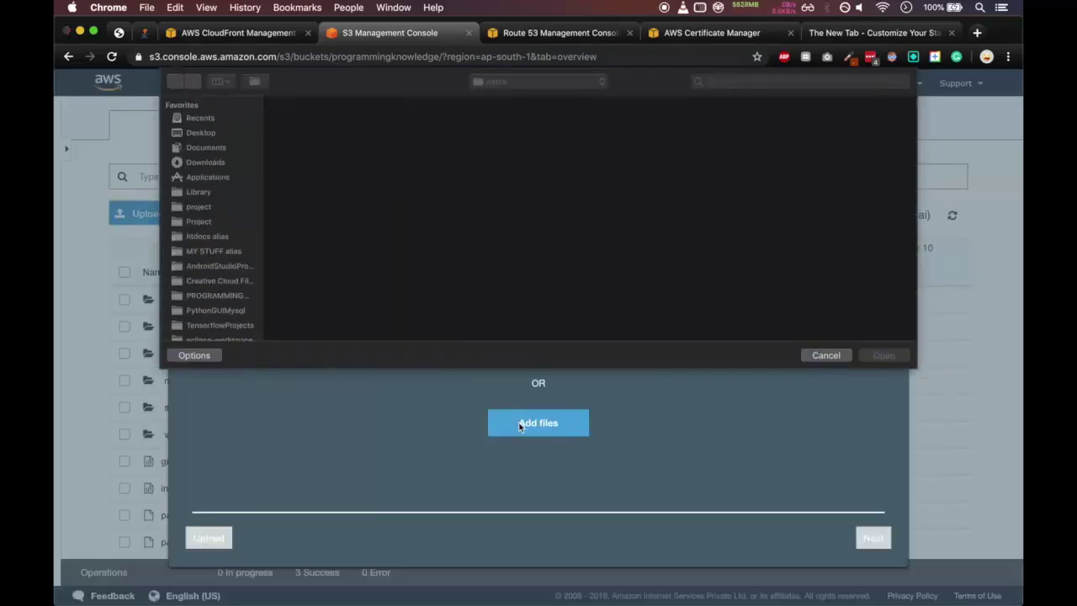
pyautogui.click(213, 133)
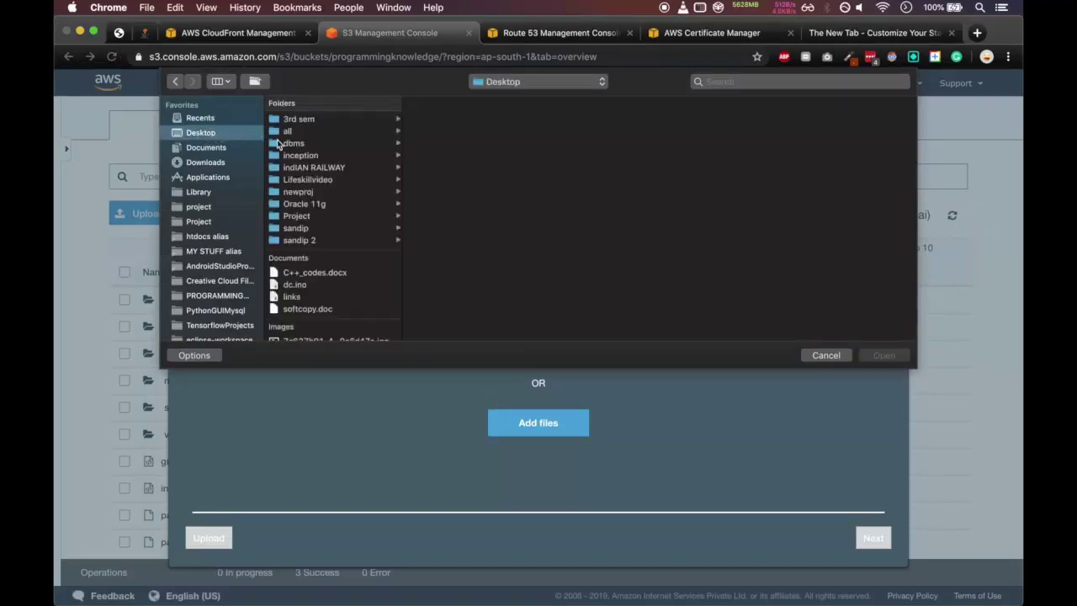
pyautogui.scroll(-8, 347, 250)
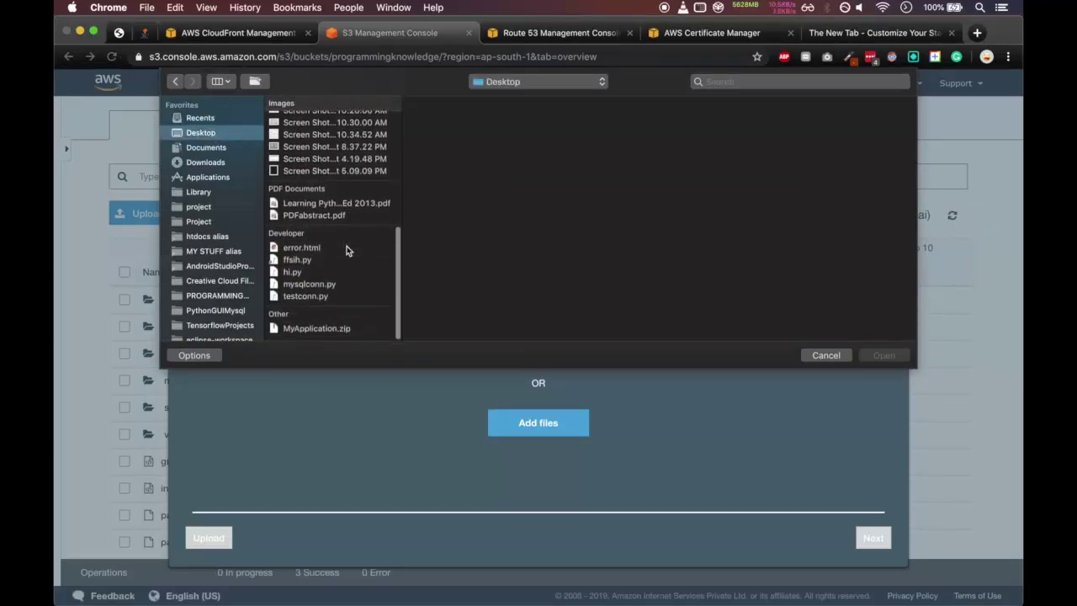
pyautogui.doubleClick(338, 255)
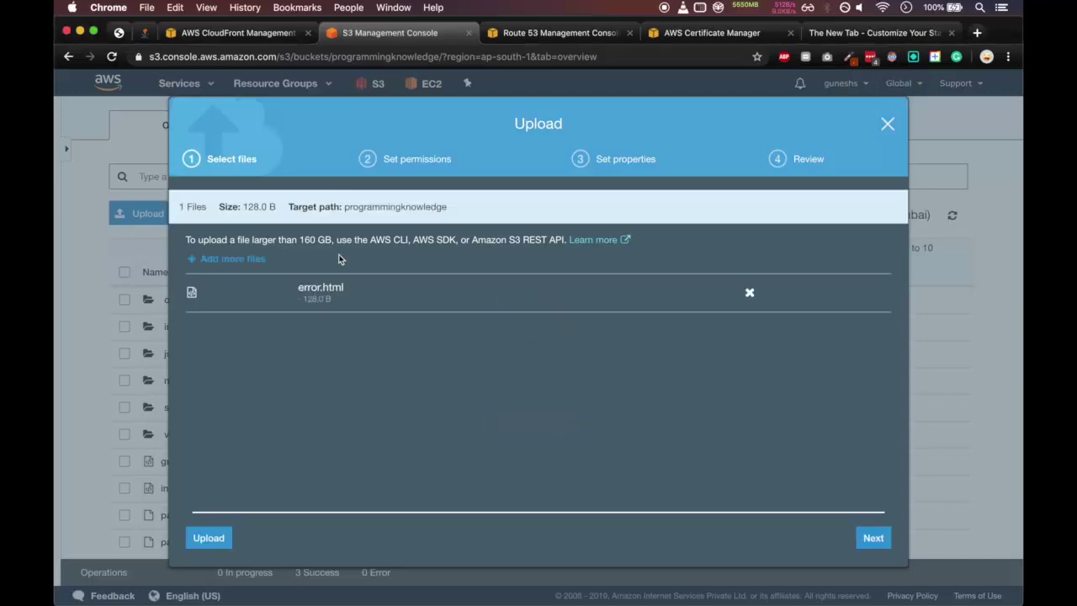
pyautogui.click(221, 539)
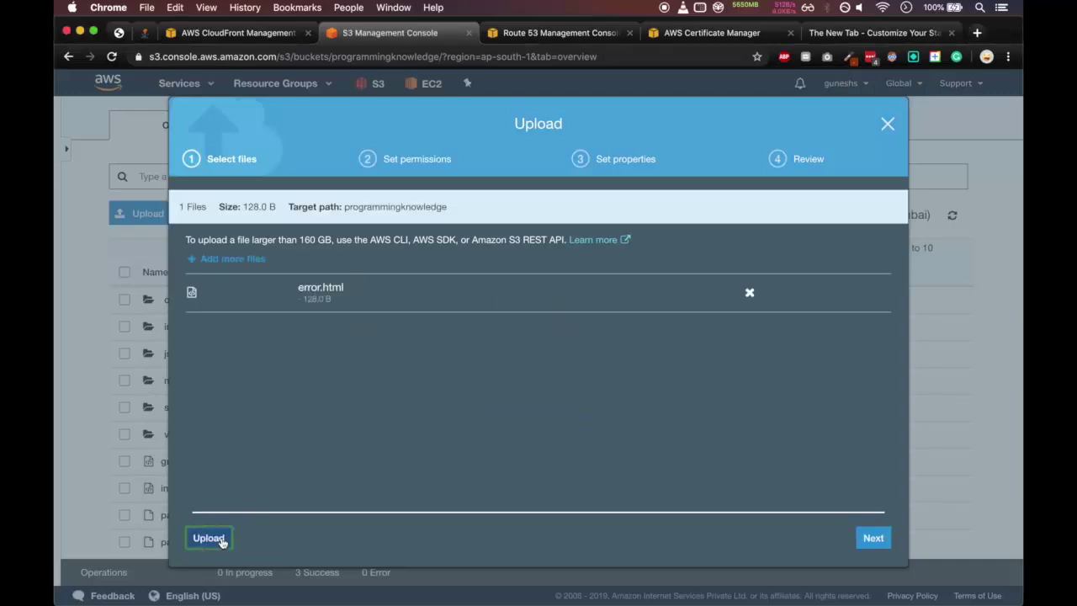
pyautogui.scroll(-2, 331, 435)
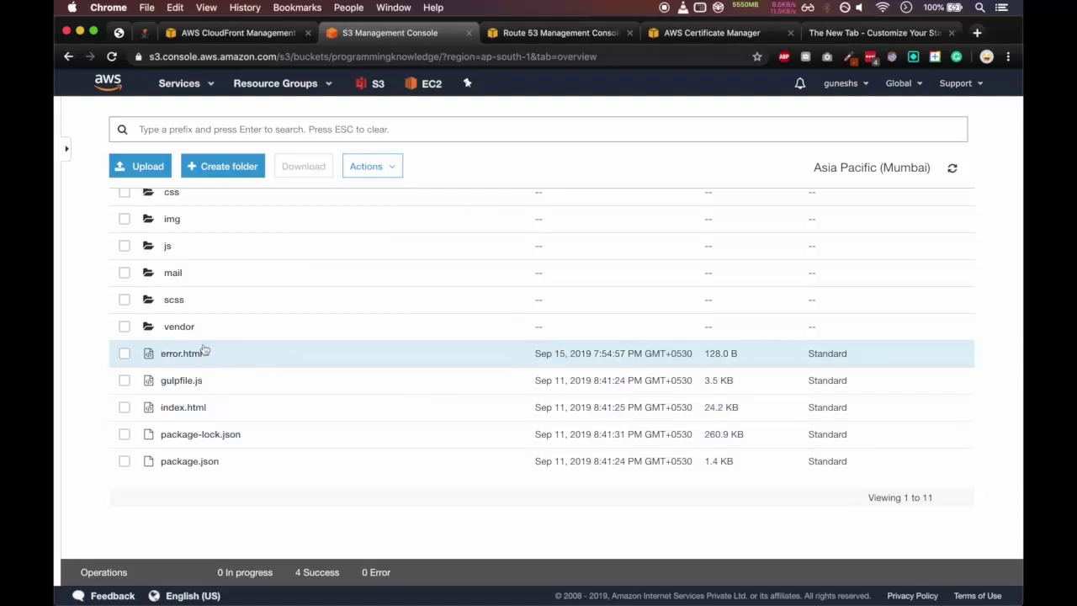
pyautogui.scroll(3, 332, 293)
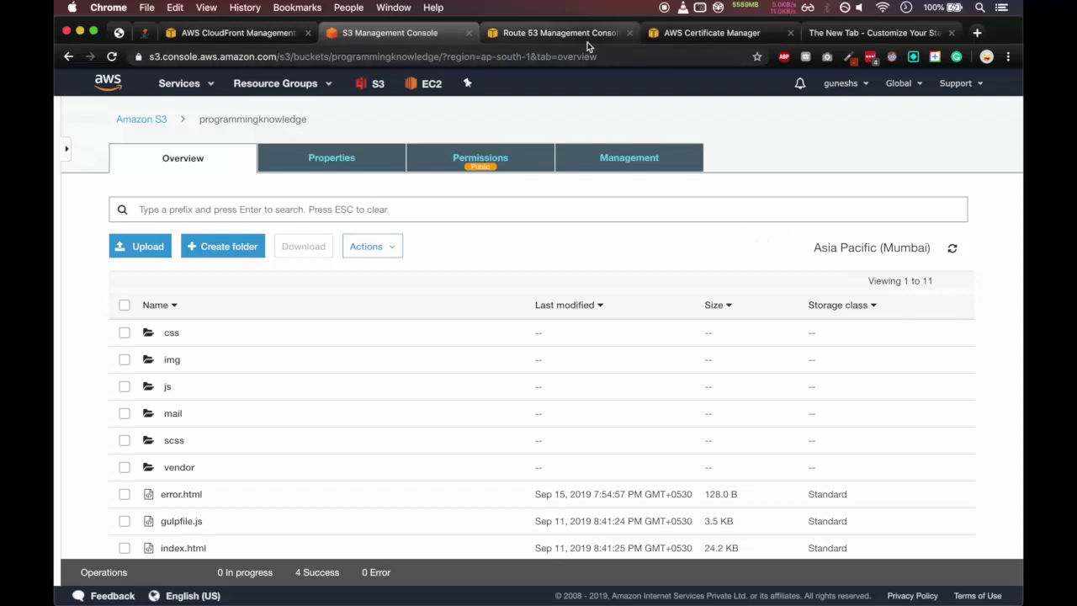
# Step: Load programmingknowledge.ga in the spare browser tab, and request the nonexistent path /hi to test the custom error page
pyautogui.click(852, 35)
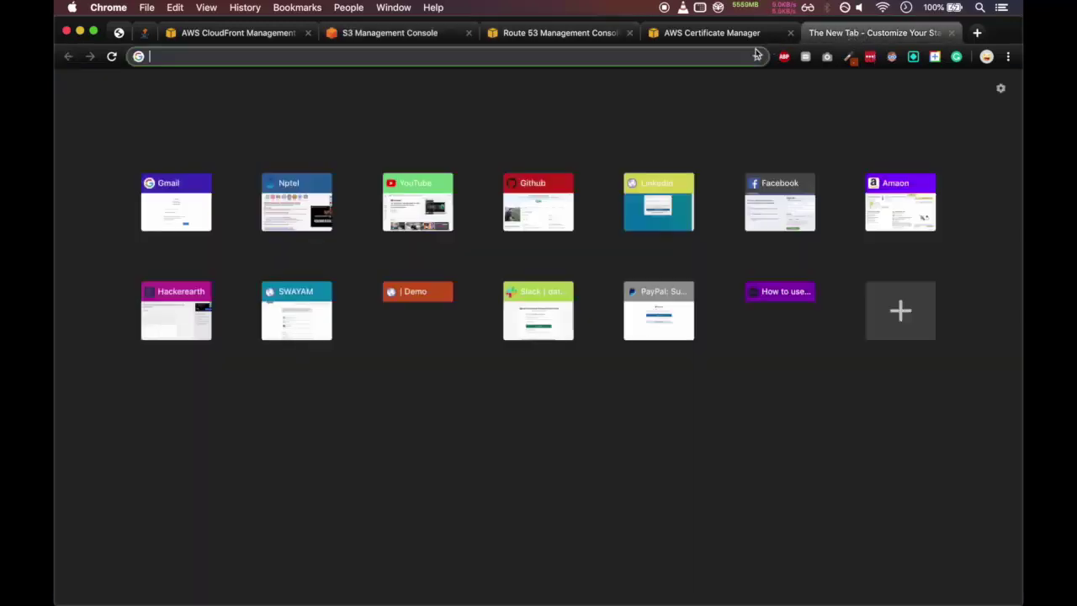
pyautogui.write('programmingknowledge.ga')
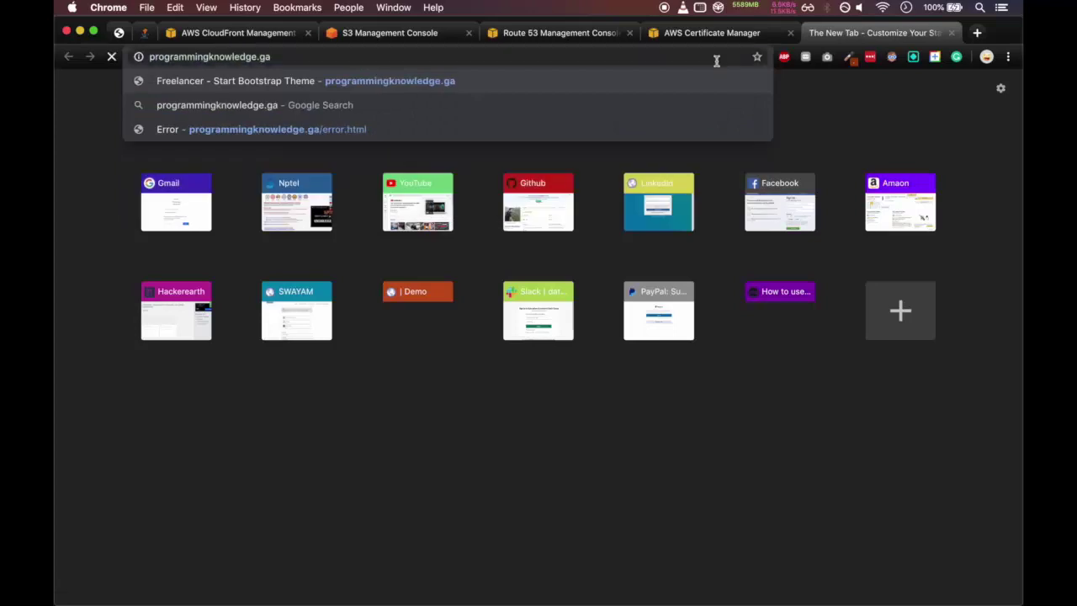
pyautogui.press('Return')
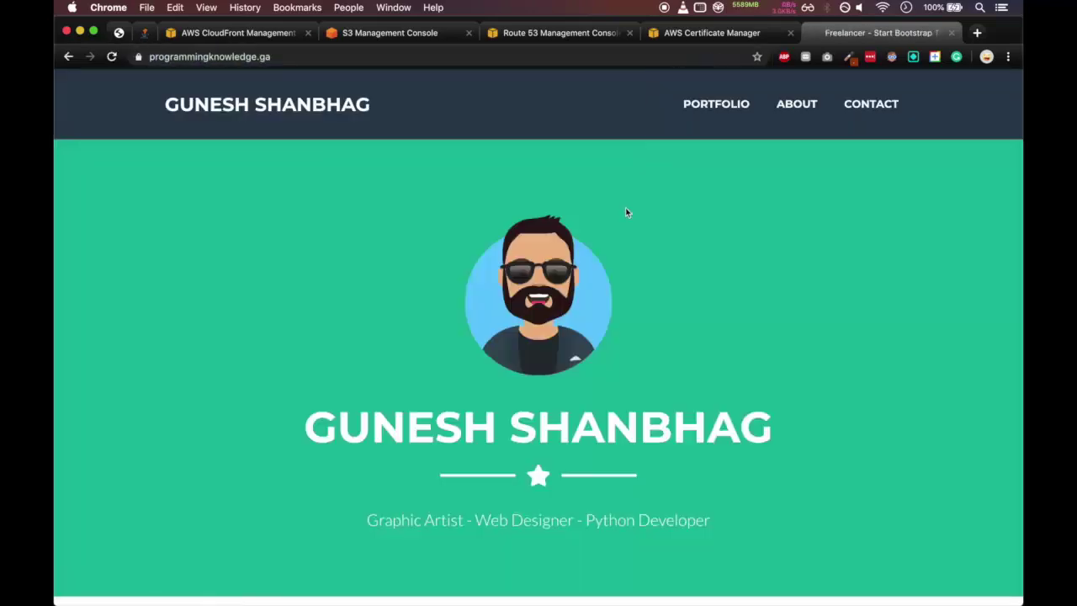
pyautogui.click(608, 55)
pyautogui.click(608, 57)
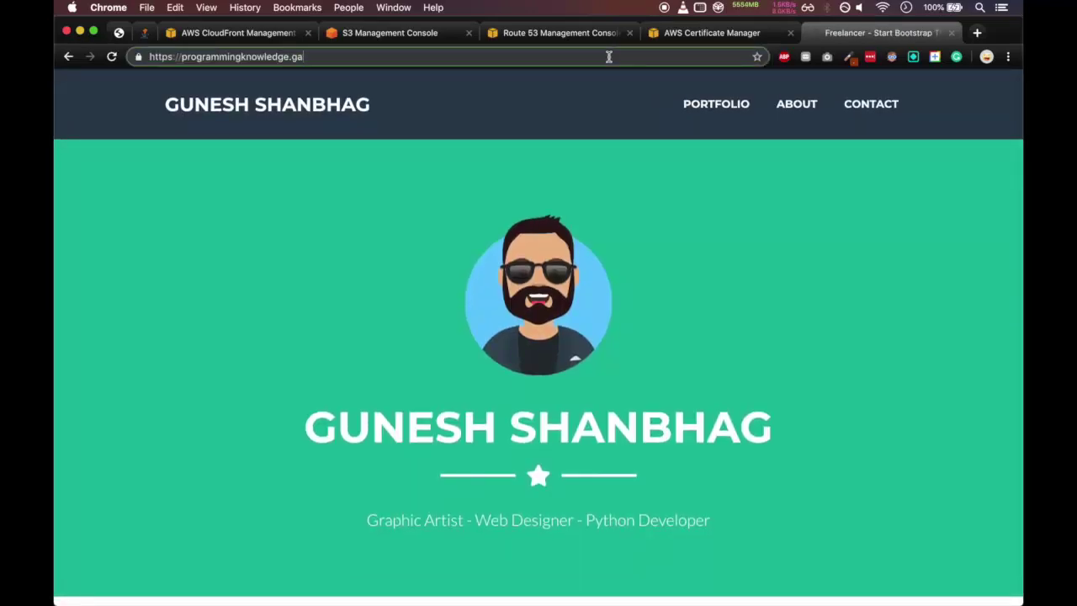
pyautogui.write('/hi')
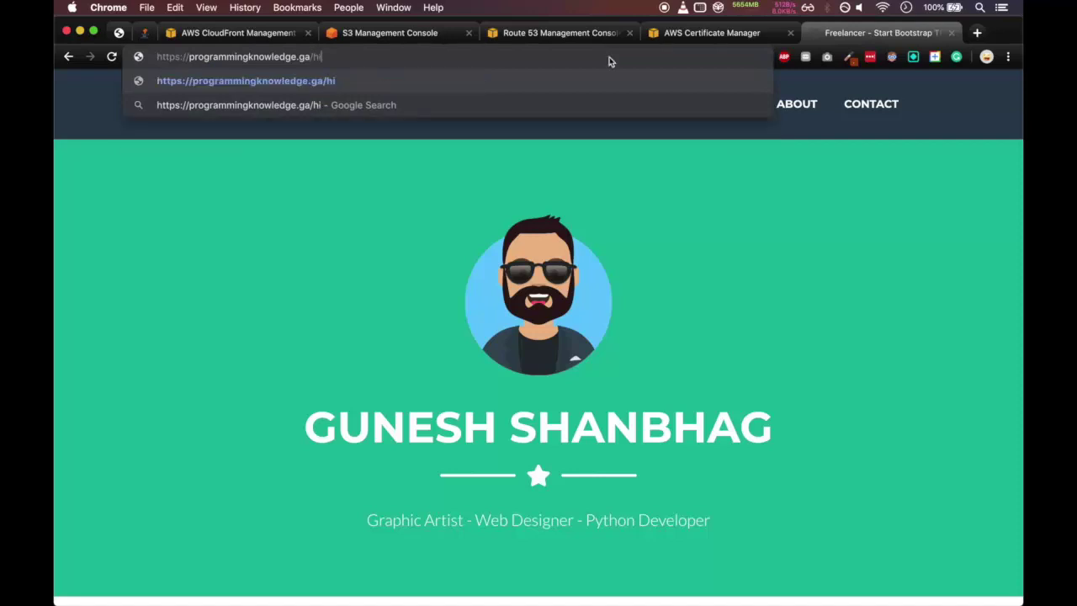
pyautogui.press('Return')
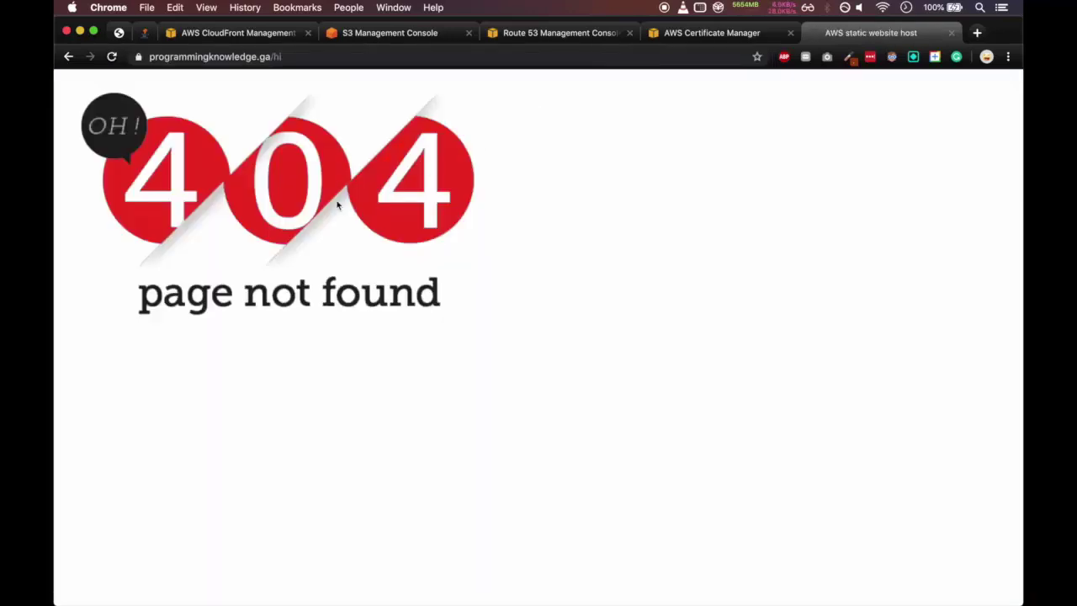
# Step: Check the distribution's deployment status in CloudFront, and return to the site to request programmingknowledge.ga/error.html
pyautogui.click(262, 32)
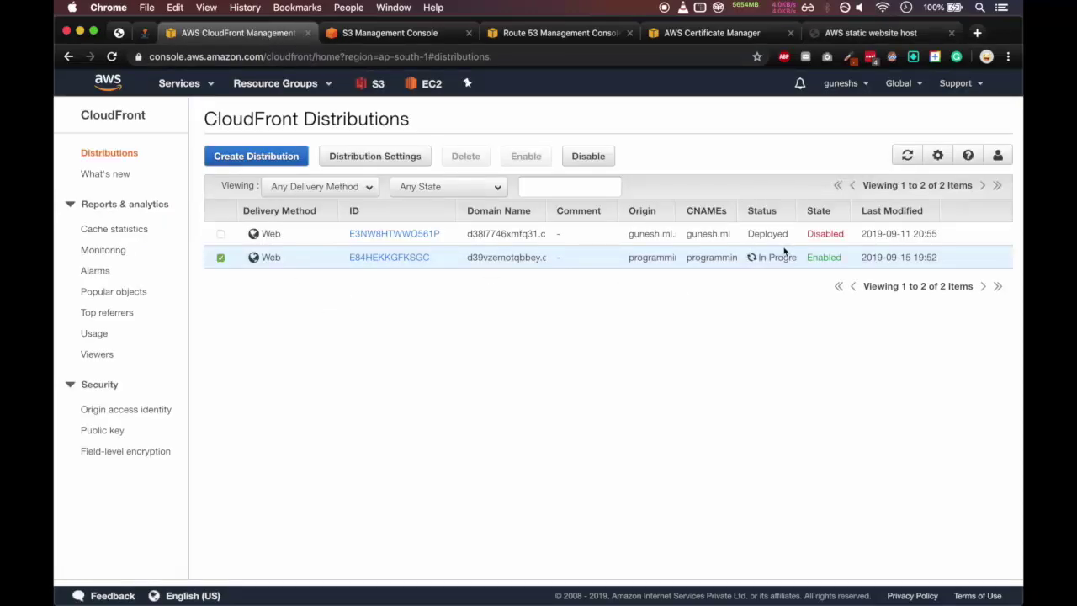
pyautogui.click(890, 33)
pyautogui.click(273, 59)
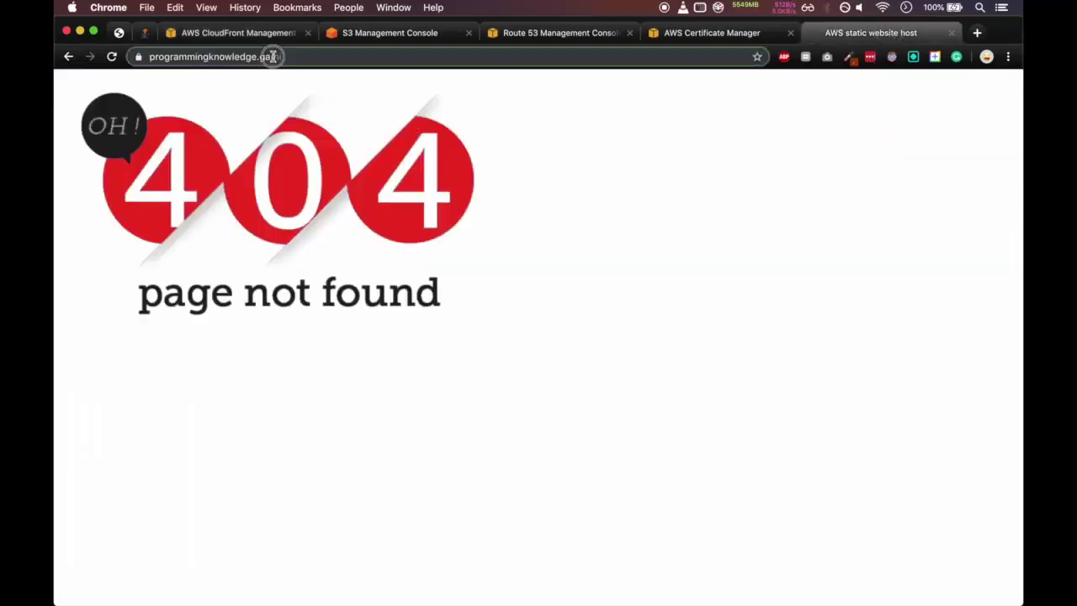
pyautogui.click(274, 58)
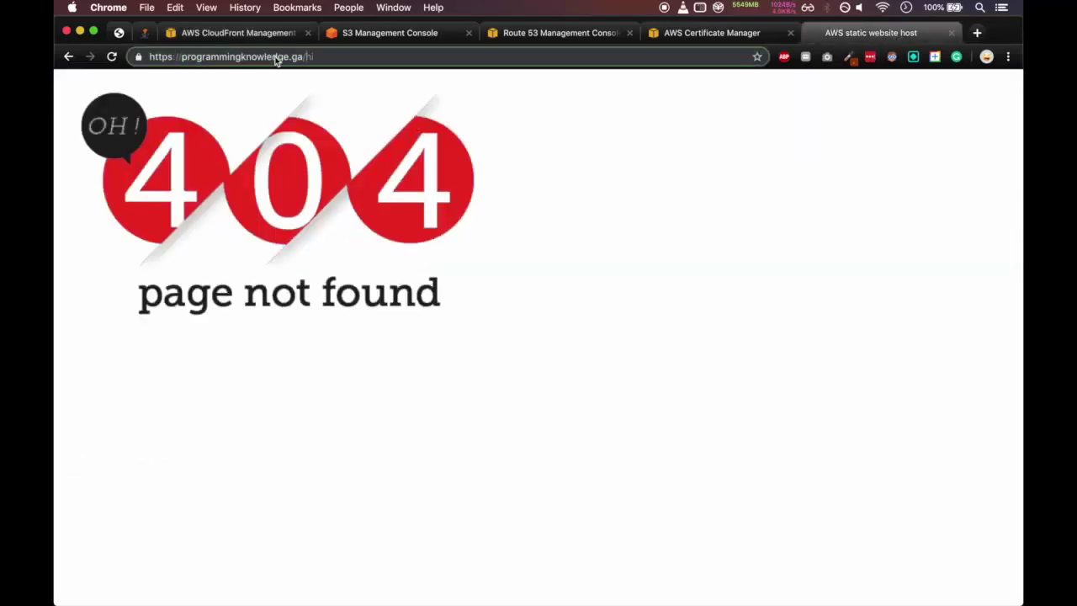
pyautogui.write('error.html')
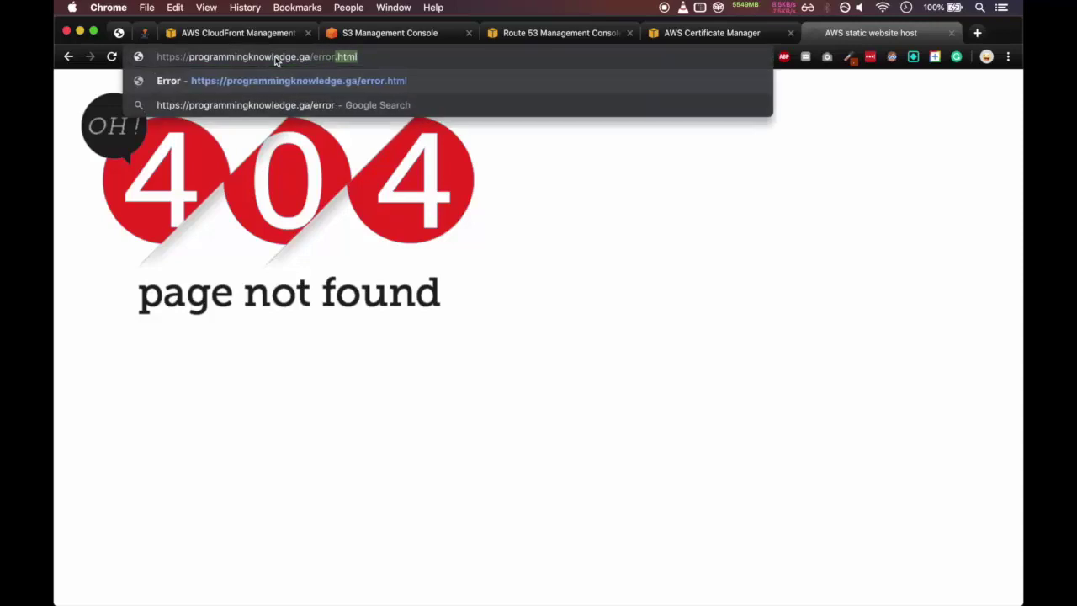